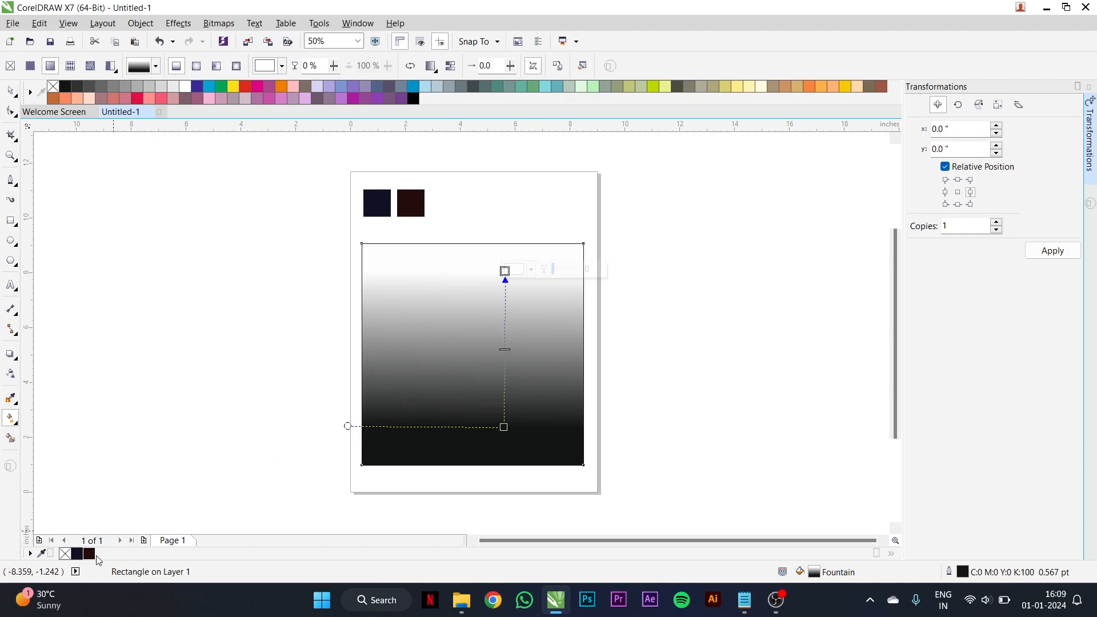
- Fill the large square with a vertical linear gradient from the dark navy swatch at its top to the dark maroon swatch at its bottom
left_click_drag(552, 364, 506, 273)
left_click(78, 555)
left_click(503, 426)
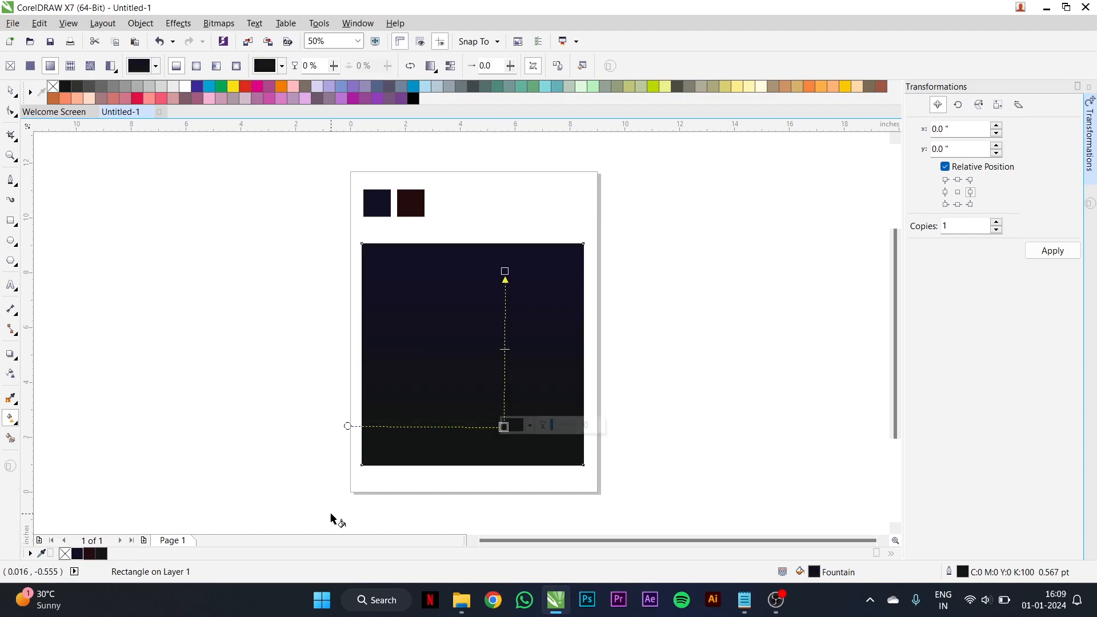
left_click(90, 554)
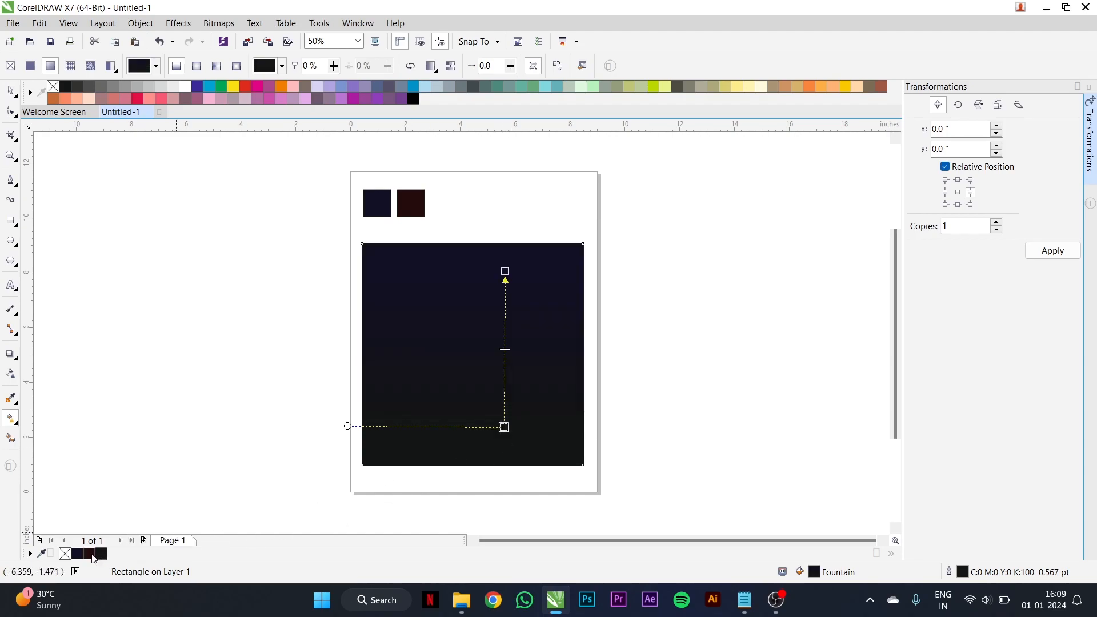
left_click(11, 91)
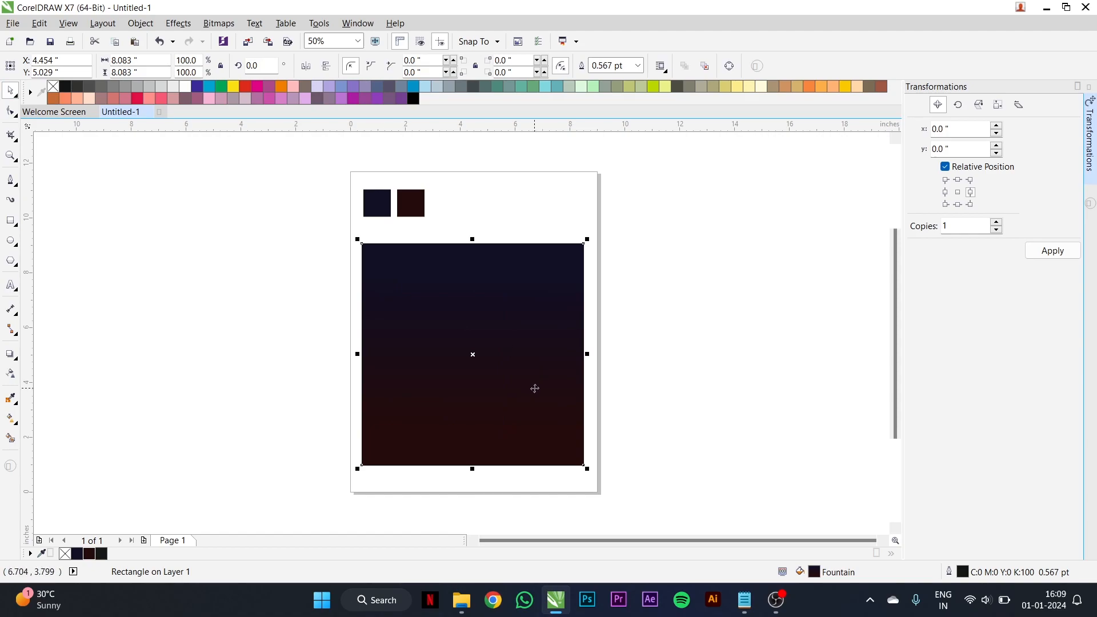
- Extend the gradient's maroon end node down close to the large square's lower edge
left_click(11, 418)
left_click_drag(504, 426, 503, 454)
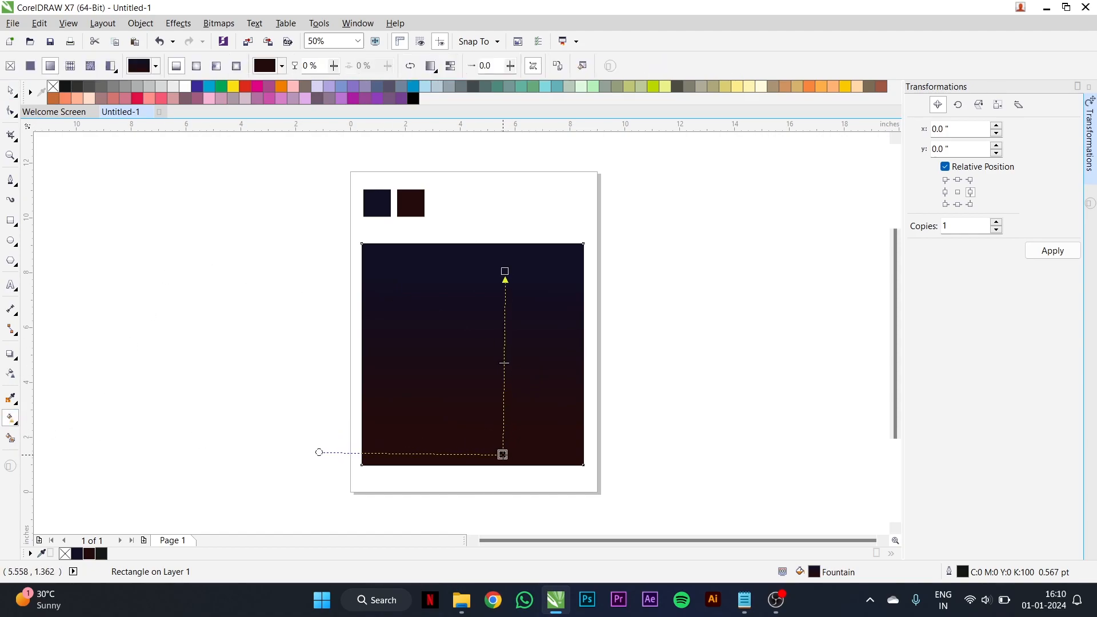
left_click(10, 90)
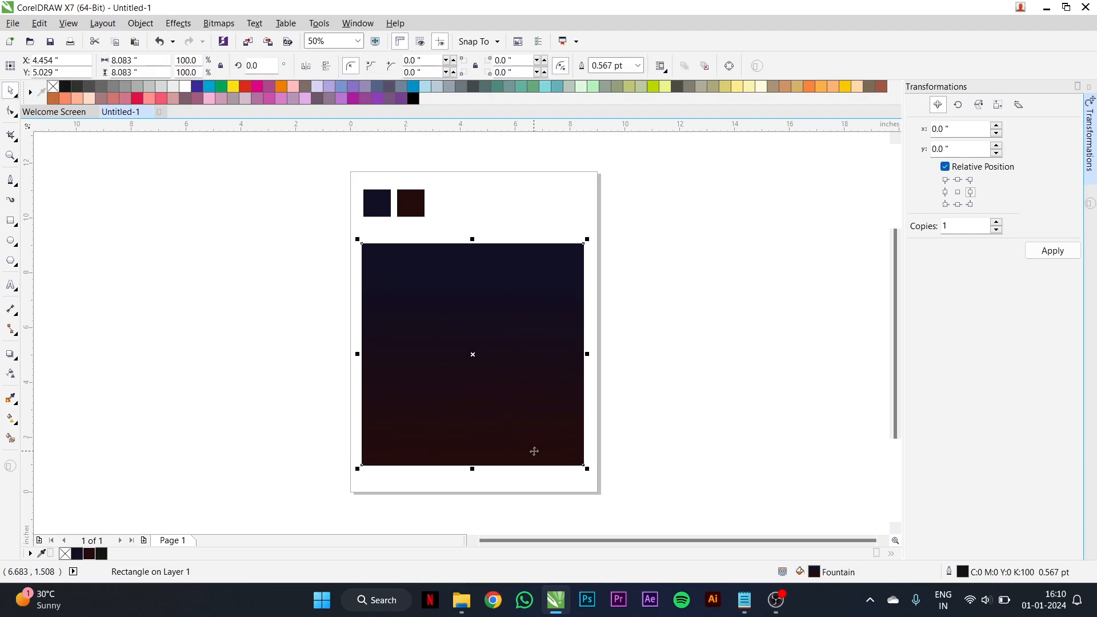
- Import the "PACKERS game" stadium photo from the image folder and move it so the gradient square stays reachable
left_click(461, 600)
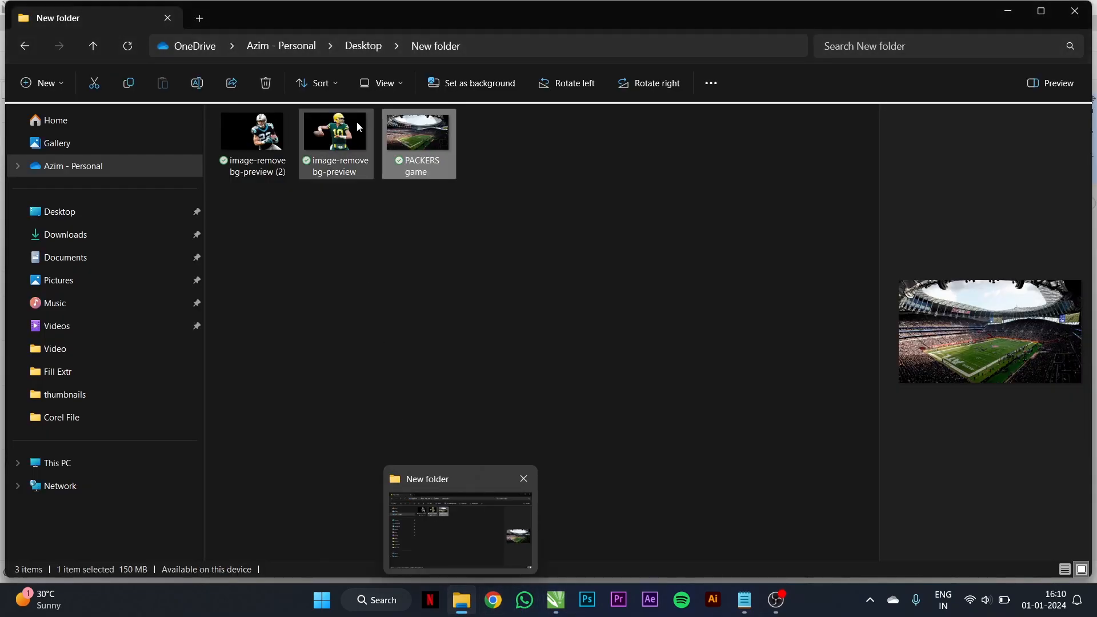
left_click_drag(416, 150, 703, 323)
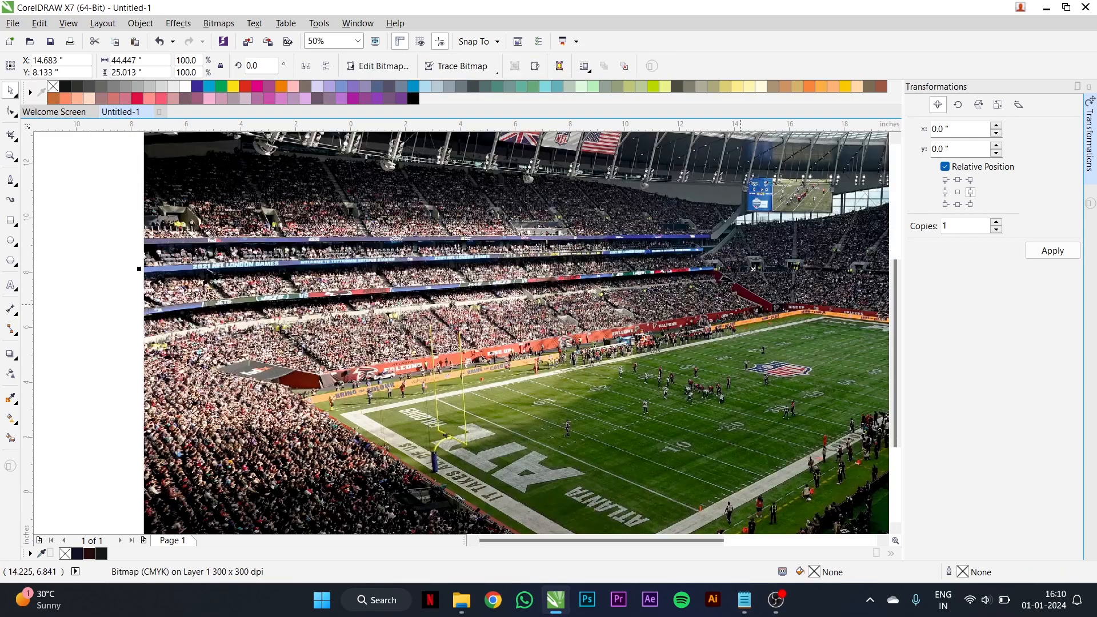
scroll(739, 305, "down", 2)
left_click_drag(749, 309, 620, 406)
scroll(687, 302, "up", 2)
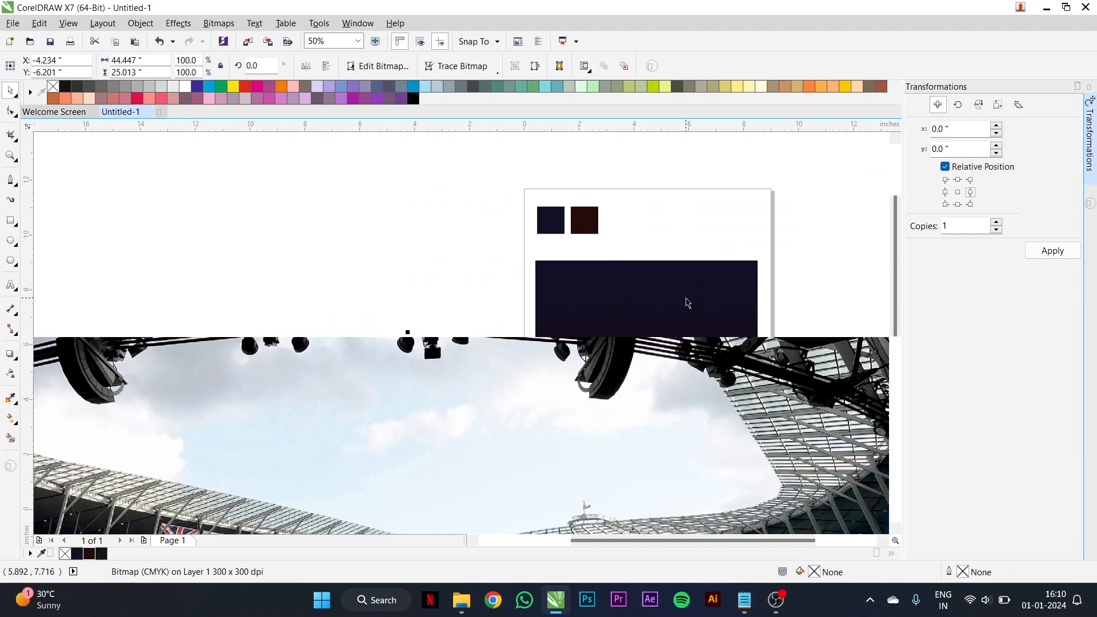
- PowerClip the stadium photo inside the gradient square
left_click(141, 23)
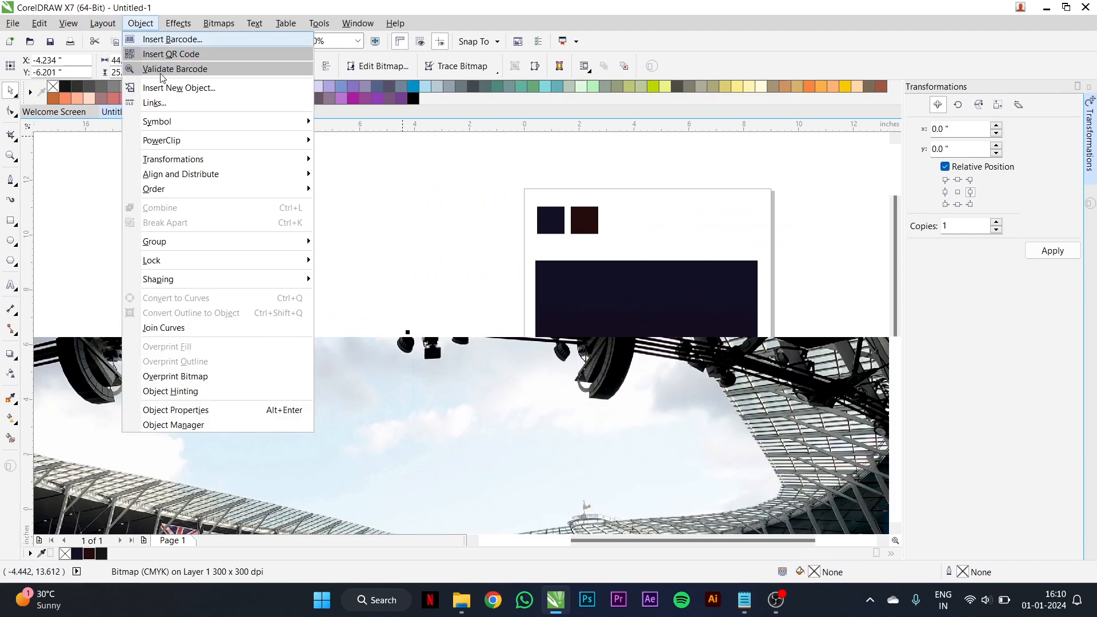
mouse_move(212, 144)
left_click(340, 140)
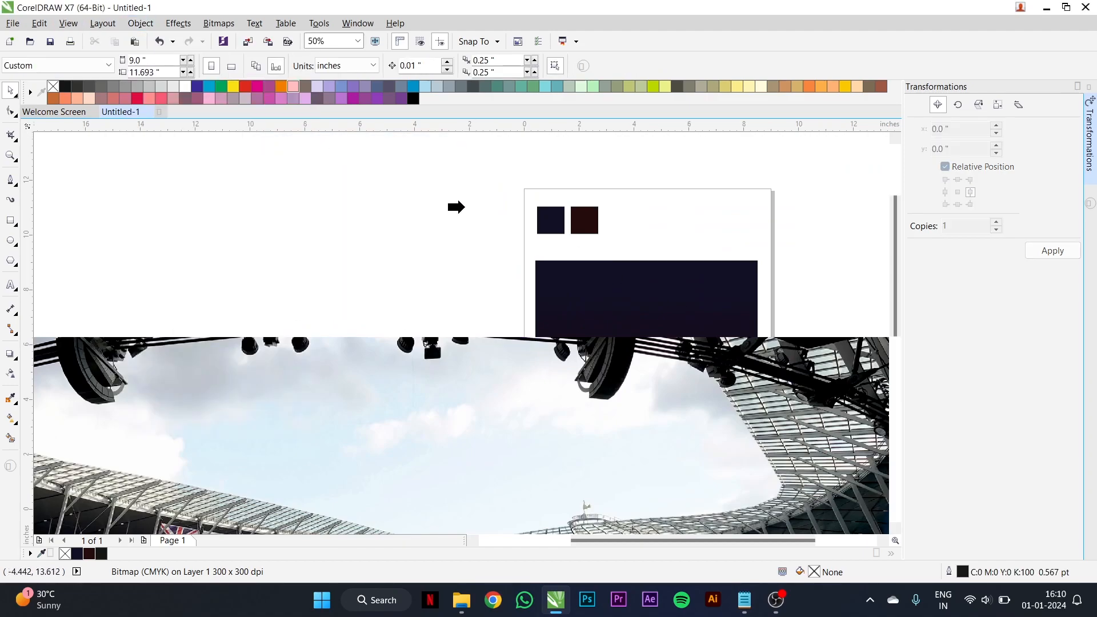
left_click(593, 290)
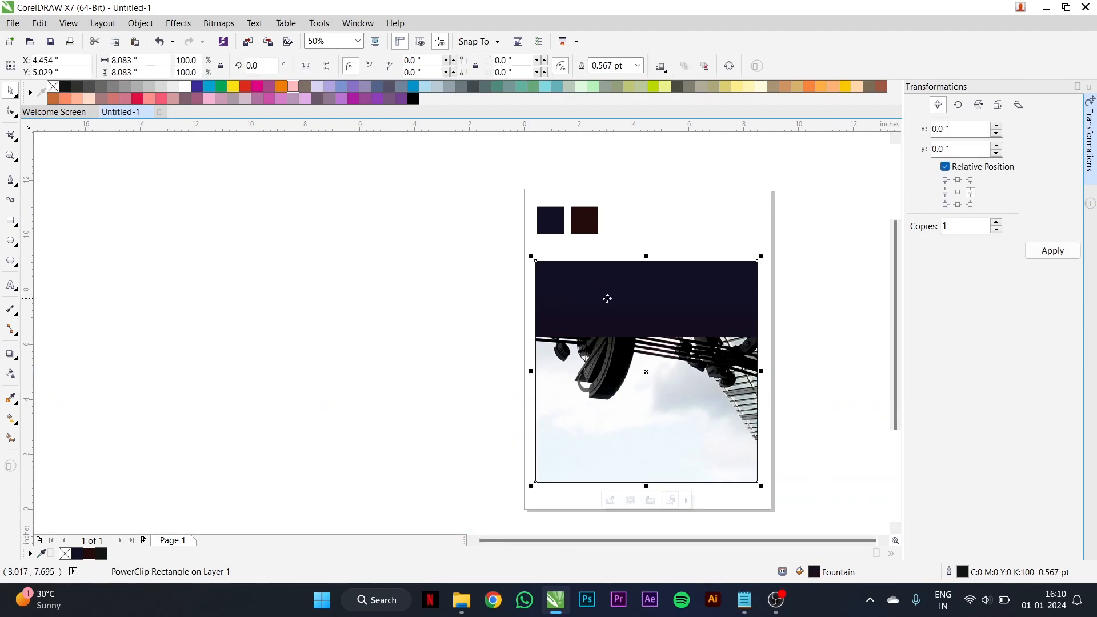
- Edit the PowerClip contents, scaling the stadium photo to about 10.4 in wide and placing it over the square's upper part
left_click(610, 500)
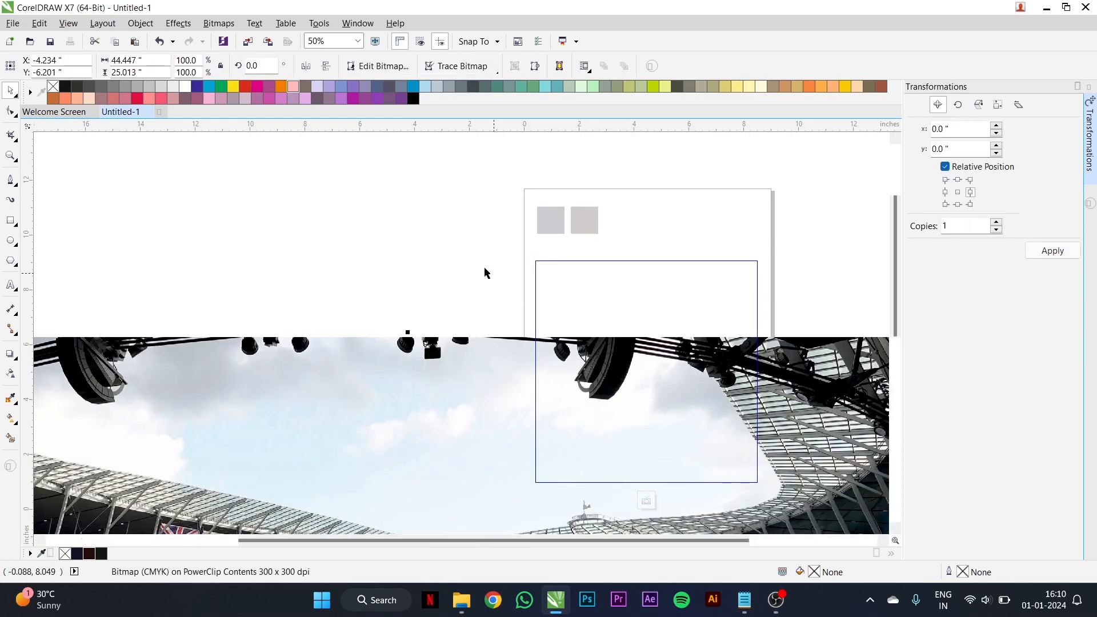
scroll(455, 252, "down", 4)
left_click_drag(604, 452, 500, 416)
left_click_drag(451, 371, 502, 291)
scroll(538, 246, "up", 4)
left_click_drag(587, 253, 519, 293)
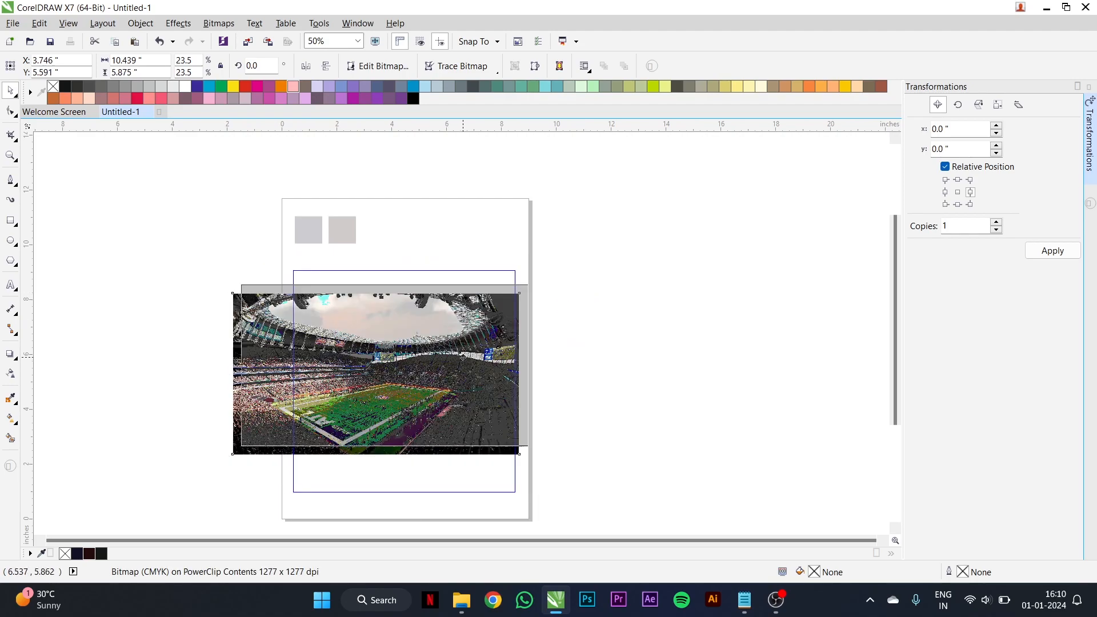
left_click_drag(461, 359, 478, 336)
left_click_drag(460, 374, 462, 376)
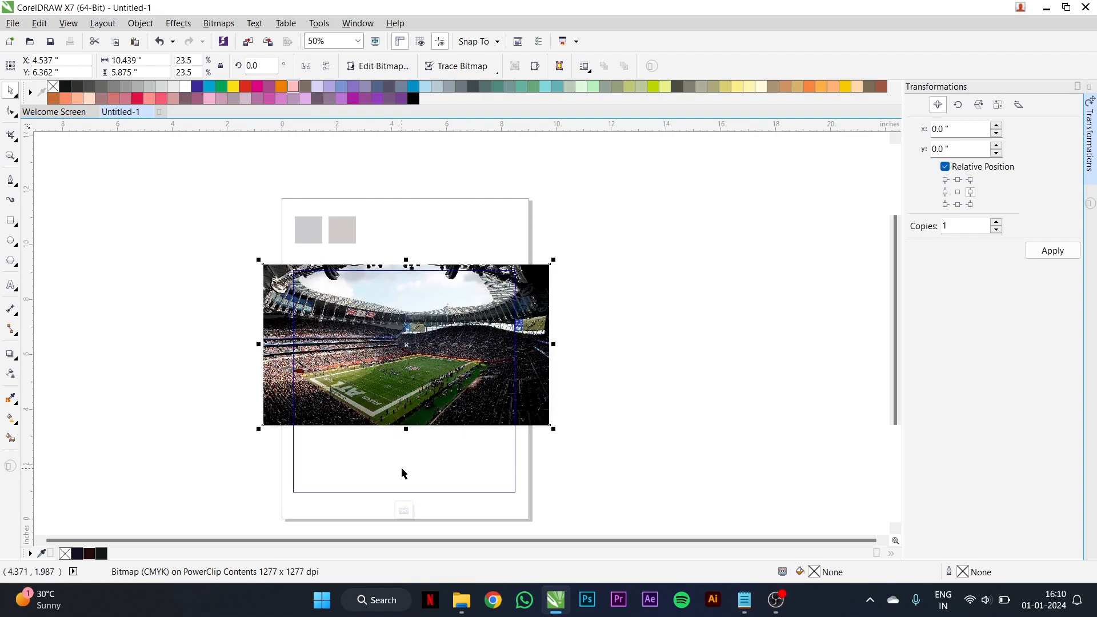
left_click(404, 509)
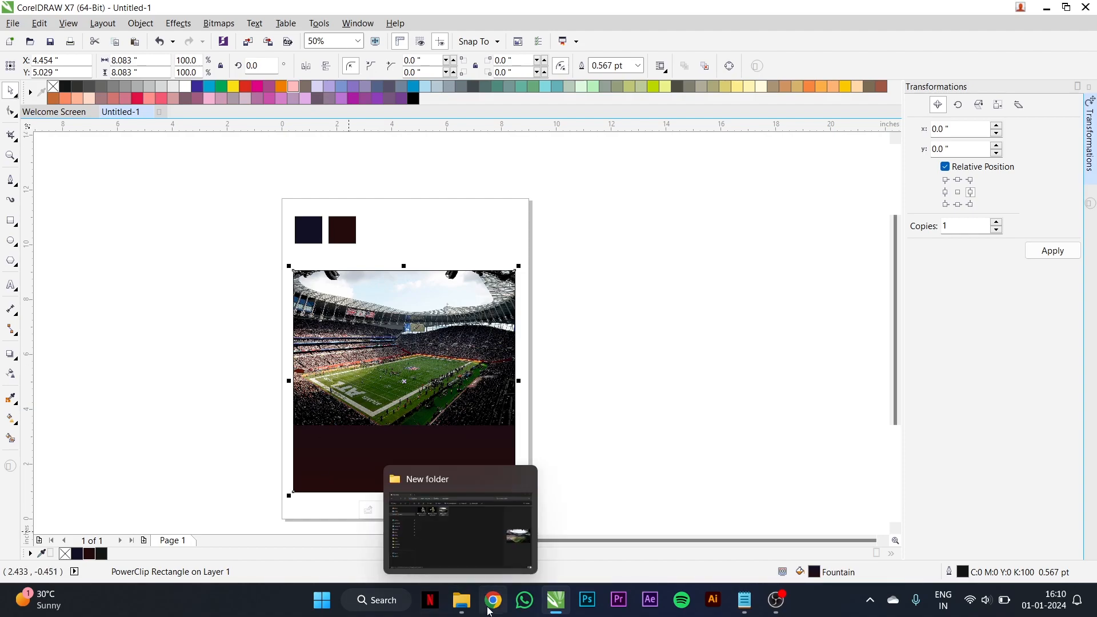
- Import the two background-removed player images from the image folder and place the green-jersey player over the stadium photo
left_click(460, 520)
left_click_drag(350, 221, 261, 152)
left_click_drag(339, 149, 581, 346)
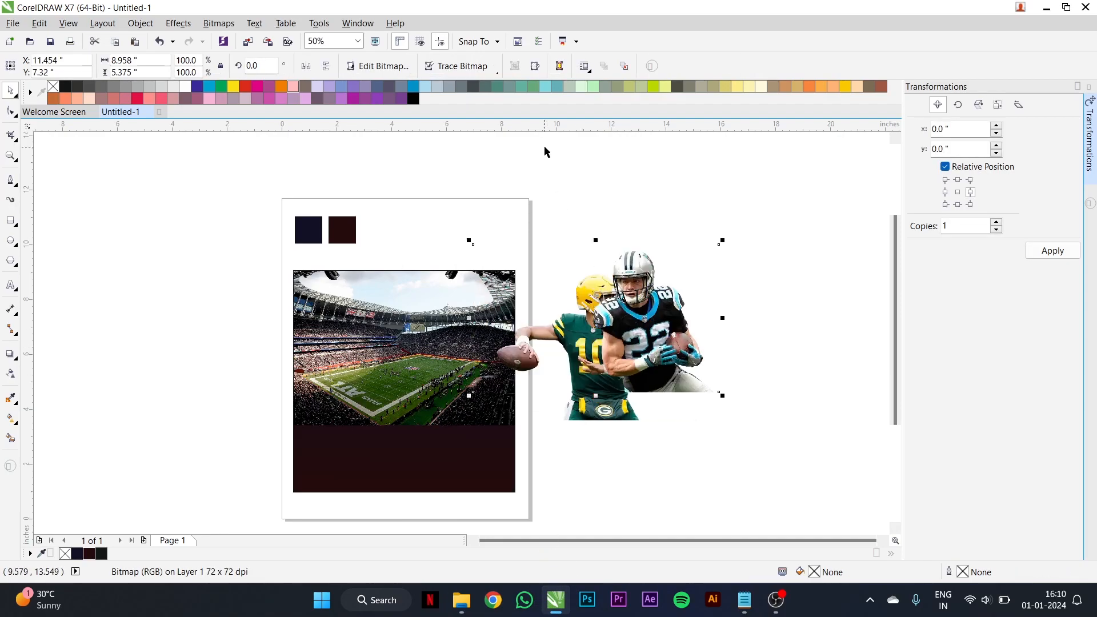
left_click(561, 179)
left_click(586, 415)
left_click_drag(587, 414, 377, 406)
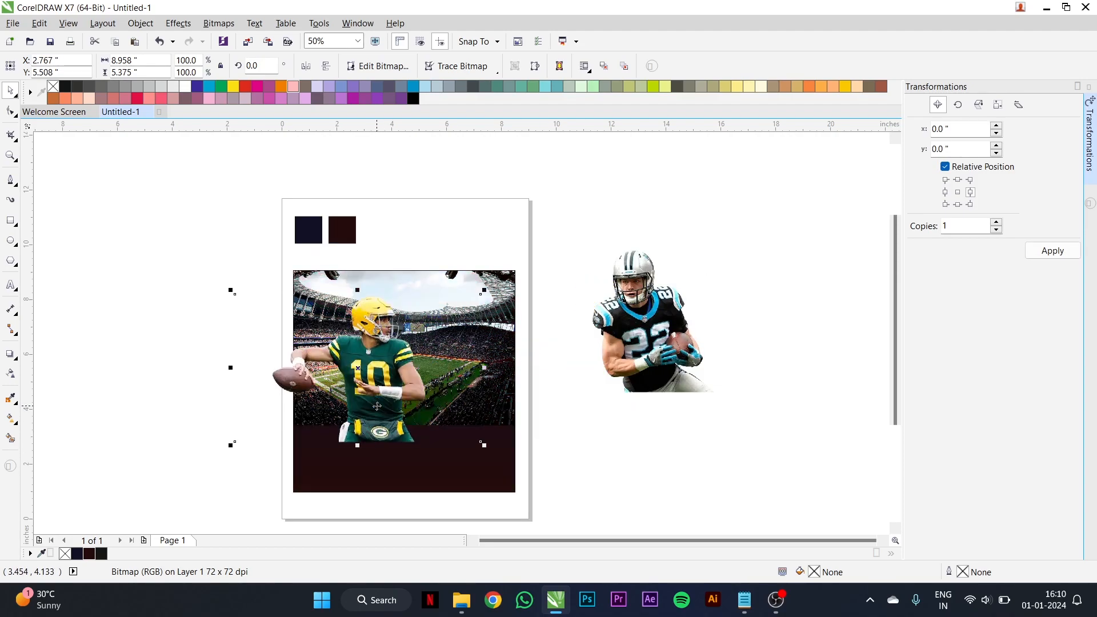
- Copy the "Match day live" line from the Notepad text and return to the poster
left_click(744, 603)
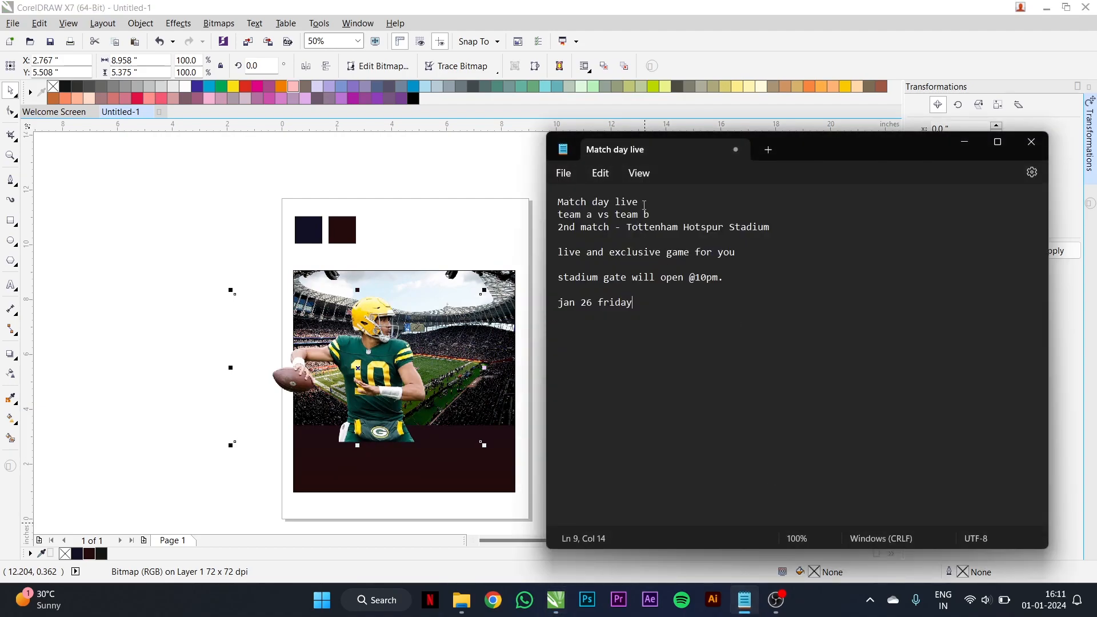
left_click_drag(648, 201, 592, 202)
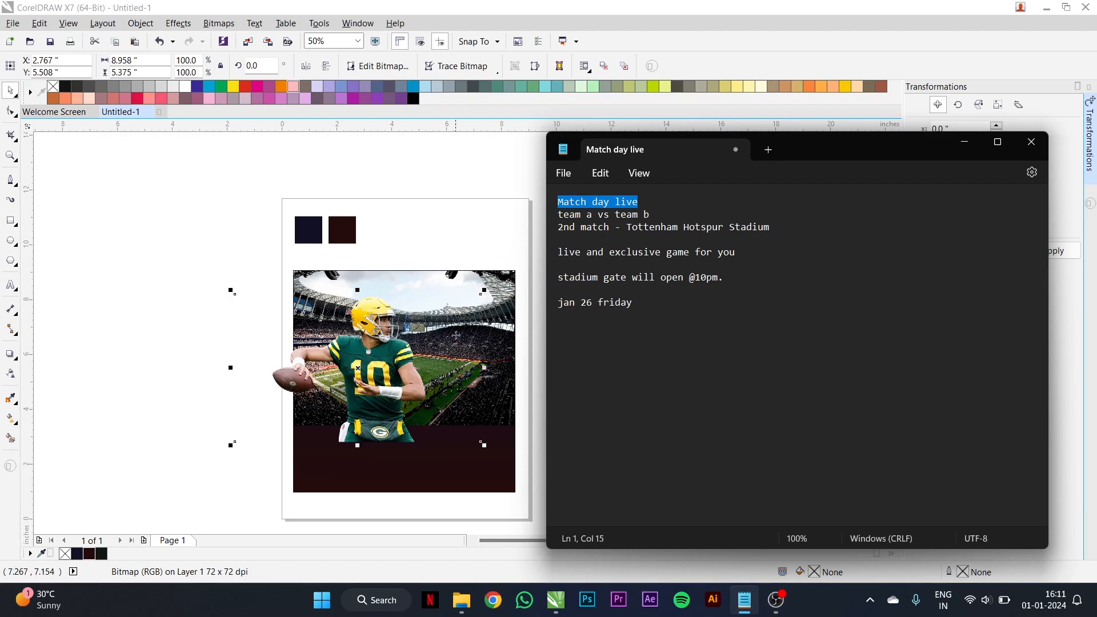
left_click(388, 374)
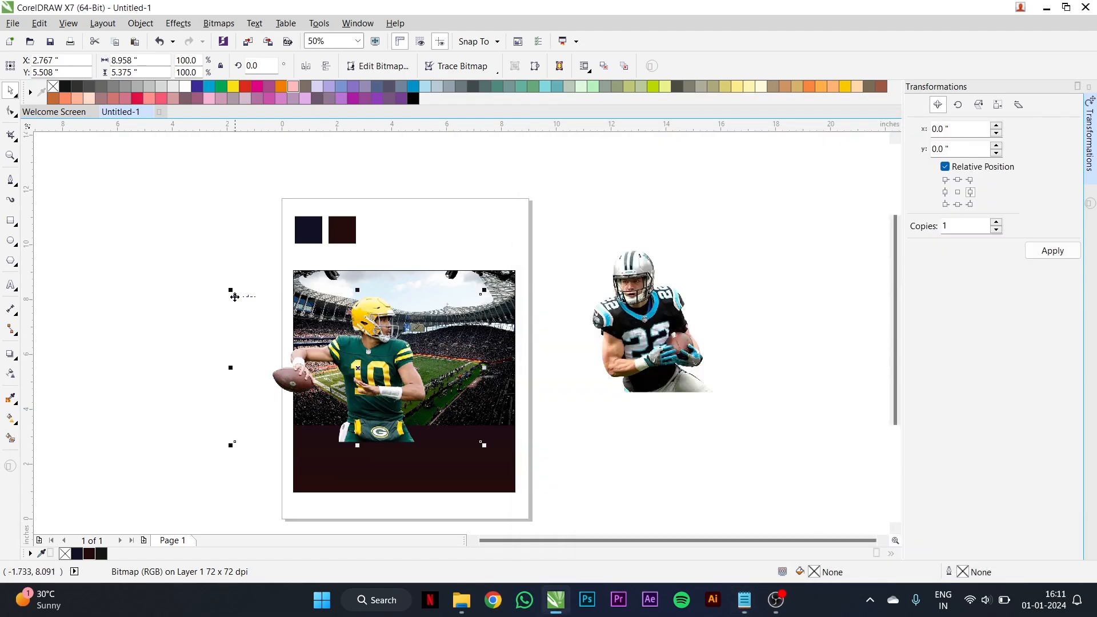
- Shrink both players, the black-jersey one to about 7.3 in wide, and set them side by side over the stadium photo
left_click_drag(232, 292, 273, 313)
left_click_drag(371, 386, 379, 377)
left_click_drag(634, 354, 480, 387)
left_click_drag(567, 275, 523, 301)
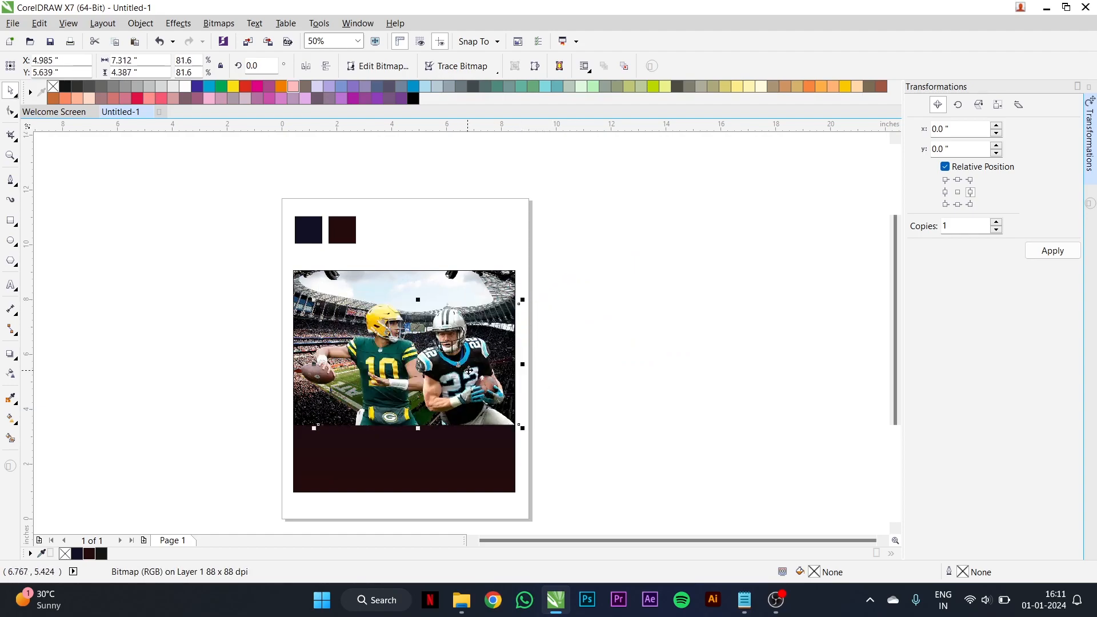
- Enlarge the black-jersey player's image to about 7.6 in wide and shift it to slightly overlap the green-jersey player
scroll(532, 303, "up", 2)
left_click_drag(573, 239, 585, 230)
left_click_drag(485, 402, 456, 404)
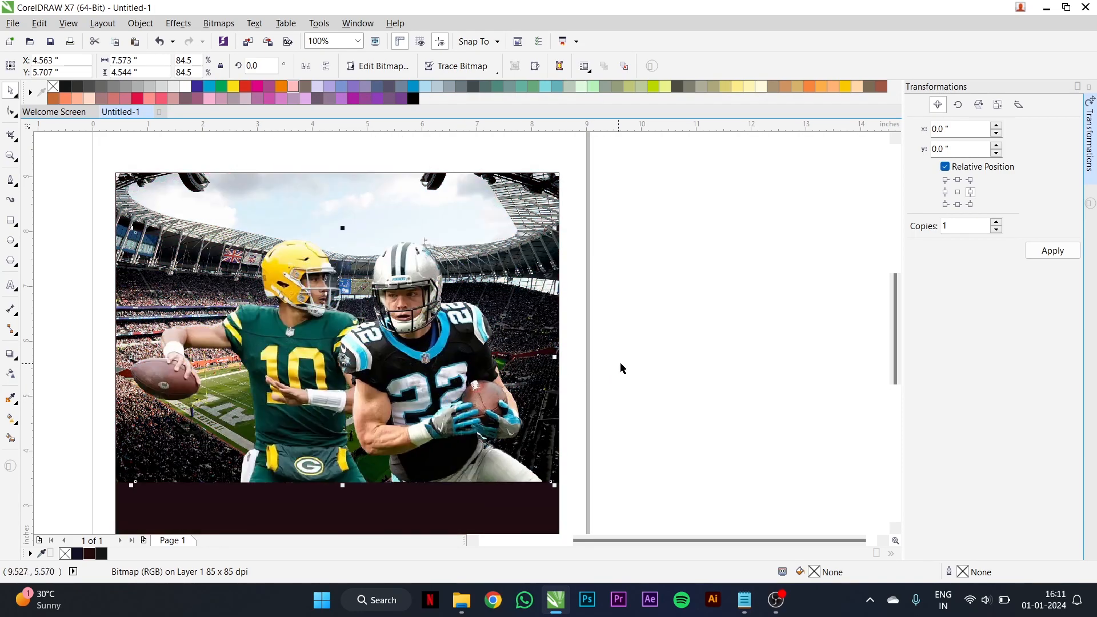
left_click(666, 358)
left_click(453, 357)
scroll(615, 332, "down", 1)
left_click(615, 332)
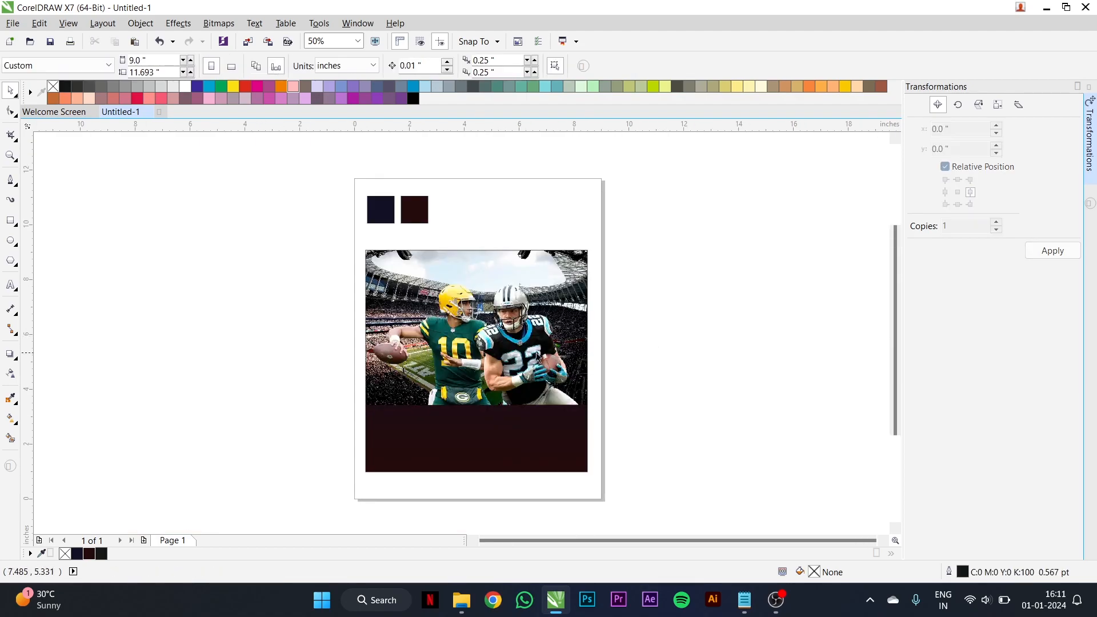
- Add the artistic text "Match day live" beside the page and enlarge it to about 68 pt
left_click(10, 284)
left_click(207, 373)
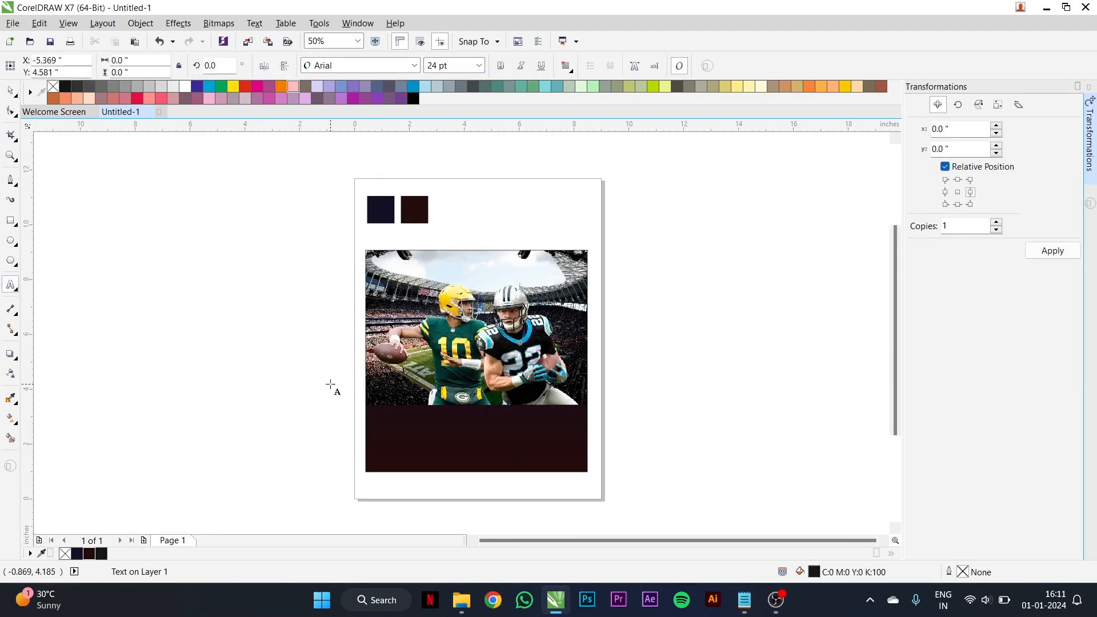
type("Match day live")
left_click_drag(267, 377, 374, 394)
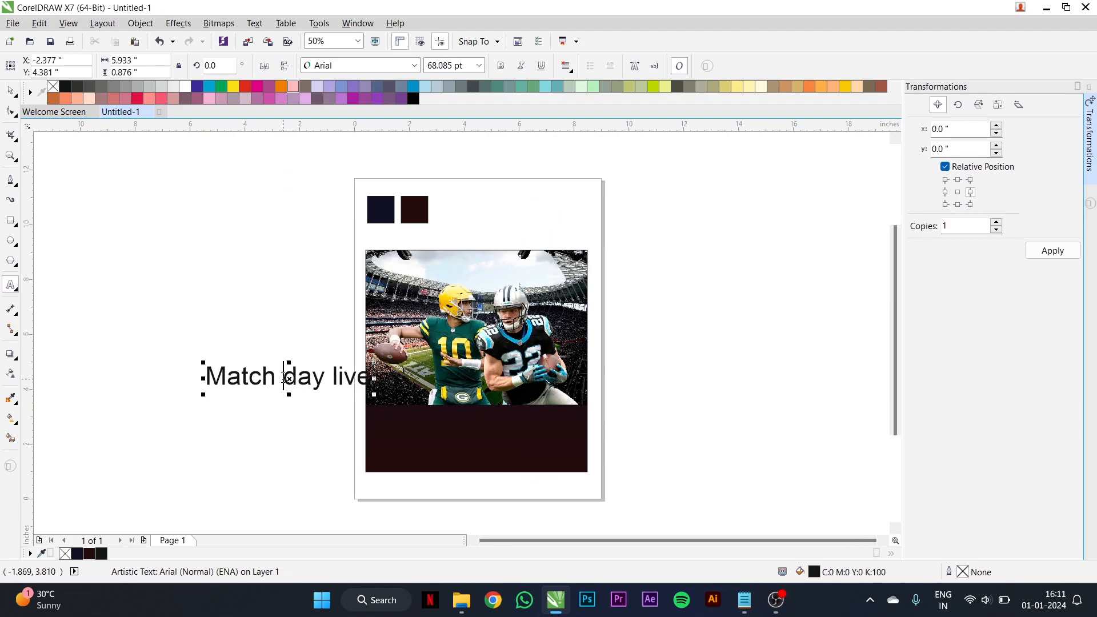
- Split the headline by moving "day live" into its own text object below "Match"
left_click_drag(287, 378, 370, 378)
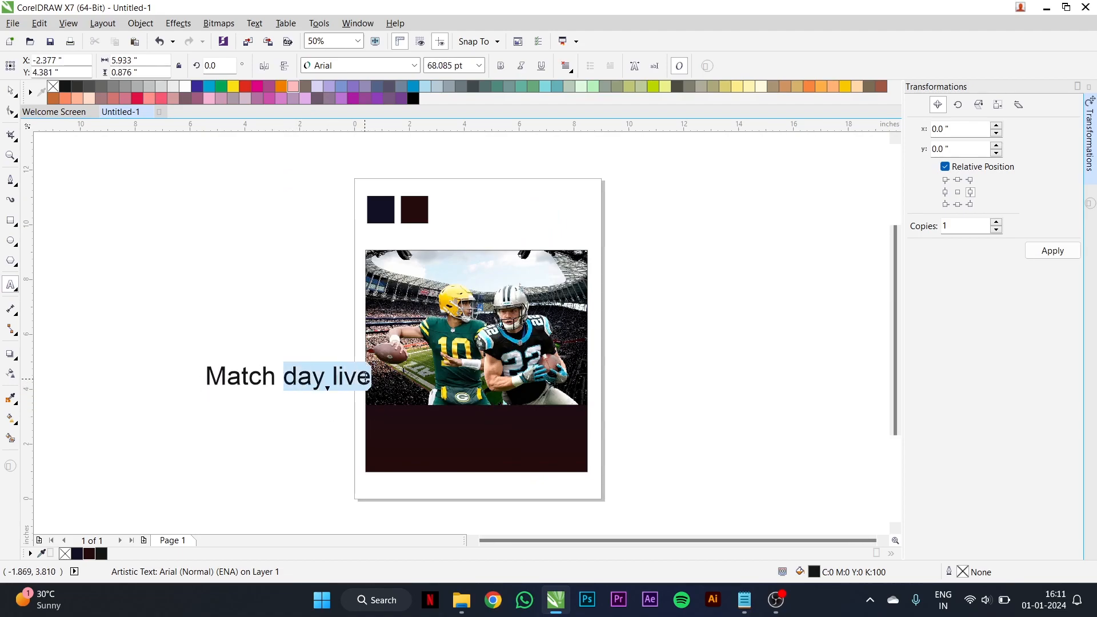
left_click(283, 383)
key("Return")
scroll(272, 350, "down", 1)
scroll(271, 374, "up", 2)
left_click_drag(201, 374, 372, 375)
key("ctrl+c")
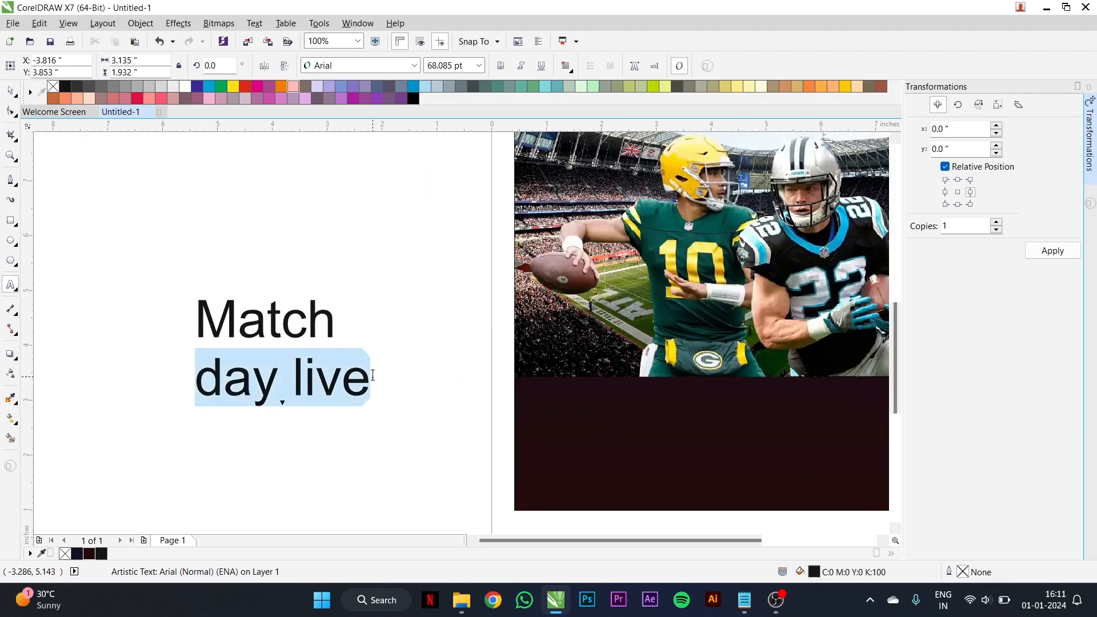
key("BackSpace")
left_click(319, 423)
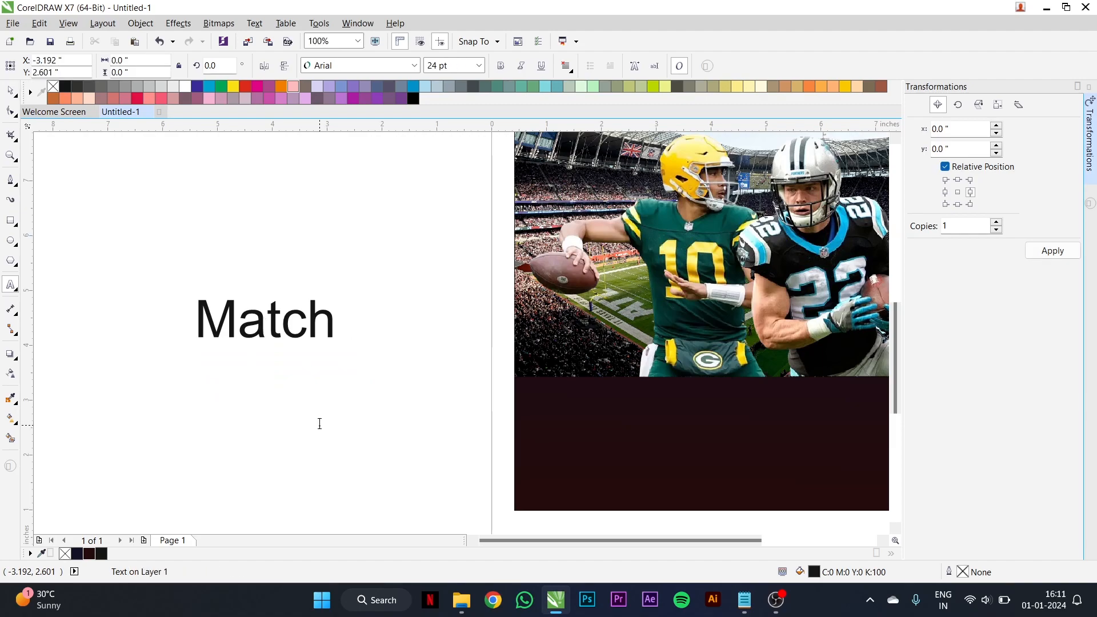
key("ctrl+v")
key("space")
- Set the font of the "Match" text to Swis721 BlkCn BT
left_click(314, 332)
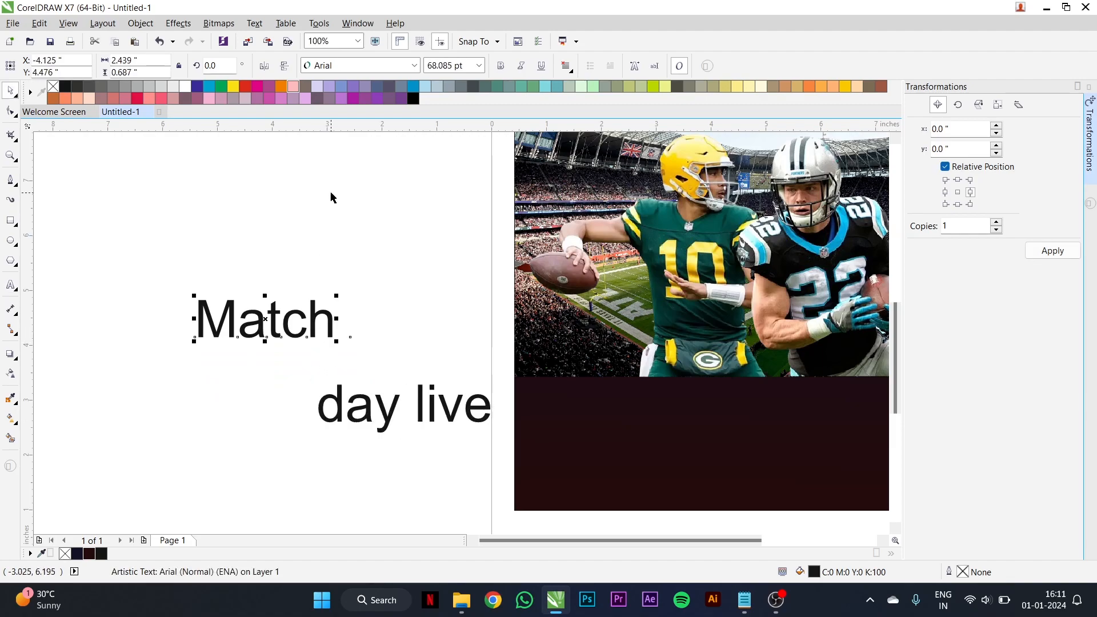
left_click(353, 65)
mouse_move(355, 124)
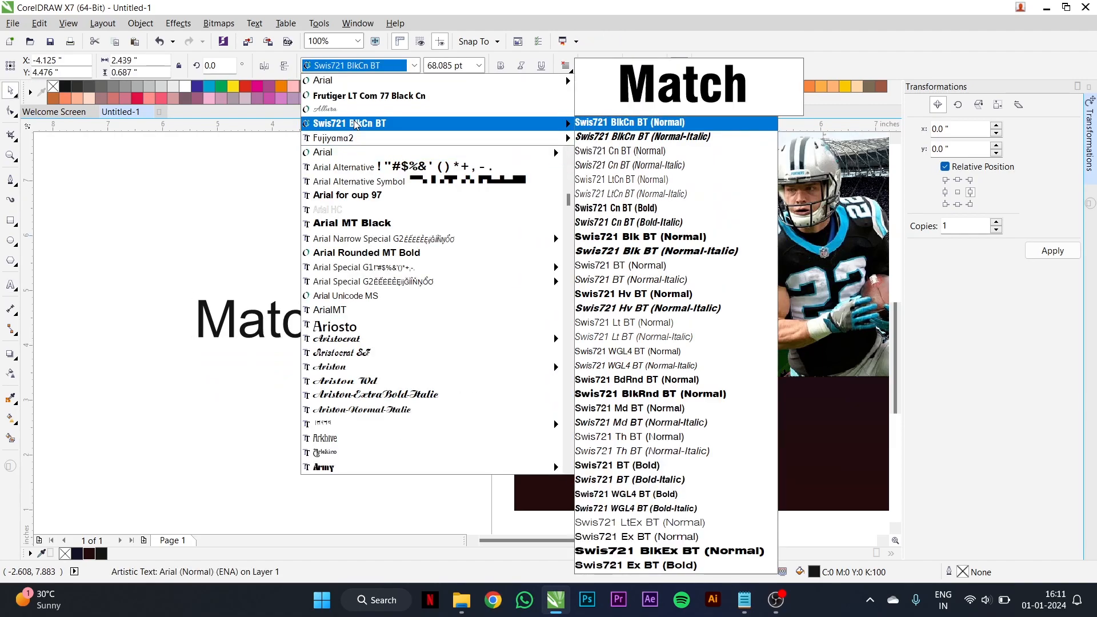
left_click(355, 124)
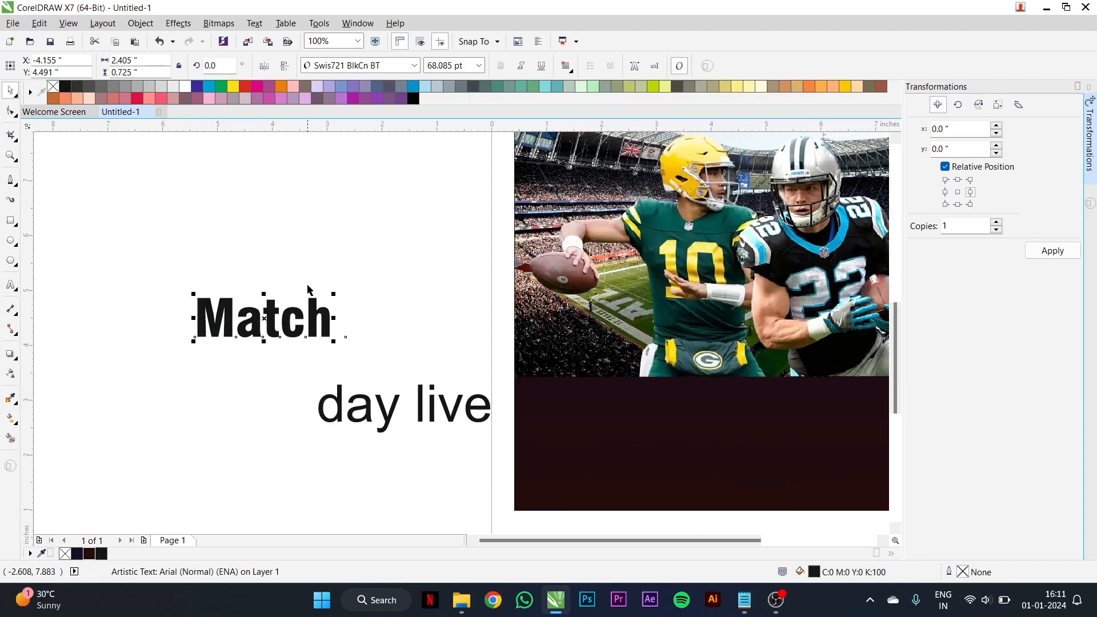
- Change the "Match" text to uppercase and enlarge it to about 115 pt
double_click(298, 313)
double_click(298, 313)
right_click(299, 314)
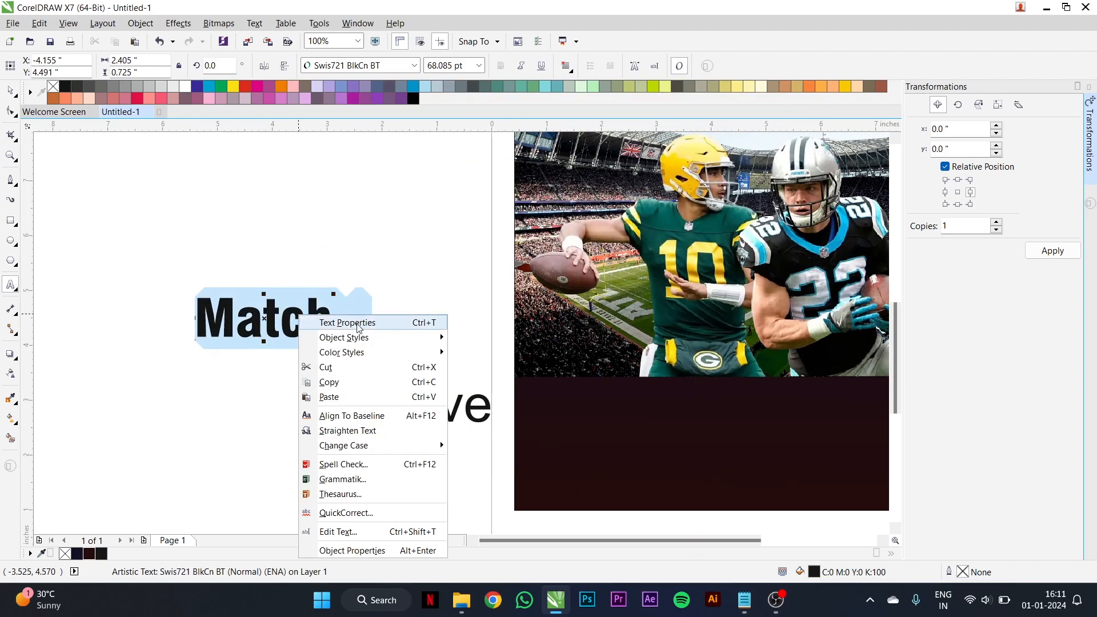
mouse_move(446, 451)
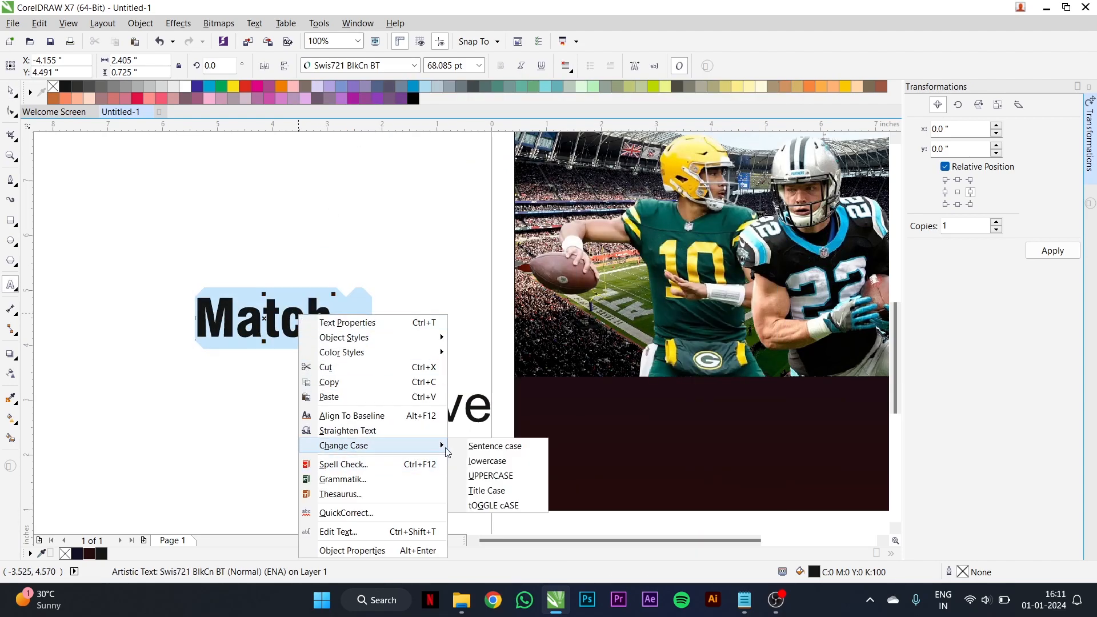
left_click(483, 475)
left_click(10, 90)
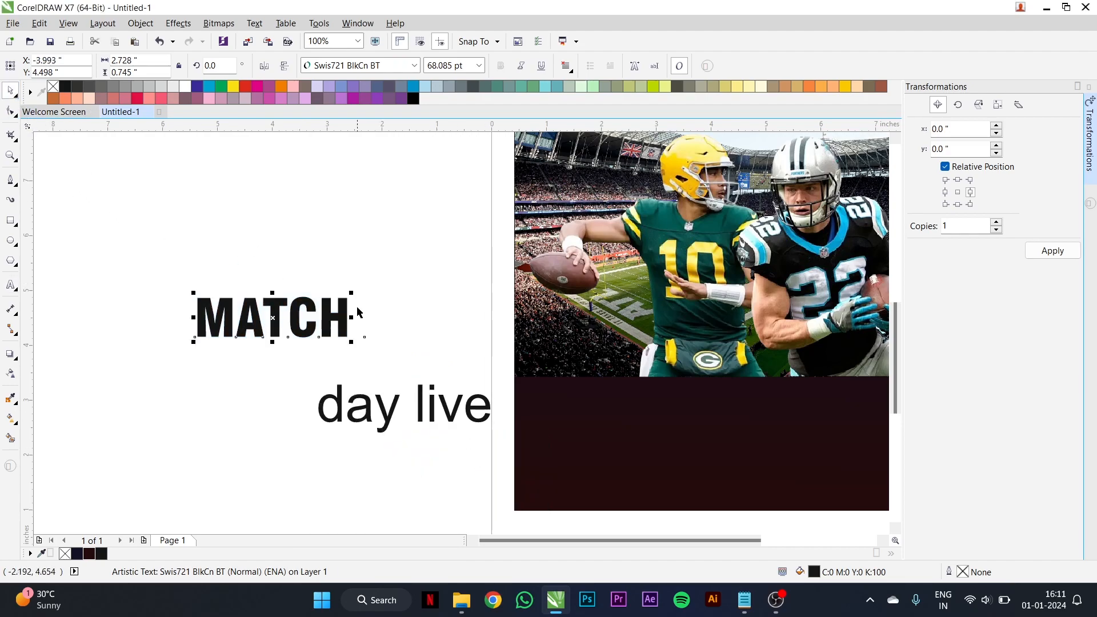
left_click_drag(353, 292, 456, 251)
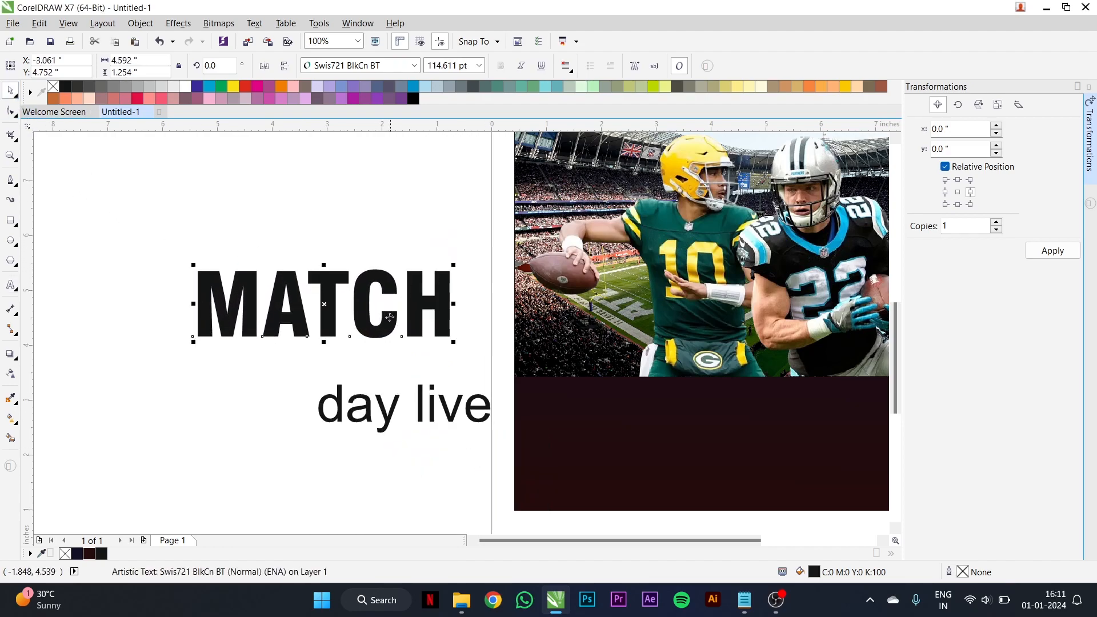
- Place the "MATCH" text over the lower edge of the stadium photo, filled white and centred horizontally on the poster
scroll(387, 326, "down", 2)
left_click_drag(387, 326, 589, 362)
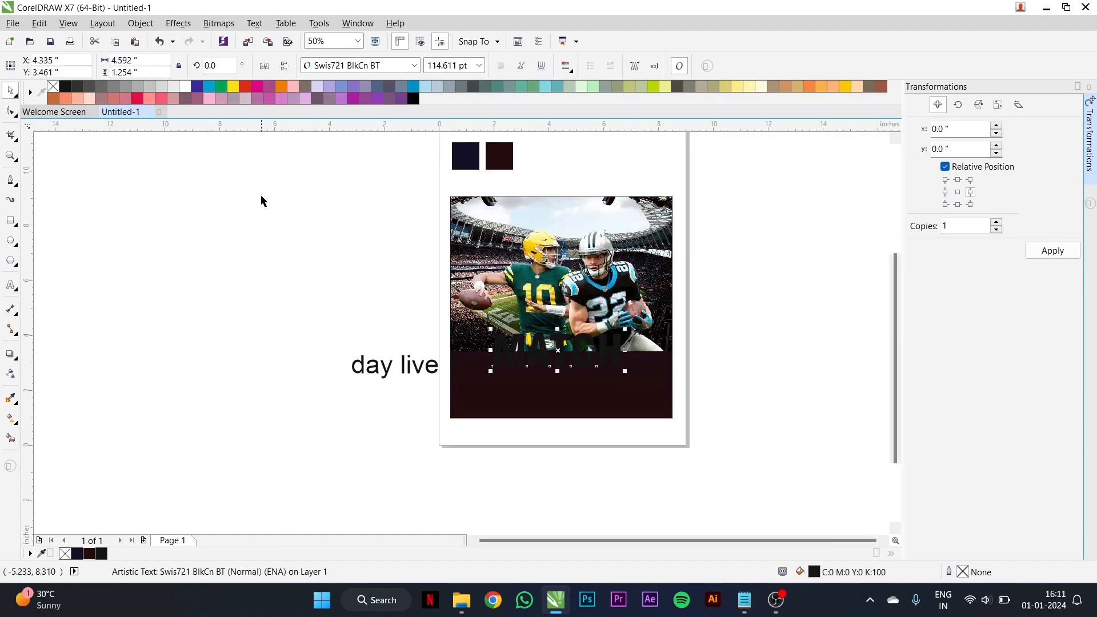
left_click(189, 90)
scroll(608, 400, "up", 2)
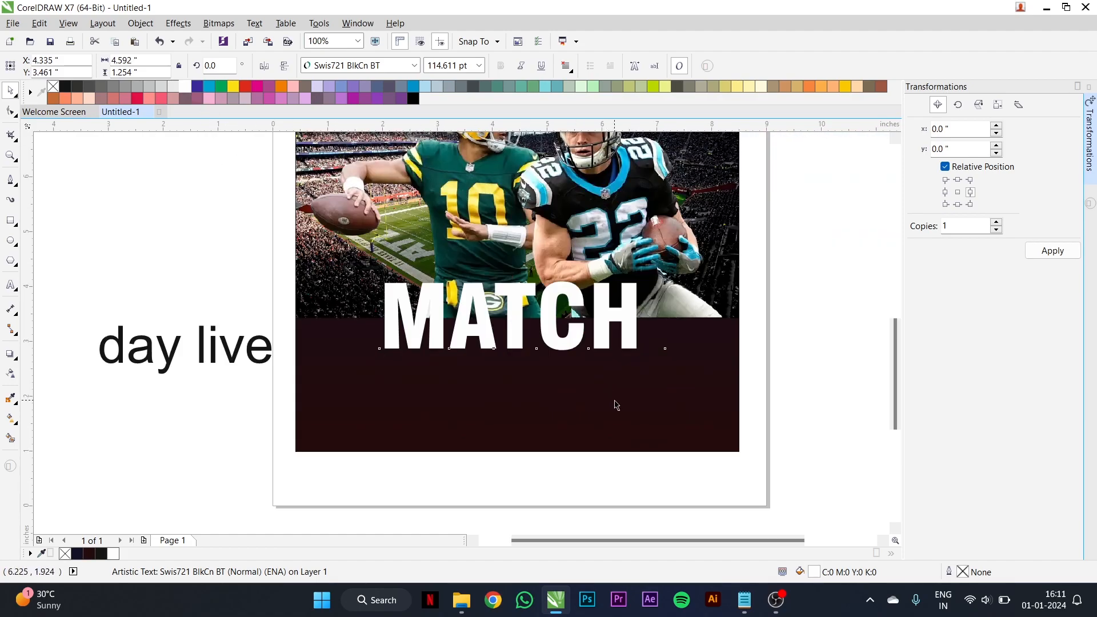
left_click(610, 397, "shift")
left_click(583, 319)
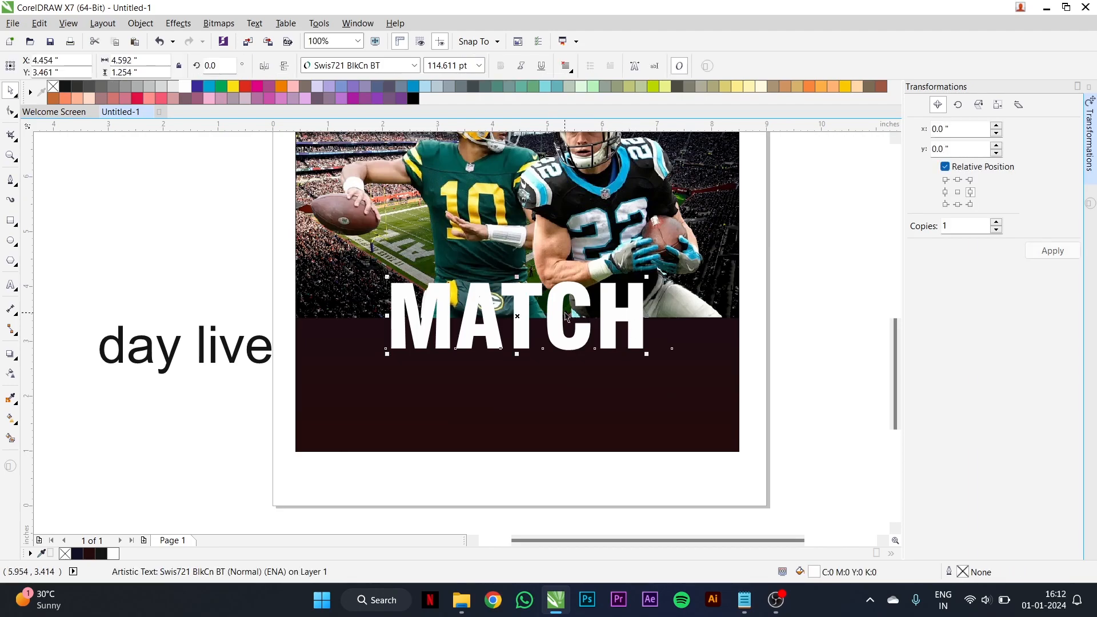
- Set the "MATCH" font to Frutiger LT Com 77 Black Cn and stretch it to about 5.26 × 1.58 in, centred on the poster
left_click(342, 68)
left_click(566, 110)
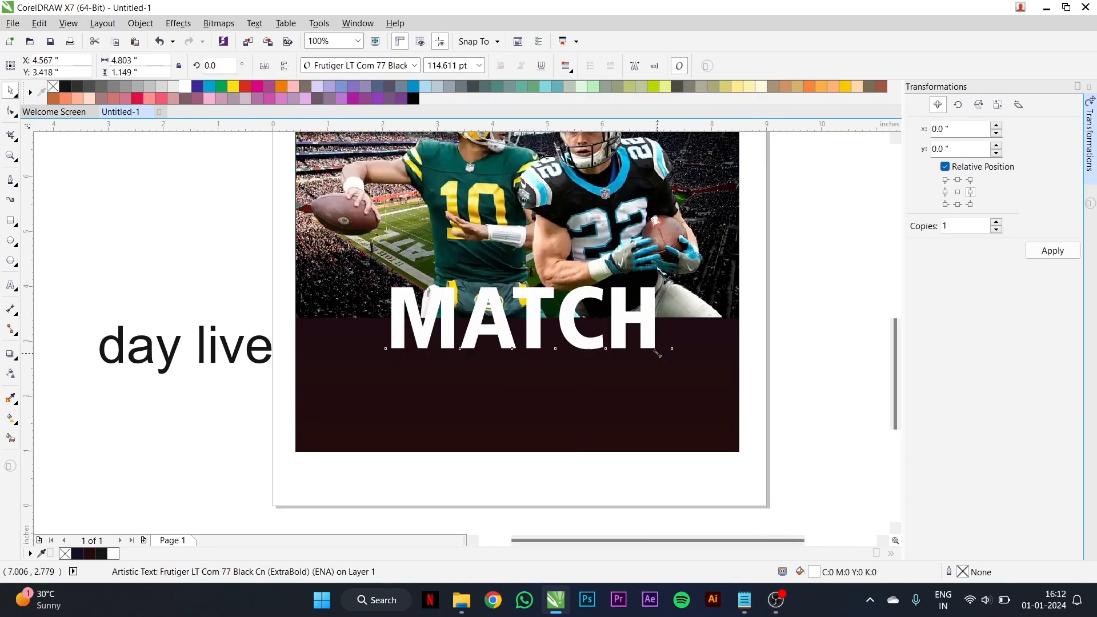
left_click_drag(657, 354, 670, 356)
left_click_drag(522, 280, 525, 261)
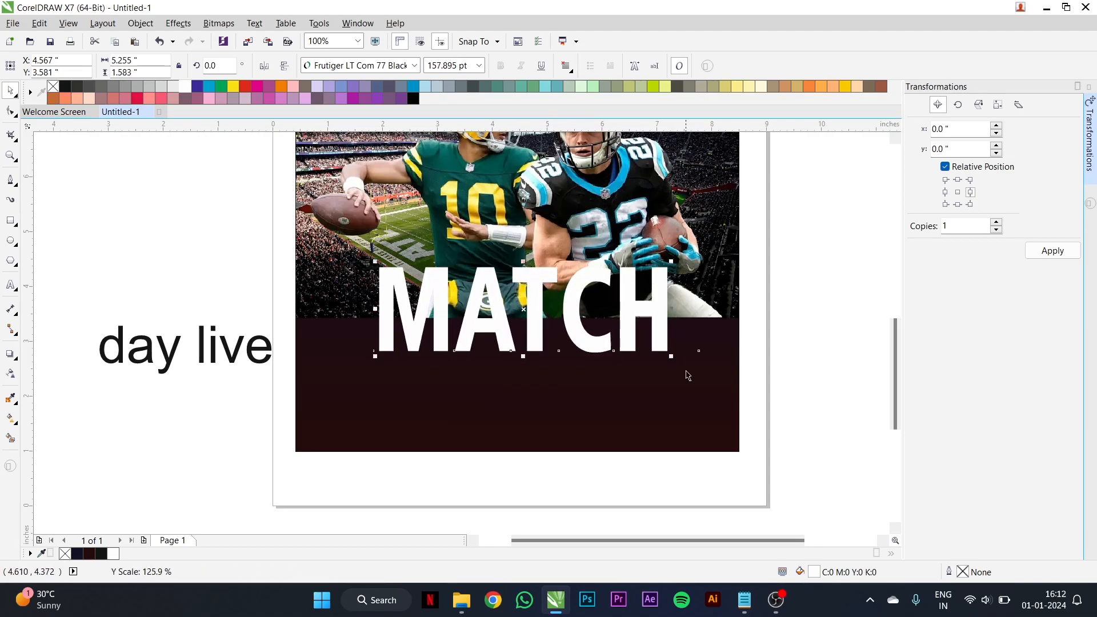
left_click(719, 392, "shift")
key("c")
left_click(780, 370)
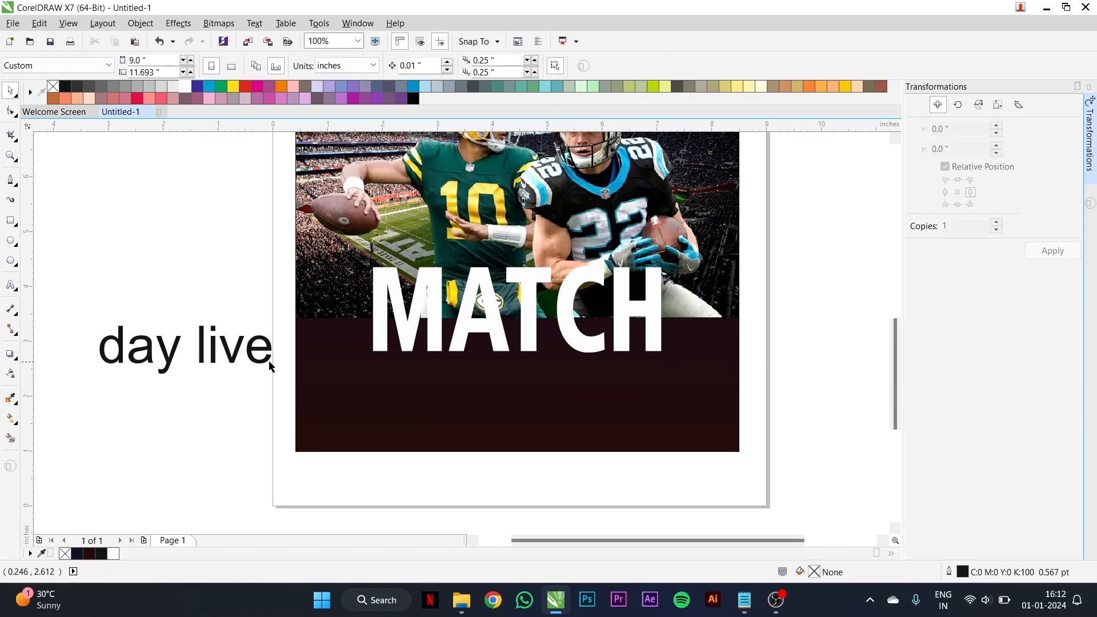
- Convert the "day live" text to title case and set its font to Allura
double_click(216, 345)
key("ctrl+a")
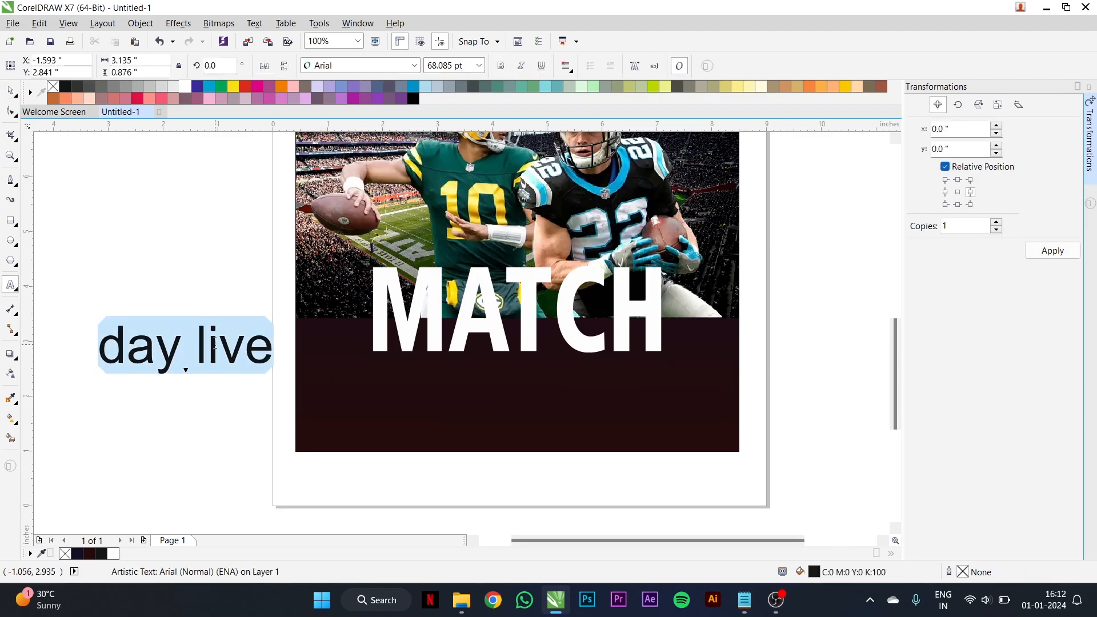
right_click(215, 345)
mouse_move(343, 236)
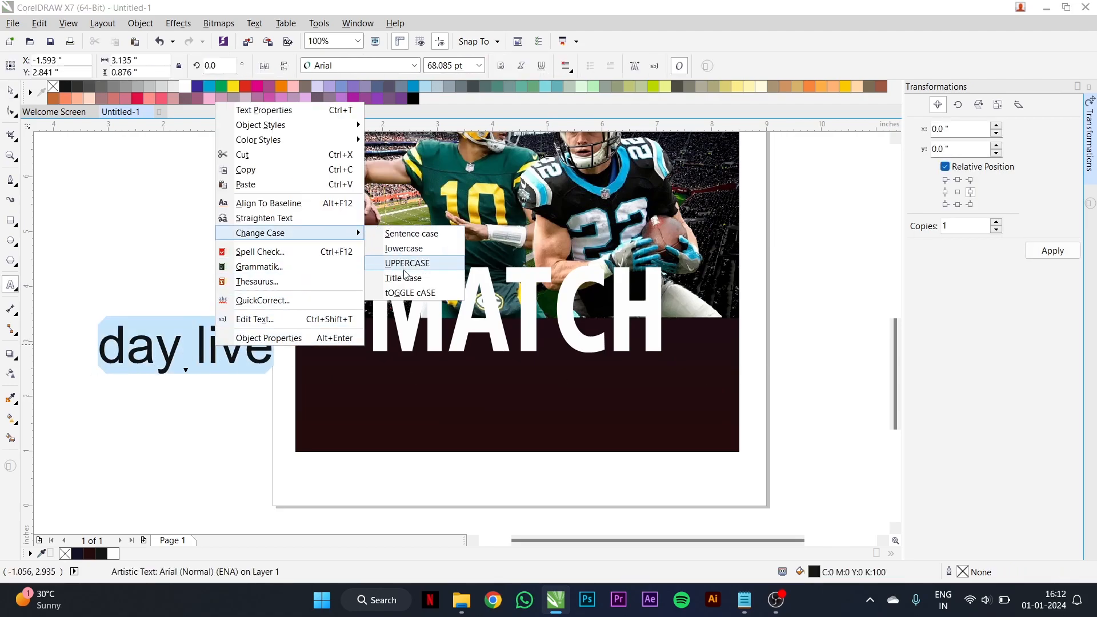
left_click(404, 278)
left_click(11, 91)
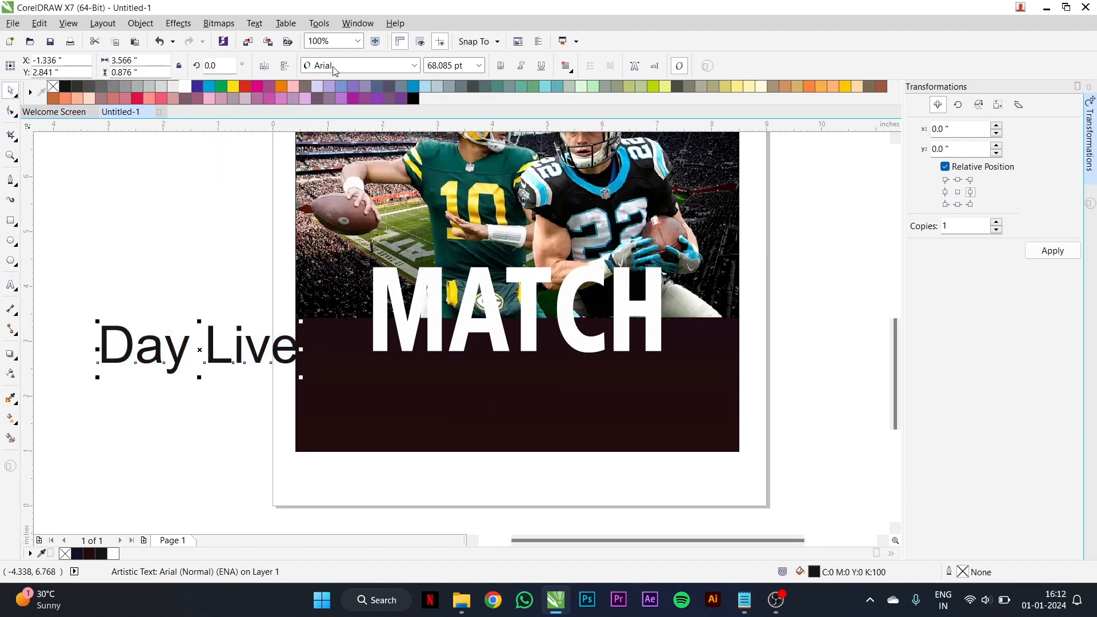
left_click(334, 67)
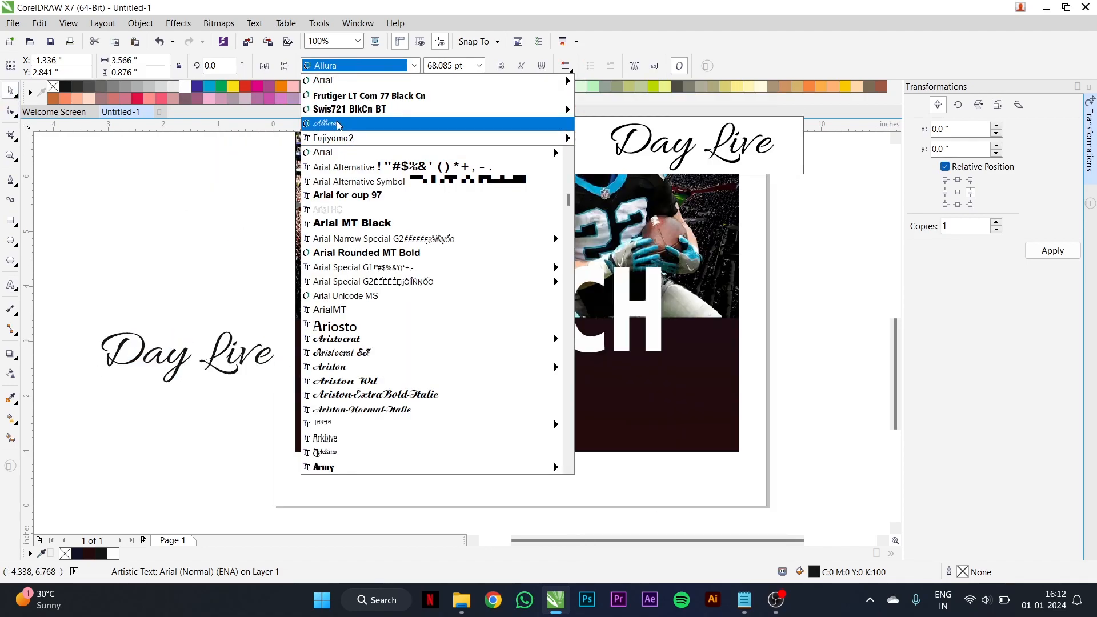
left_click(339, 123)
- Place the "Day Live" text over the lower part of "MATCH", filled white and centred horizontally on the poster
left_click(227, 344)
left_click_drag(219, 354, 558, 343)
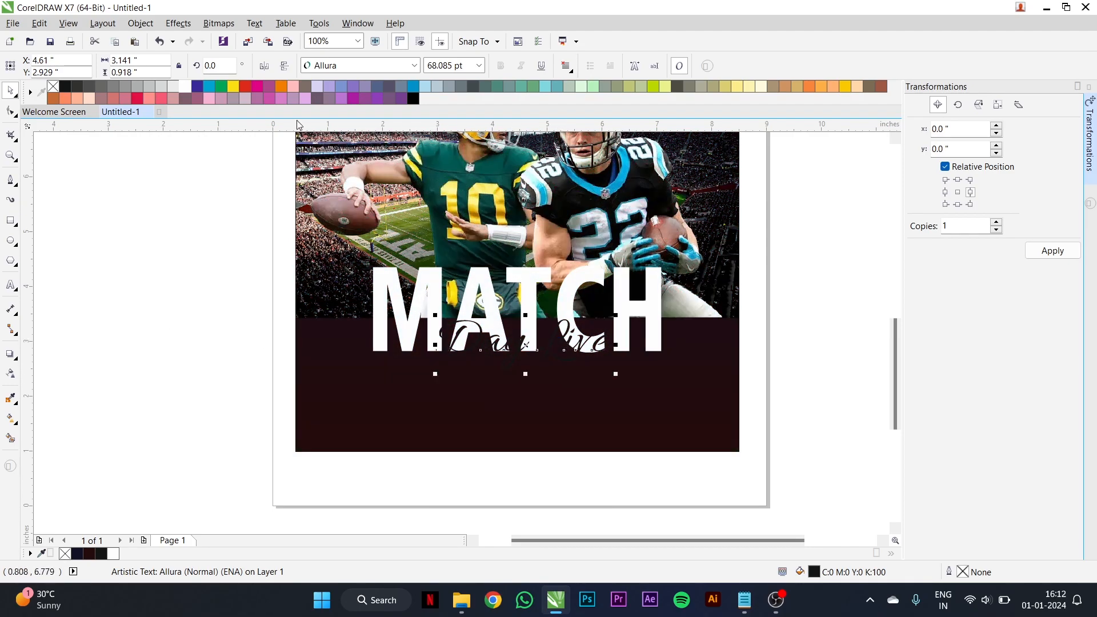
left_click(186, 87)
left_click(553, 398, "shift")
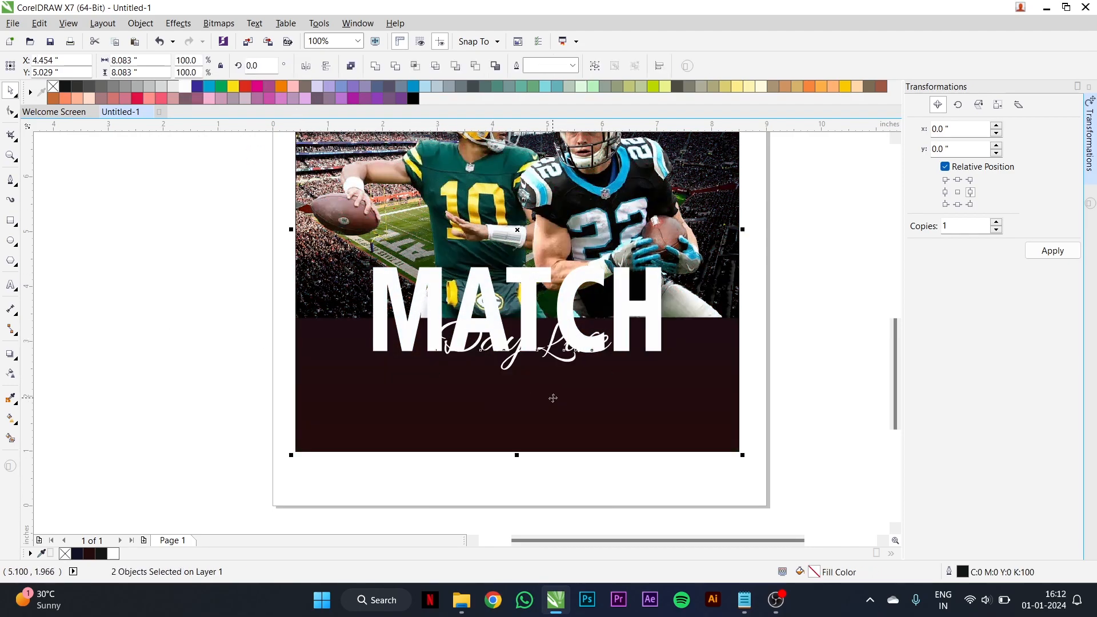
left_click(786, 368)
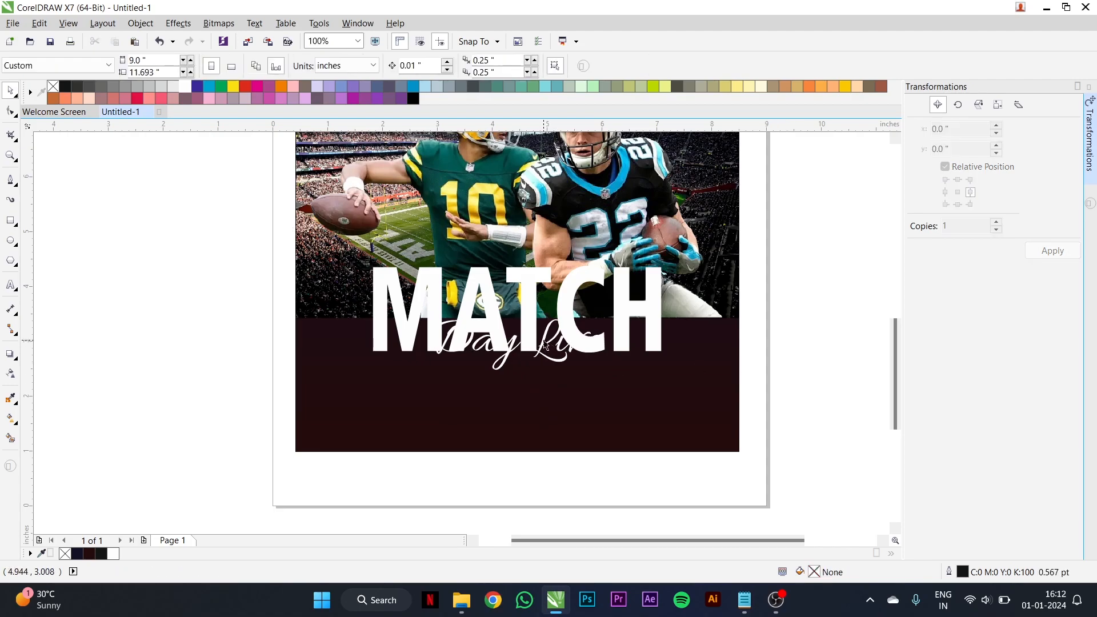
left_click(546, 343)
scroll(549, 338, "up", 2)
left_click_drag(545, 334, 544, 339)
- Give "Day Live" a red 2.0 pt outline with rounded corners and caps, placed behind the fill and scaling with the object
right_click(246, 87)
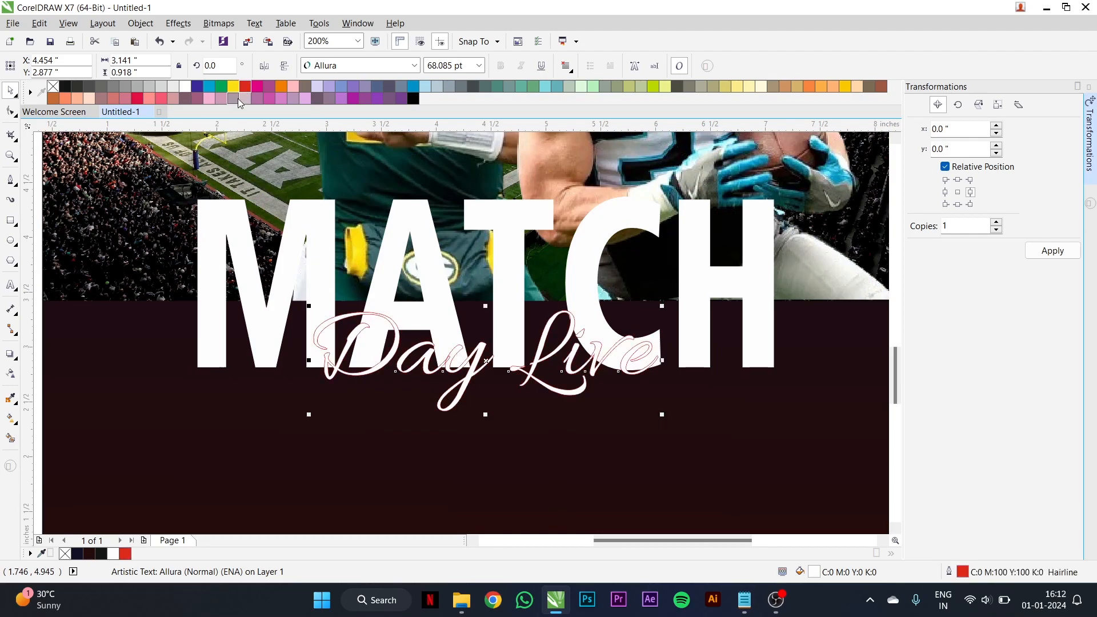
double_click(964, 572)
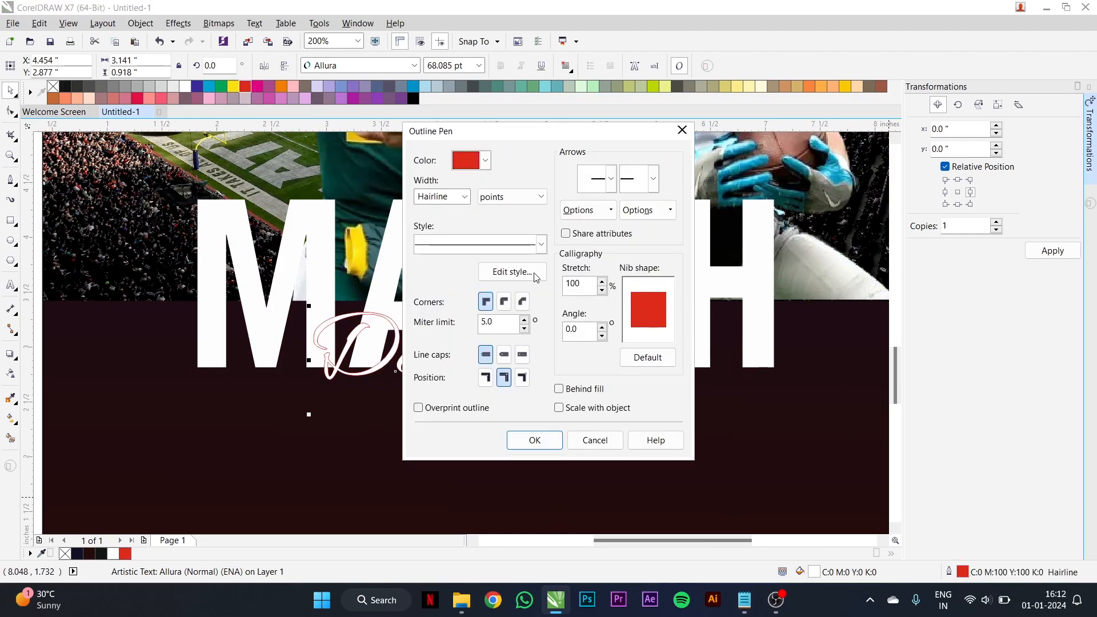
left_click(464, 197)
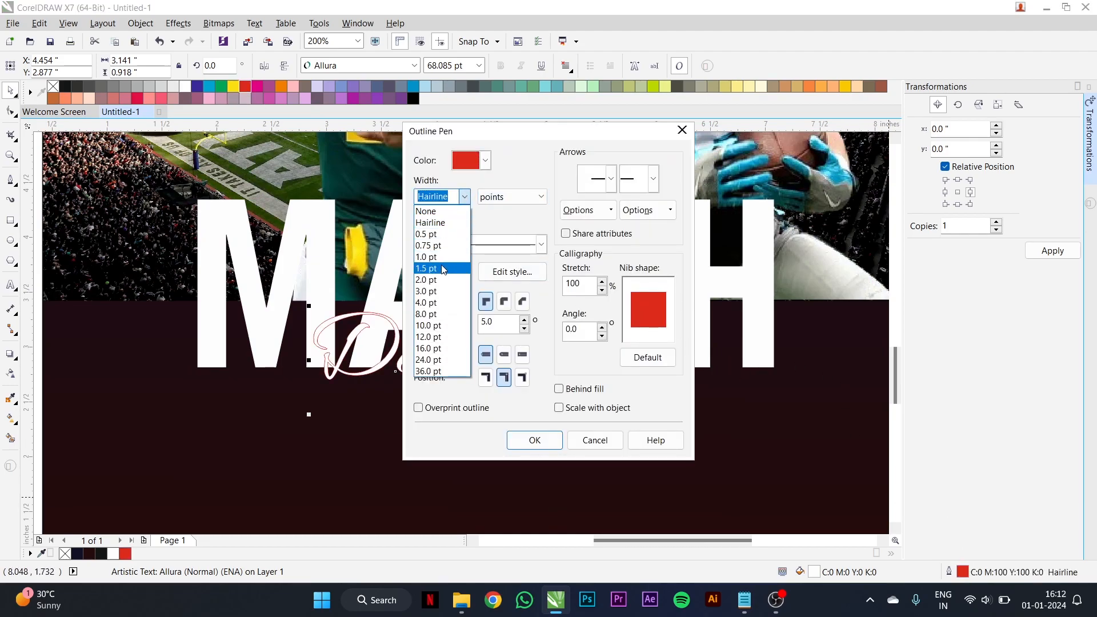
left_click(442, 280)
left_click(503, 301)
left_click(504, 354)
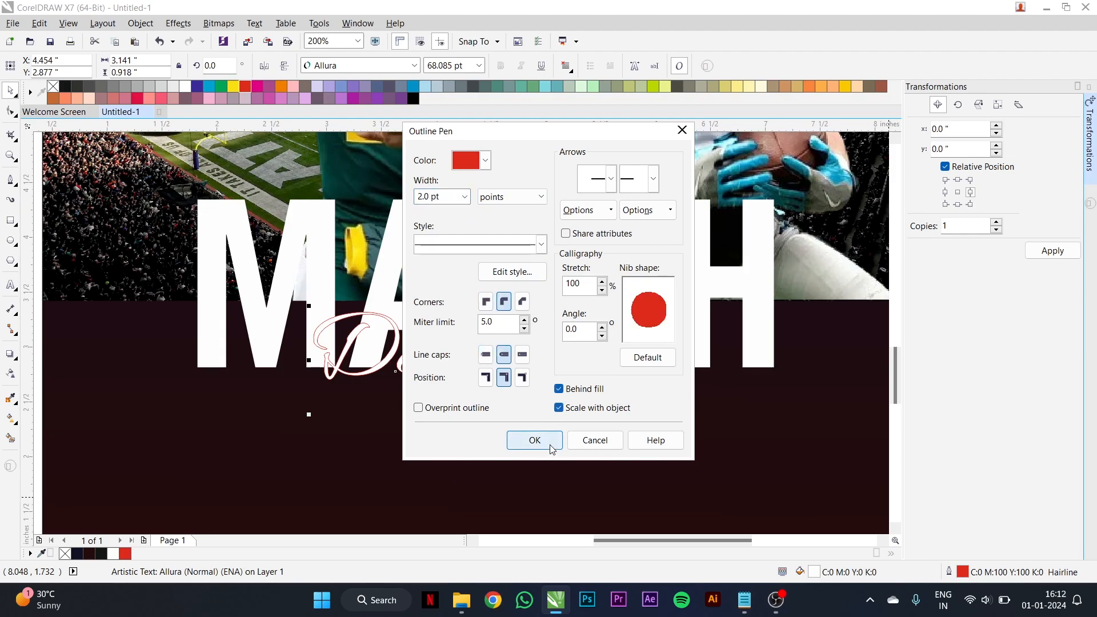
left_click(534, 441)
scroll(555, 383, "up", 1)
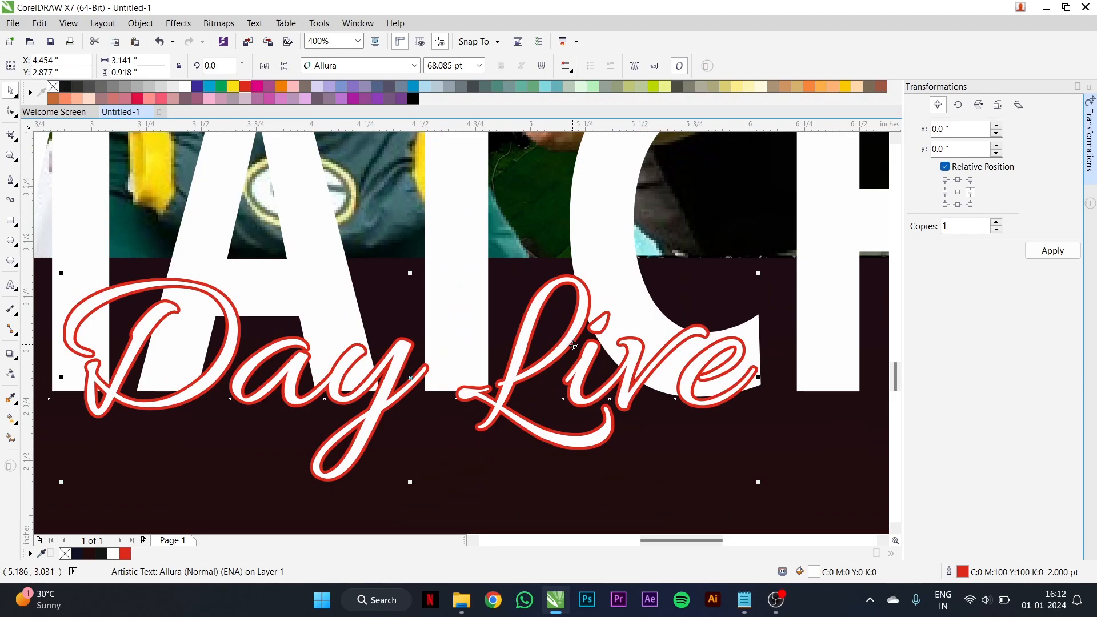
scroll(573, 345, "down", 1)
- Add a Large Glow drop shadow to the "Day Live" text and colour it red
left_click(10, 354)
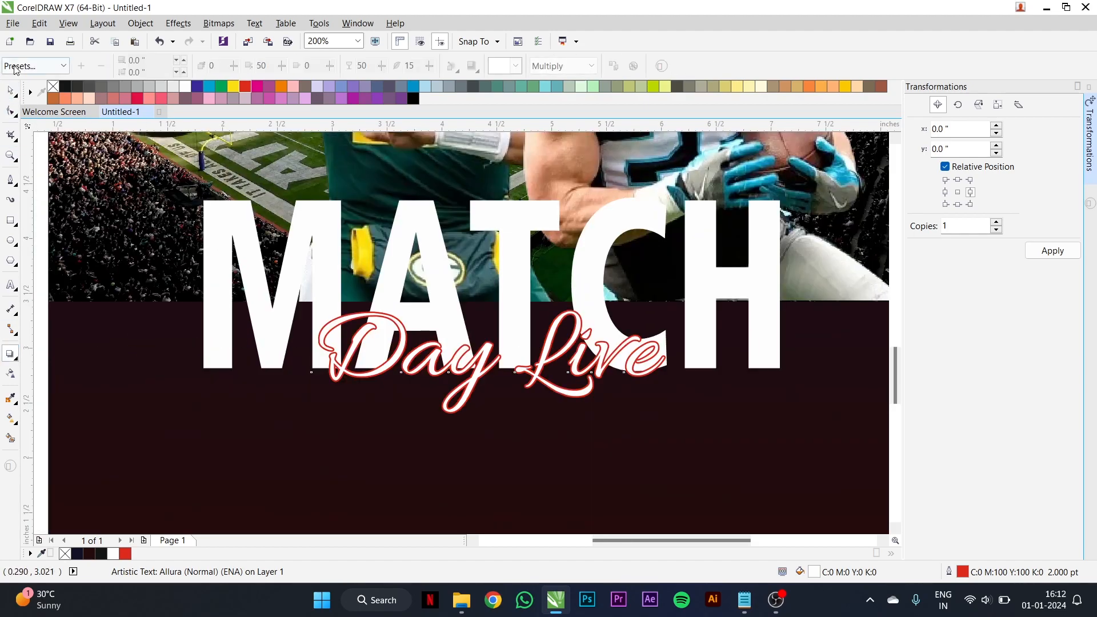
left_click(15, 67)
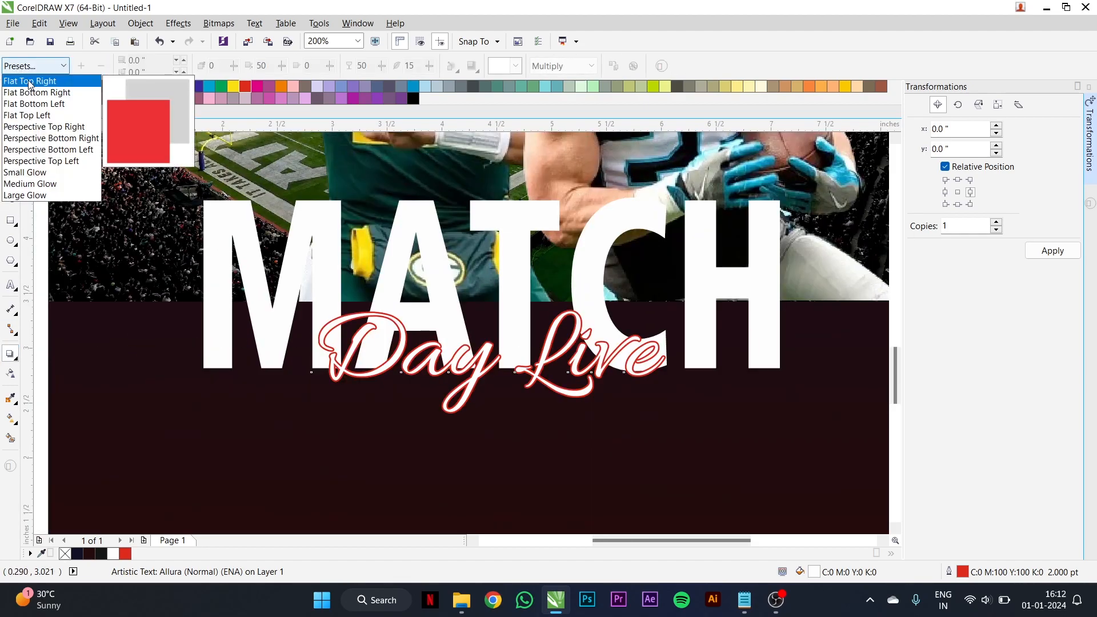
left_click(57, 196)
left_click(515, 67)
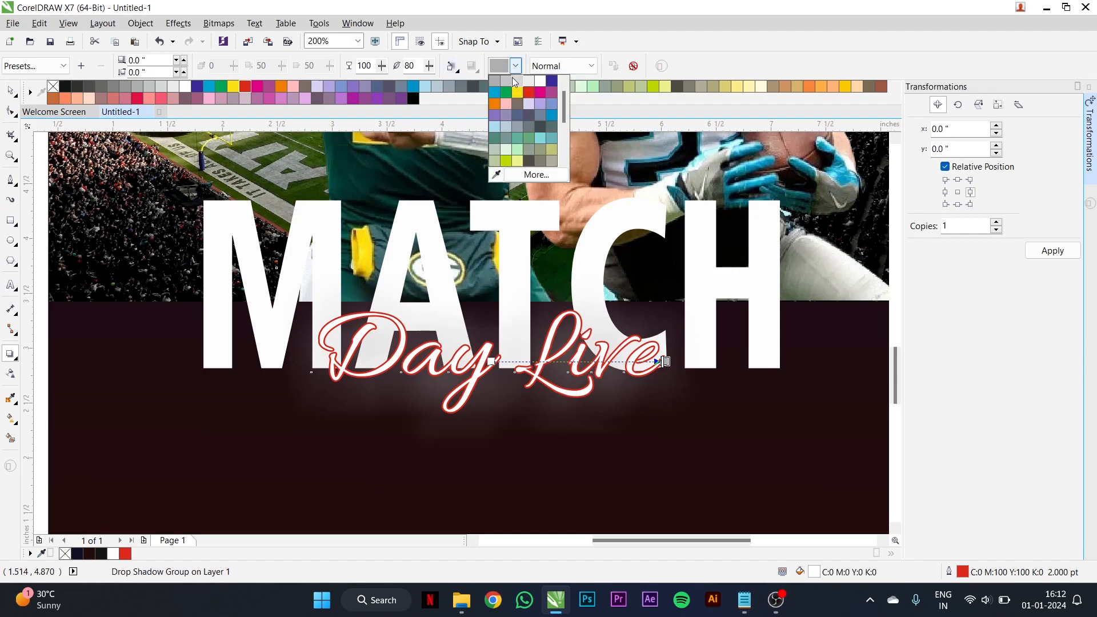
left_click(527, 92)
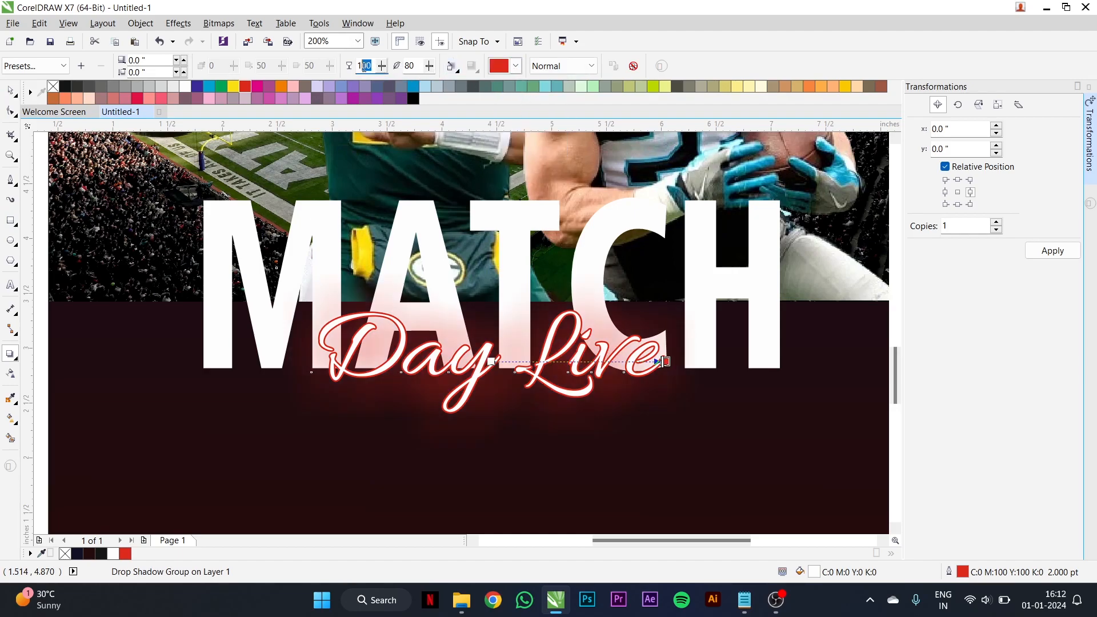
- Set the red glow's opacity to 80 and its feathering to 10
type("70")
key("Tab")
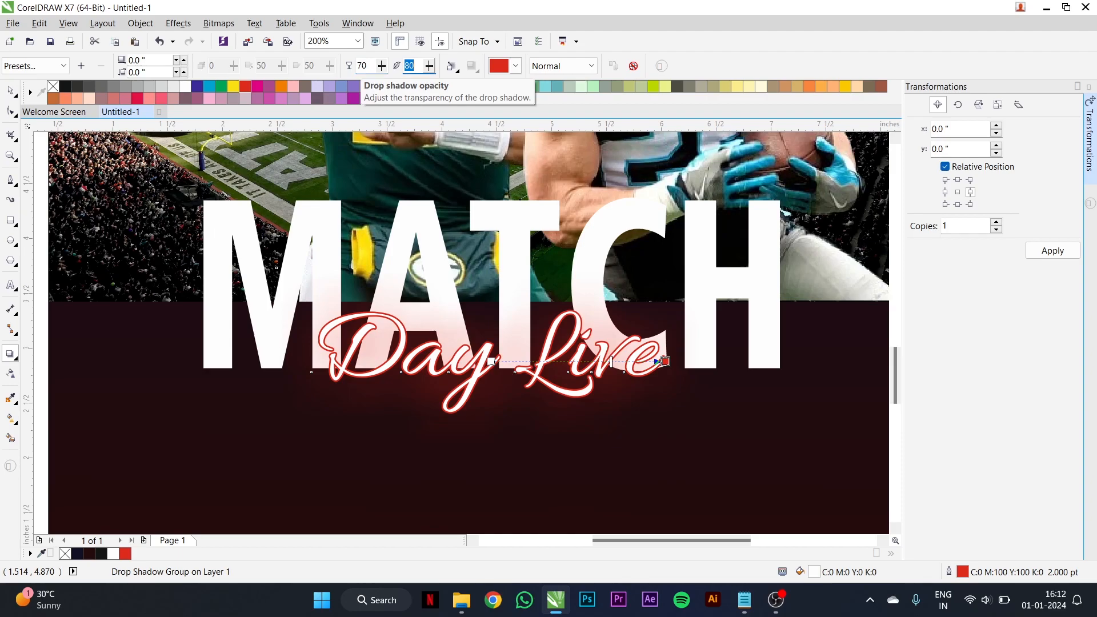
key("Return")
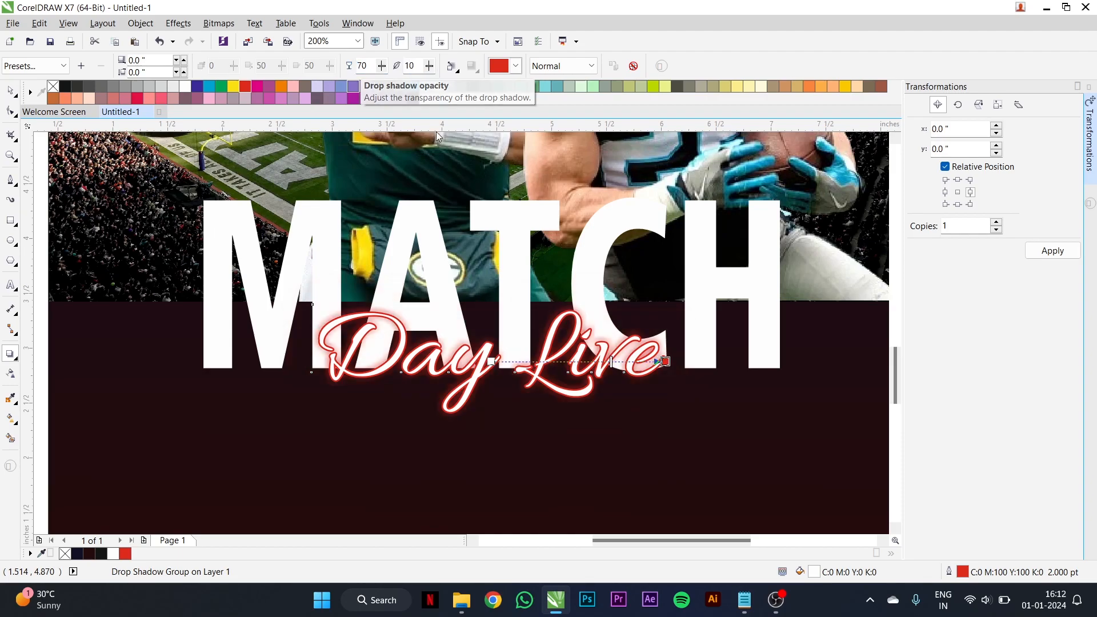
scroll(587, 359, "up", 2)
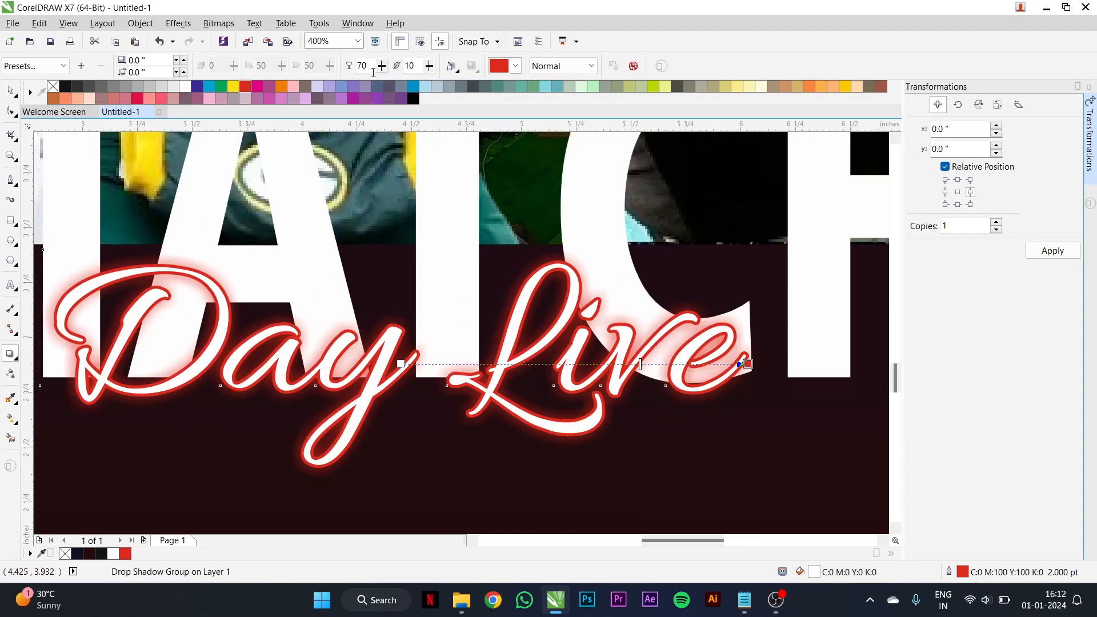
type("80")
key("Return")
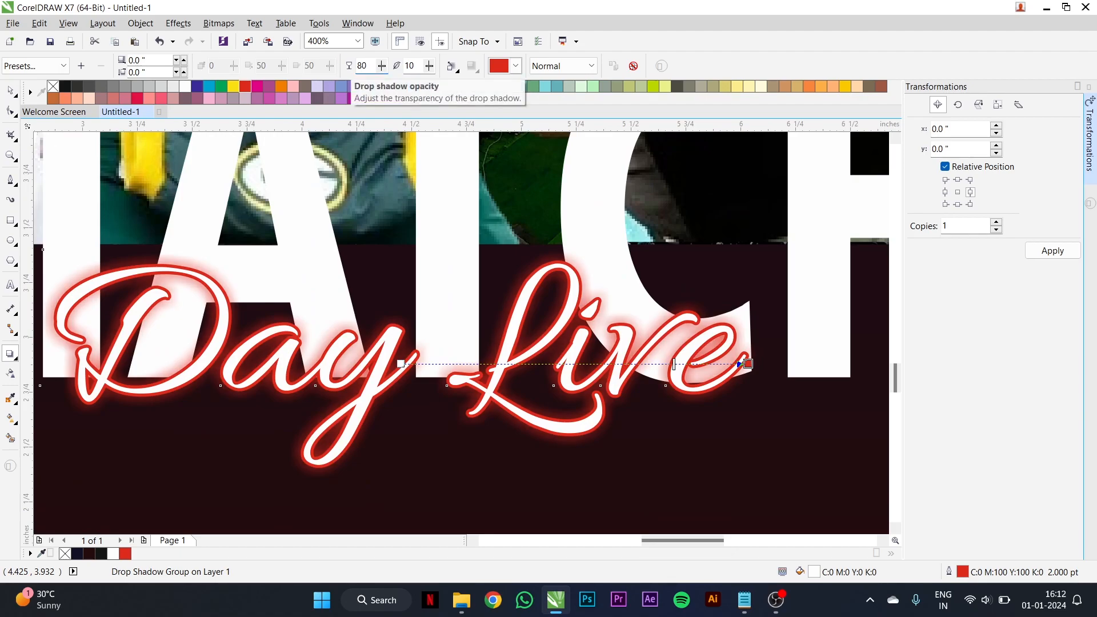
scroll(541, 298, "down", 2)
scroll(541, 299, "up", 1)
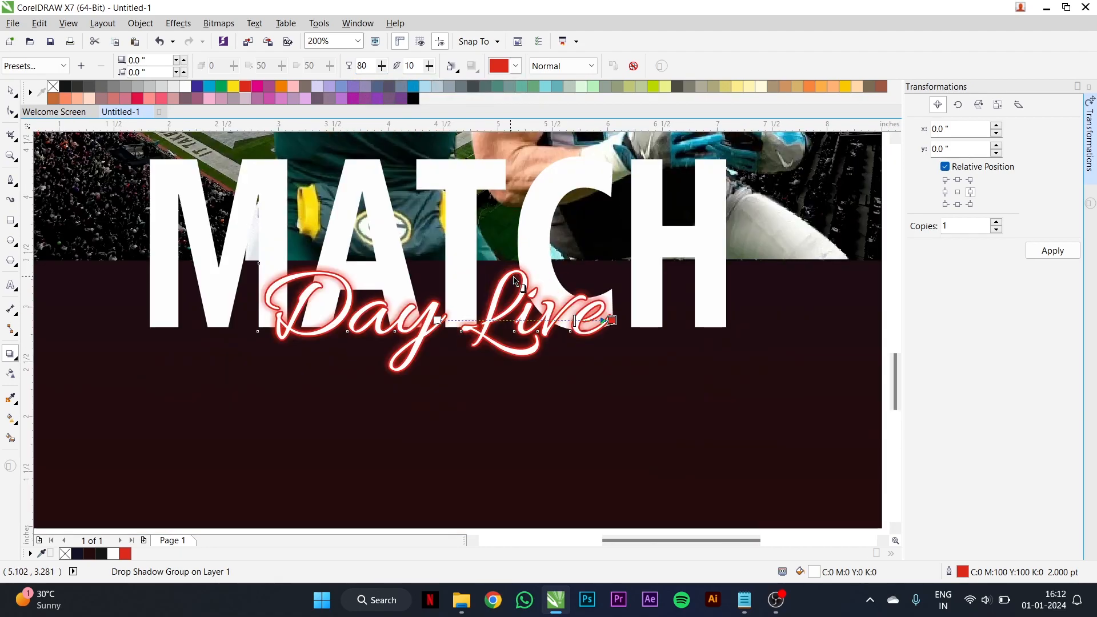
- Centre the glowing "Day Live" text on the poster background and check the headline on the whole poster
key("space")
left_click(609, 399, "shift")
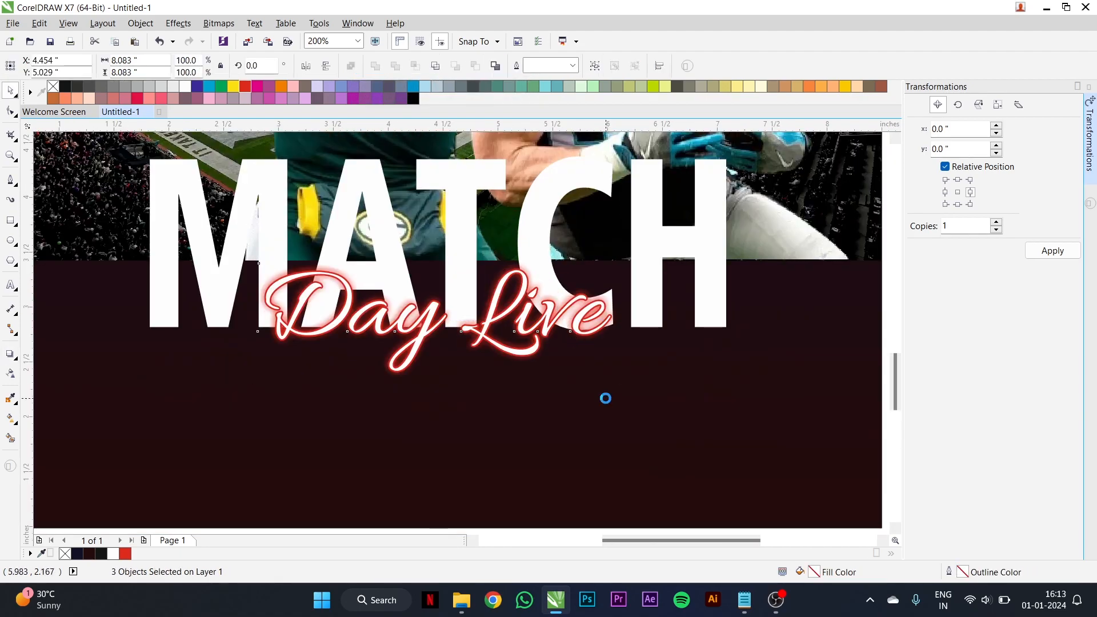
scroll(739, 365, "down", 1)
left_click(673, 340)
scroll(672, 340, "down", 1)
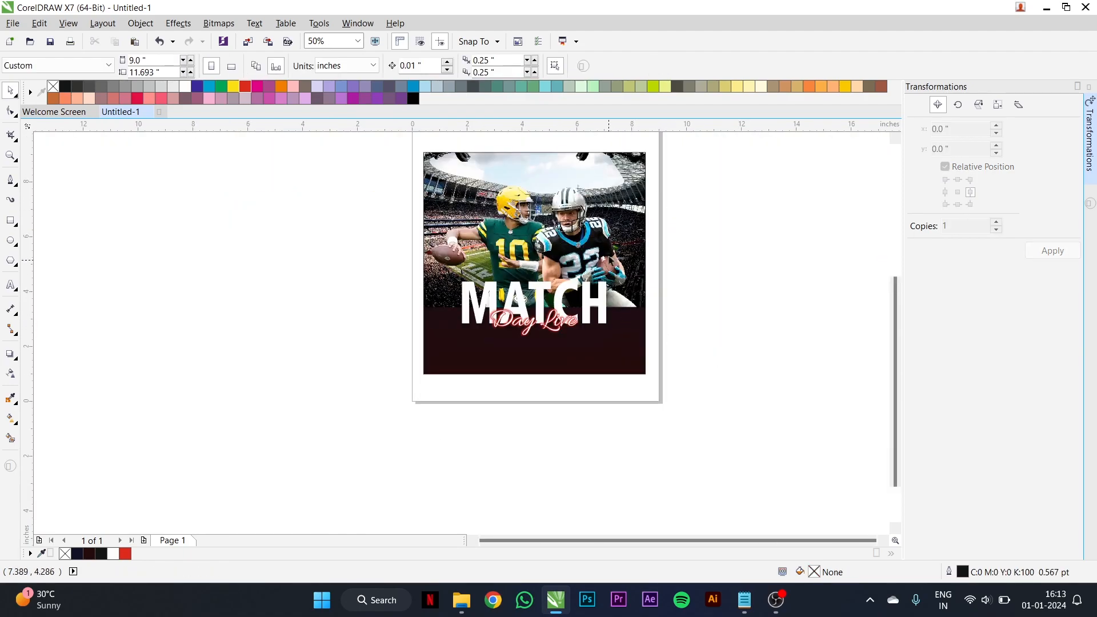
scroll(614, 270, "up", 1)
scroll(474, 335, "down", 1)
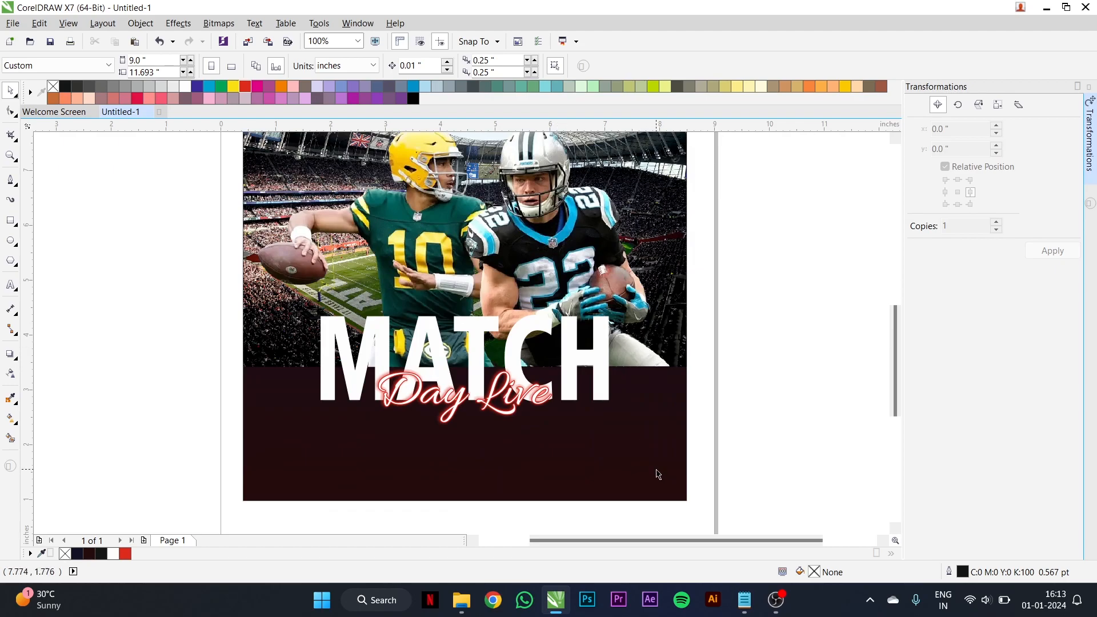
- Copy "team a vs team b" from the Notepad notes and paste it into CorelDRAW as artistic text beside the page
left_click(744, 600)
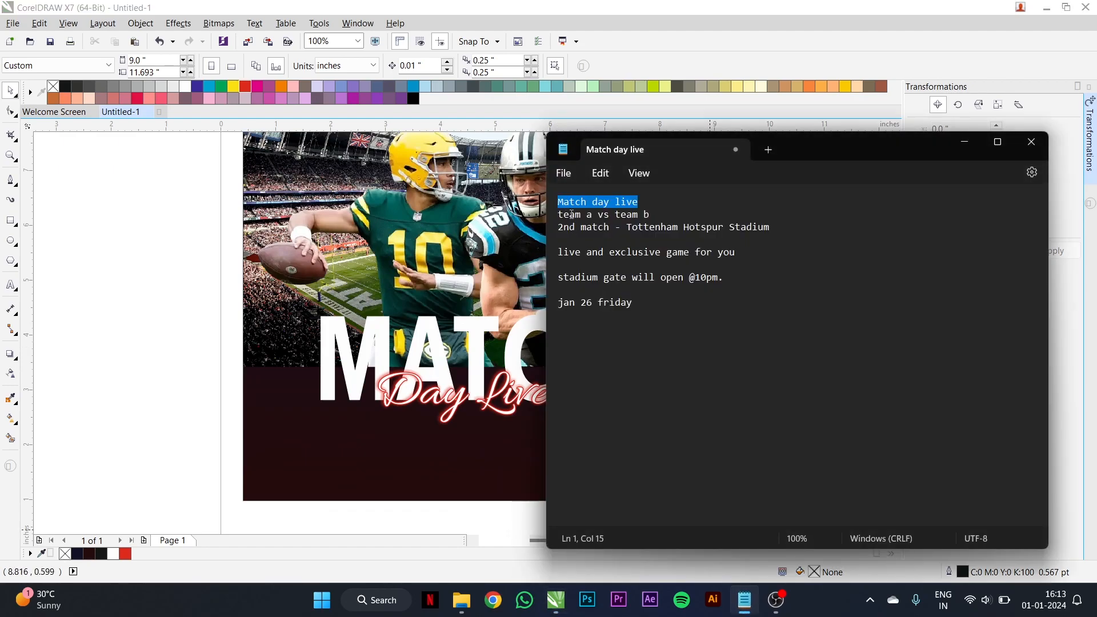
left_click_drag(657, 214, 559, 223)
key("ctrl+c")
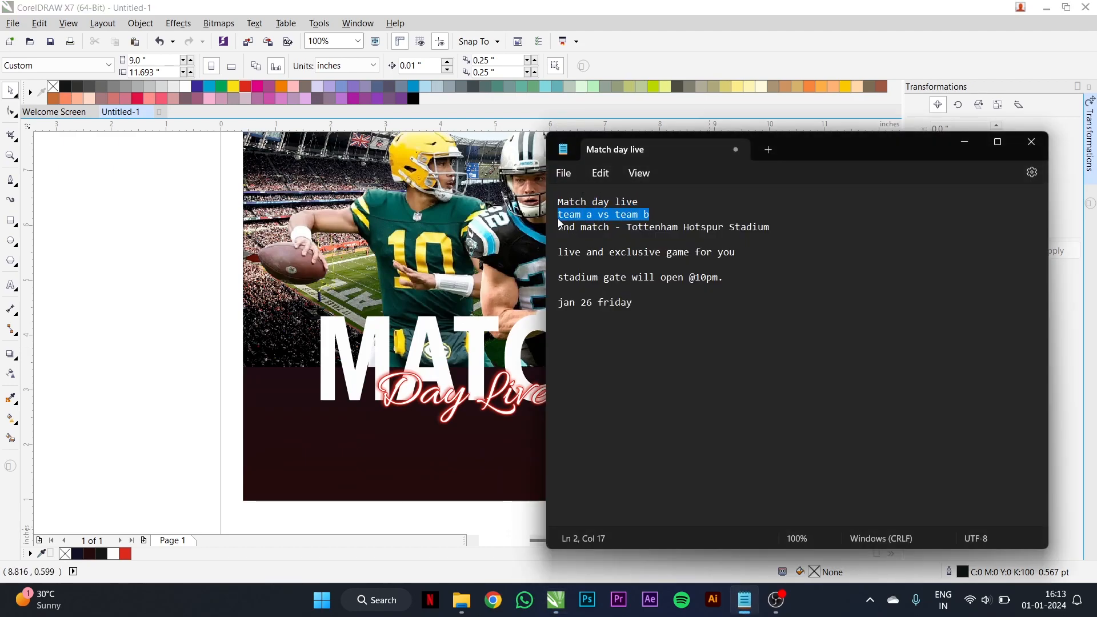
left_click(210, 296)
left_click(10, 287)
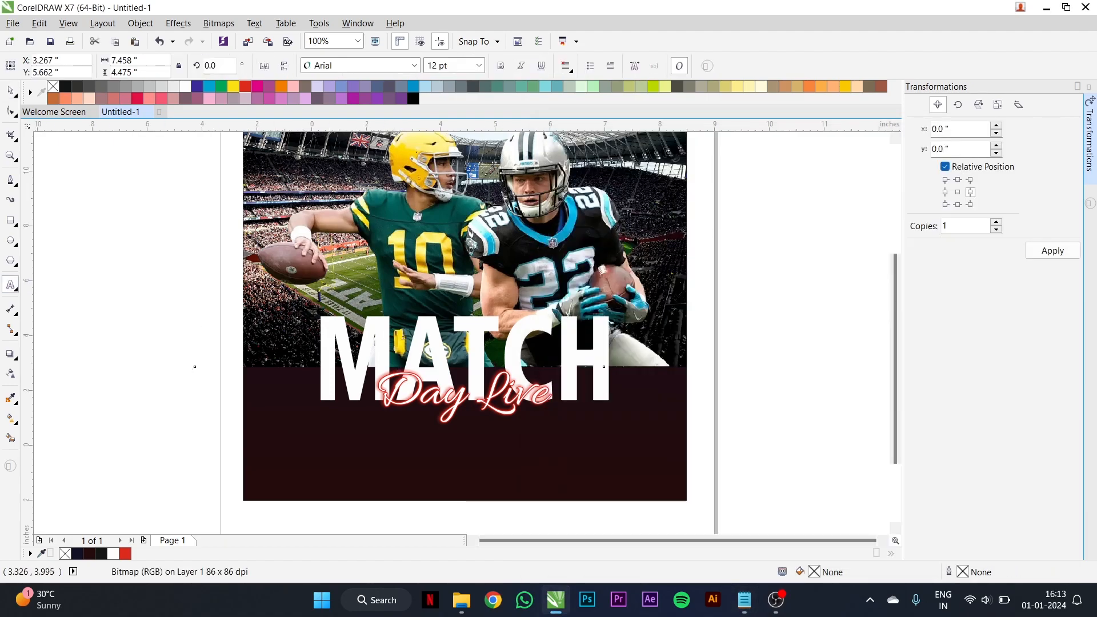
scroll(403, 336, "down", 1)
scroll(580, 390, "up", 1)
left_click(605, 368)
key("ctrl+v")
key("ctrl+space")
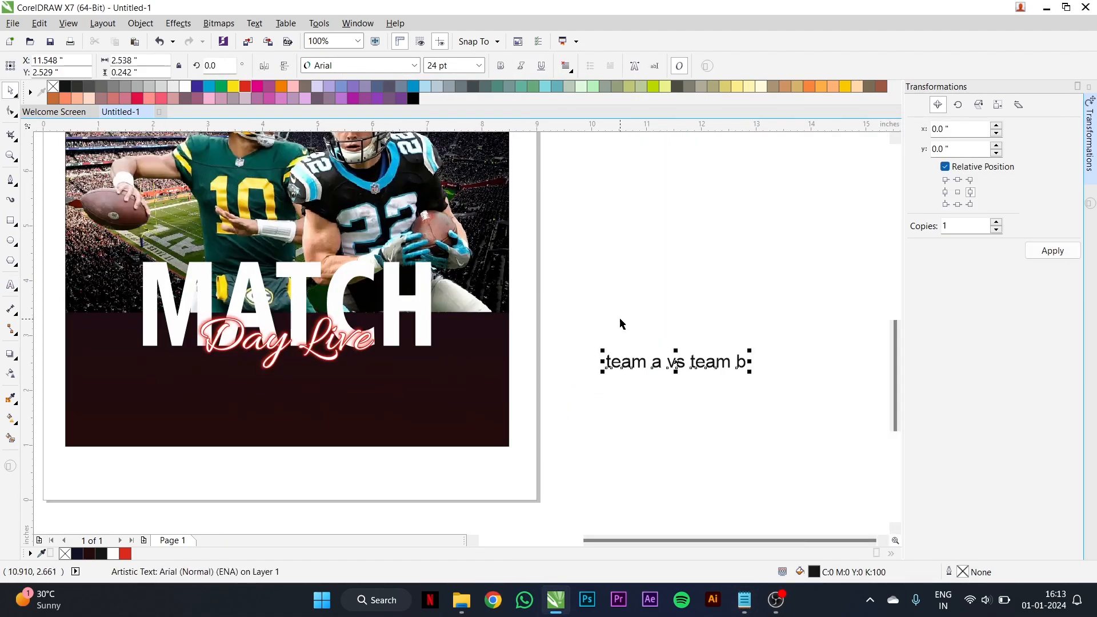
- Set the "team a vs team b" text in Frutiger LT Com 77 Black Cn and change it to uppercase
left_click(377, 68)
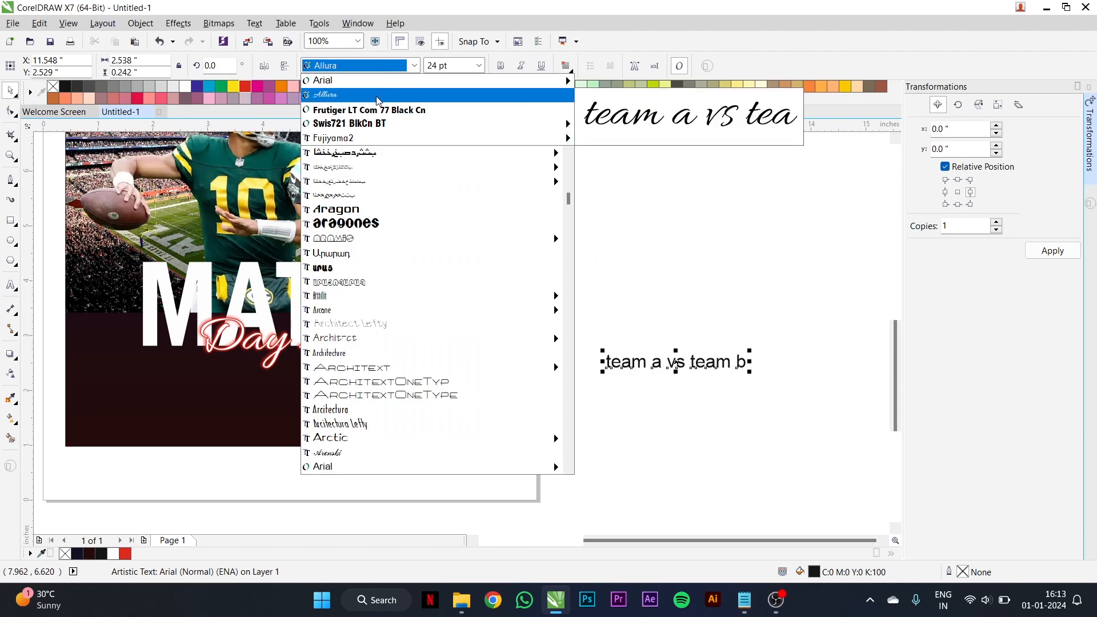
left_click(382, 116)
scroll(641, 338, "up", 2)
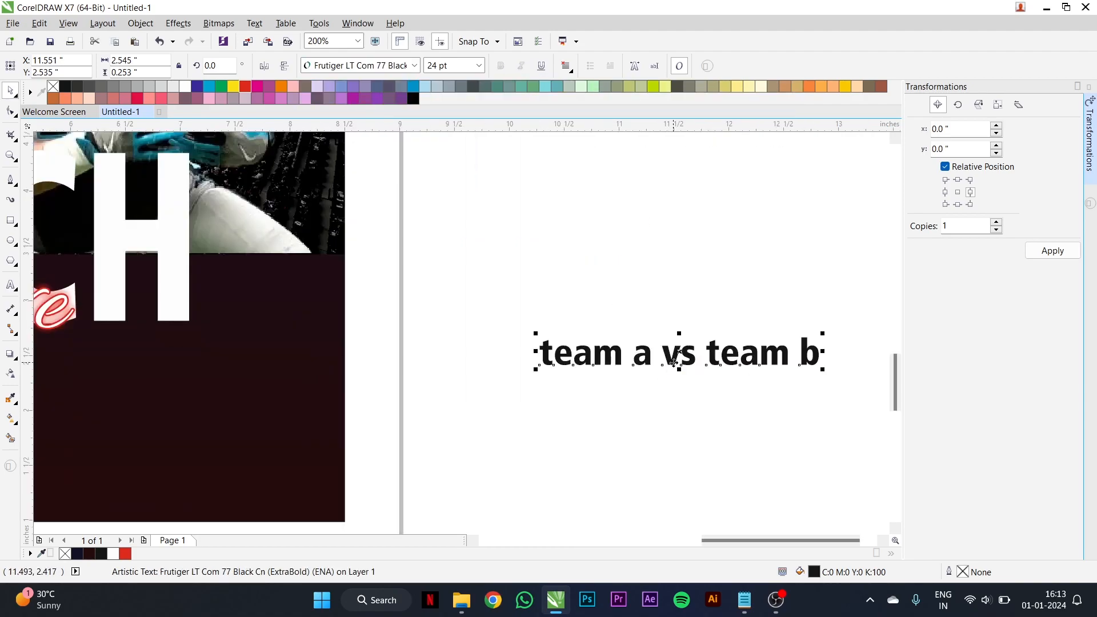
double_click(670, 358)
left_click(670, 359)
right_click(671, 360)
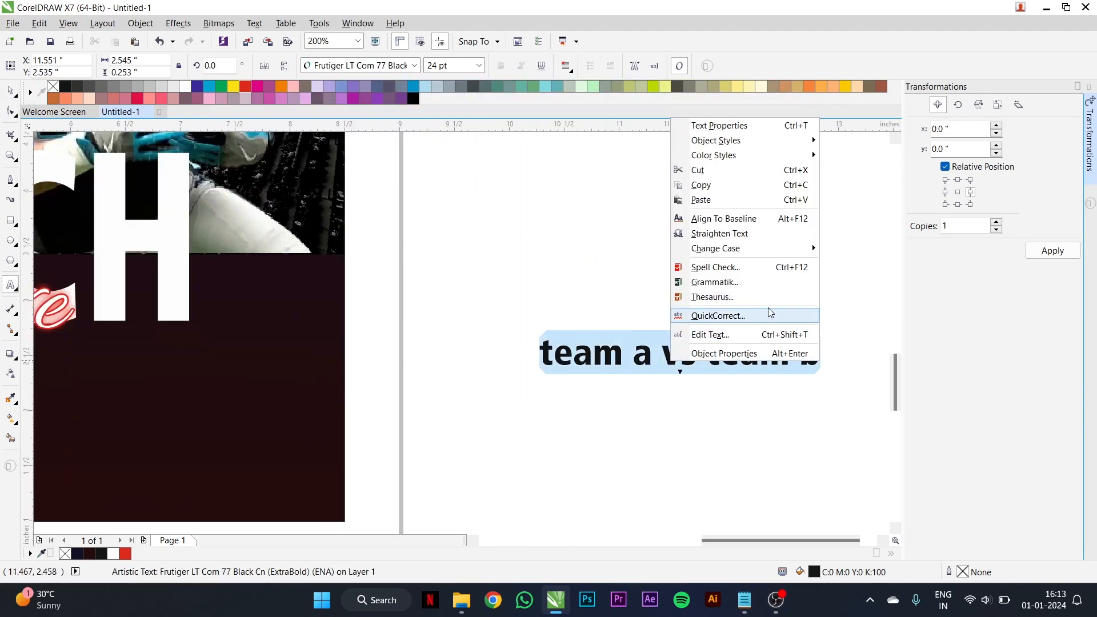
mouse_move(811, 248)
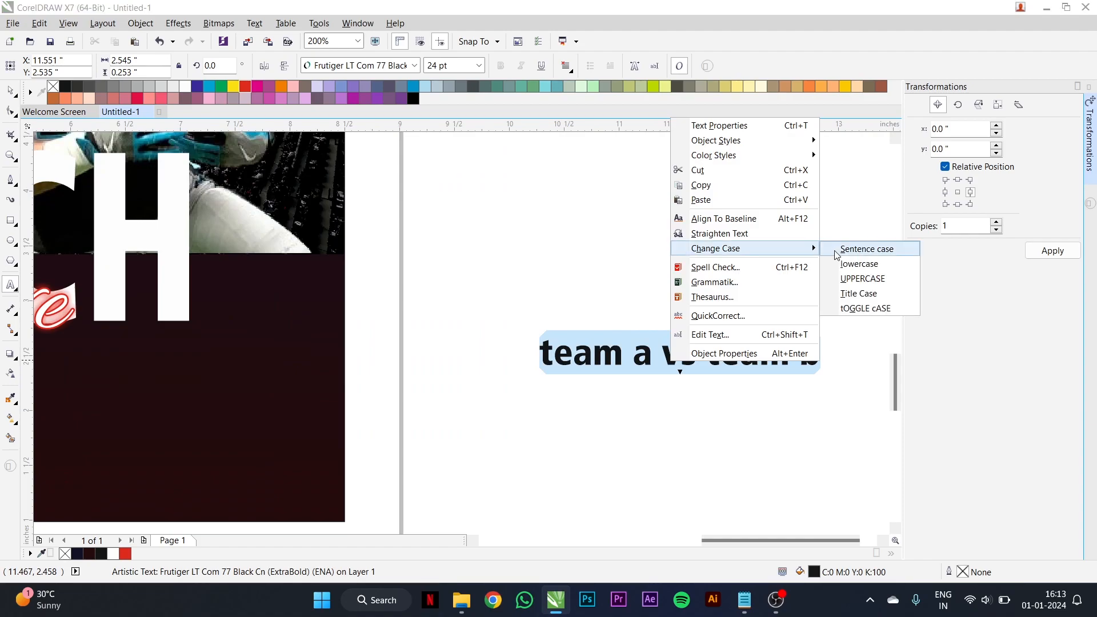
left_click(850, 279)
- Break the text into lines around "VS" and move "TEAM A" into its own artistic text object above it
left_click(673, 347)
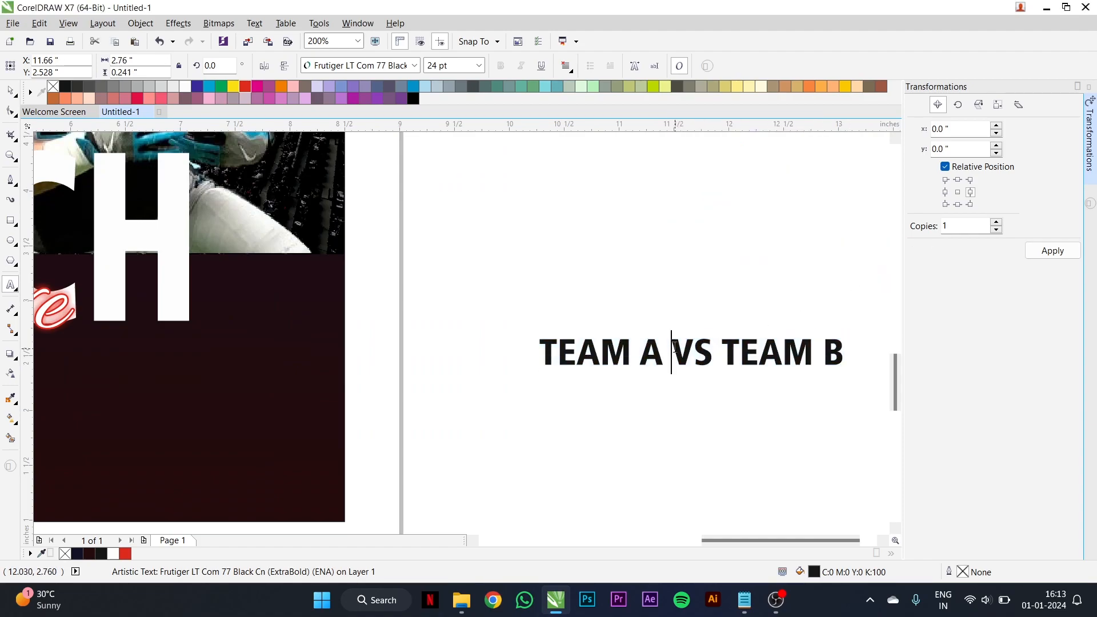
key("Return")
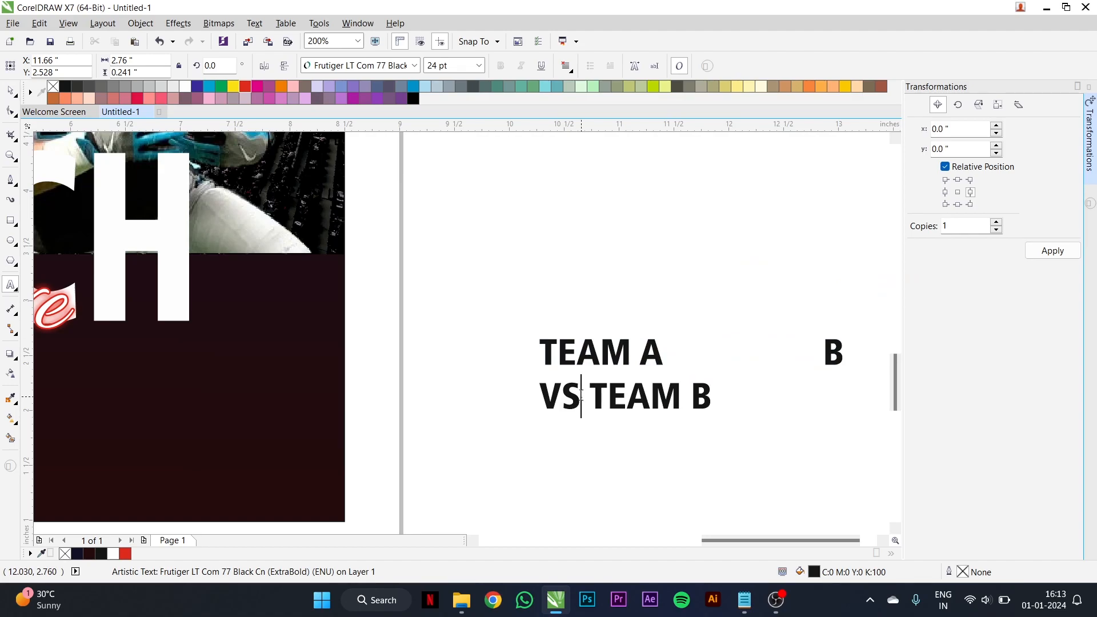
key("Return")
left_click_drag(648, 337, 517, 337)
key("Delete")
key("Delete")
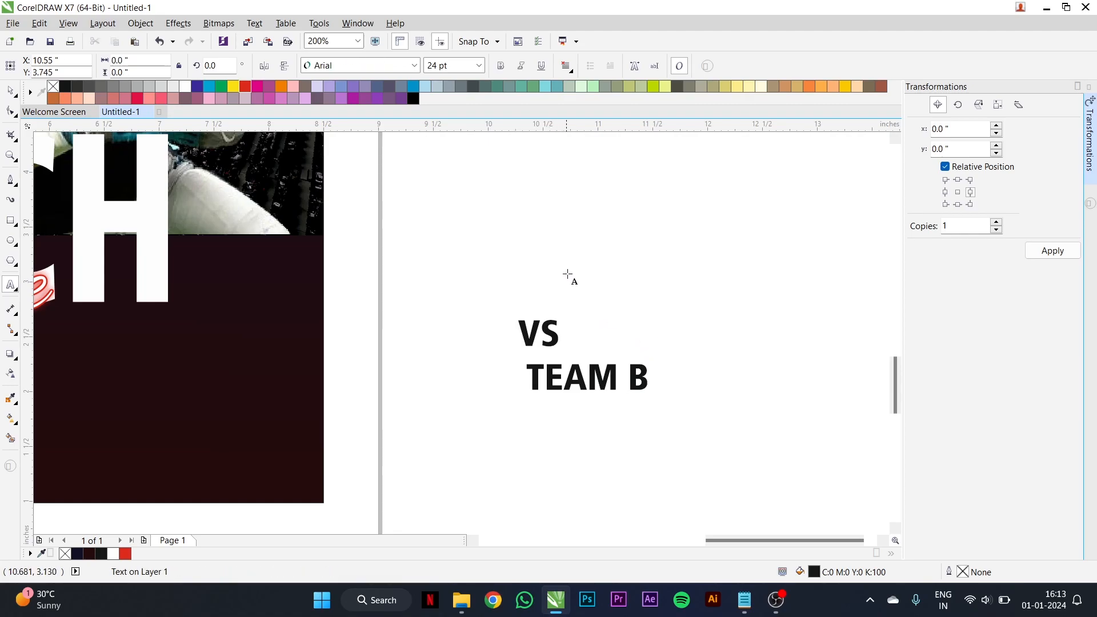
type("TEAM A")
- Cut "TEAM B" out of the remaining text and paste it as a separate artistic text object beside the page
left_click_drag(533, 376, 642, 374)
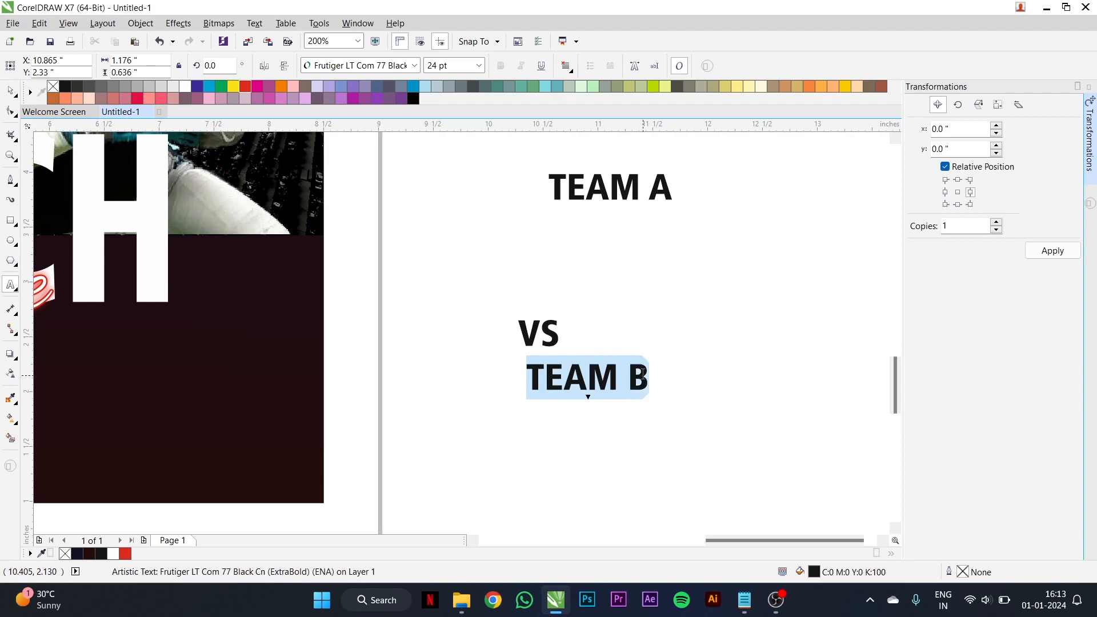
key("ctrl+x")
left_click(686, 255)
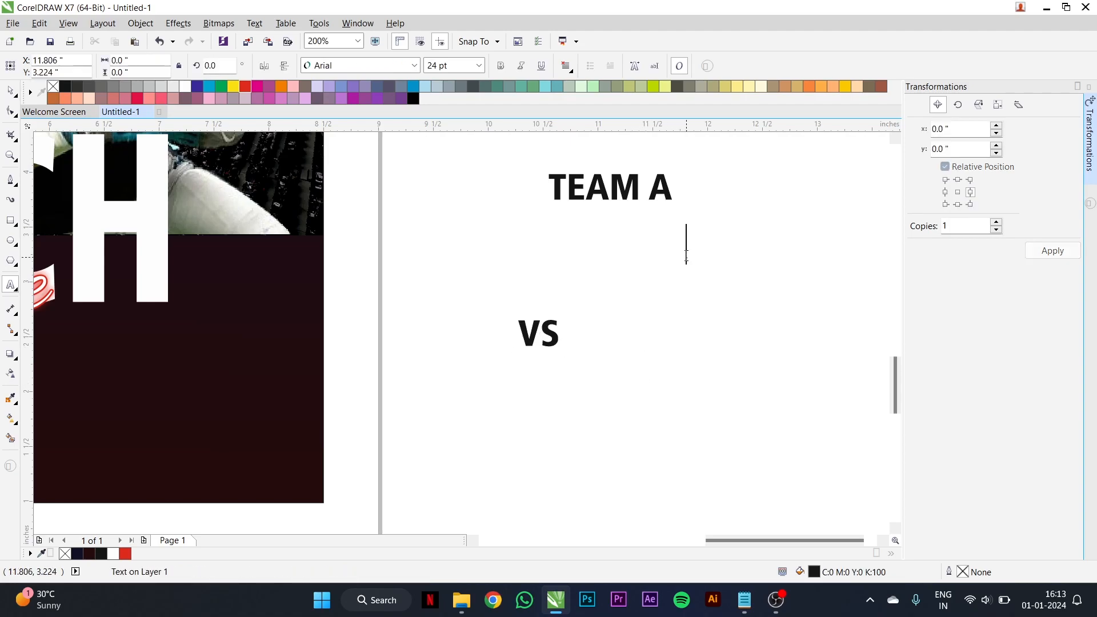
key("ctrl+v")
key("ctrl+space")
- Align "TEAM A" and "TEAM B" on one line, place both under "Day Live" on the poster and colour them white
left_click(589, 206)
left_click(698, 246, "shift")
key("e")
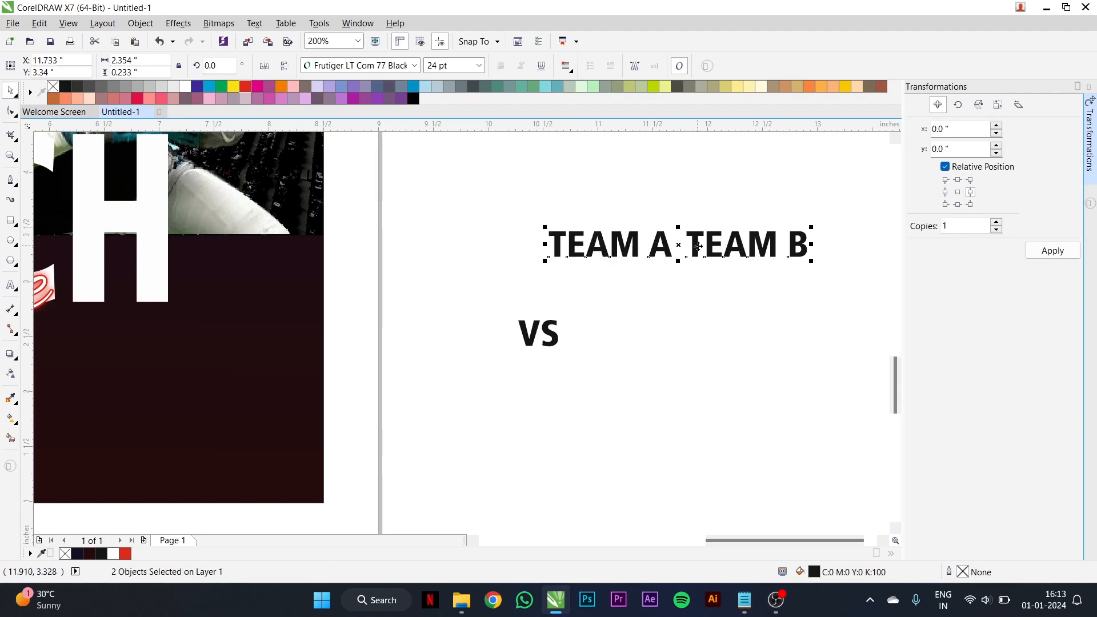
scroll(698, 246, "down", 2)
left_click_drag(698, 246, 289, 329)
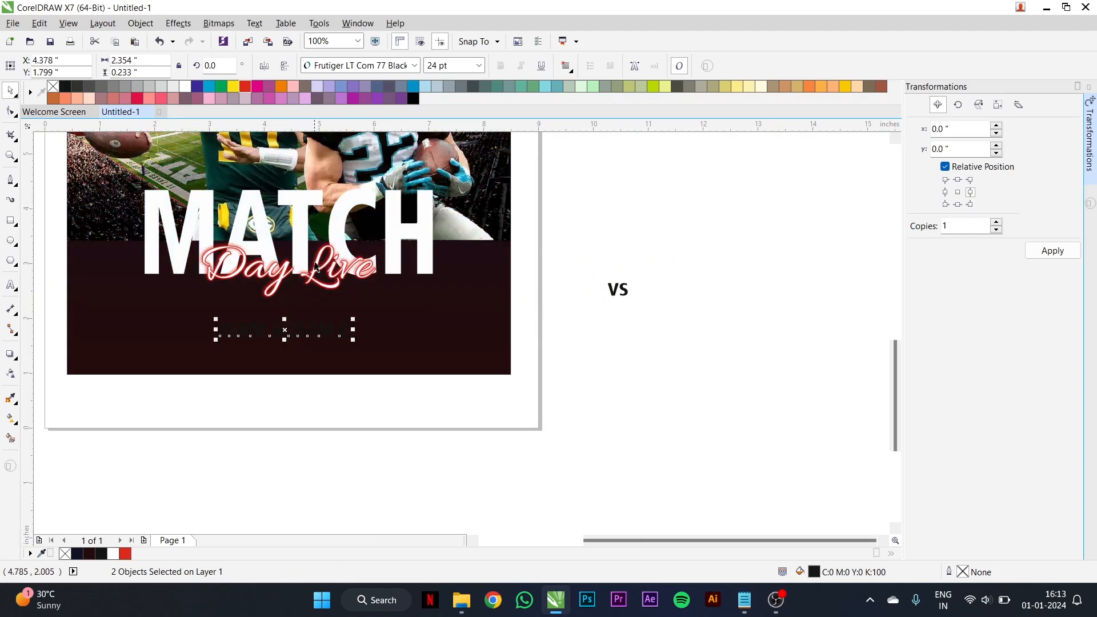
left_click(190, 89)
- Move "TEAM B" farther from "TEAM A" on the same line to leave room for a badge between them
scroll(320, 338, "down", 2)
scroll(382, 380, "up", 2)
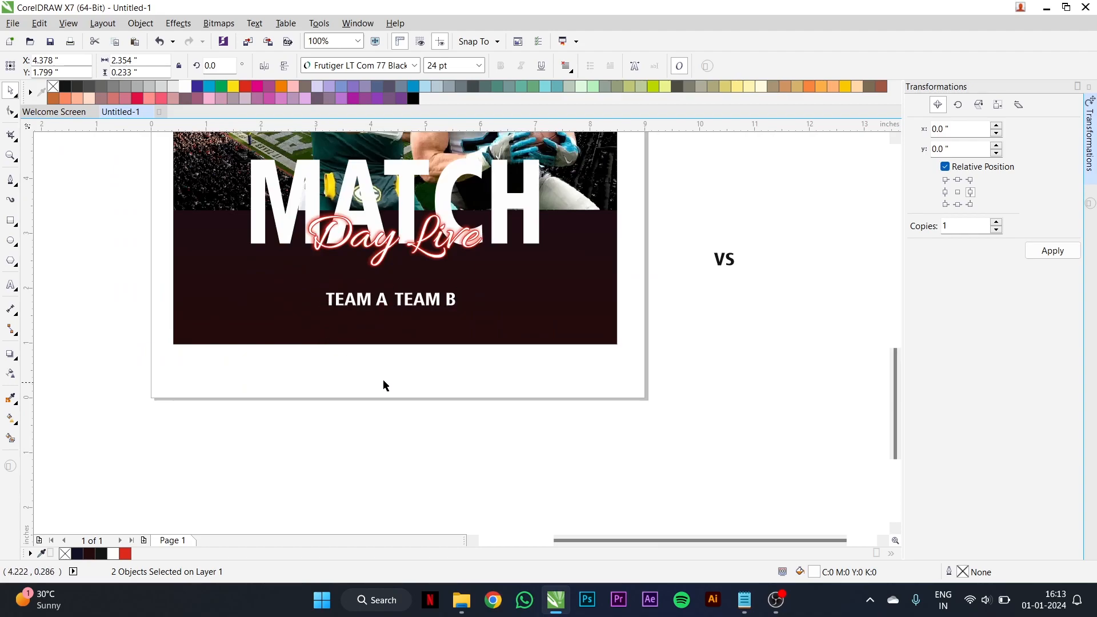
left_click(382, 381)
scroll(412, 311, "up", 2)
left_click(412, 311)
left_click_drag(412, 311, 467, 298)
- Draw a circle about 0.33 inch wide between the team names and fill it red with no outline
left_click(11, 240)
scroll(380, 273, "up", 2)
left_click_drag(385, 273, 465, 331)
key("space")
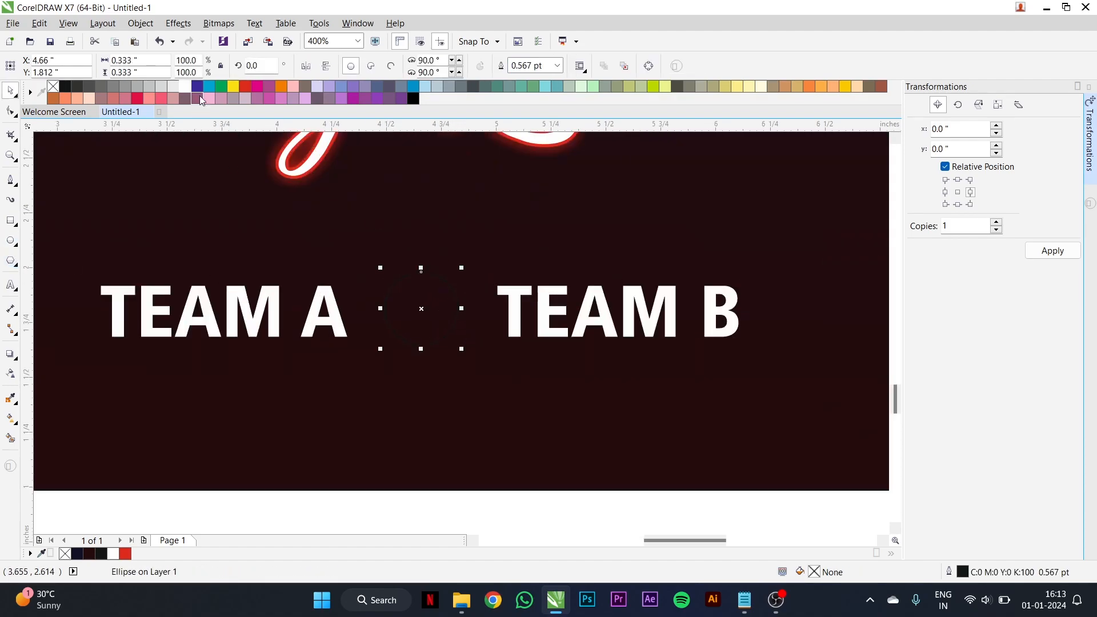
left_click(244, 90)
right_click(54, 89)
- Centre the red circle horizontally on the poster background and space "TEAM A" and "TEAM B" evenly on either side
left_click(502, 393, "shift")
key("e")
scroll(494, 473, "down", 2)
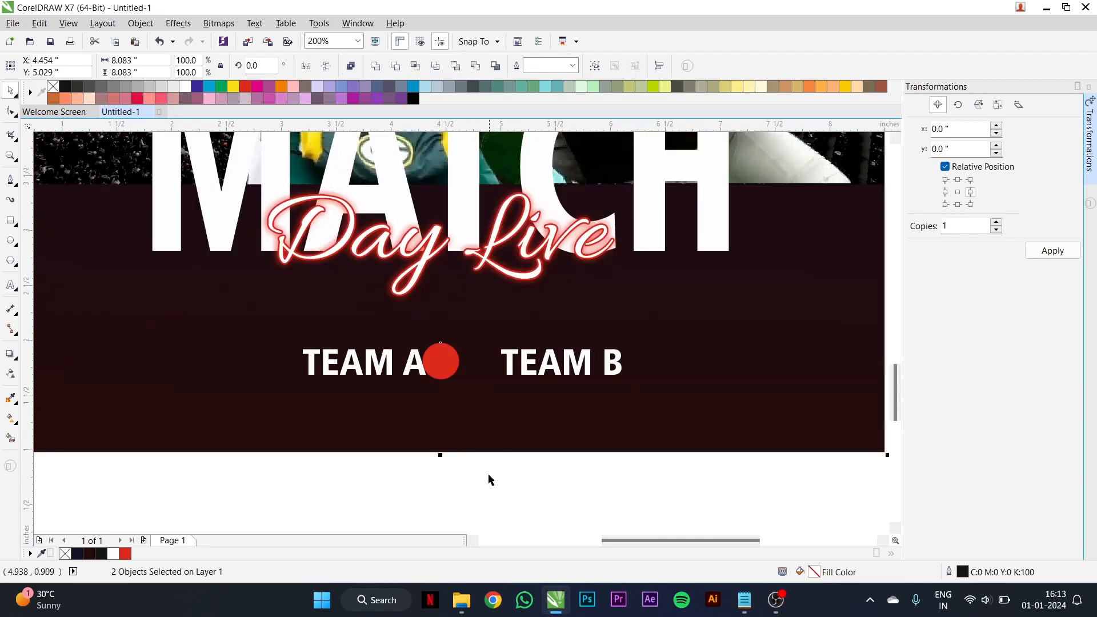
left_click(493, 470)
left_click(409, 369)
scroll(410, 368, "up", 1)
left_click_drag(410, 368, 381, 368)
left_click_drag(607, 375, 559, 375)
- Move the "VS" text onto the red circle and bring it to the front
scroll(475, 328, "down", 2)
left_click_drag(803, 296, 474, 335)
scroll(491, 336, "up", 2)
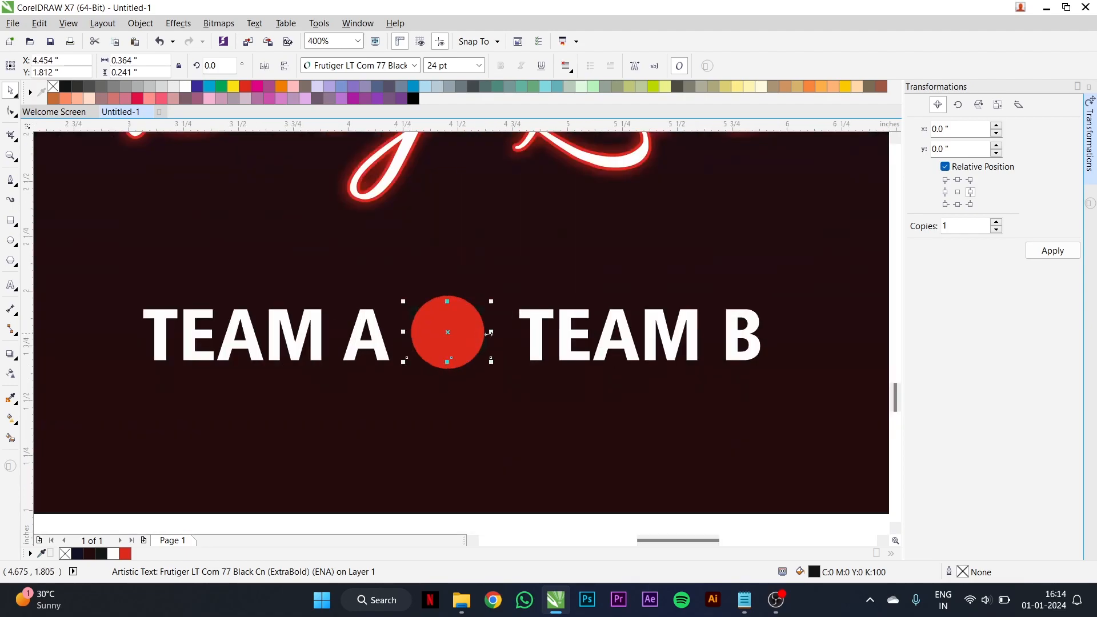
right_click(448, 332)
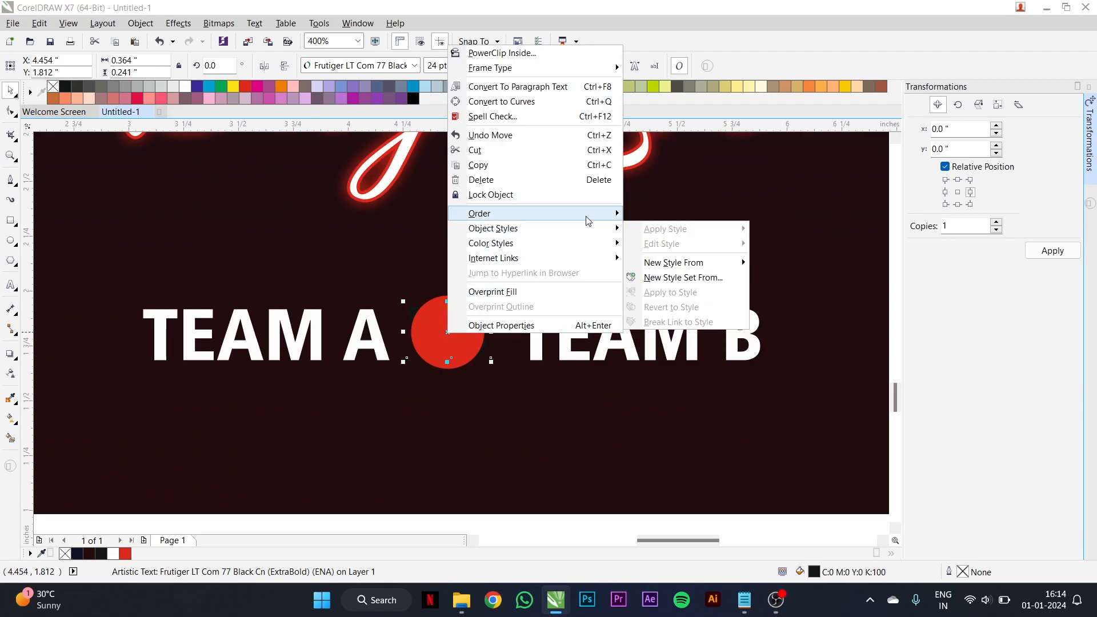
mouse_move(588, 220)
left_click(691, 215)
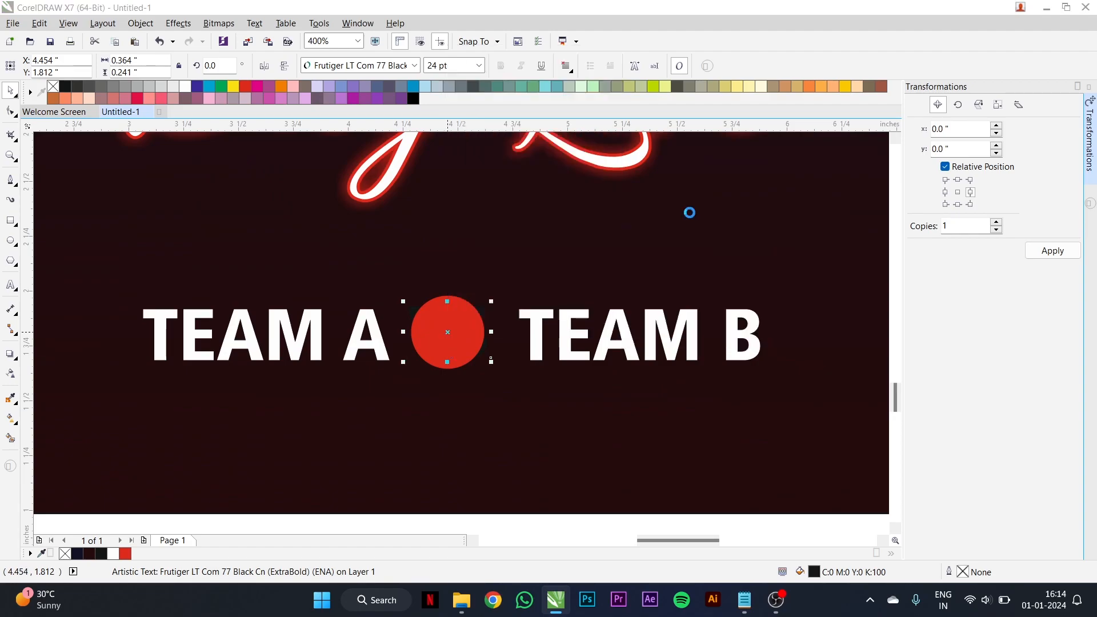
- Shrink "VS" to about 13.4 pt so it fits inside the red circle and colour it white
left_click_drag(492, 360, 473, 354)
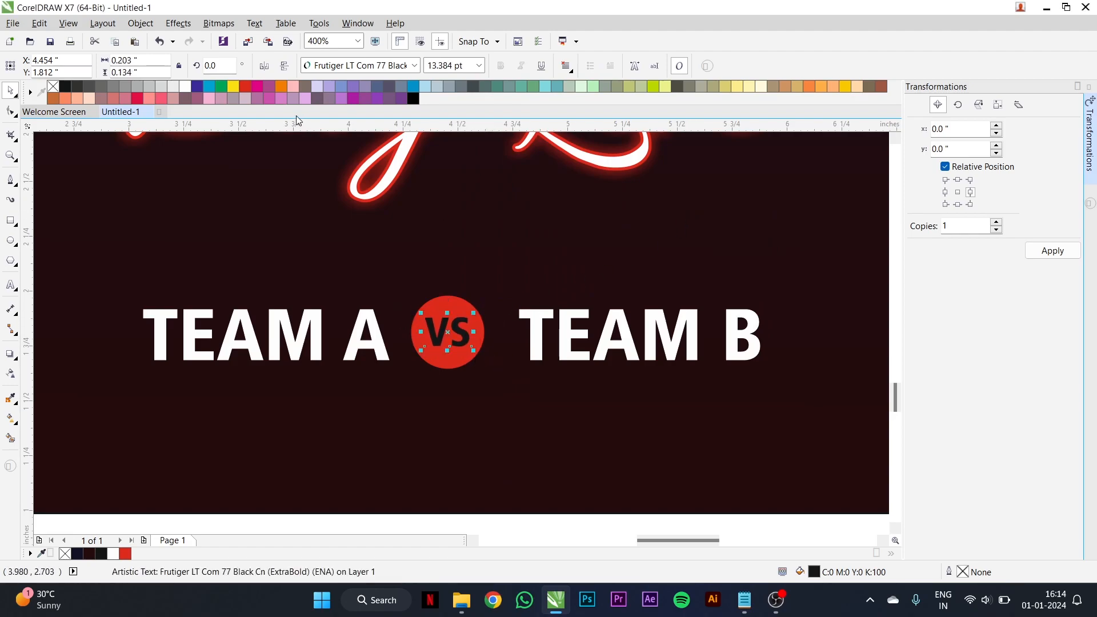
left_click(184, 88)
left_click(471, 363, "shift")
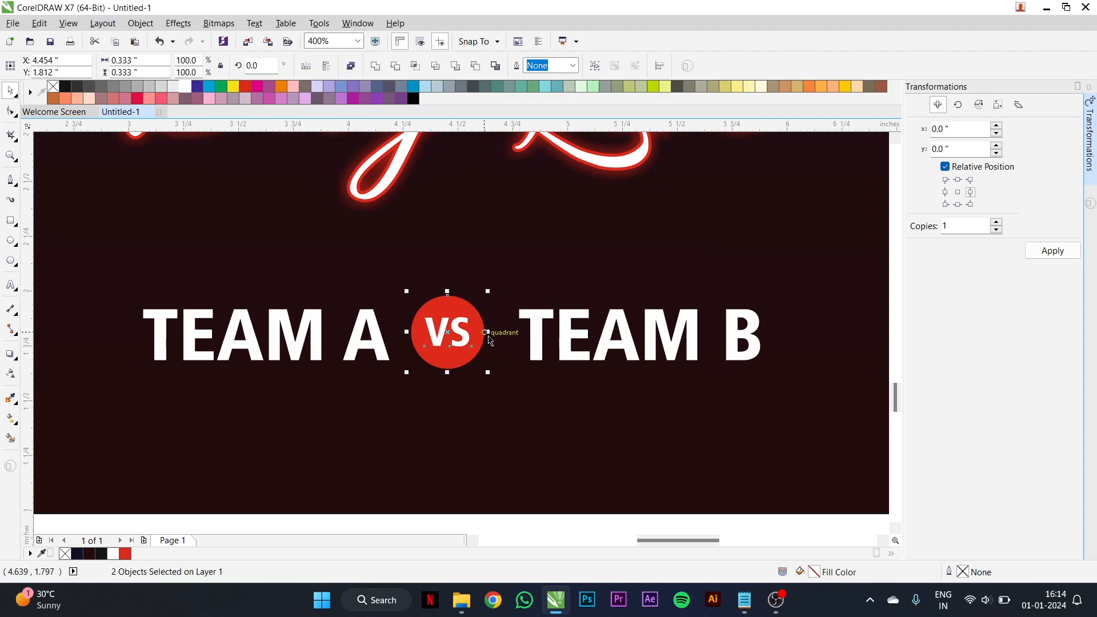
- Move the team names and "VS" badge up closer to "Day Live" and group the four objects
scroll(492, 331, "down", 2)
left_click_drag(622, 415, 368, 313)
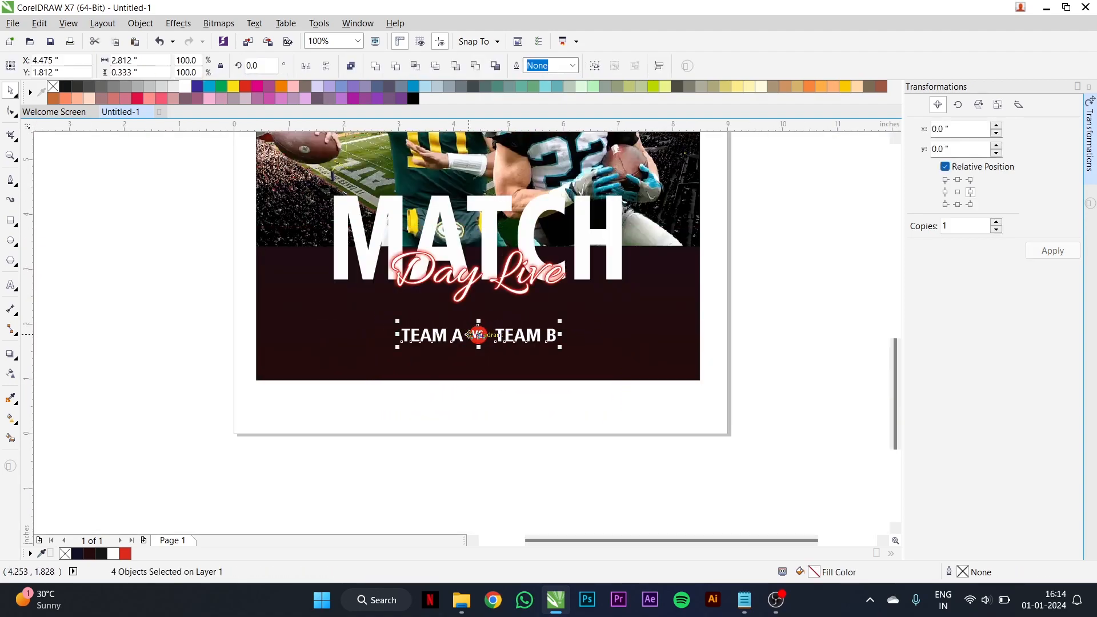
scroll(477, 335, "up", 1)
left_click_drag(487, 336, 488, 304)
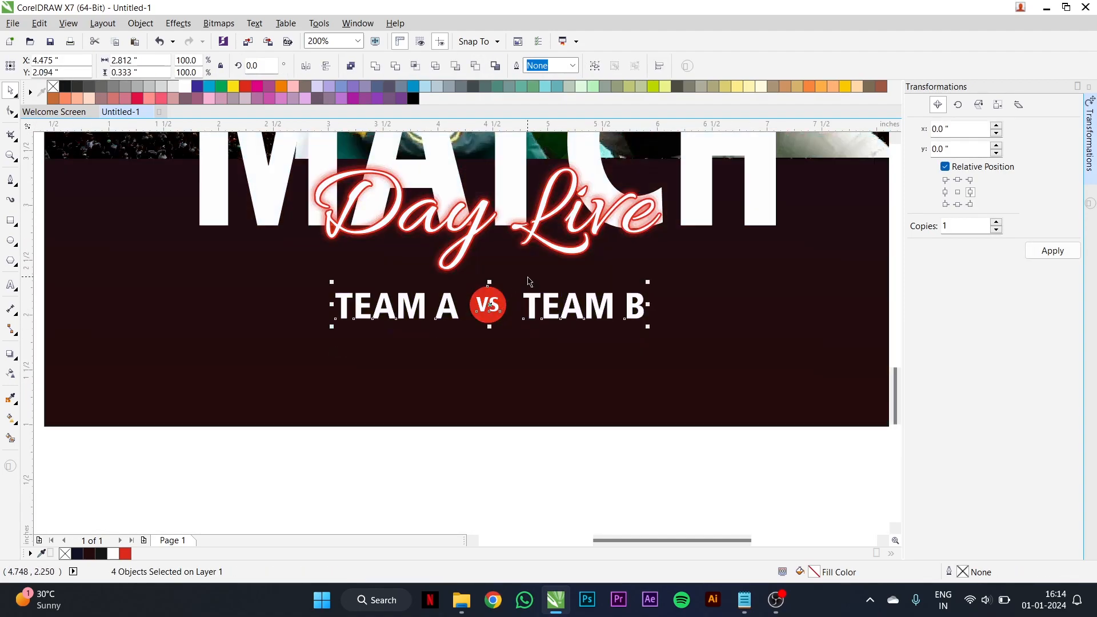
left_click(594, 67)
- Scale the team line group down slightly and centre it horizontally on the poster background
left_click_drag(649, 328, 626, 324)
left_click_drag(548, 309, 545, 305)
left_click(574, 366, "shift")
left_click(588, 463)
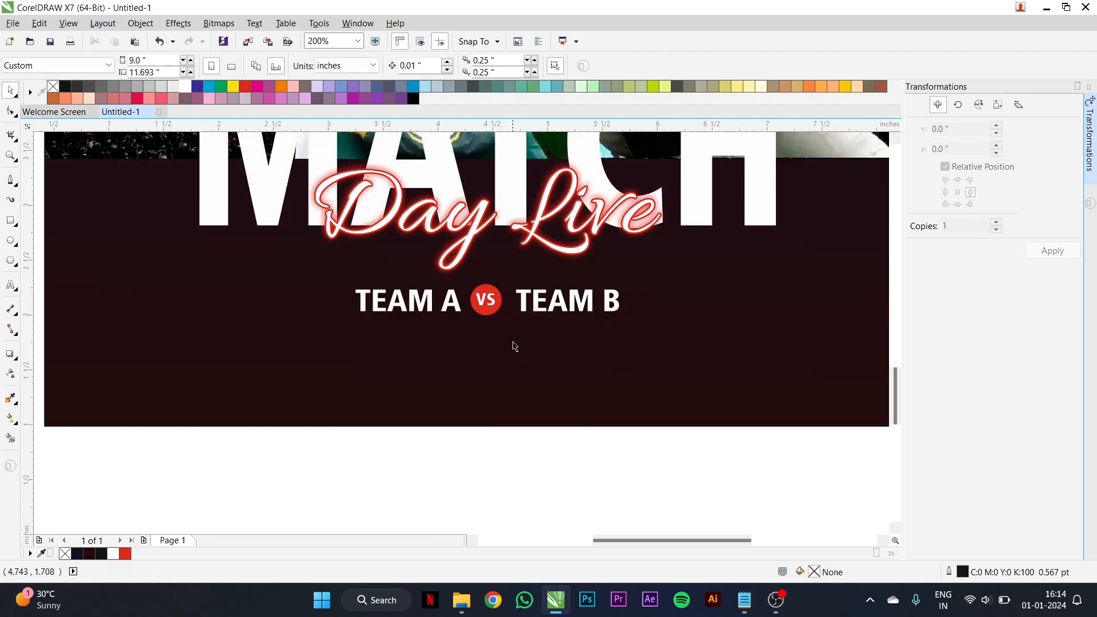
- Copy "2nd match - Tottenham Hotspur Stadium" from the Notepad notes and paste it into CorelDRAW as artistic text below the poster
left_click(745, 599)
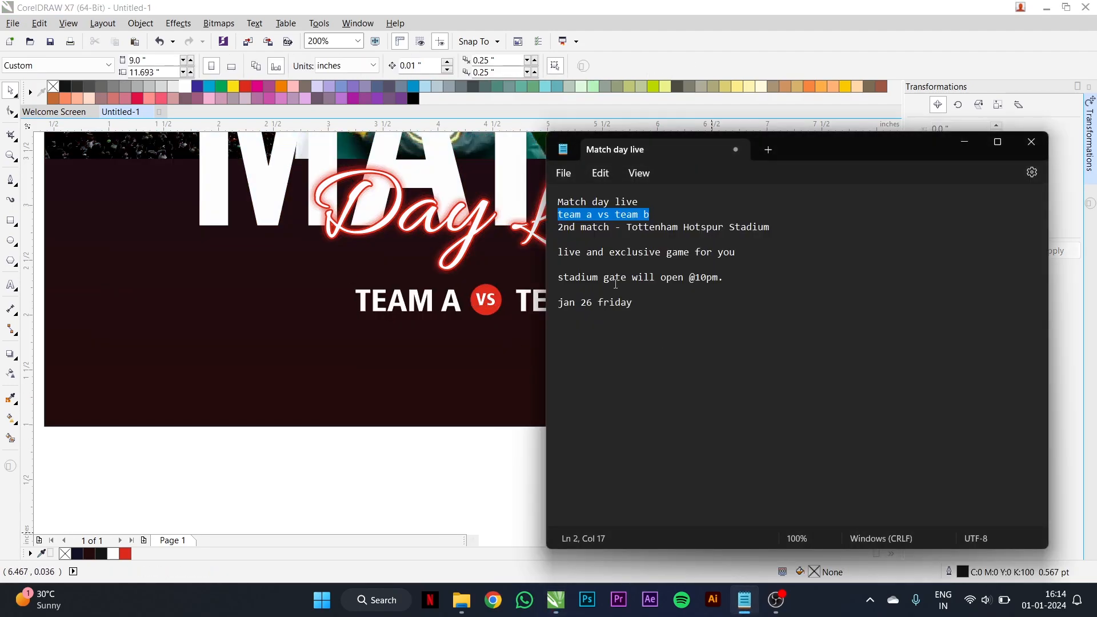
left_click_drag(559, 227, 767, 228)
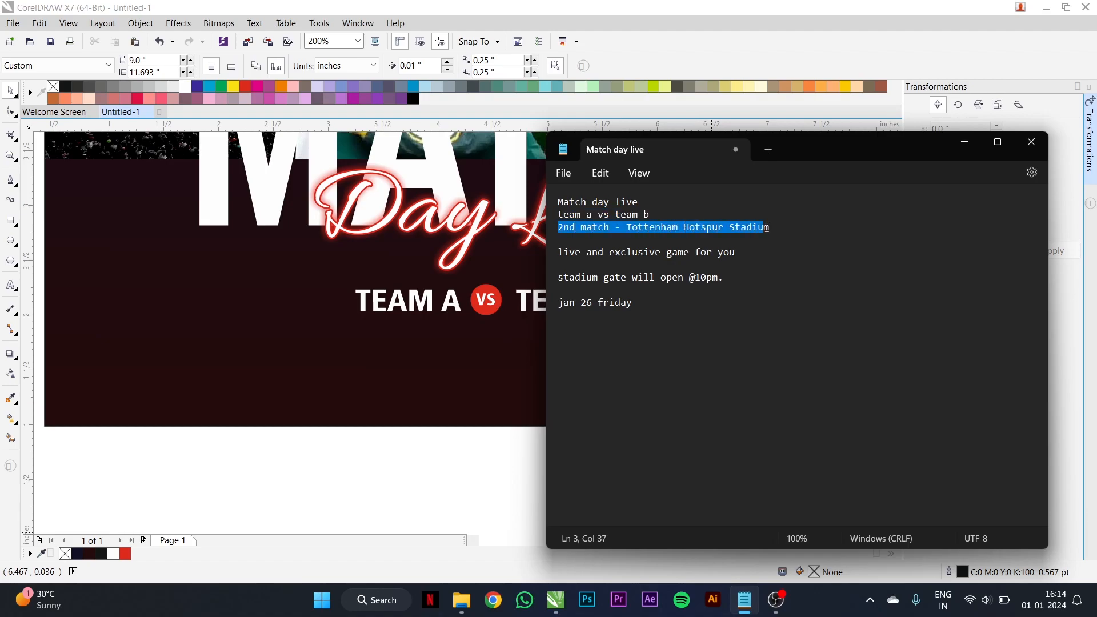
left_click(443, 446)
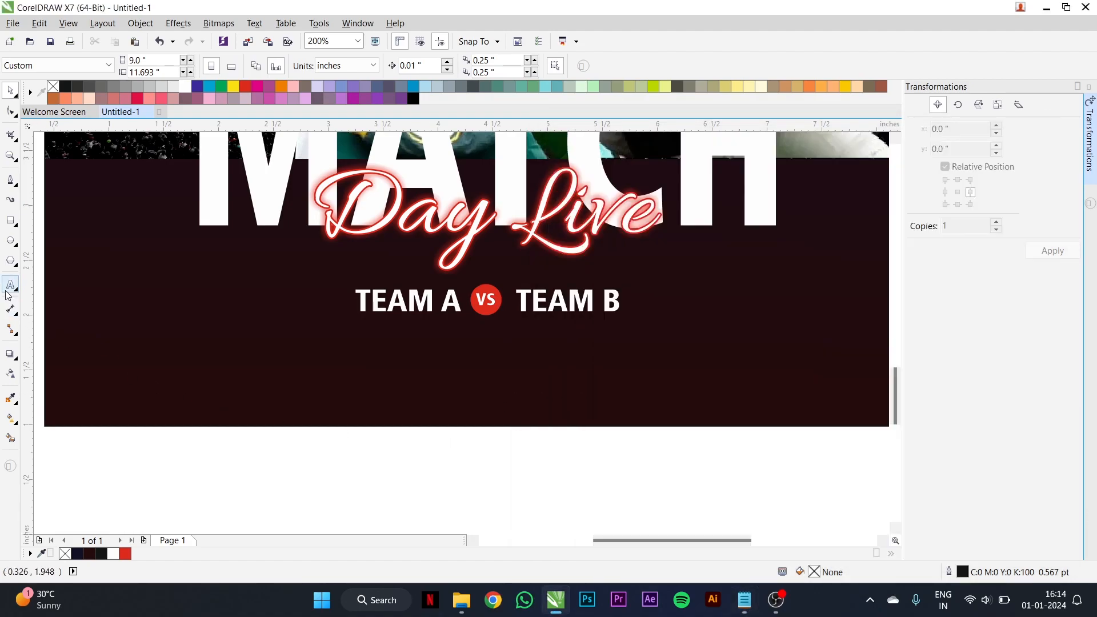
key("F8")
left_click(399, 465)
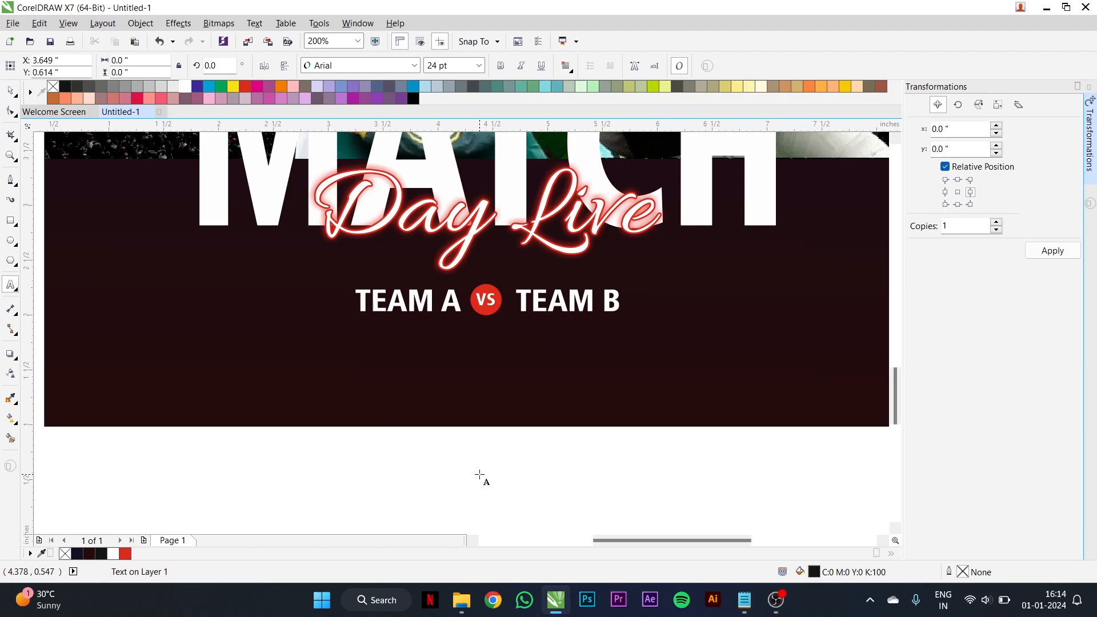
key("ctrl+v")
- Change the "2nd match - Tottenham Hotspur Stadium" text to uppercase and set it in the Fujiyama2 font
left_click(502, 457)
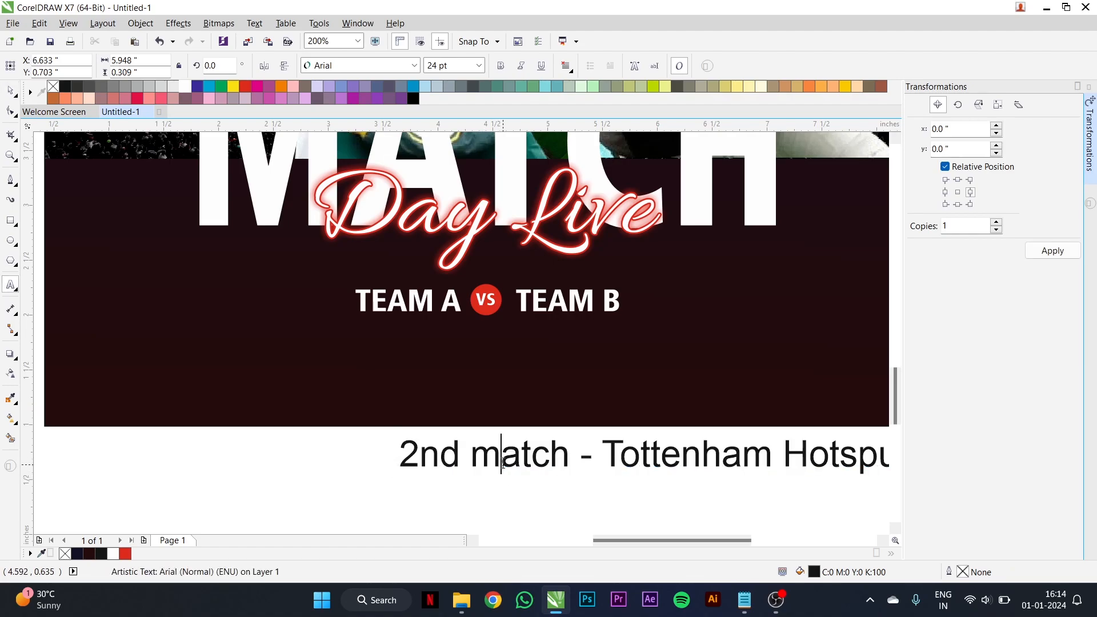
key("ctrl+a")
right_click(503, 468)
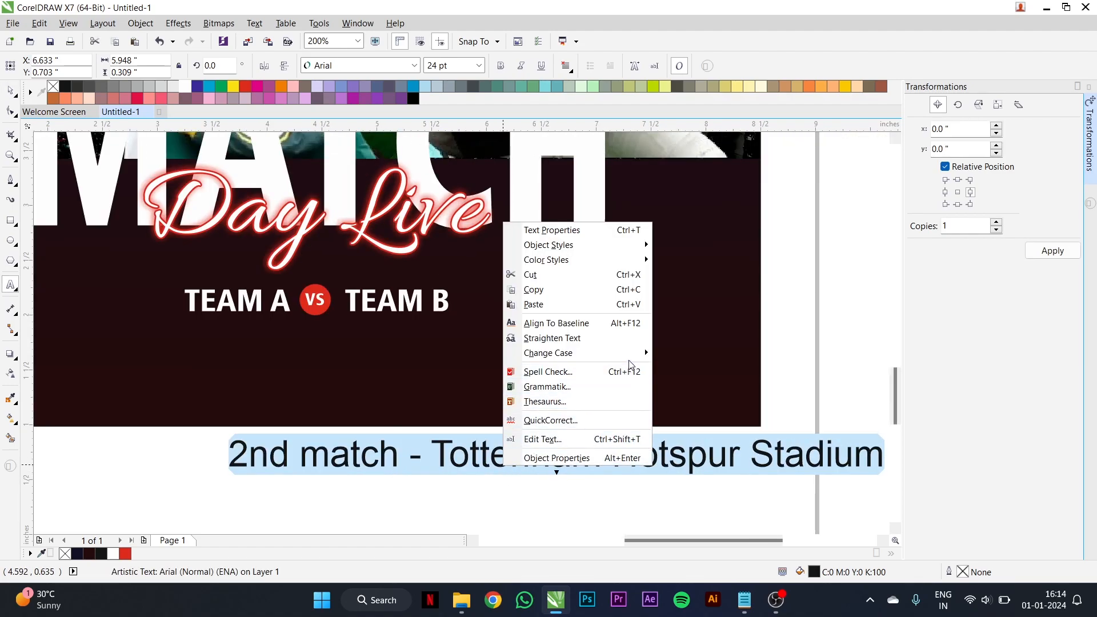
mouse_move(635, 354)
left_click(695, 383)
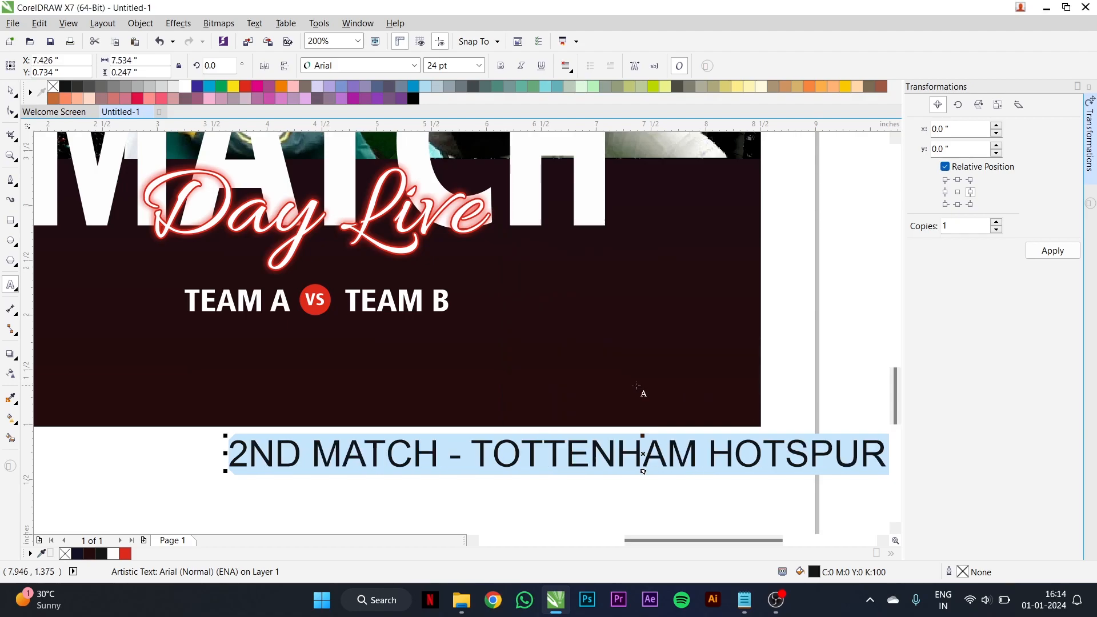
key("ctrl+space")
left_click(360, 66)
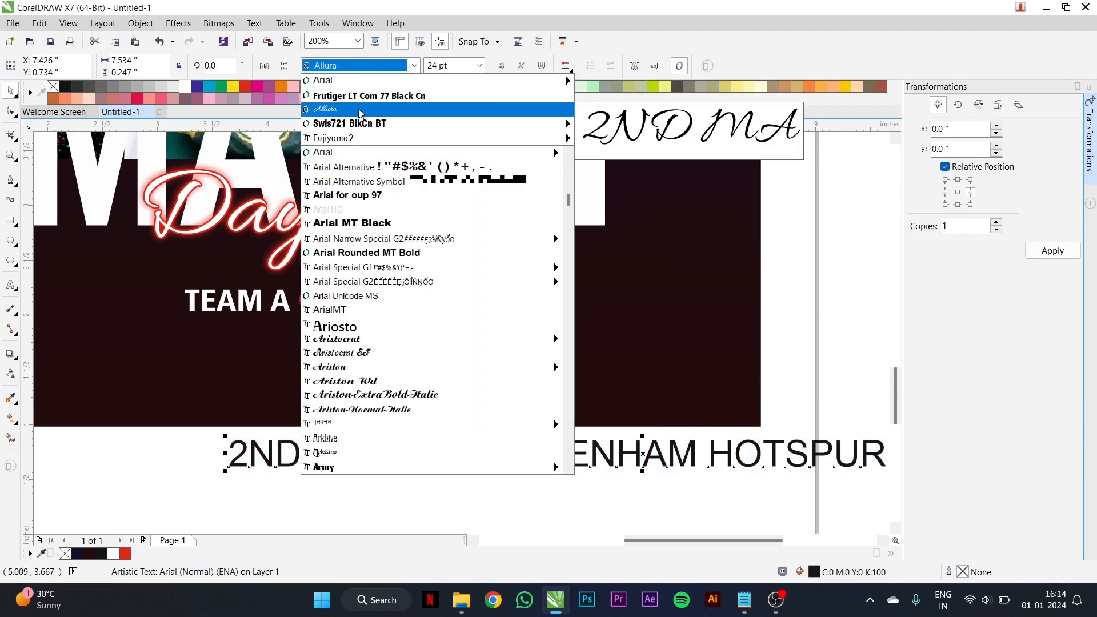
left_click(361, 139)
- Shrink the stadium text to about 7.4 pt and move it onto the poster below the team names
scroll(388, 295, "down", 1)
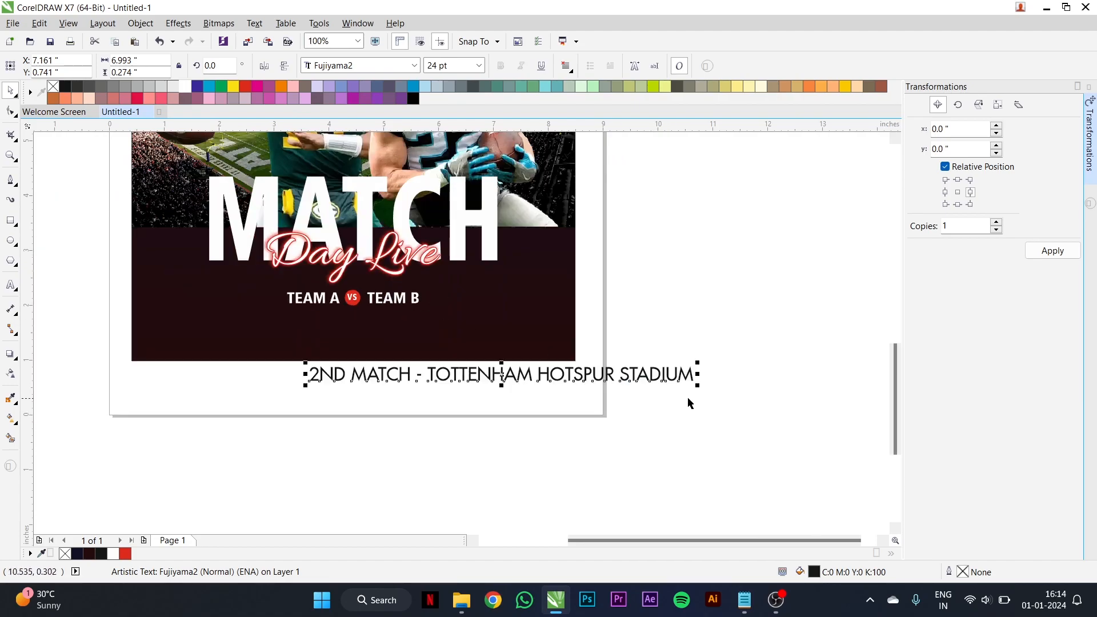
left_click_drag(698, 386, 433, 376)
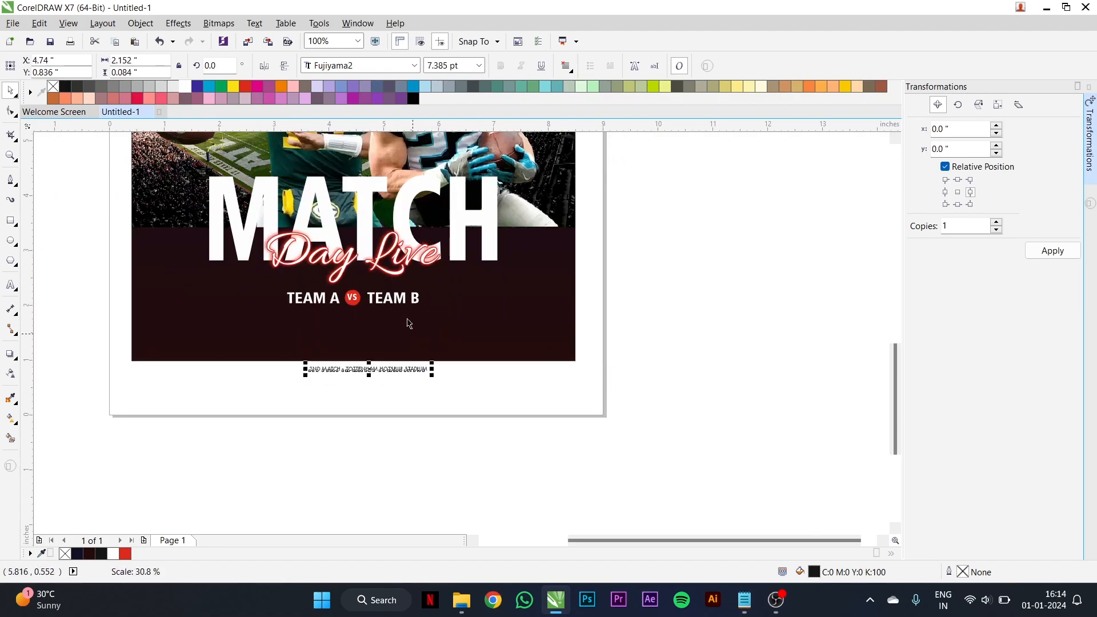
scroll(369, 369, "up", 1)
left_click_drag(369, 367, 360, 271)
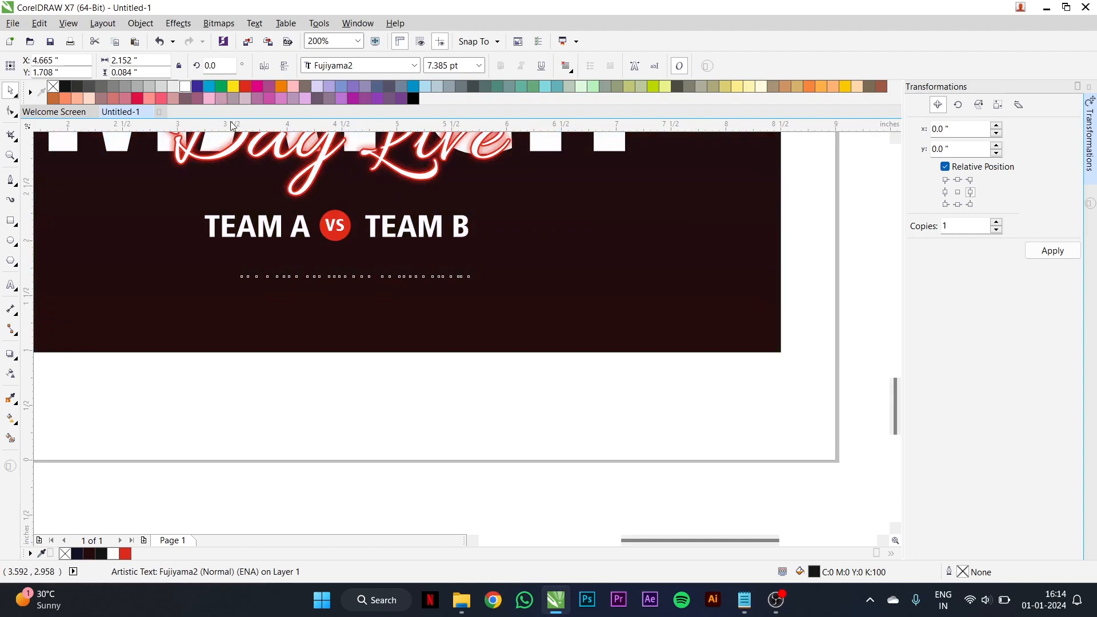
- Colour the stadium text white and centre it horizontally on the poster, close under the team names
left_click(184, 86)
left_click_drag(451, 272, 428, 264)
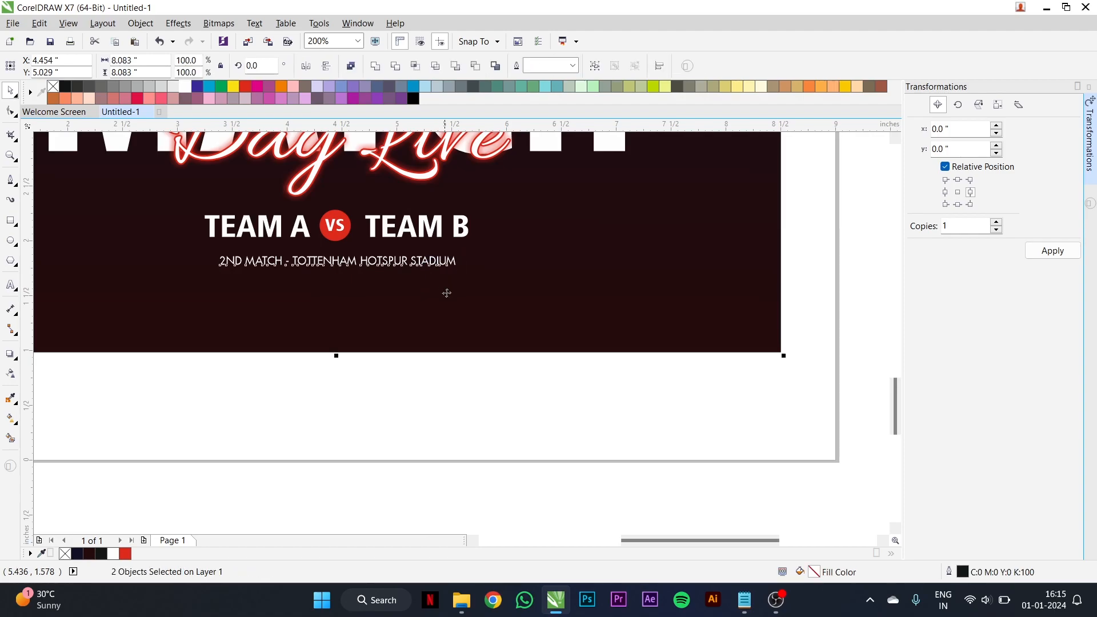
left_click(575, 390)
scroll(464, 311, "down", 1)
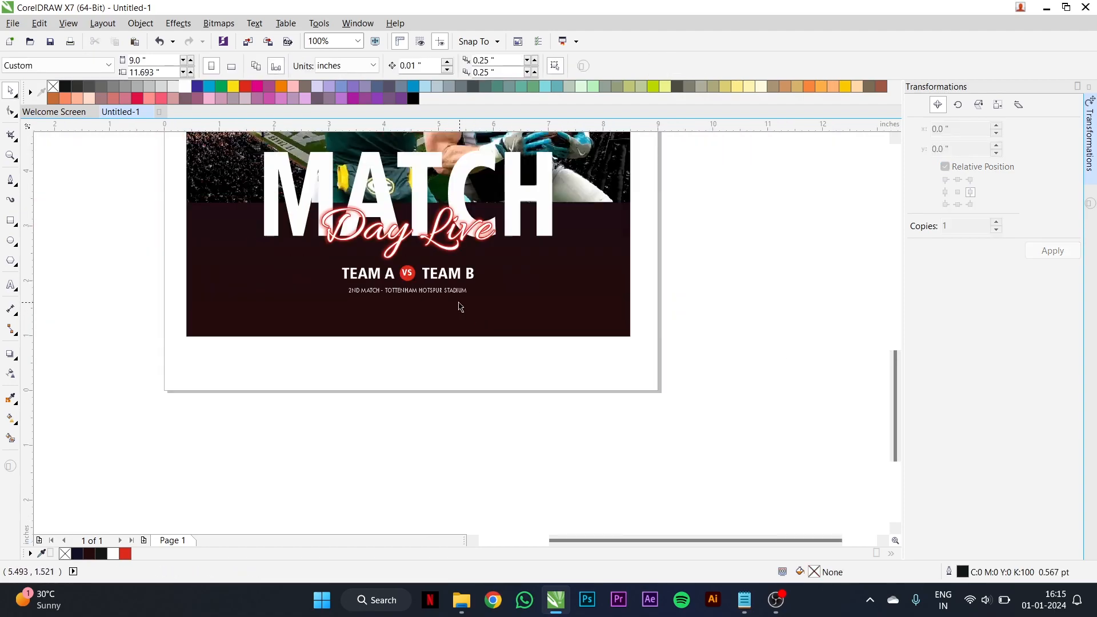
- Enlarge the stadium text slightly and move it a little further down from the team names
scroll(451, 303, "up", 1)
left_click(438, 301)
scroll(438, 301, "up", 1)
left_click_drag(433, 297, 433, 306)
left_click_drag(568, 320, 639, 330)
scroll(636, 355, "down", 2)
left_click(608, 406)
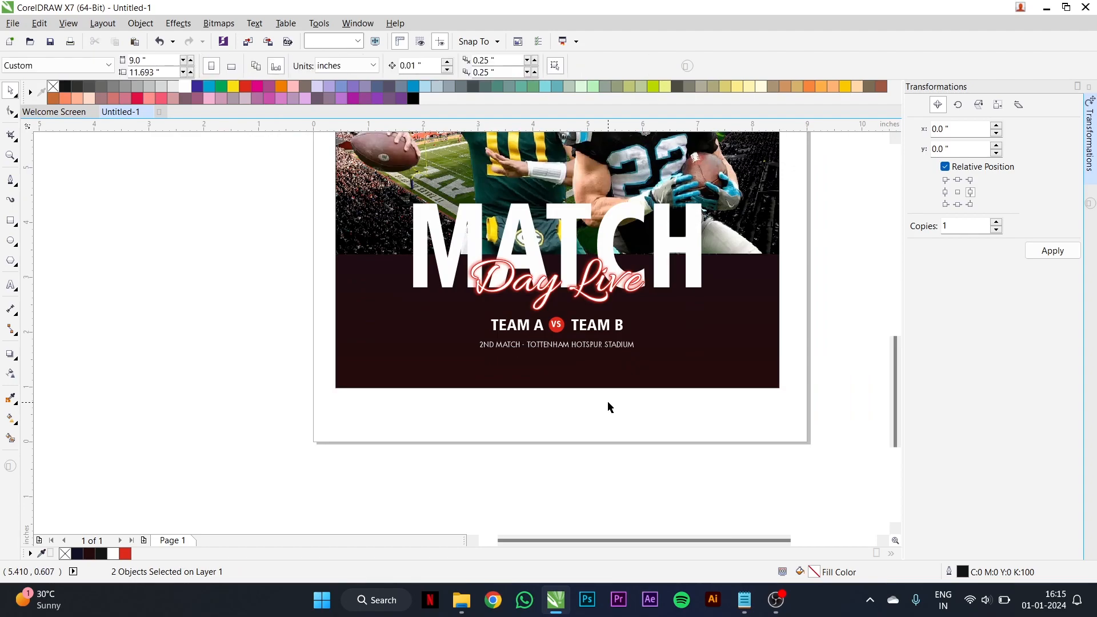
- Open the poster rectangle's PowerClip contents for editing
scroll(595, 334, "down", 1)
scroll(607, 260, "down", 1)
scroll(637, 206, "up", 1)
left_click(639, 209)
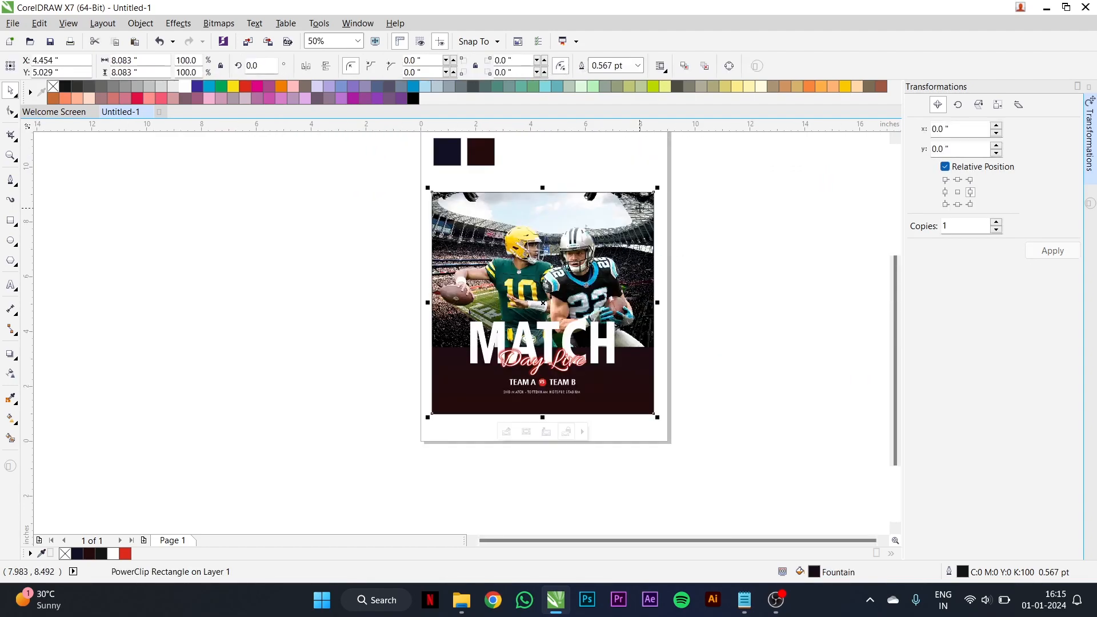
left_click(506, 432)
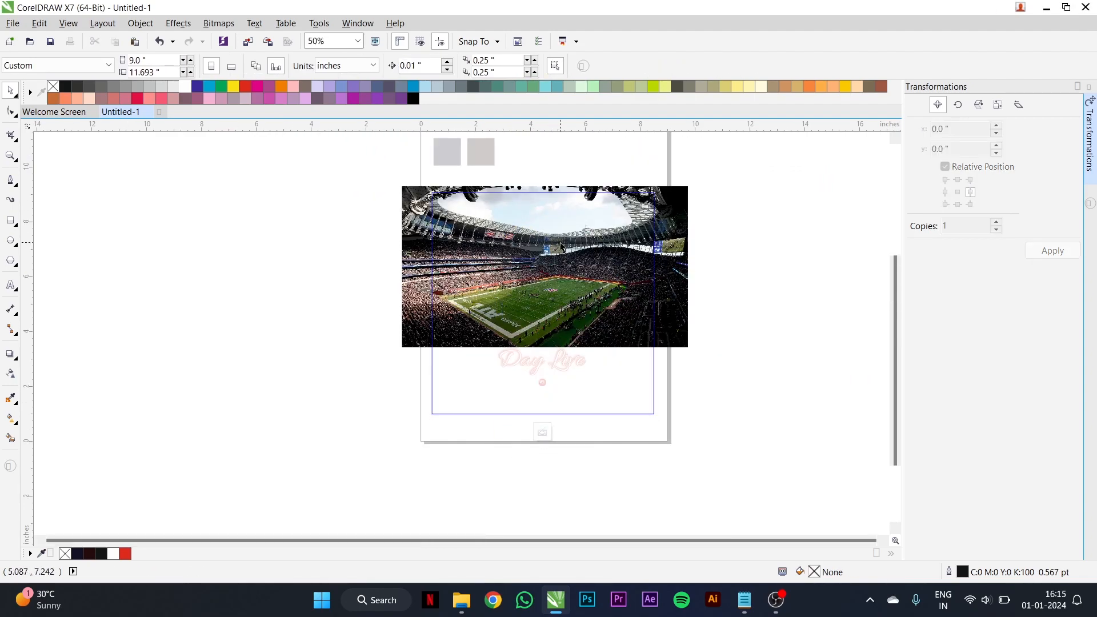
- Fade the stadium photo's top edge with a linear transparency and convert it to a 500 dpi CMYK bitmap with transparent background
left_click(11, 374)
scroll(577, 209, "up", 2)
left_click_drag(527, 239, 528, 191)
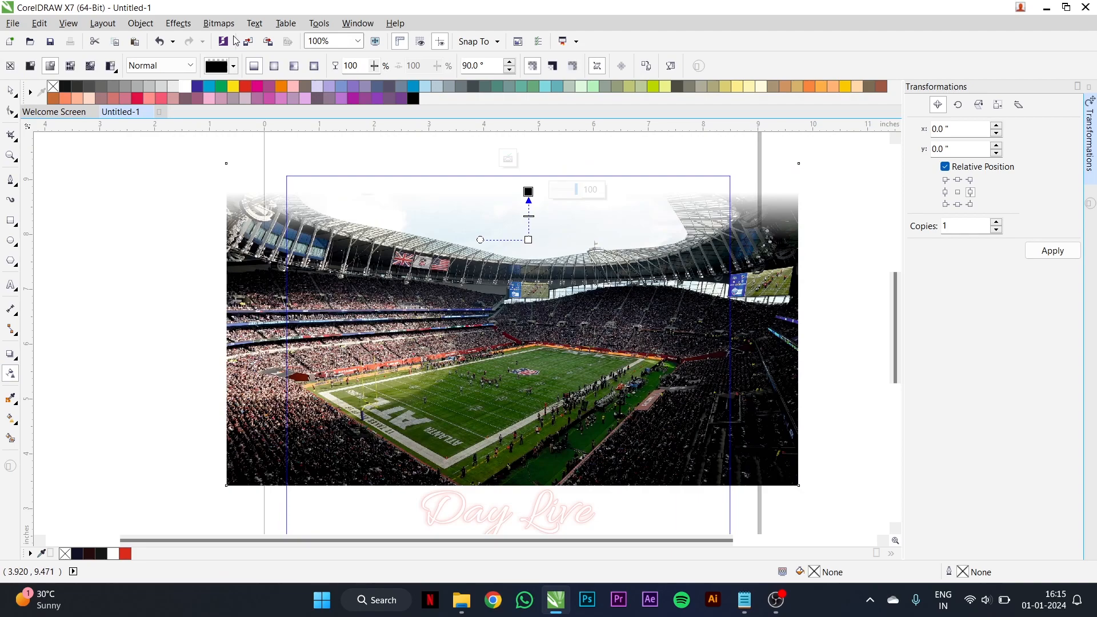
left_click(219, 23)
left_click(243, 36)
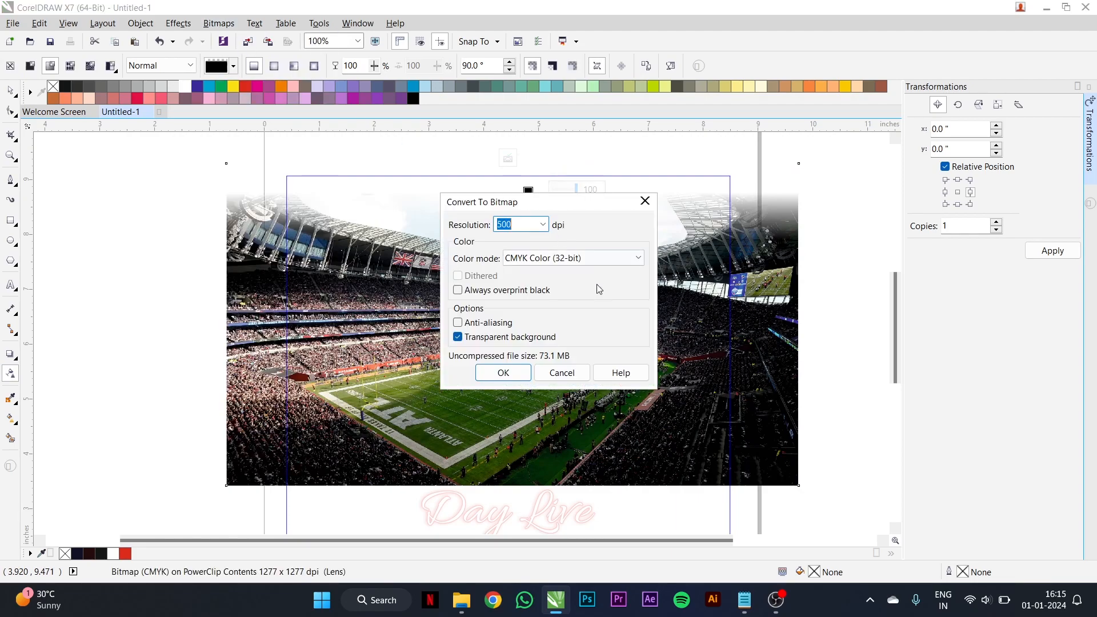
left_click(502, 373)
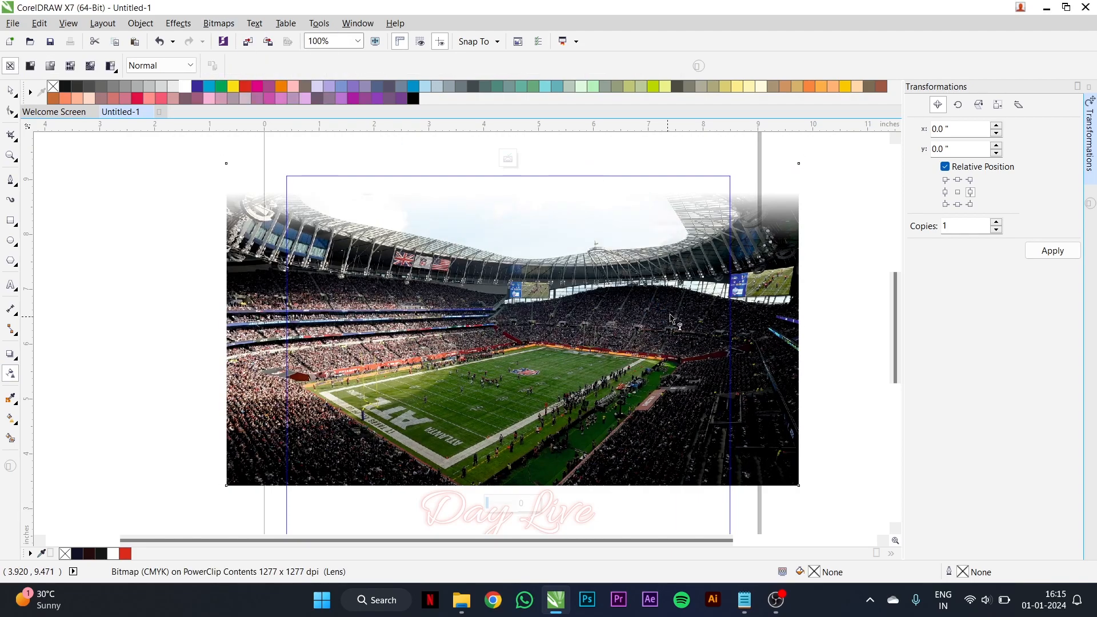
- Fade the stadium photo's right edge with a linear transparency and convert the result to a 500 dpi CMYK bitmap
left_click_drag(677, 335, 733, 335)
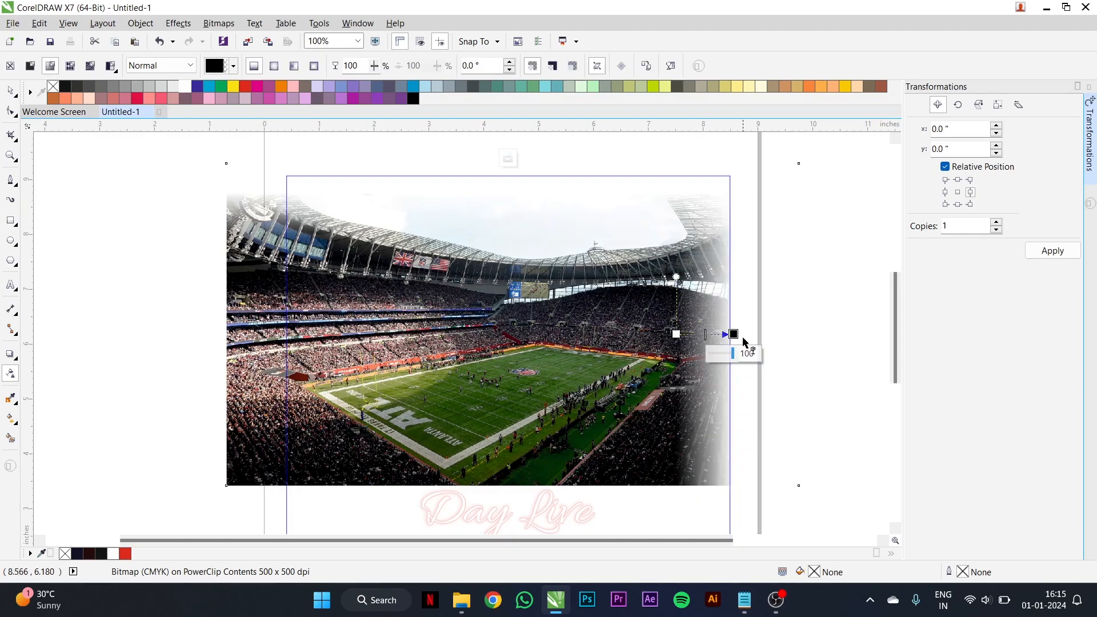
left_click(219, 23)
left_click(242, 37)
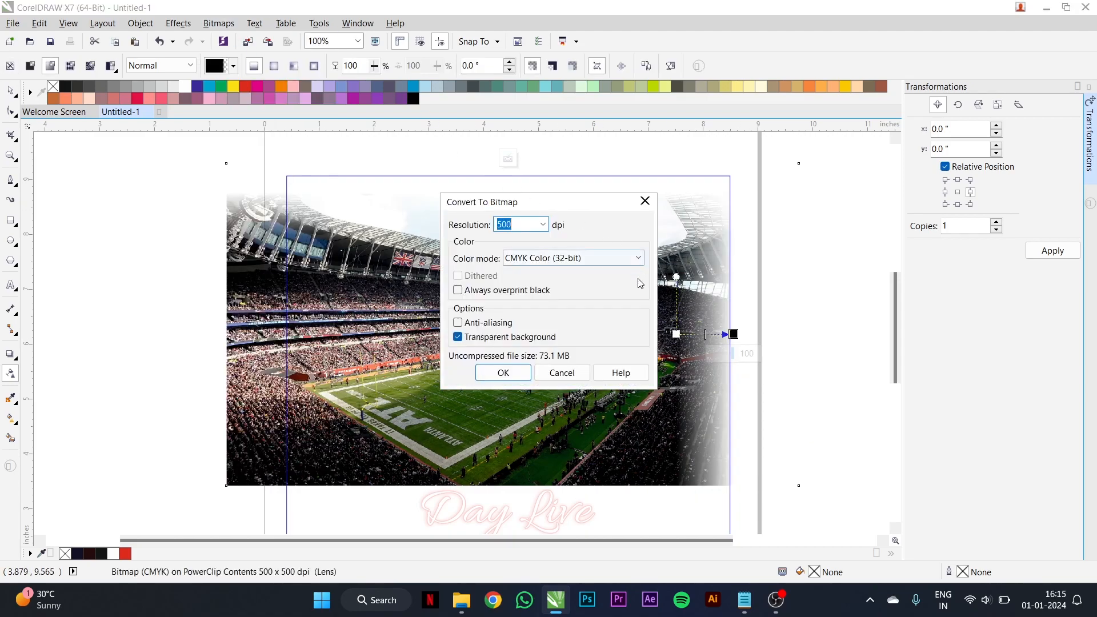
left_click(503, 373)
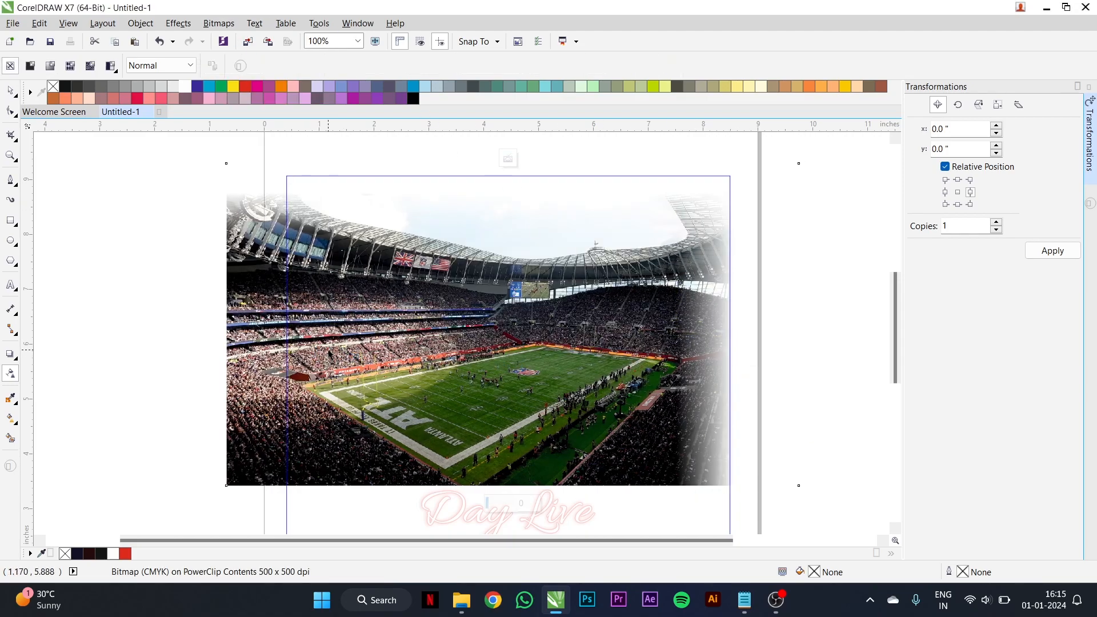
- Fade the stadium photo's left edge out to the poster border and convert the result to a 500 dpi CMYK bitmap
left_click_drag(320, 349, 250, 349)
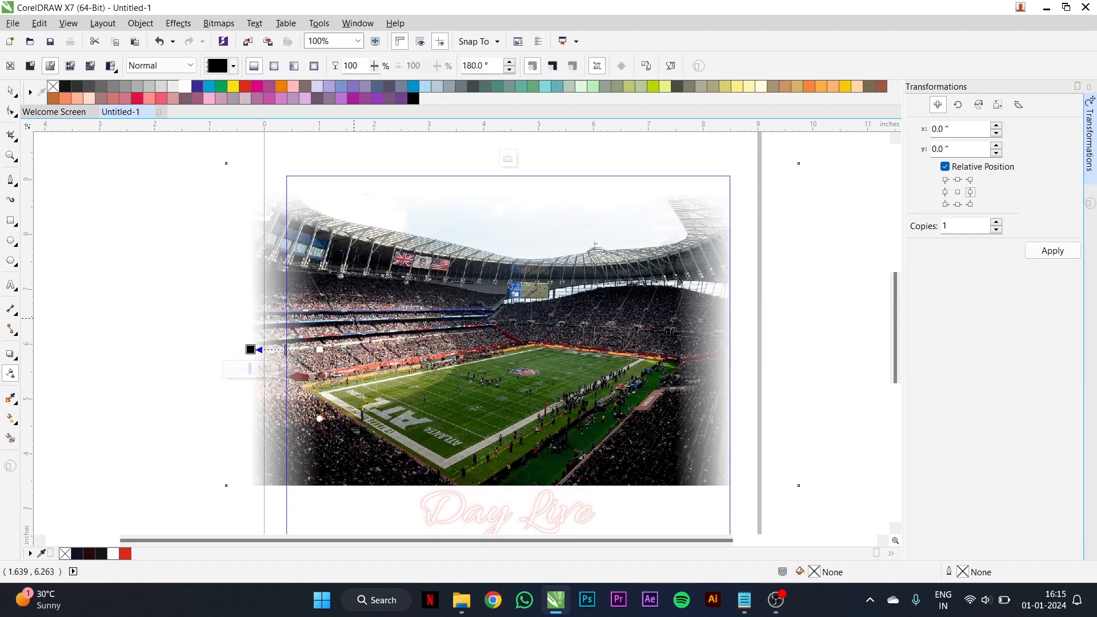
left_click_drag(321, 348, 329, 349)
left_click_drag(252, 349, 285, 349)
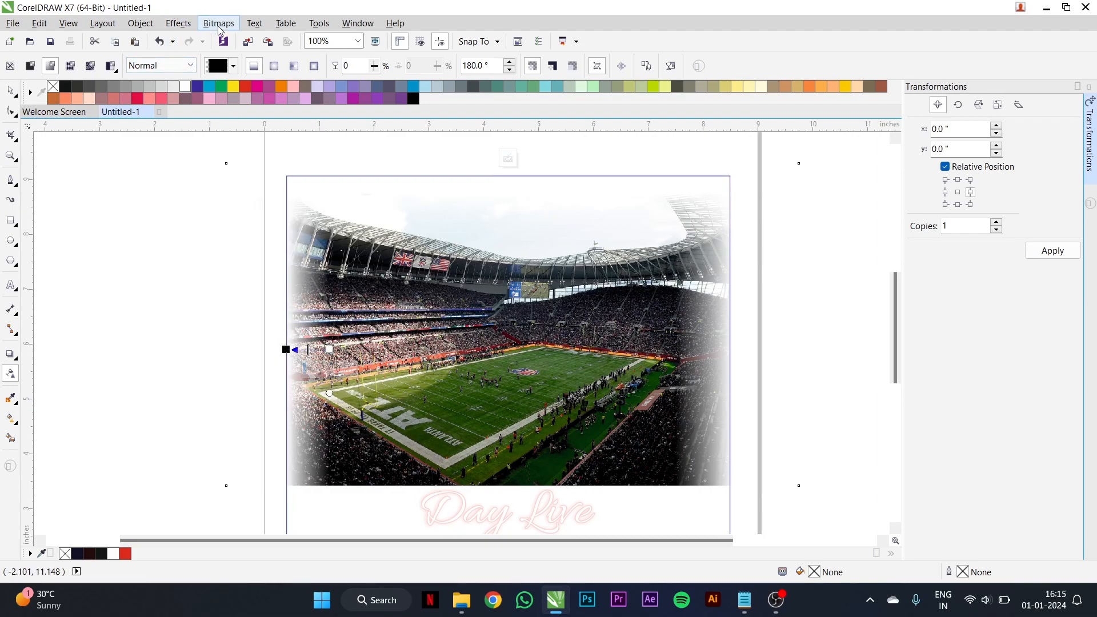
left_click(219, 23)
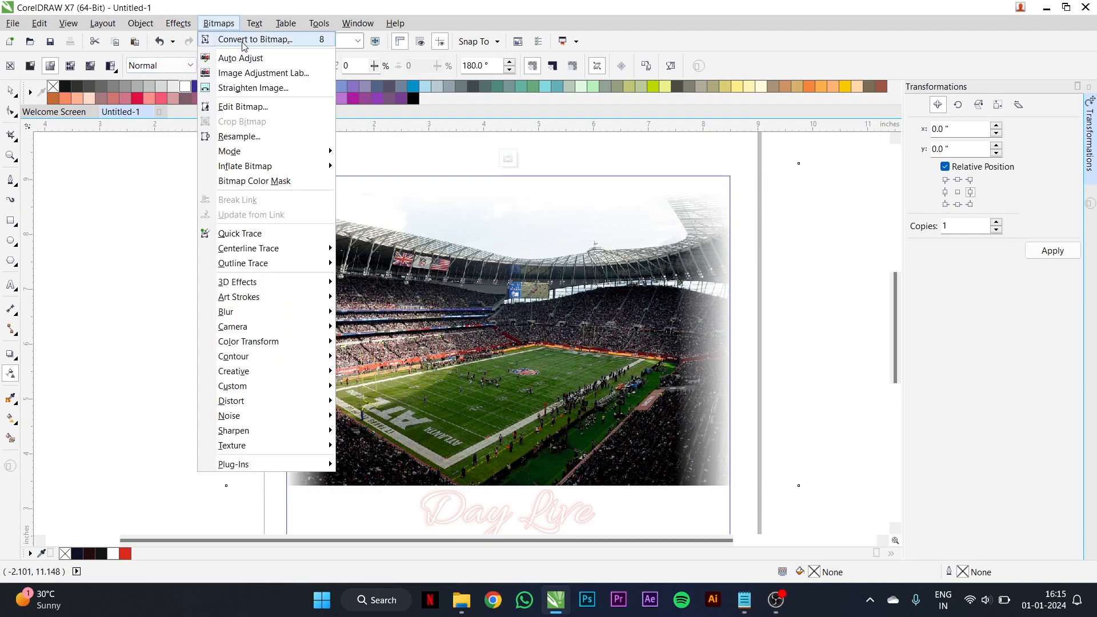
left_click(243, 40)
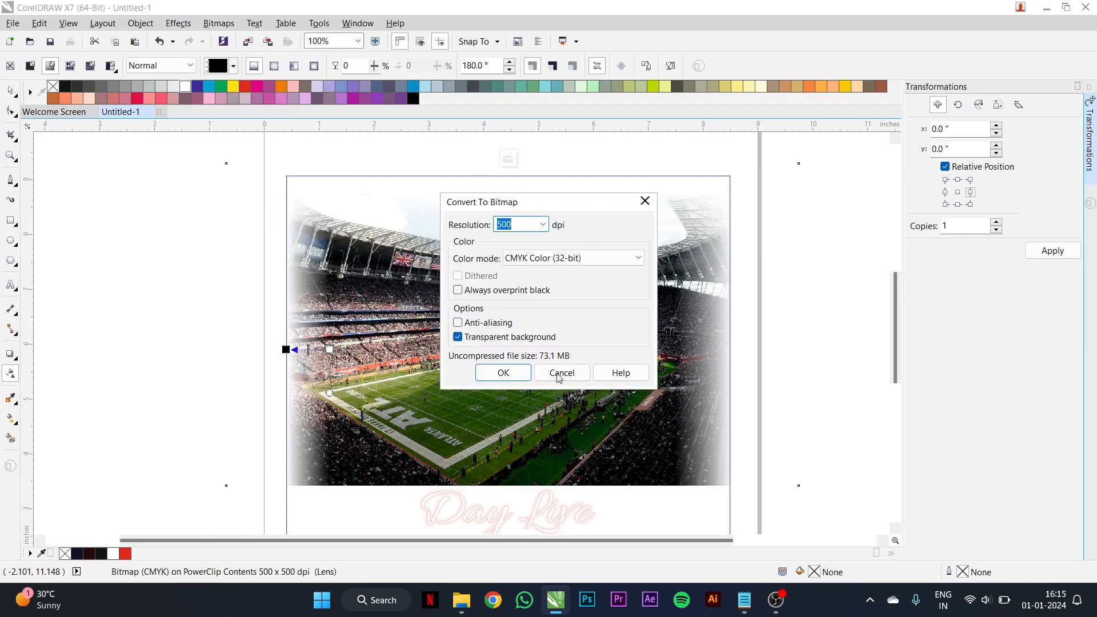
left_click(507, 374)
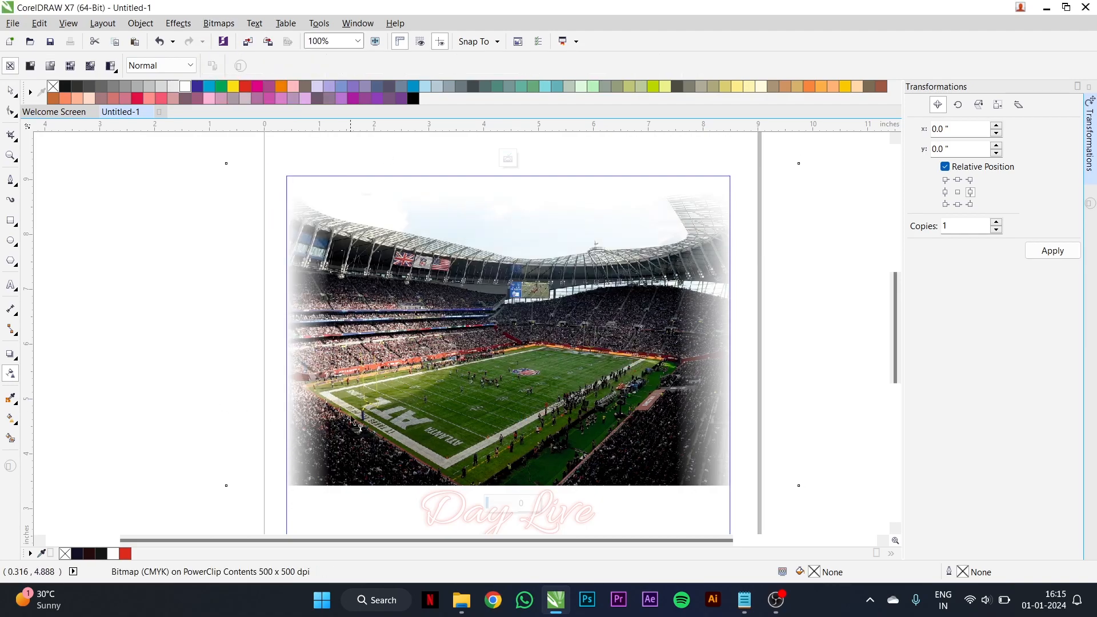
- Fade the stadium photo's bottom edge with a linear transparency and convert the result to a 500 dpi CMYK bitmap
left_click_drag(520, 461, 520, 477)
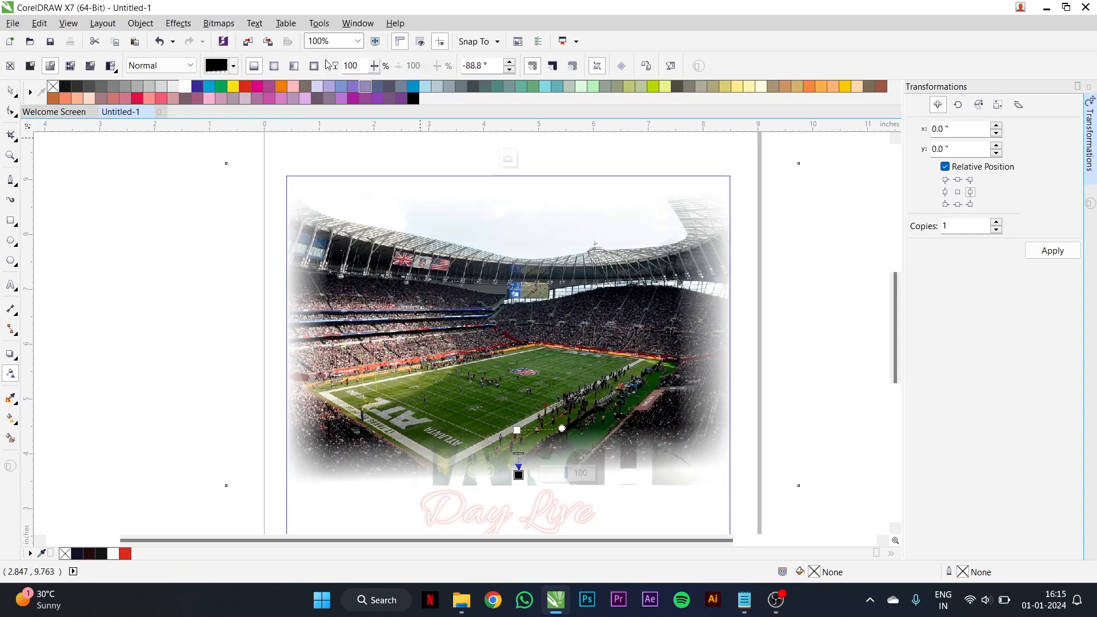
left_click(213, 26)
left_click(255, 39)
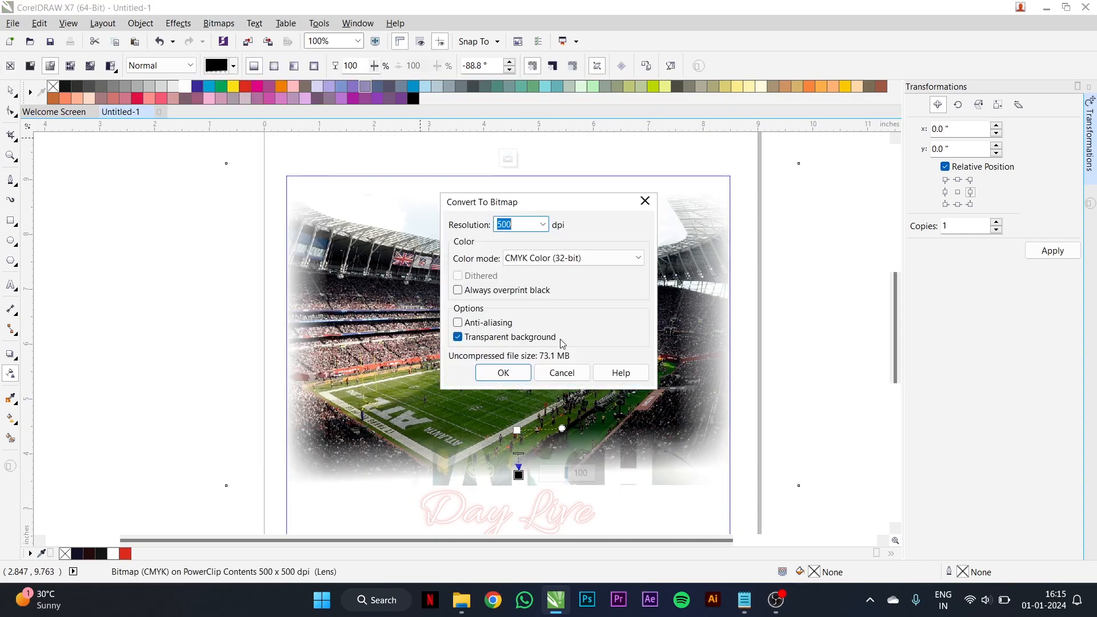
left_click(508, 371)
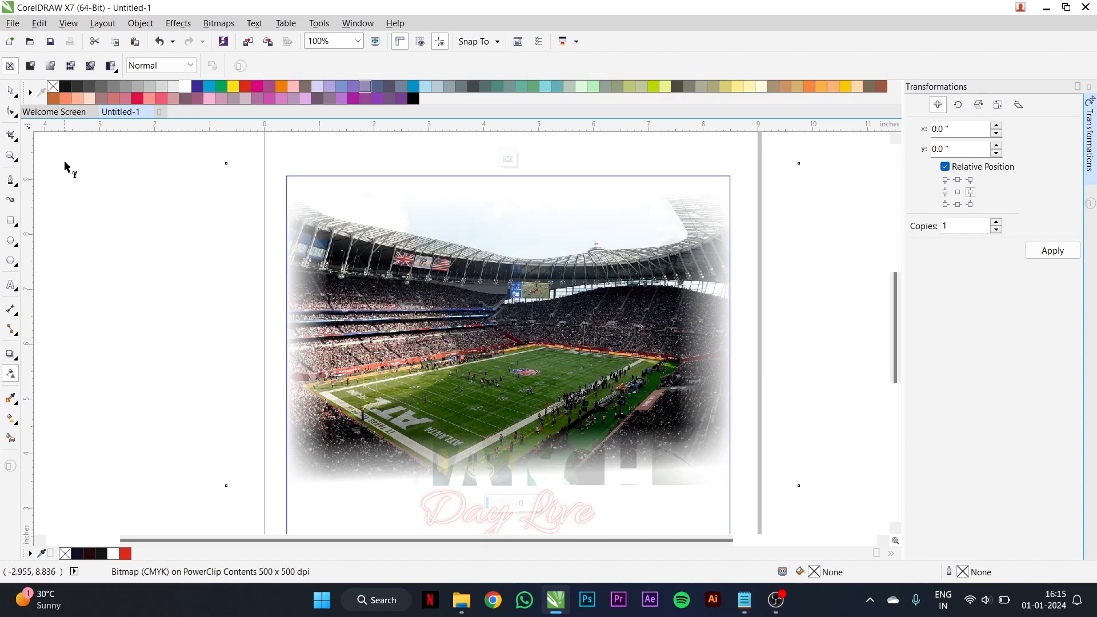
- Apply a uniform transparency of 75 to the stadium photo and finish editing the PowerClip
left_click(11, 90)
left_click(10, 373)
left_click(31, 66)
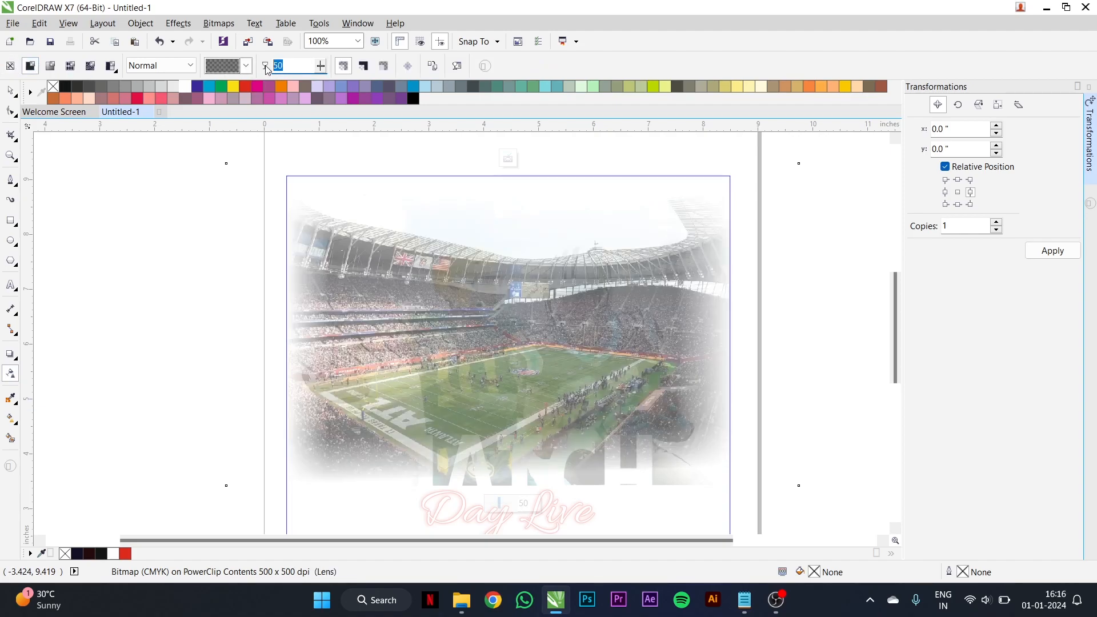
type("7")
key("Return")
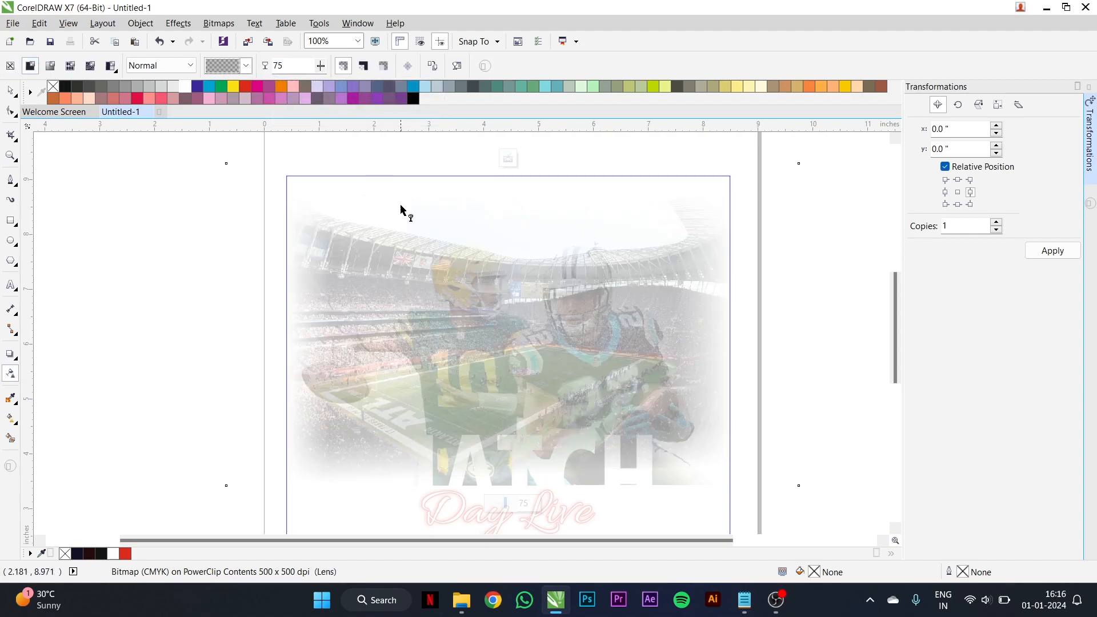
left_click(508, 159)
scroll(508, 273, "down", 1)
scroll(508, 279, "up", 1)
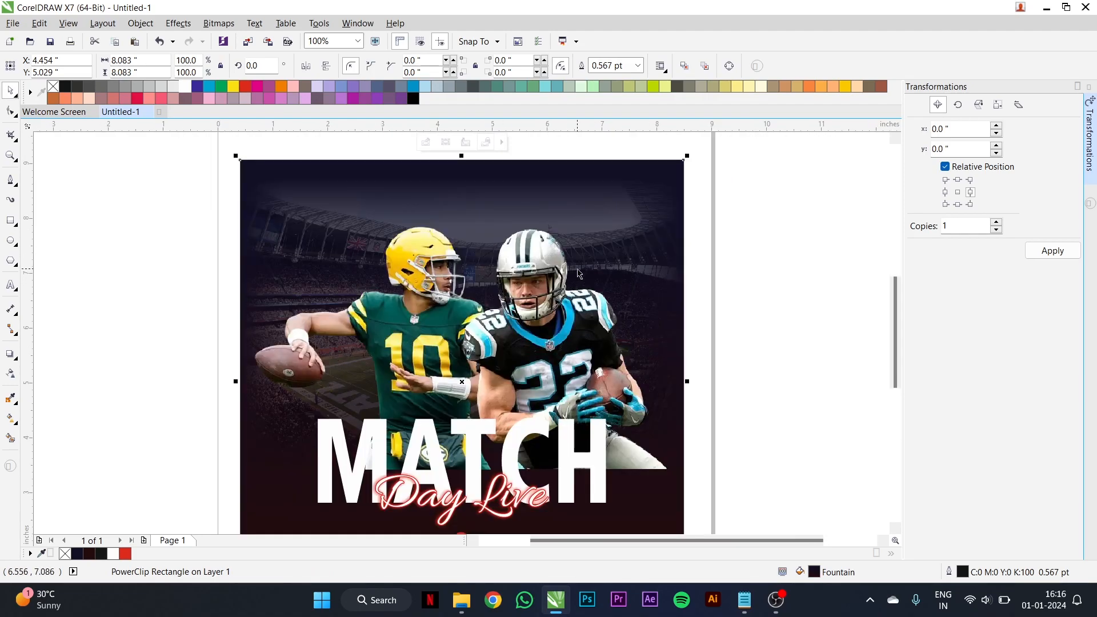
- Reopen the poster's PowerClip, set the stadium photo's transparency to 50, and finish editing to review the poster
double_click(579, 264)
left_click_drag(587, 262, 589, 261)
left_click(11, 373)
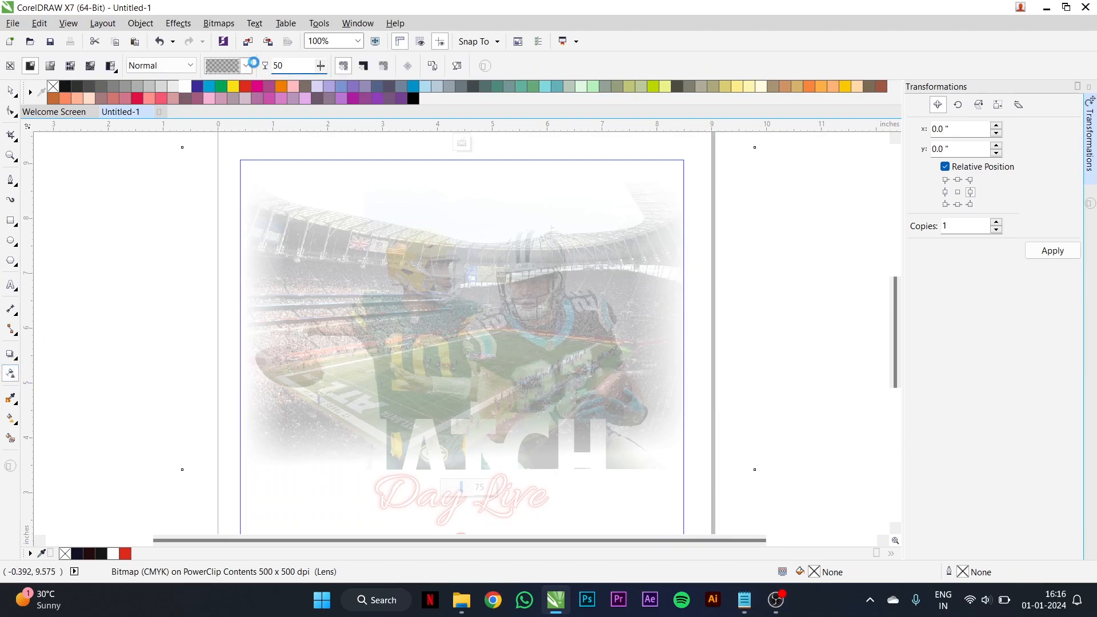
left_click(181, 213, "ctrl")
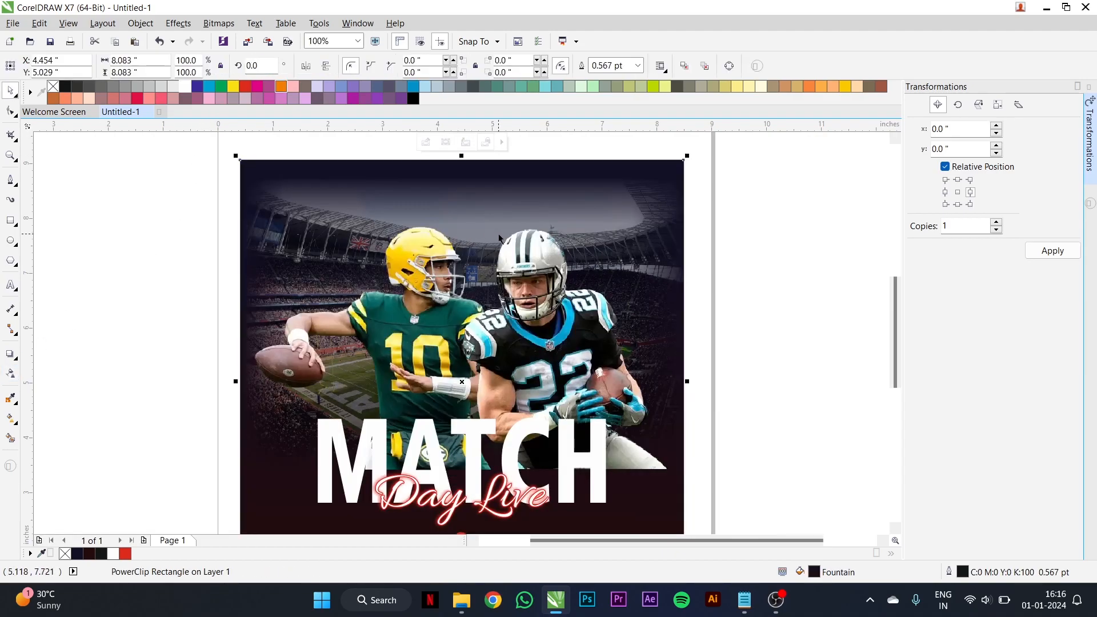
scroll(459, 234, "down", 2)
scroll(508, 285, "up", 2)
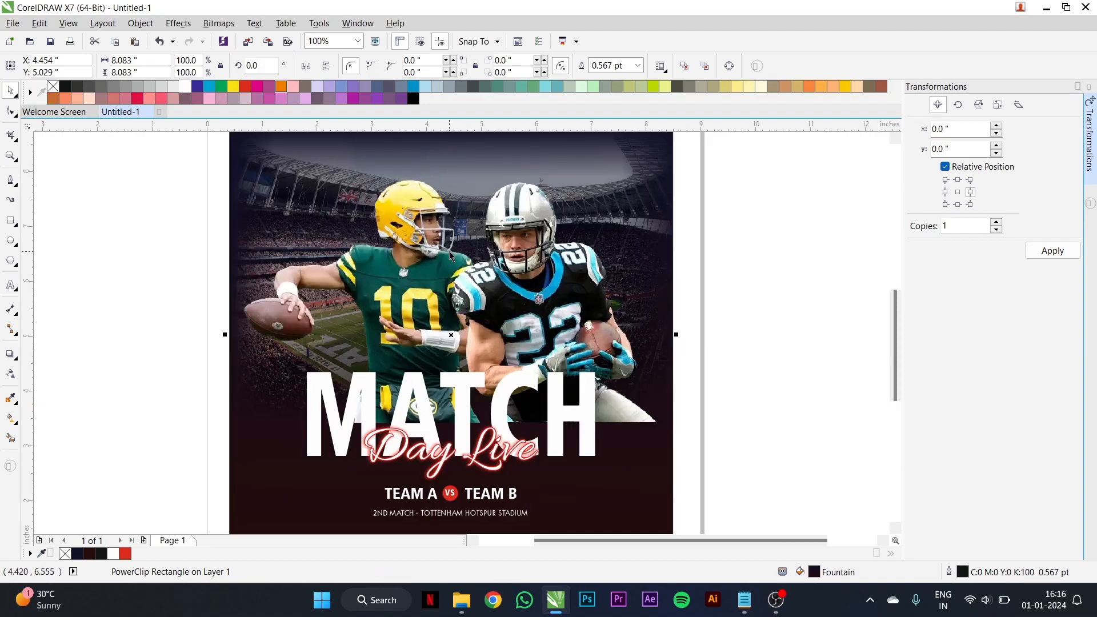
scroll(451, 255, "down", 1)
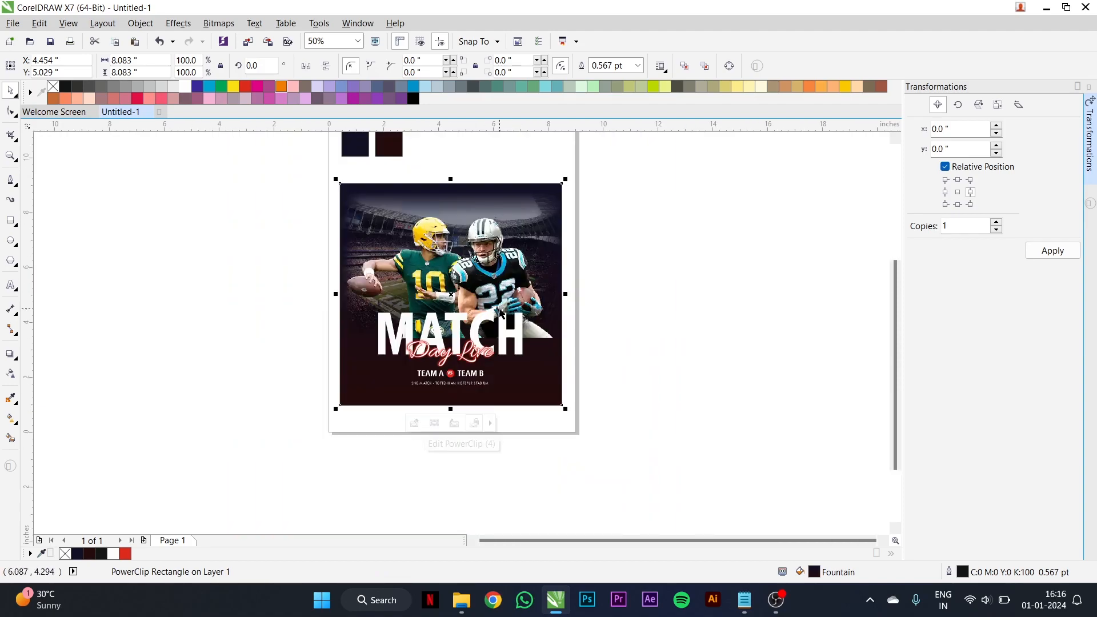
scroll(514, 238, "up", 1)
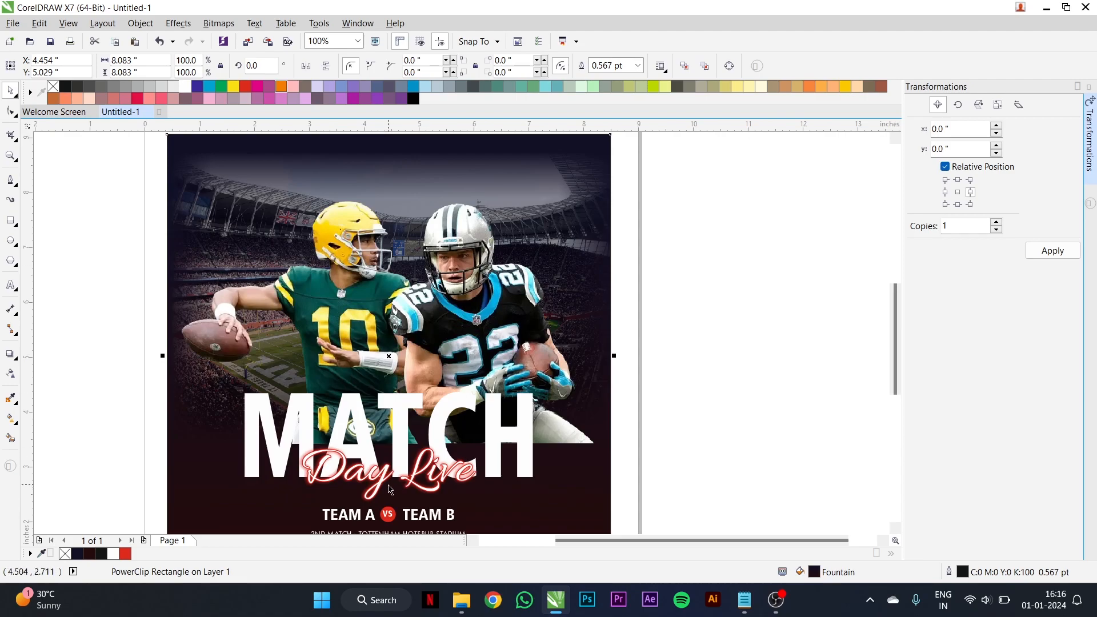
- Set the stadium photo's uniform transparency to 70 inside the PowerClip and finish editing it
scroll(393, 487, "down", 1)
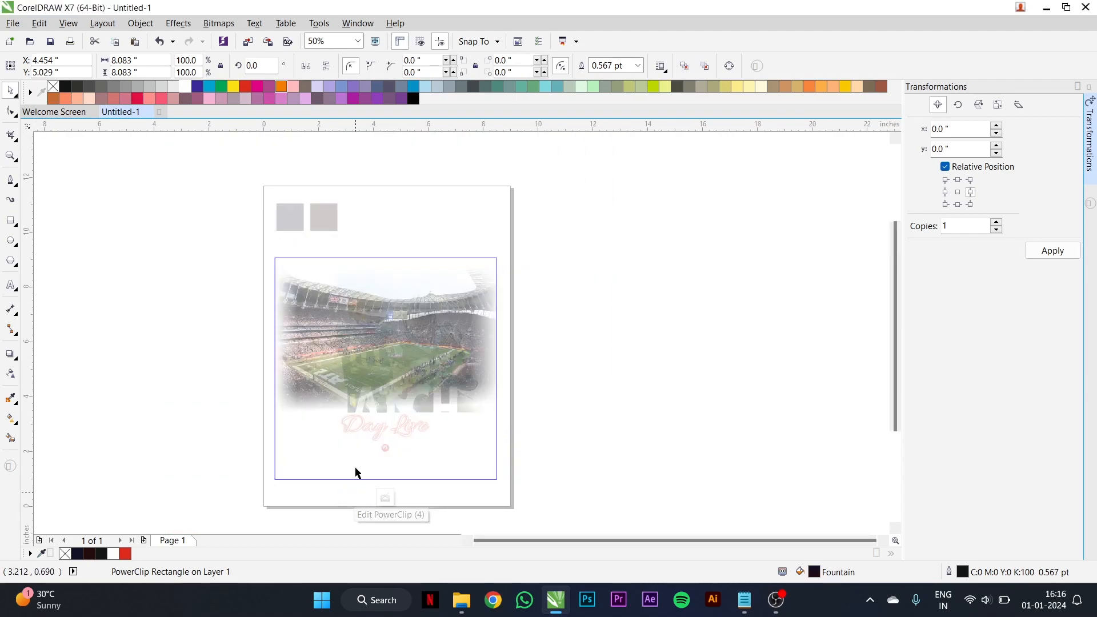
left_click(11, 375)
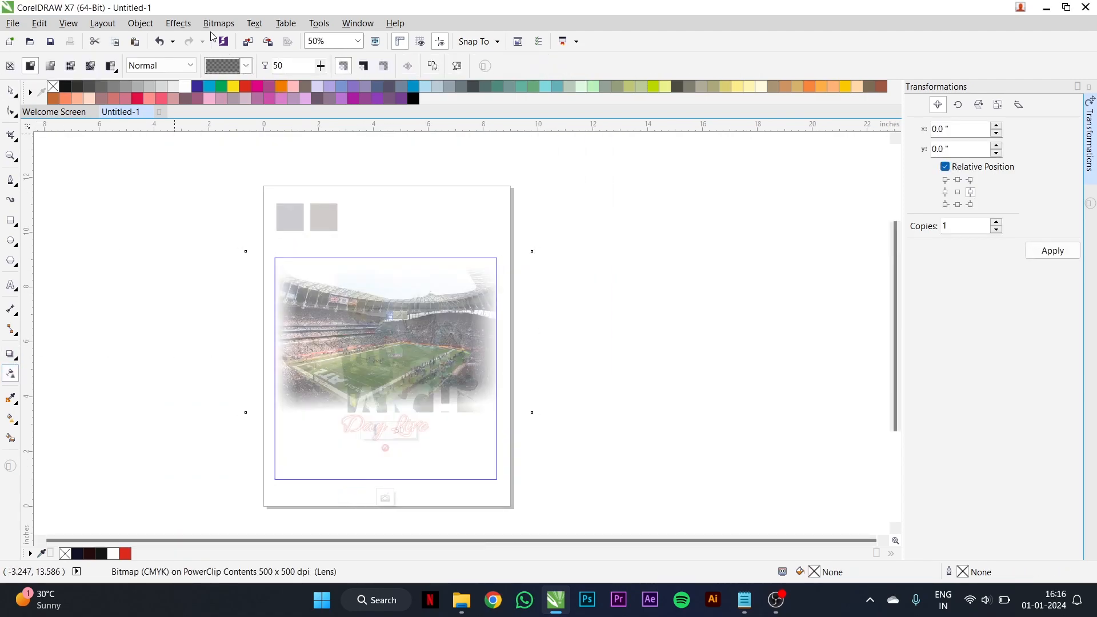
type("70")
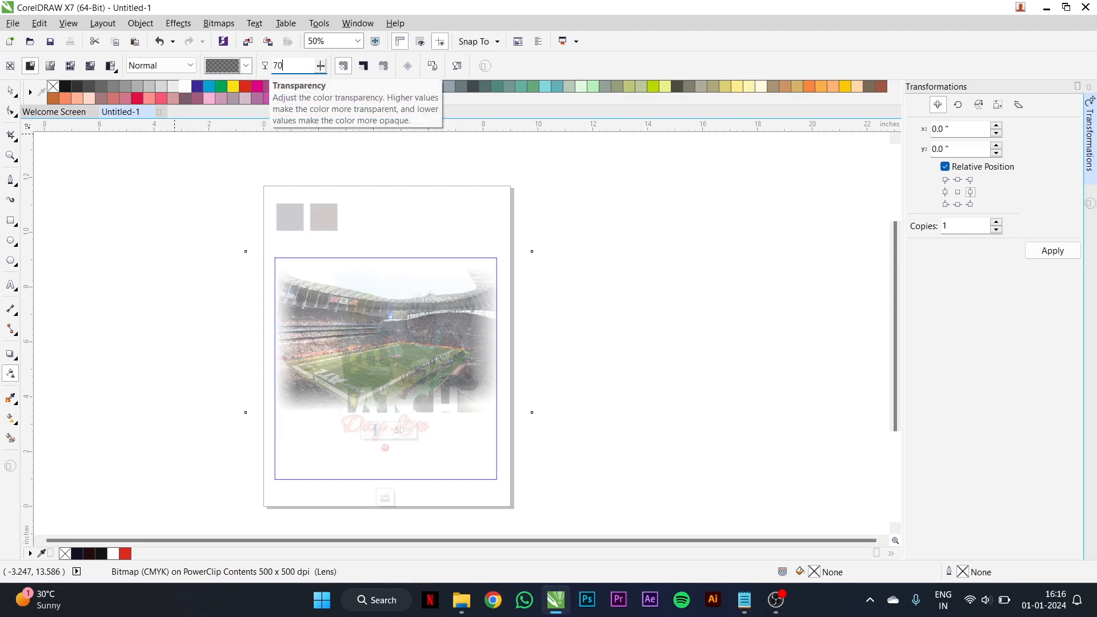
key("Return")
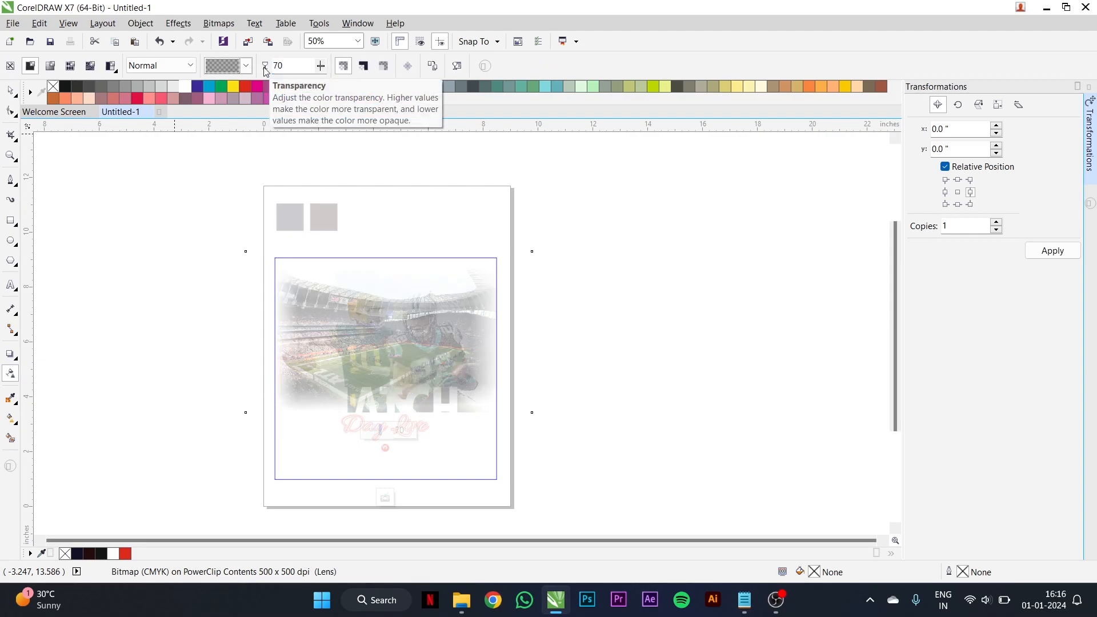
left_click(385, 497)
scroll(443, 323, "up", 1)
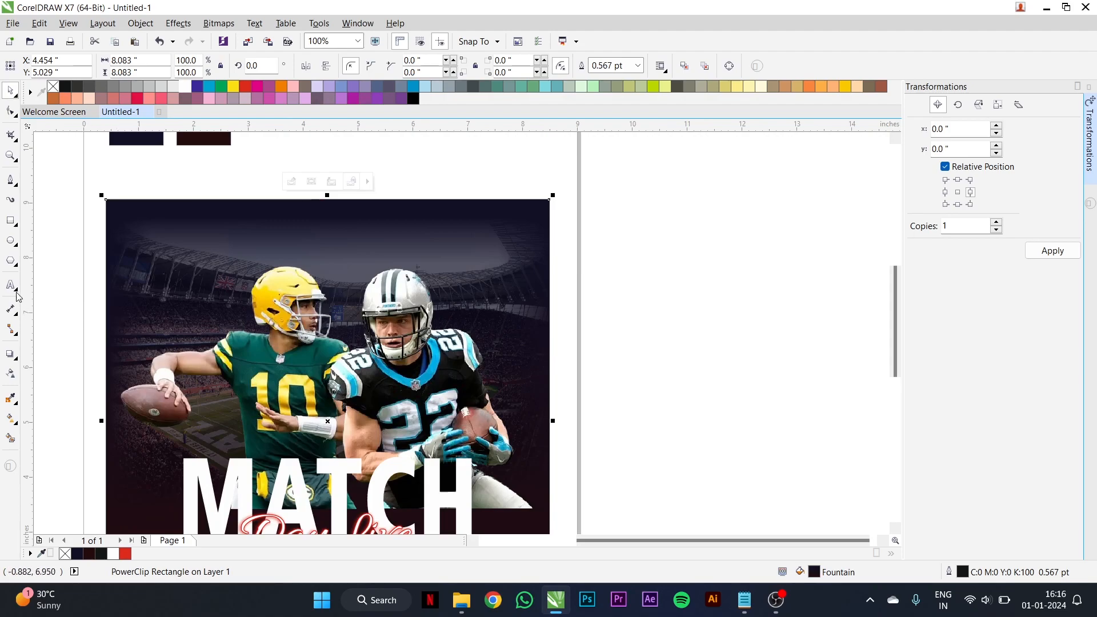
- Draw a circle about 4.17 inches wide beside the poster, filled white with no outline
left_click(10, 240)
scroll(481, 245, "down", 2)
left_click_drag(549, 285, 664, 399)
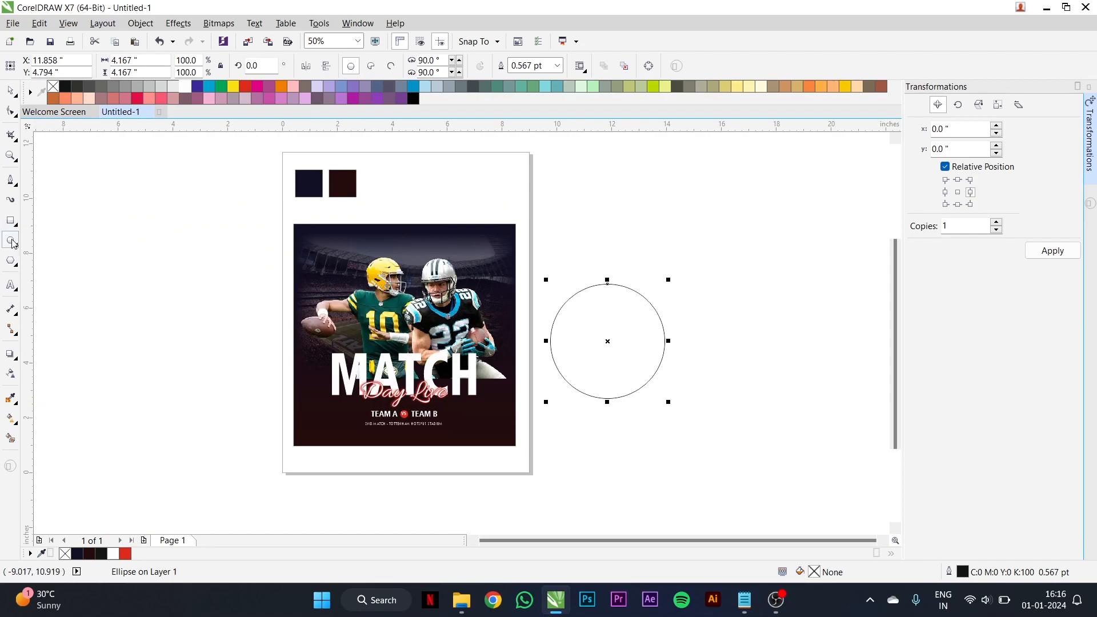
left_click(187, 86)
right_click(54, 85)
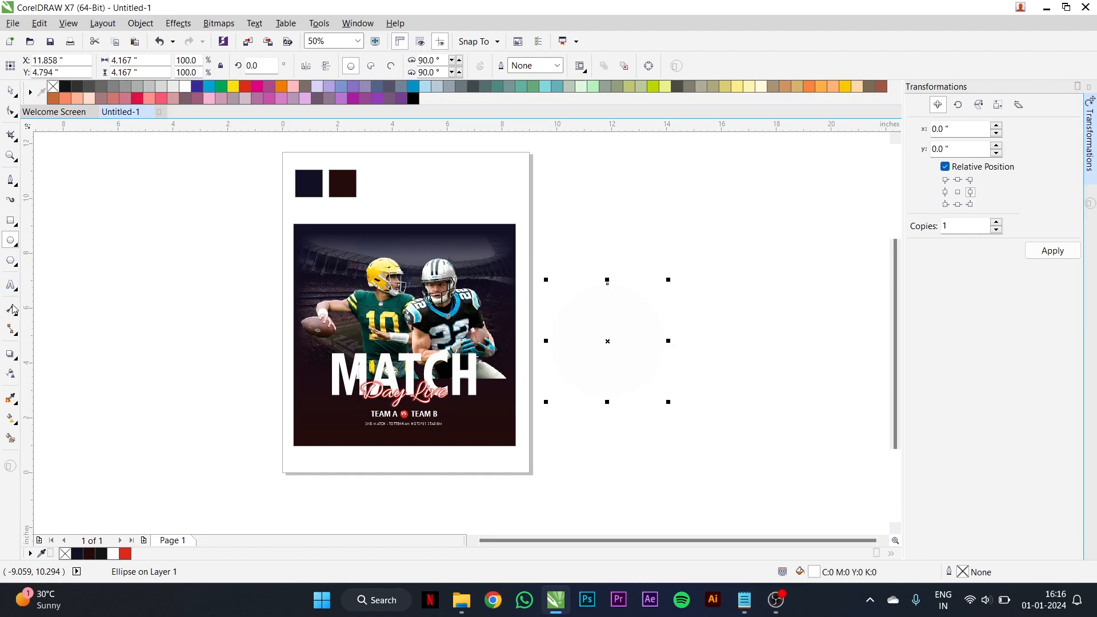
- Apply an elliptical fountain transparency to the white circle and move it onto the poster between the two players
left_click(12, 375)
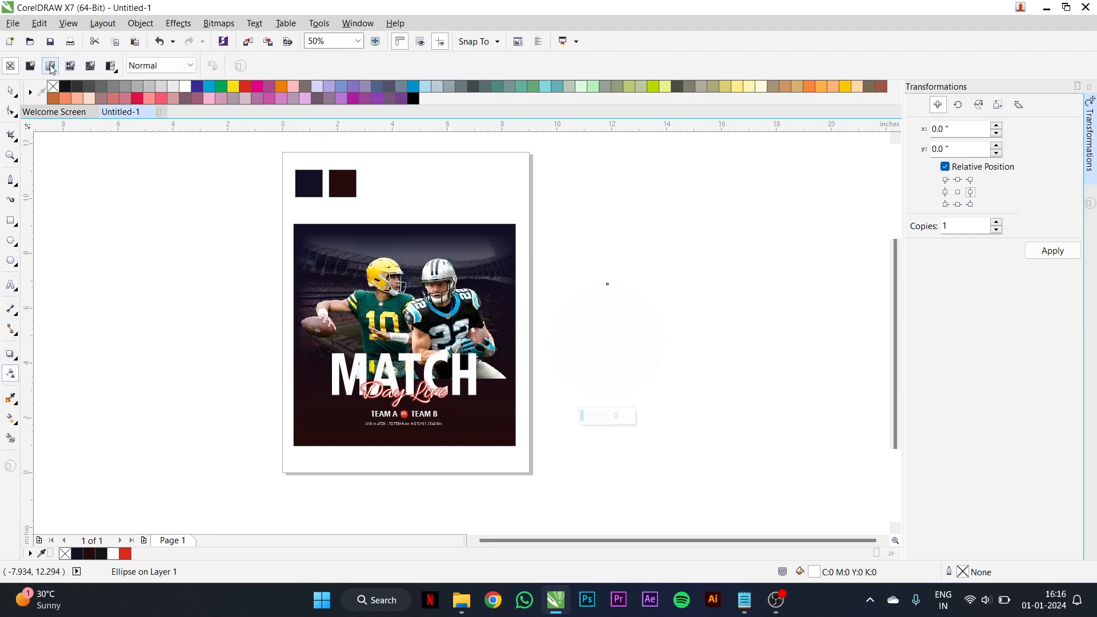
left_click(32, 66)
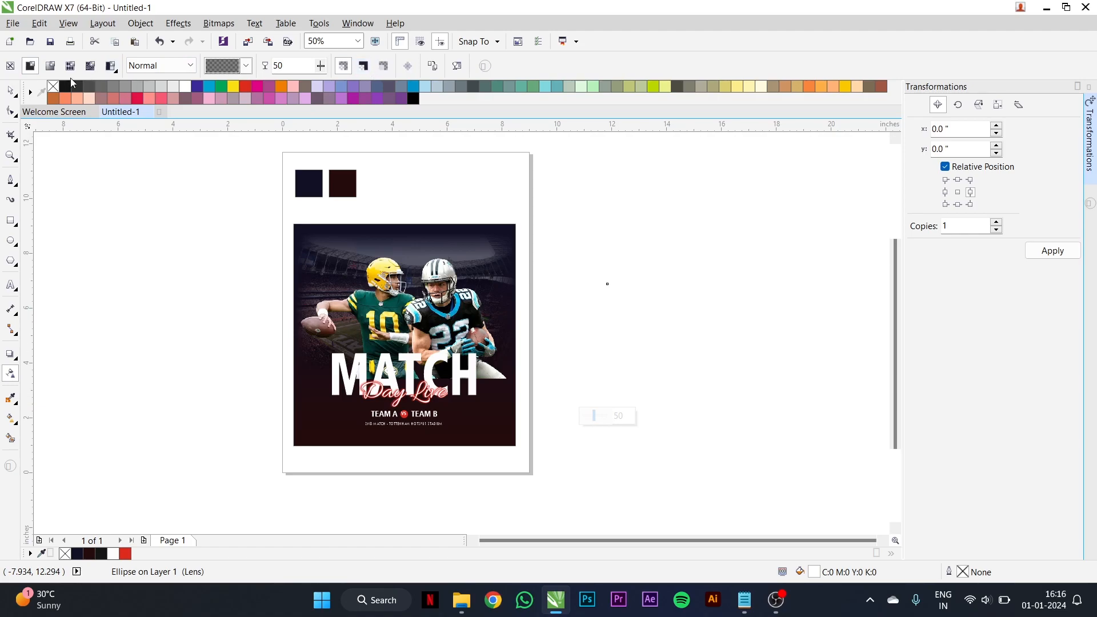
left_click(50, 65)
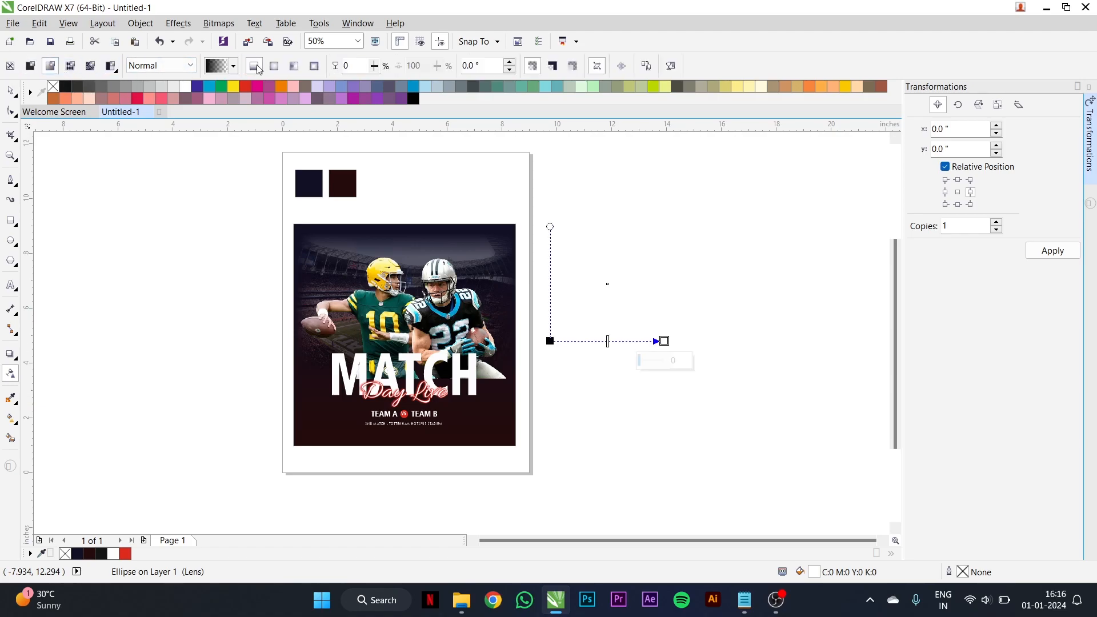
left_click(275, 66)
left_click(11, 91)
mouse_move(636, 348)
left_mouse_down()
mouse_move(402, 293)
mouse_move(397, 304)
left_mouse_up()
- Bring the black-jersey player (number 22) to the front of the page, above the light glow
scroll(422, 303, "up", 2)
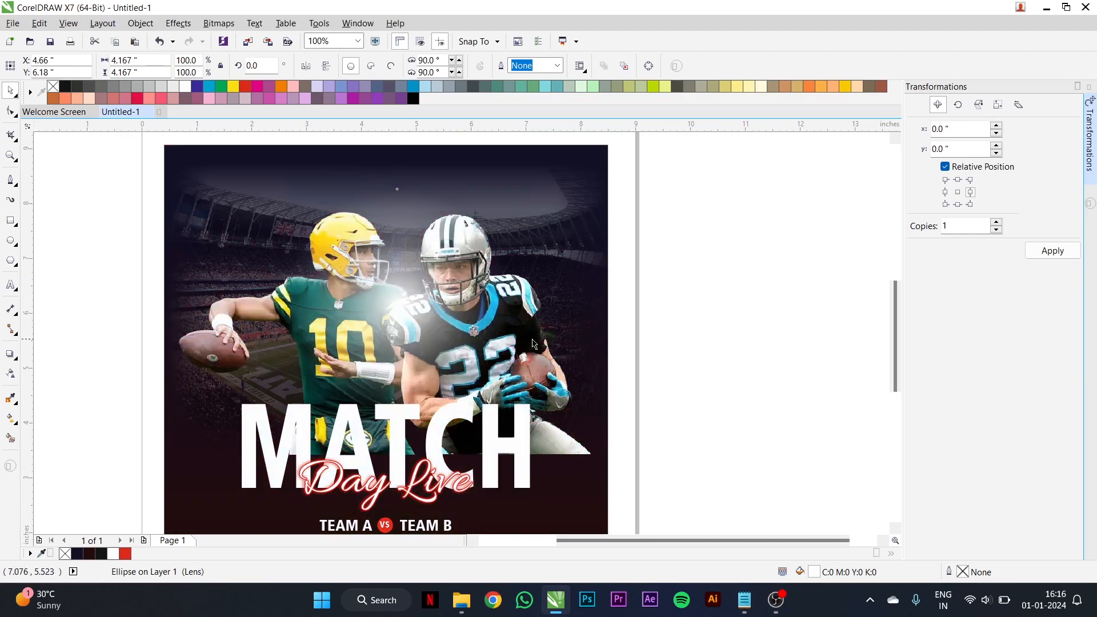
left_click(536, 342)
right_click(537, 342)
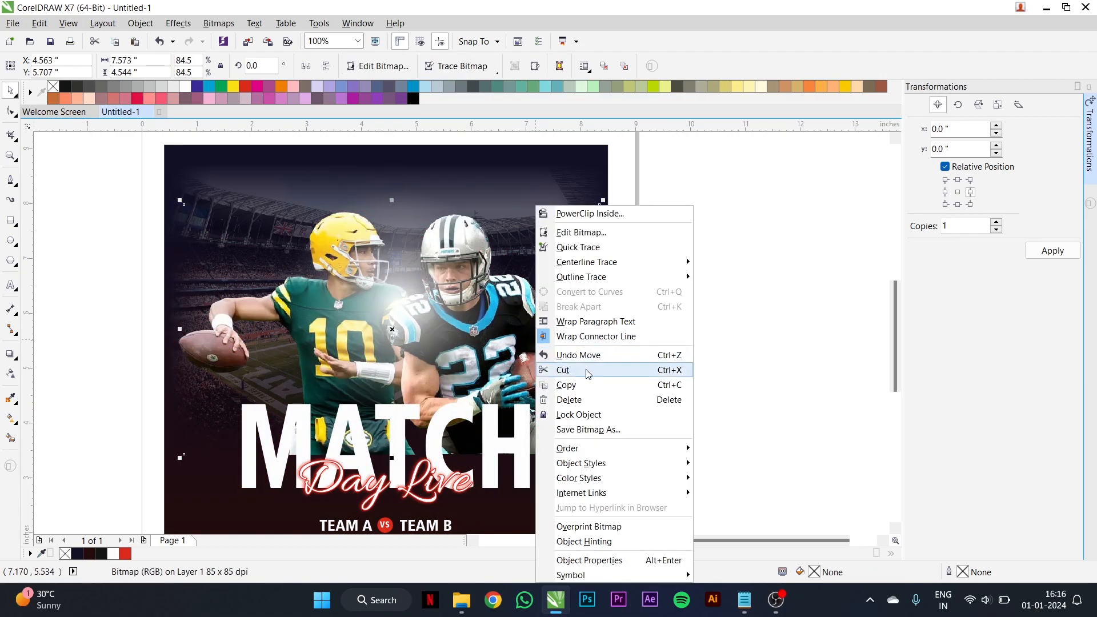
mouse_move(649, 454)
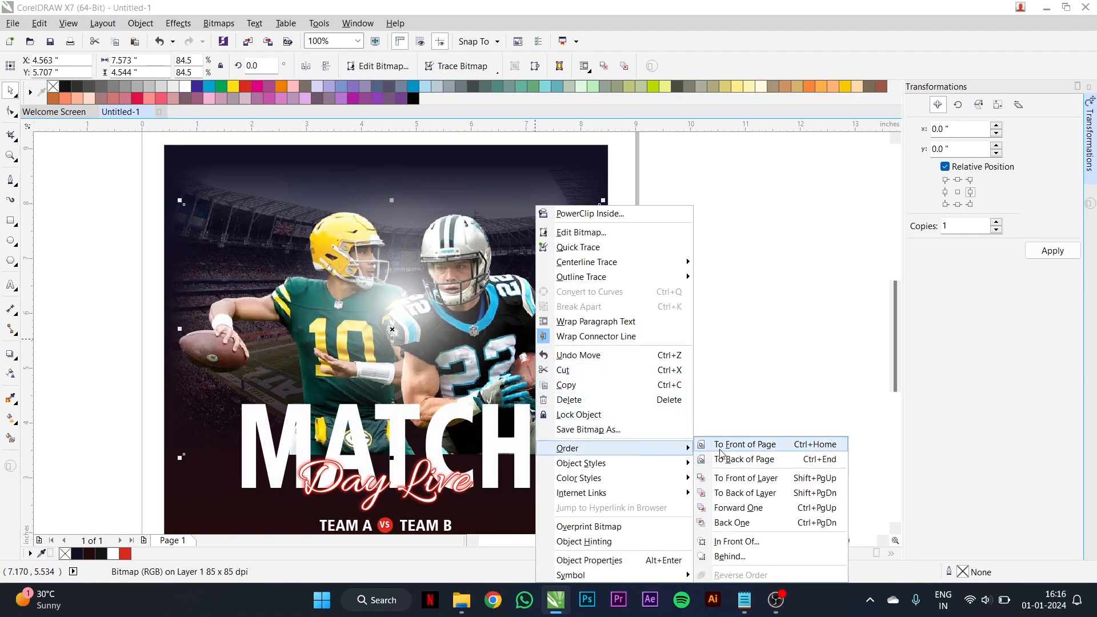
left_click(722, 448)
left_click(749, 355)
left_click(282, 336)
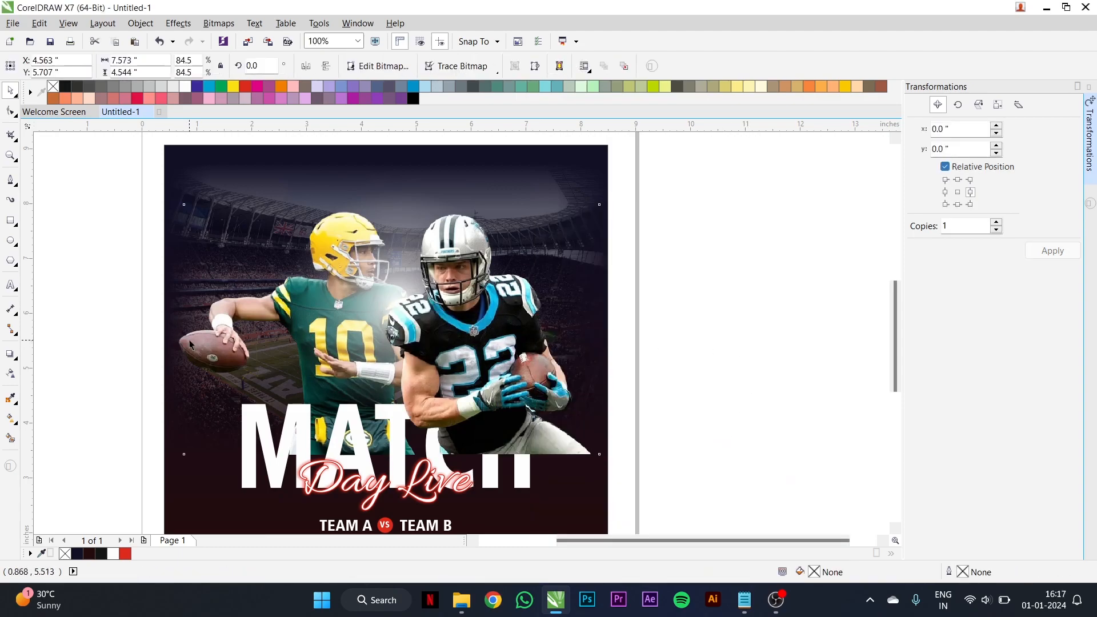
right_click(191, 351)
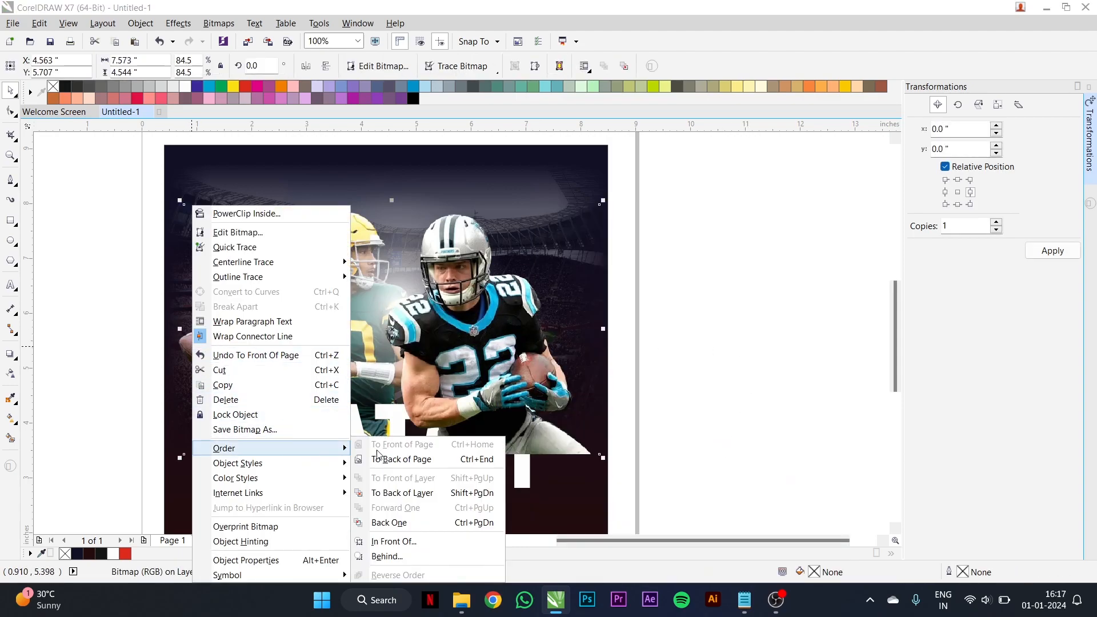
left_click(132, 332)
key("ctrl+z")
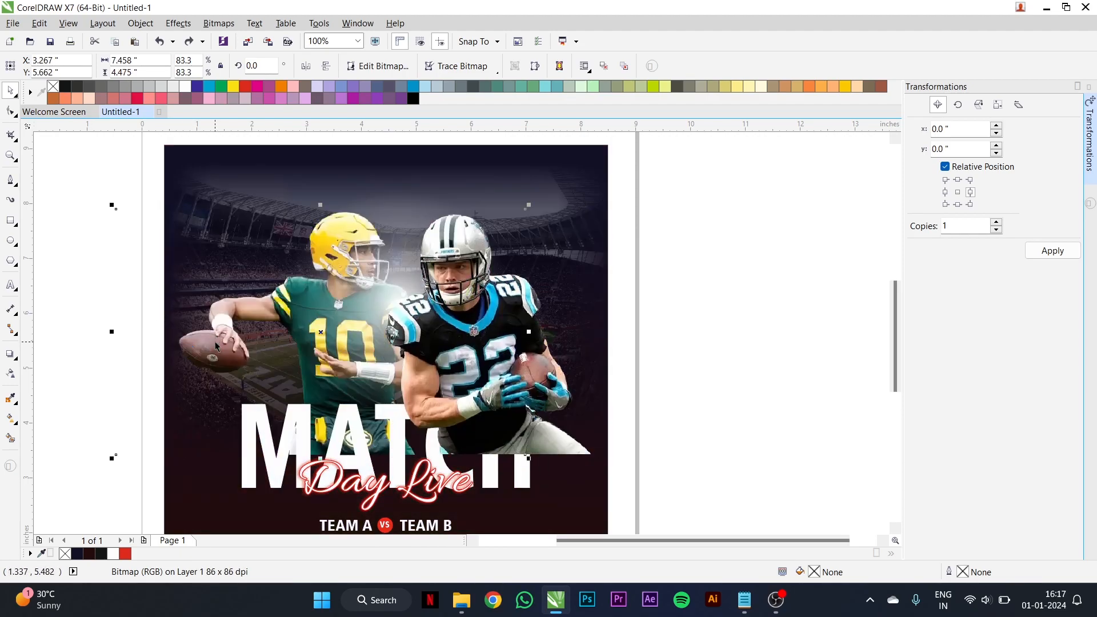
- Move the black-jersey player to the right, away from the green-jersey player, and bring the green-jersey player to the front of the page
left_click_drag(336, 257, 417, 257)
key("ctrl+z")
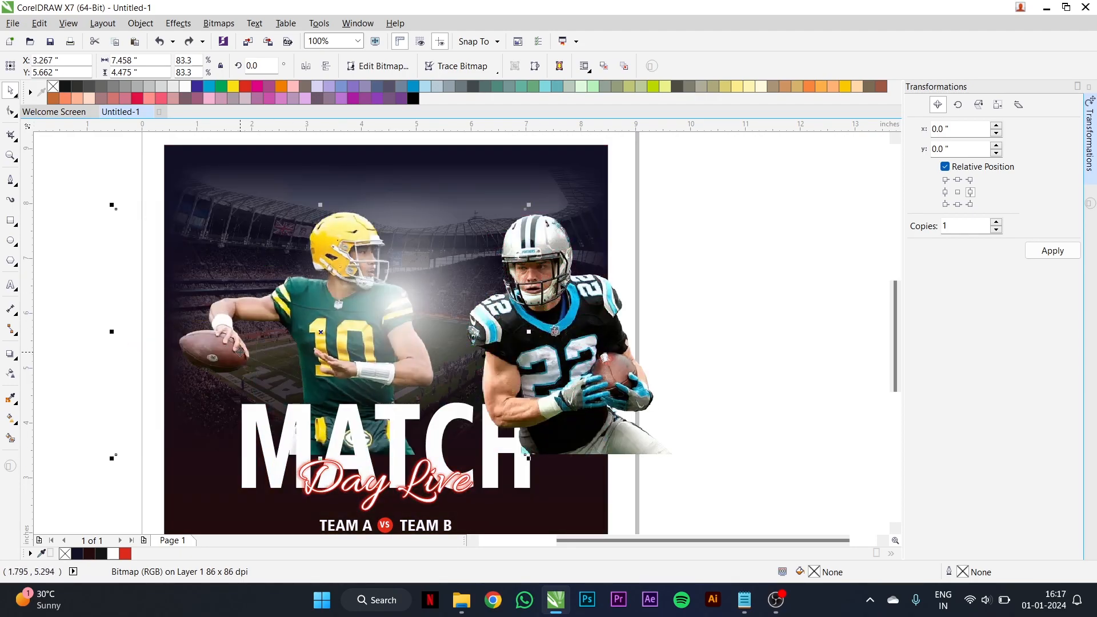
right_click(240, 349)
mouse_move(389, 448)
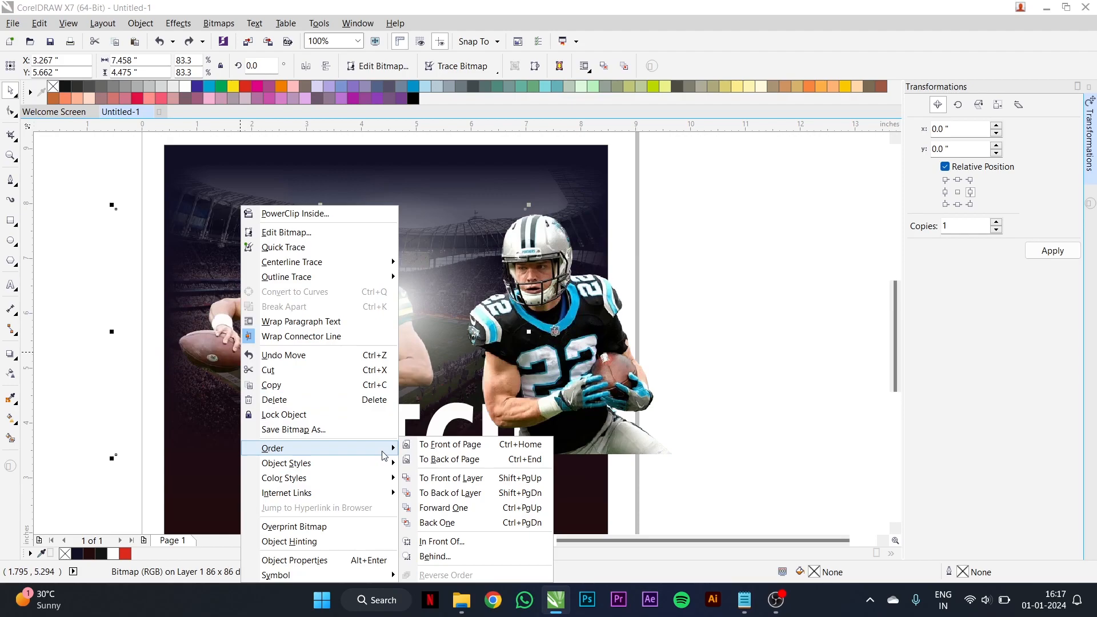
left_click(462, 446)
- Move the black-jersey player back beside the green-jersey player and crop its bitmap's left and right margins, ending at the poster's right edge
left_click_drag(547, 365, 521, 378)
left_click(10, 111)
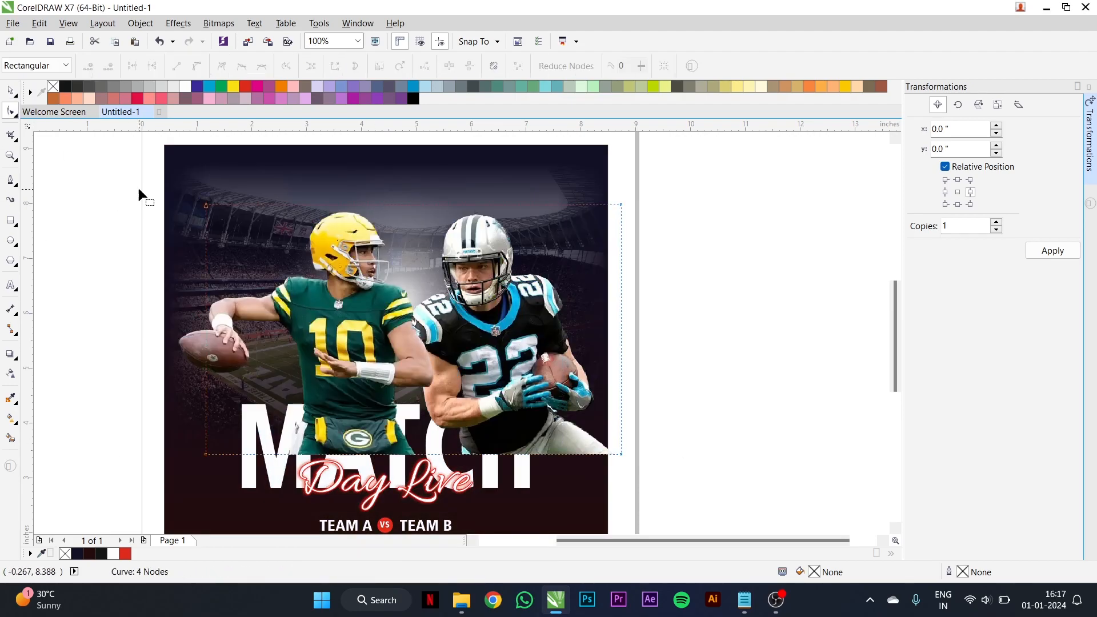
left_click_drag(206, 456, 394, 454)
left_click_drag(618, 186, 608, 454)
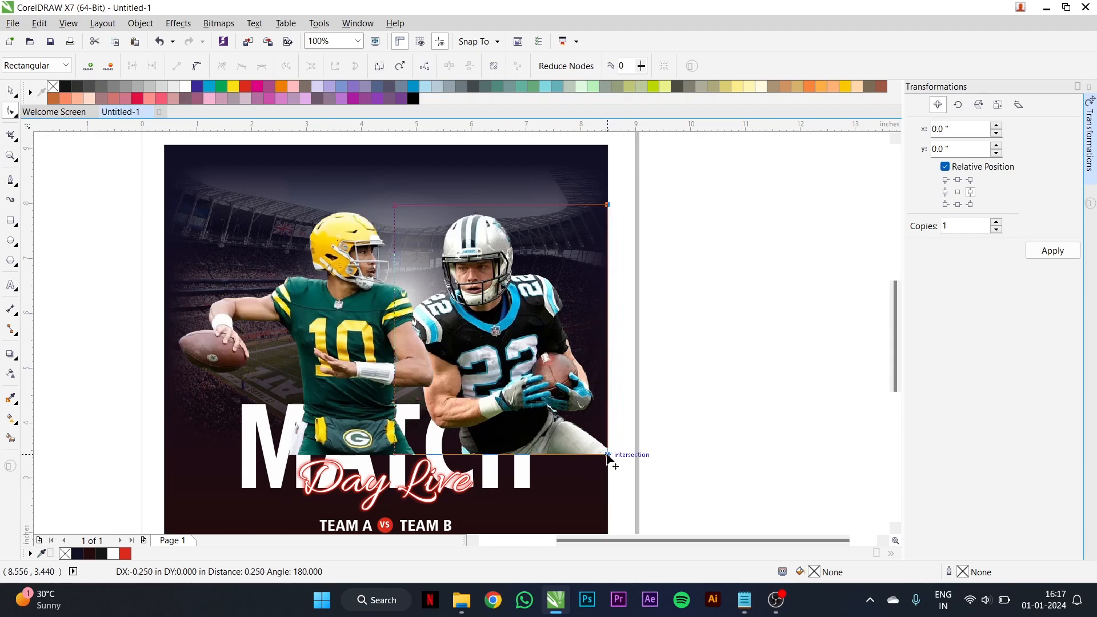
- Crop the empty left and right margins of the green-jersey player's bitmap by moving its corner nodes inward
left_click(186, 354)
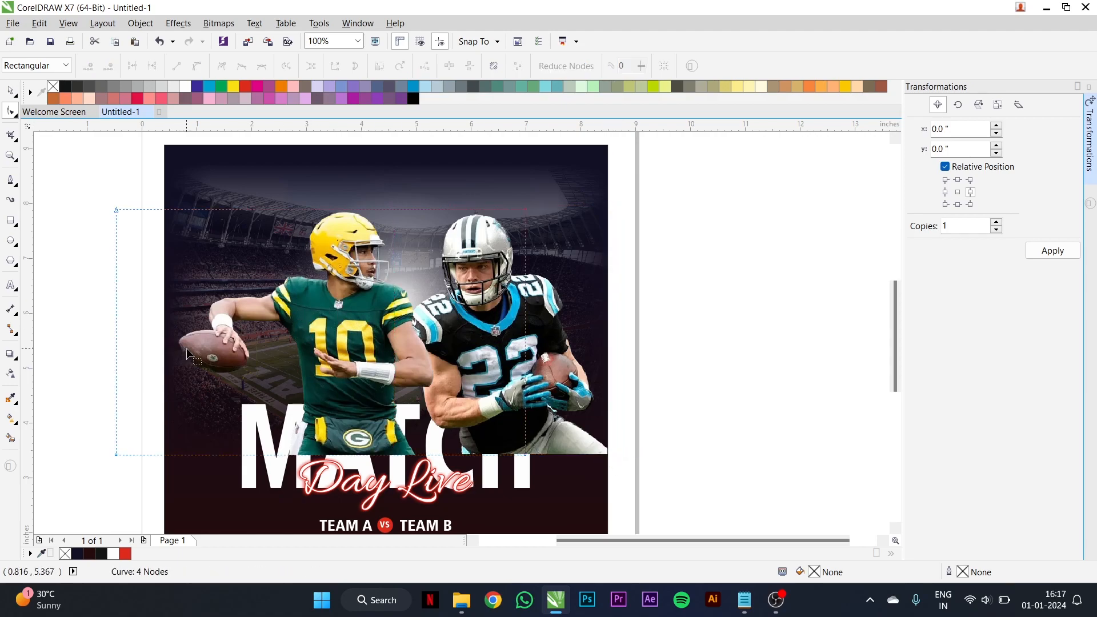
left_click_drag(103, 204, 180, 506)
left_click_drag(116, 455, 176, 455)
left_click_drag(478, 183, 441, 455)
- Move the green-jersey player up and scale it proportionally to about 79.8%, 4.634 inches wide
key("space")
left_click_drag(353, 377, 345, 350)
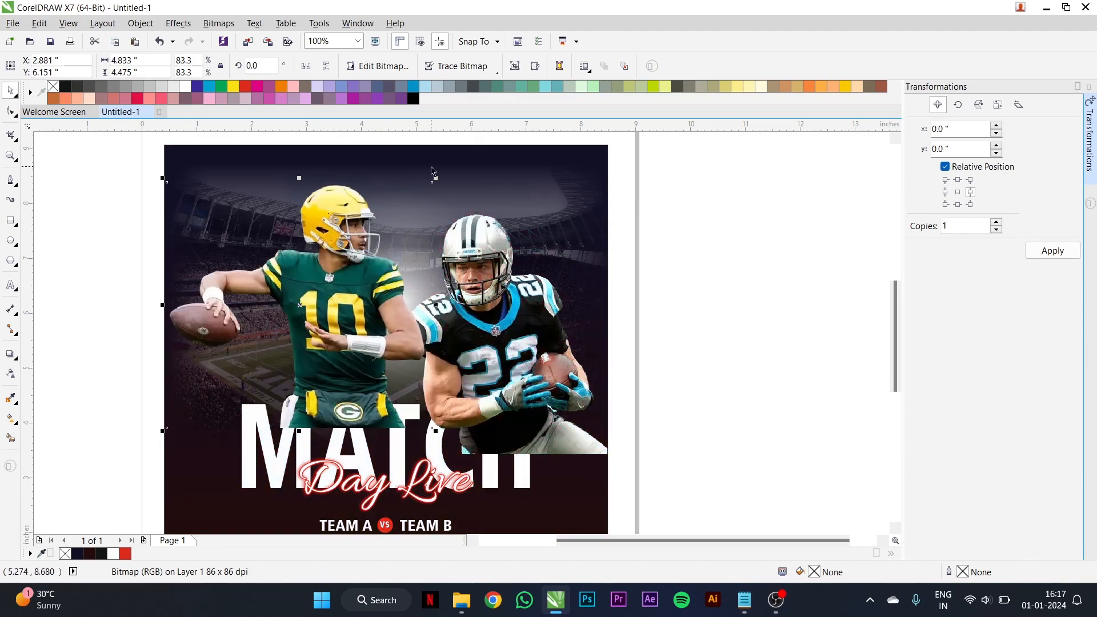
left_click_drag(436, 177, 426, 187)
left_click_drag(366, 329, 370, 321)
- Move the black-jersey player up beside the green-jersey player and scale it proportionally to about 81.9%, 3.766 inches wide
left_click_drag(502, 337, 483, 312)
left_click_drag(588, 430, 574, 412)
left_click_drag(481, 331, 482, 337)
left_click_drag(579, 181, 585, 173)
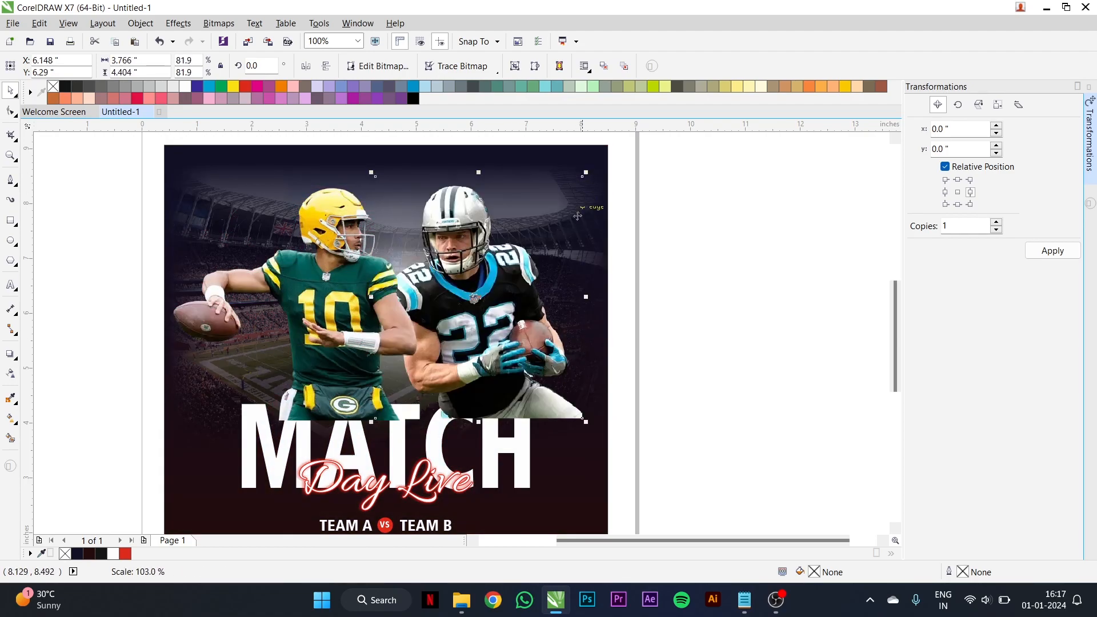
- Fade the bottom edges of both players into the background with downward linear fountain transparencies ending just above the MATCH headline
left_click(10, 373)
scroll(366, 400, "up", 2)
left_click_drag(338, 375, 340, 421)
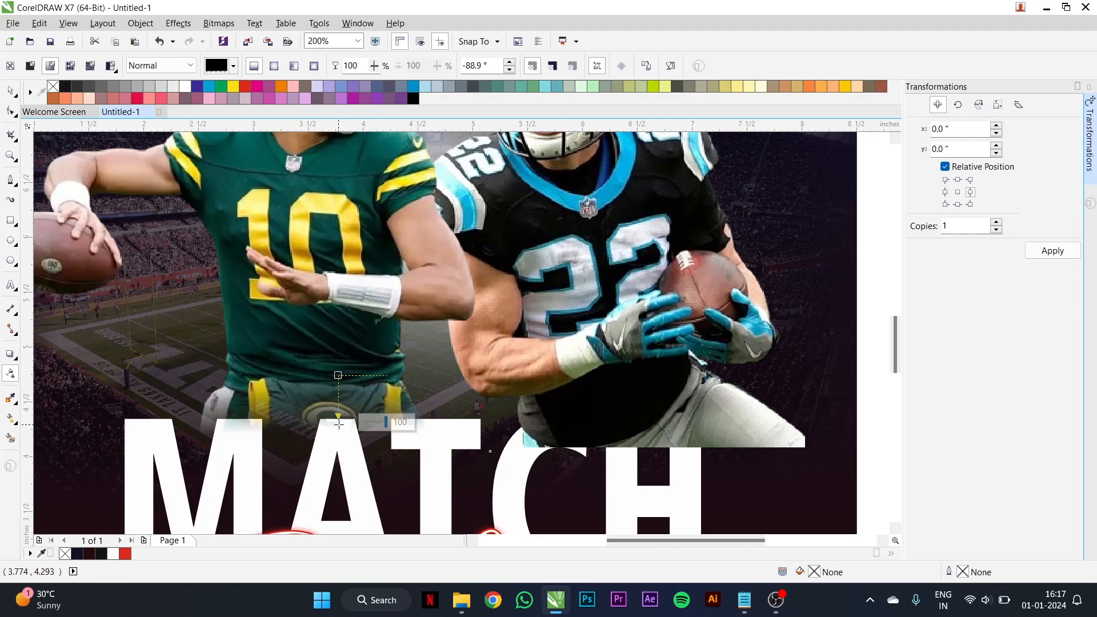
left_click(628, 411)
mouse_move(627, 407)
left_mouse_down()
mouse_move(626, 445)
mouse_move(627, 390)
left_mouse_up()
left_click_drag(626, 443, 625, 427)
scroll(434, 309, "down", 1)
scroll(434, 311, "down", 3)
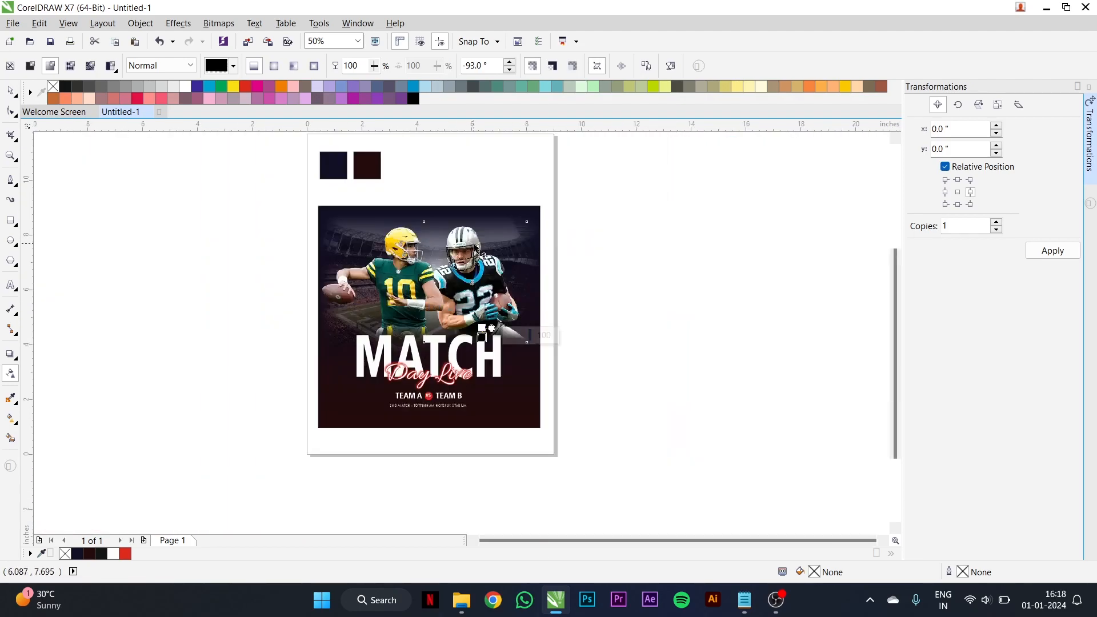
scroll(476, 246, "up", 2)
key("space")
scroll(476, 245, "down", 1)
- Select both players, the glow and all the poster text together and move them down about 0.17 inches
left_click(412, 253)
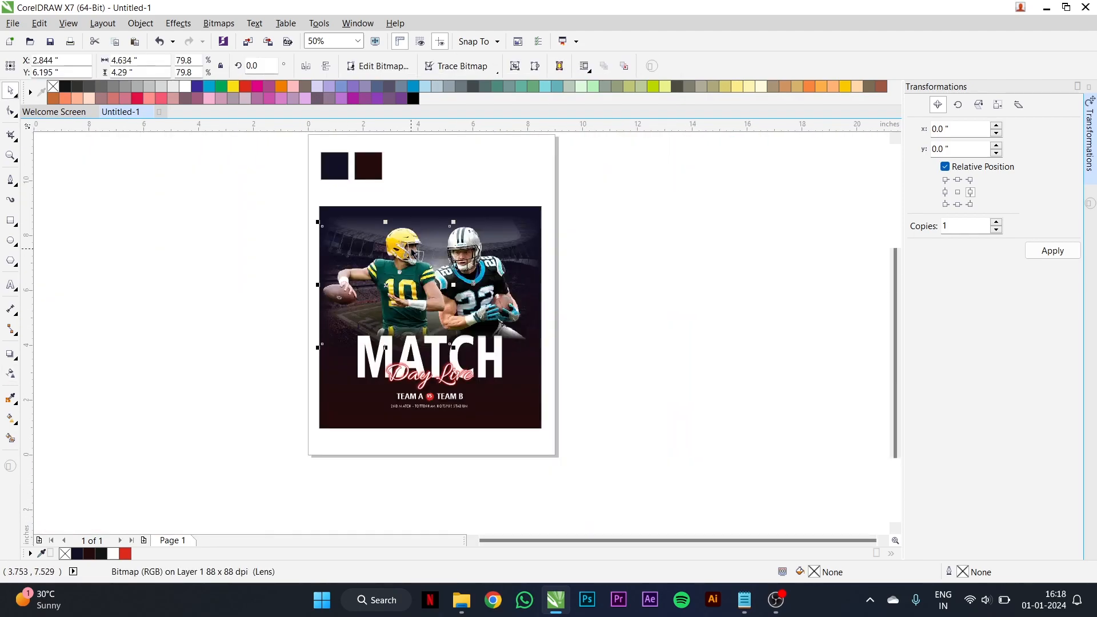
left_click(490, 313, "shift")
scroll(441, 361, "up", 1)
scroll(435, 350, "down", 1)
left_click_drag(266, 198, 579, 416)
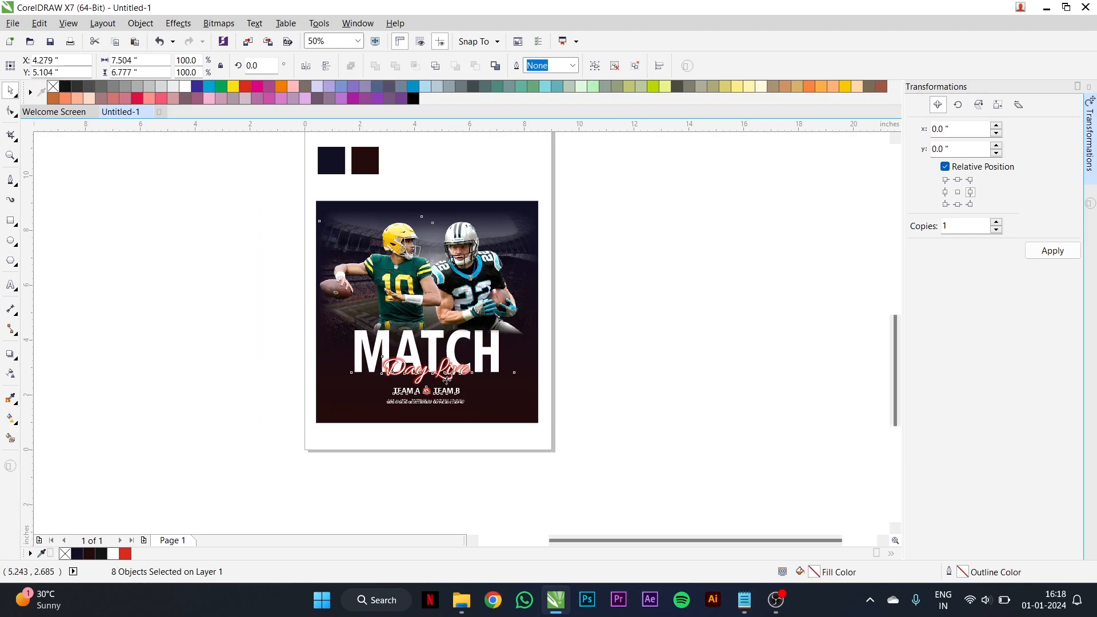
scroll(448, 375, "up", 1)
left_click_drag(440, 377, 440, 386)
left_click(713, 341)
scroll(530, 345, "down", 1)
scroll(548, 208, "up", 1)
scroll(548, 208, "down", 1)
left_click_drag(293, 189, 632, 397)
scroll(460, 377, "up", 1)
scroll(460, 377, "up", 1)
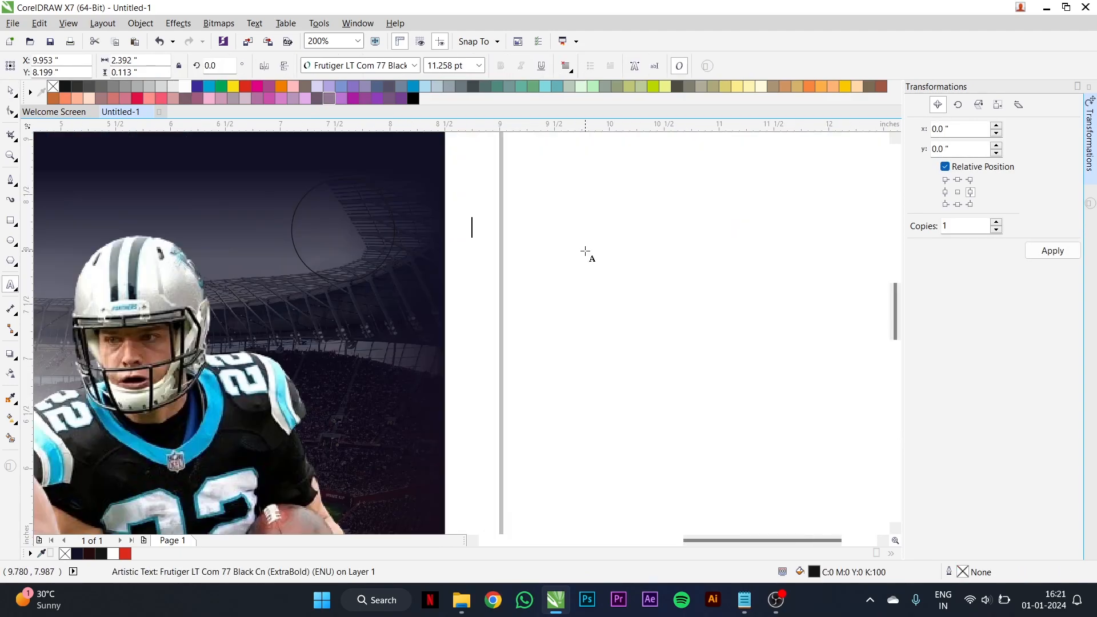
left_click(605, 251)
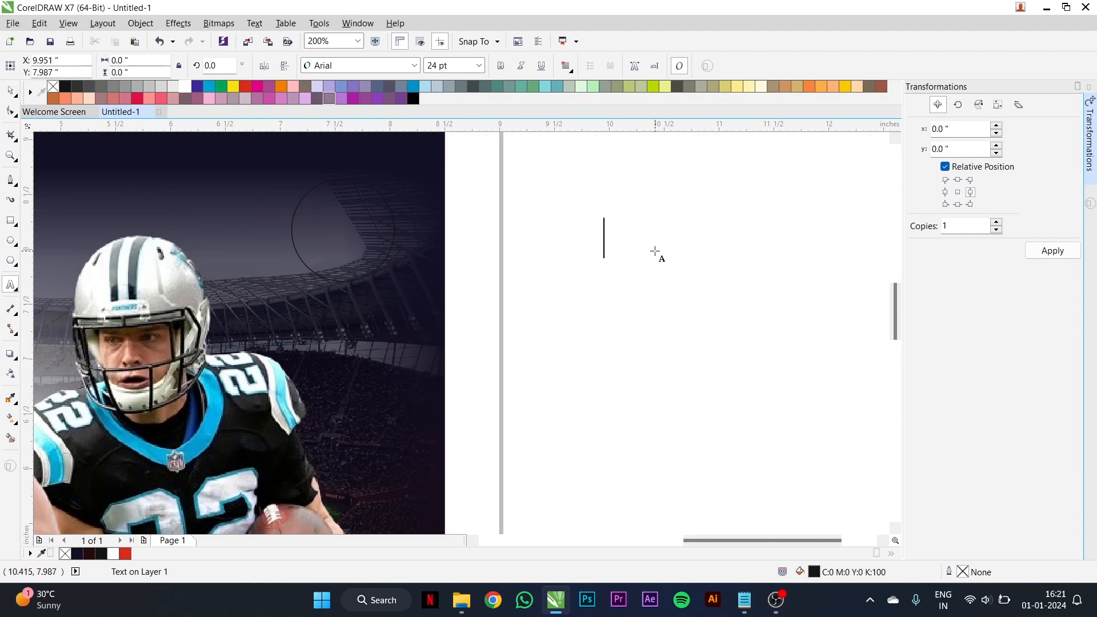
type("STADIUM GATE WILL OPEN @10PM.")
key("ctrl+space")
left_click_drag(663, 244, 579, 243)
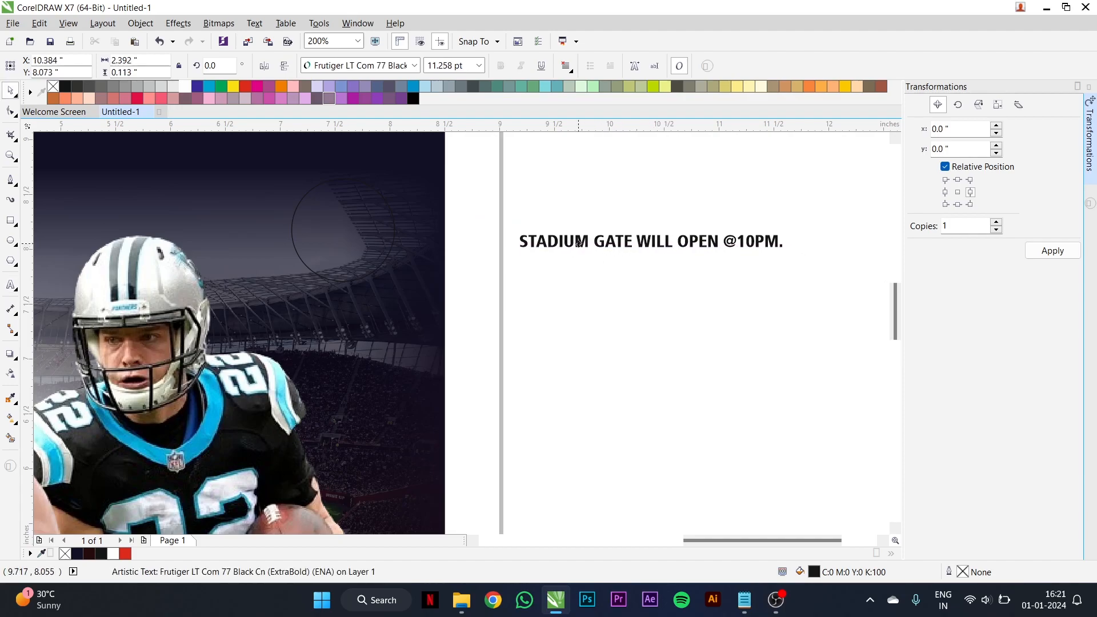
- Fit the stadium gate text to the outside of the circle in the poster's upper-right corner
left_click(266, 27)
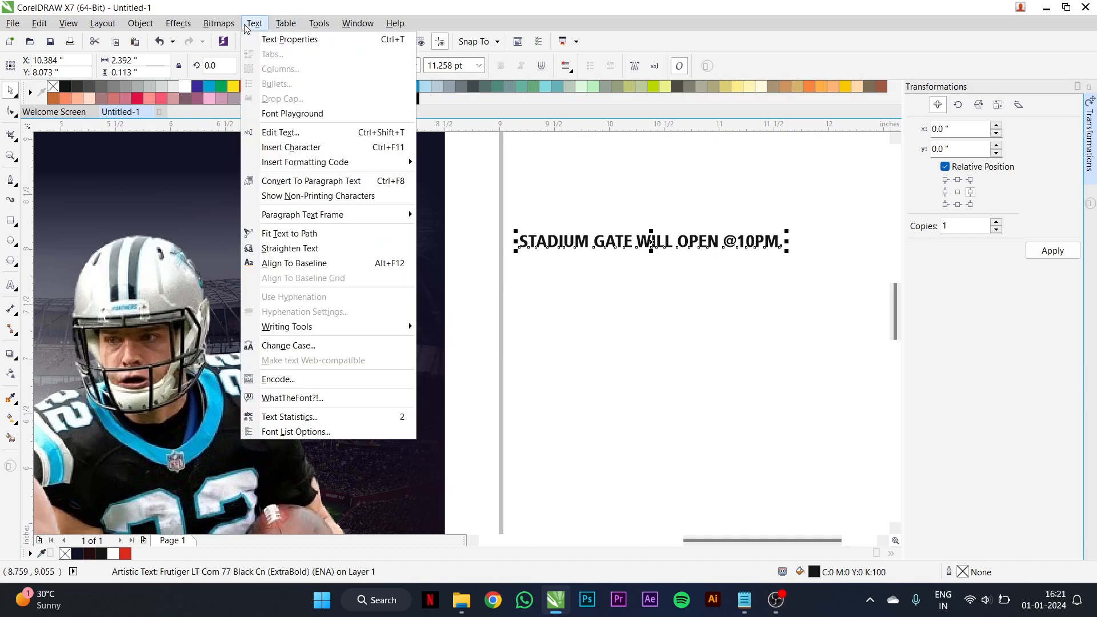
left_click(291, 235)
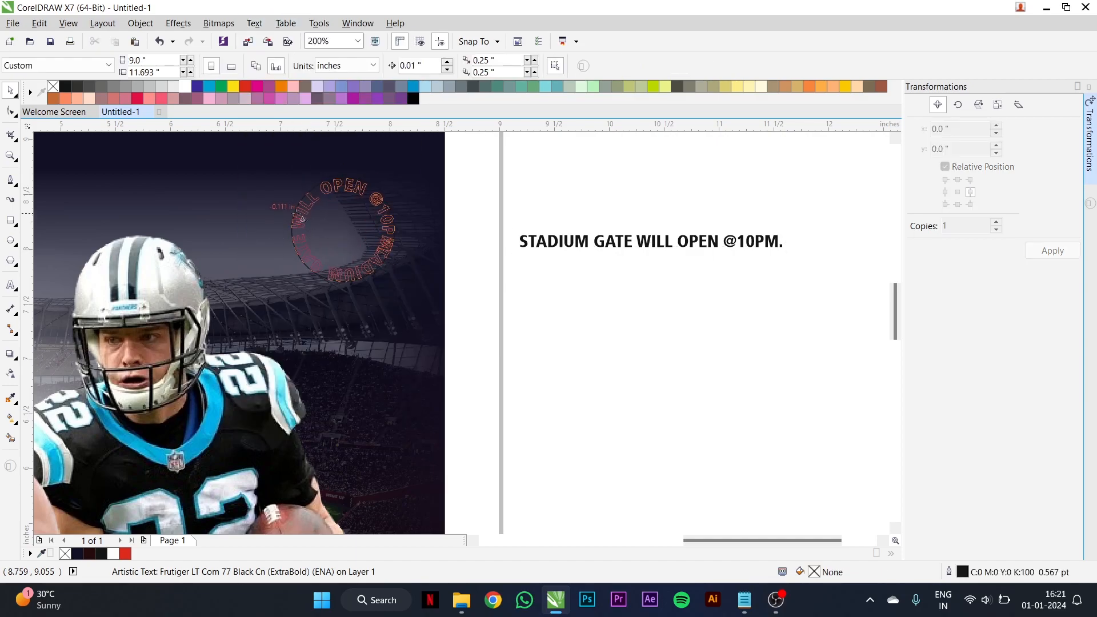
left_click(321, 191)
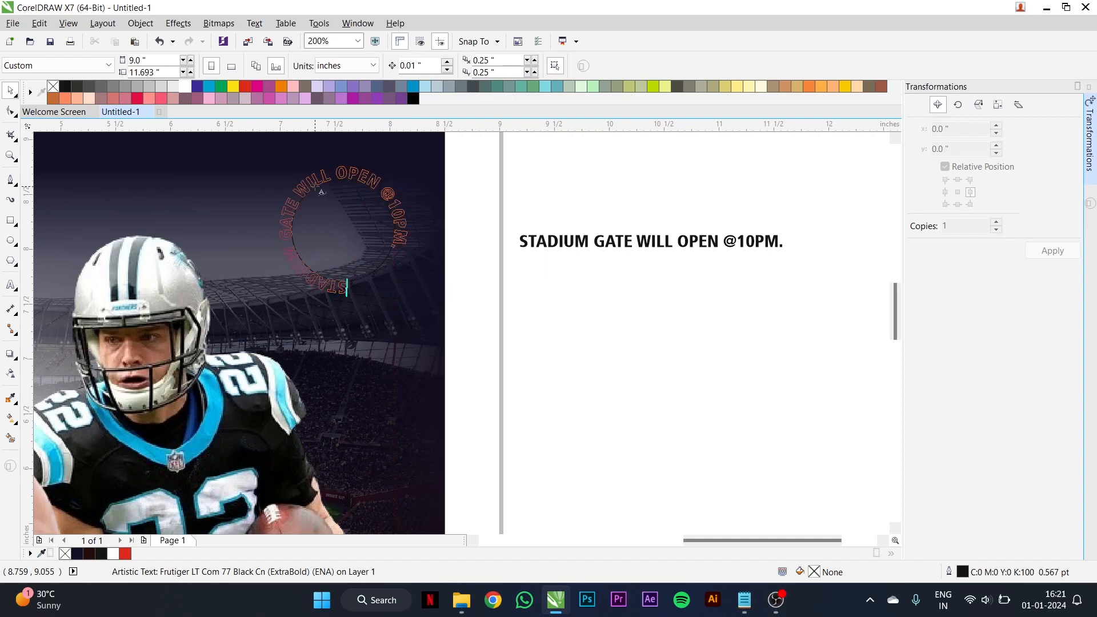
- Fill the circular gate text with white and enlarge it to 13.359 pt
left_click(189, 87)
scroll(397, 264, "up", 1)
scroll(416, 319, "down", 1)
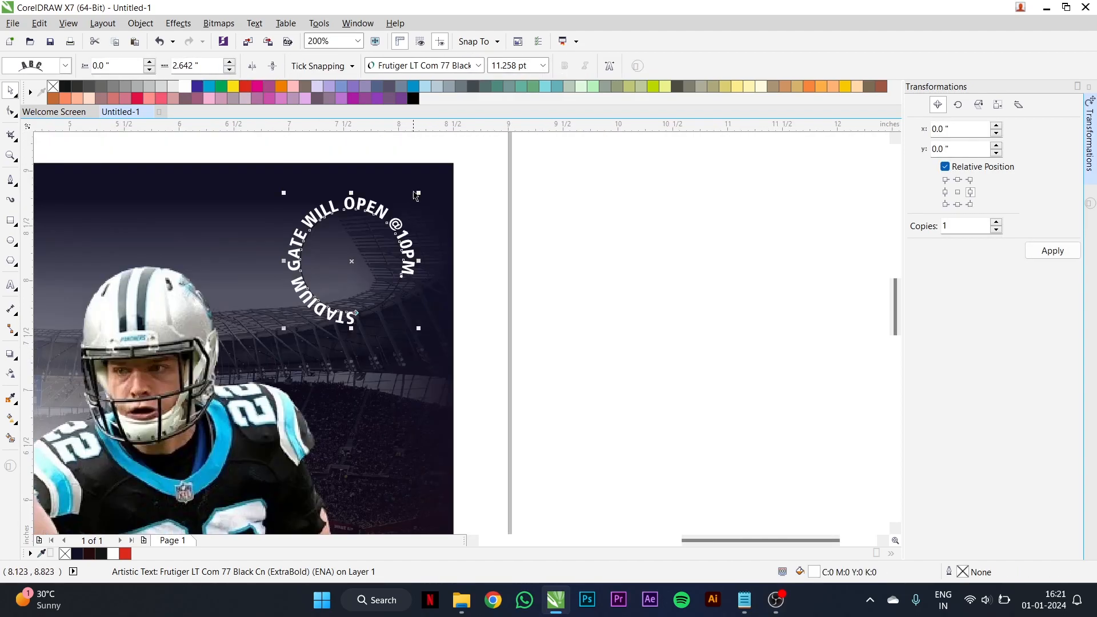
left_click_drag(418, 194, 444, 163)
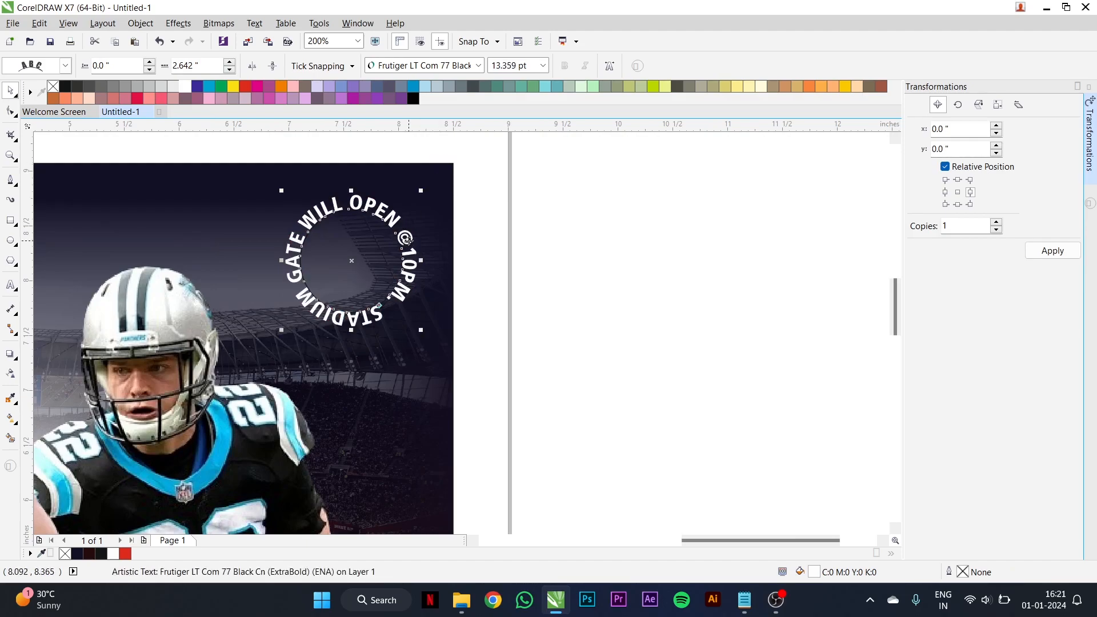
- Break the gate text apart from its path and delete the guide circle
left_click(380, 251)
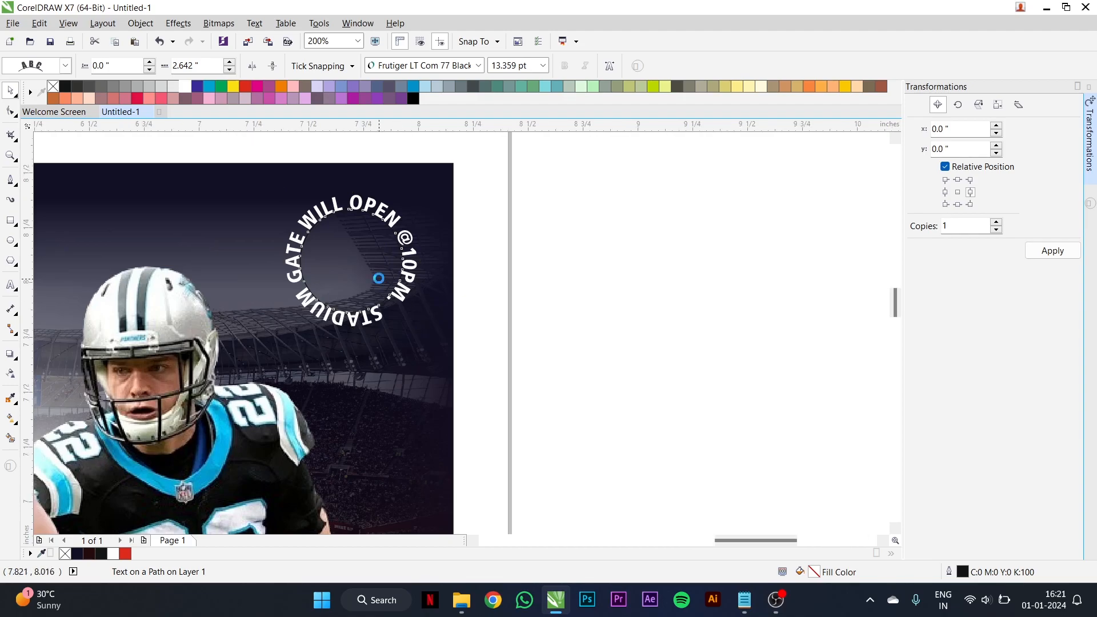
scroll(379, 279, "up", 1)
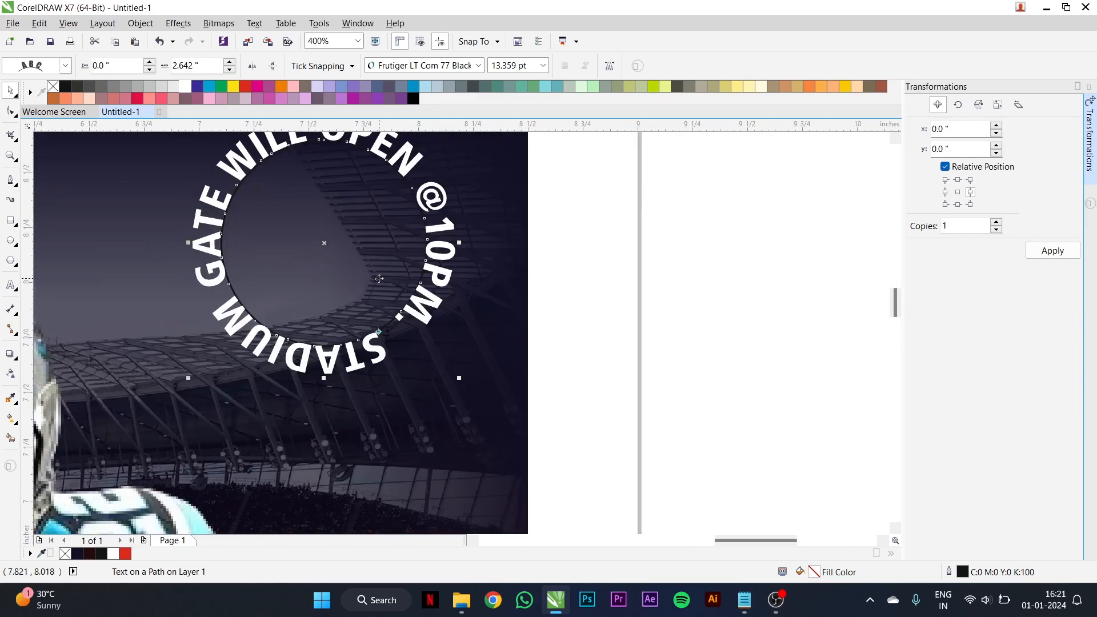
key("ctrl+k")
left_click(586, 298)
left_click(397, 253)
key("Delete")
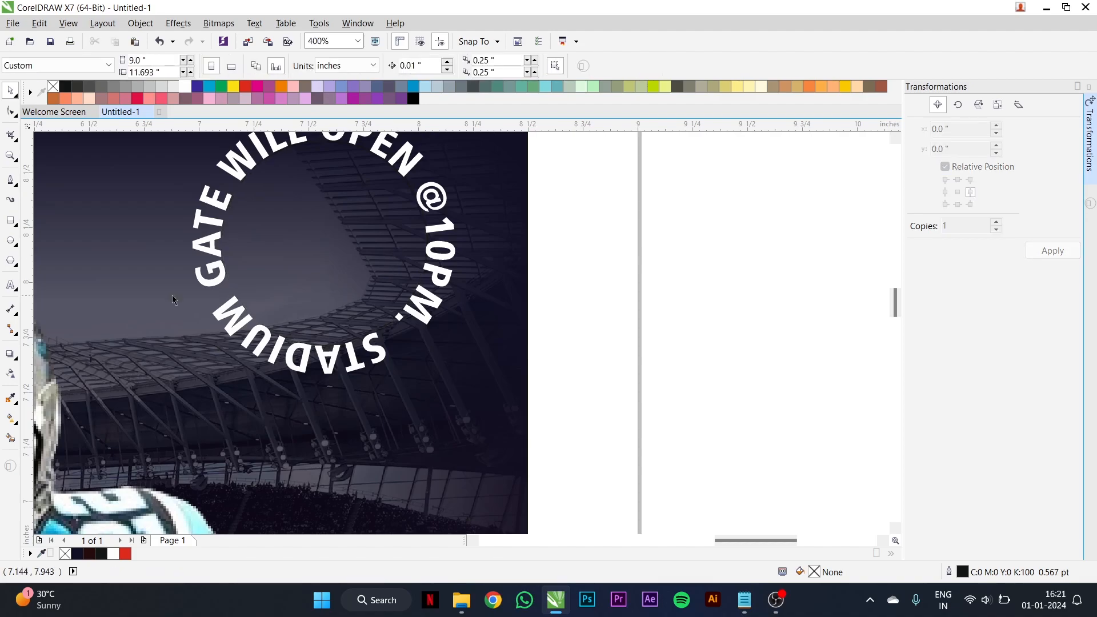
- Add the two-line text "FREE SHOW" on the blank area beside the poster
left_click(11, 285)
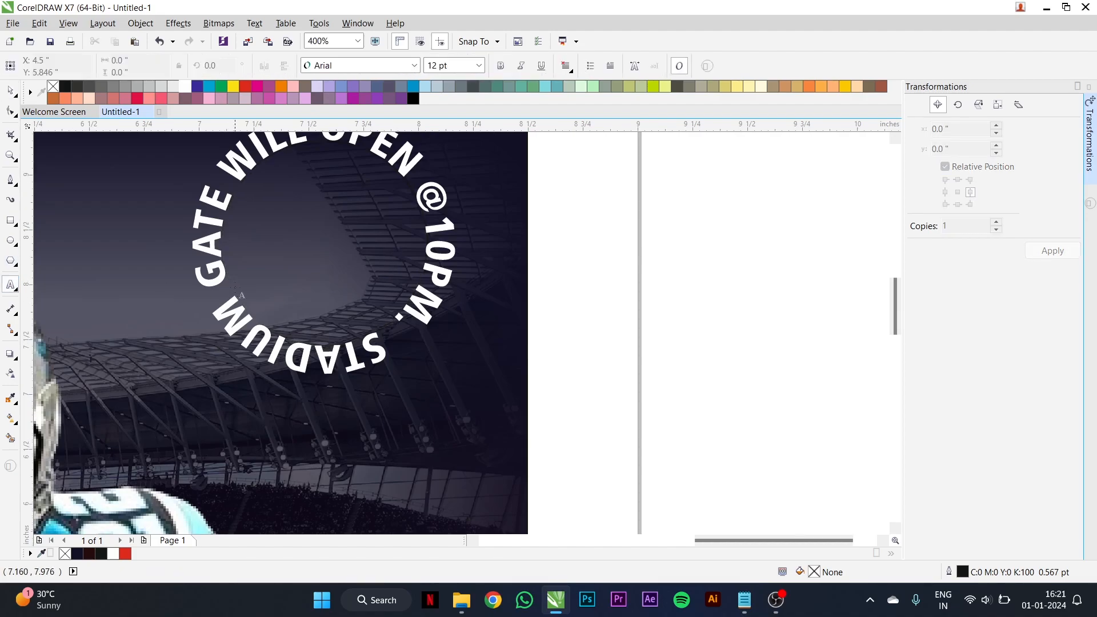
scroll(448, 264, "right", 3)
left_click(496, 270)
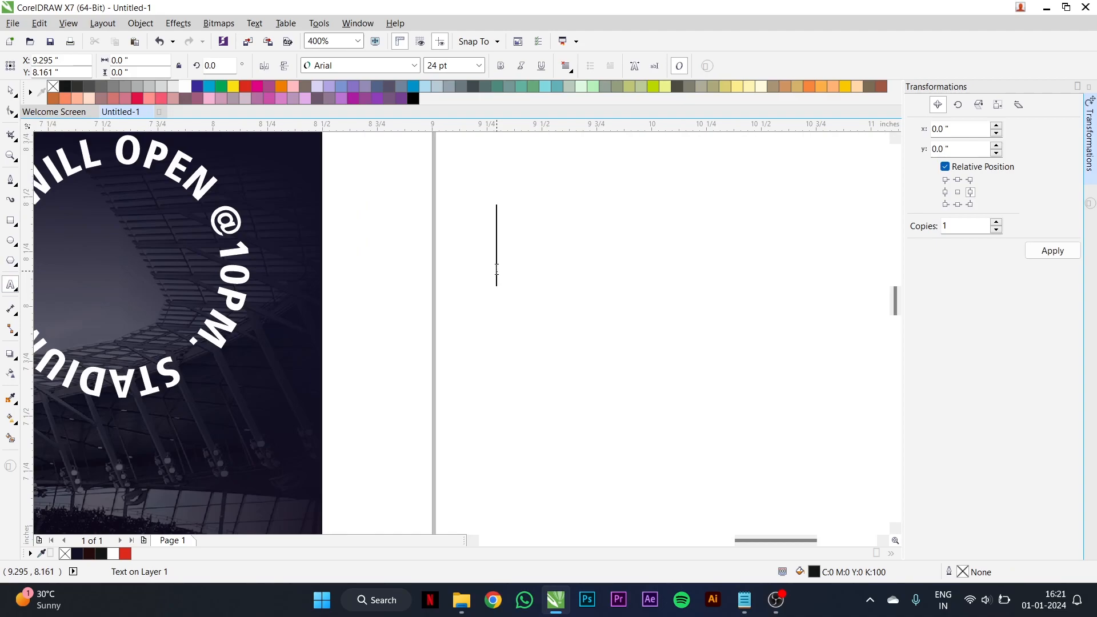
type("FREE ")
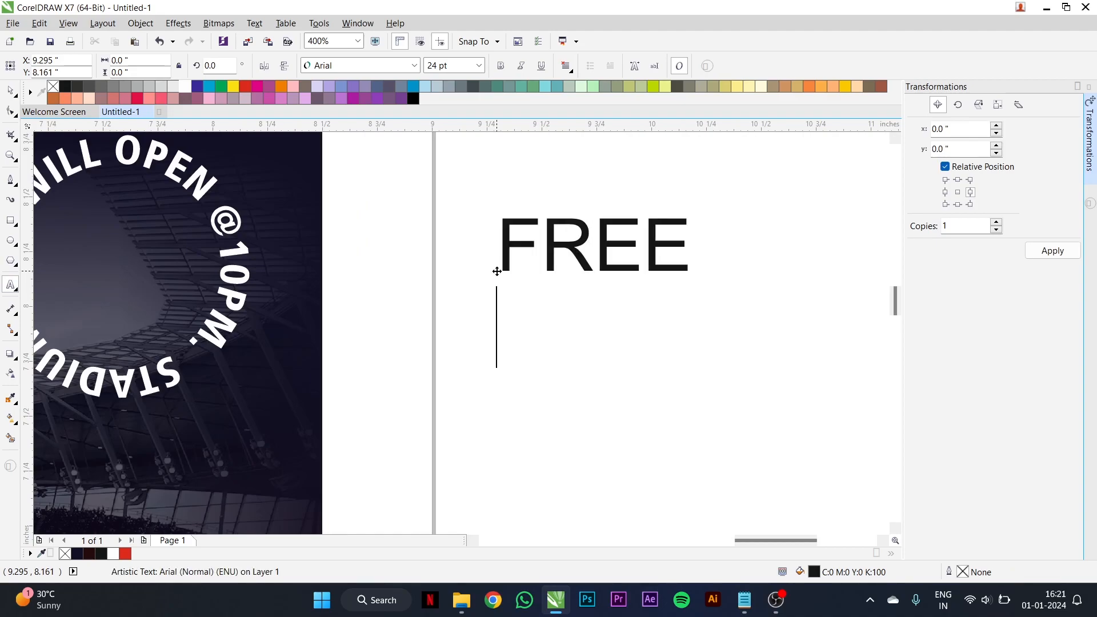
type("SHOW")
key("ctrl+space")
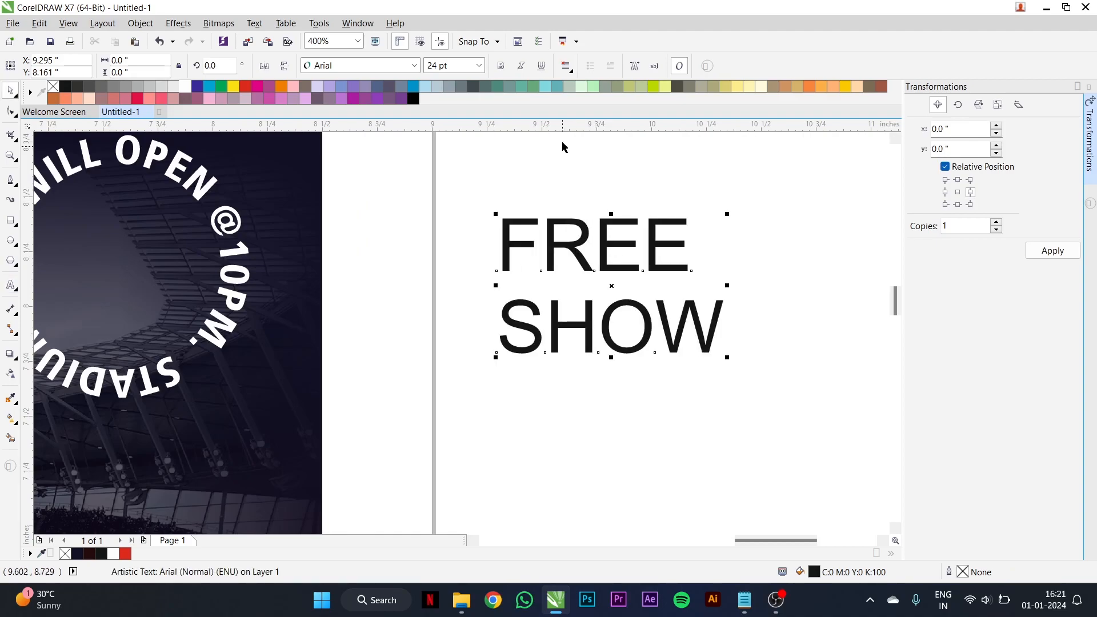
- Centre-align the two-line FREE SHOW text and split "SHOW" off into its own text object below "FREE"
left_click(564, 67)
left_click(592, 109)
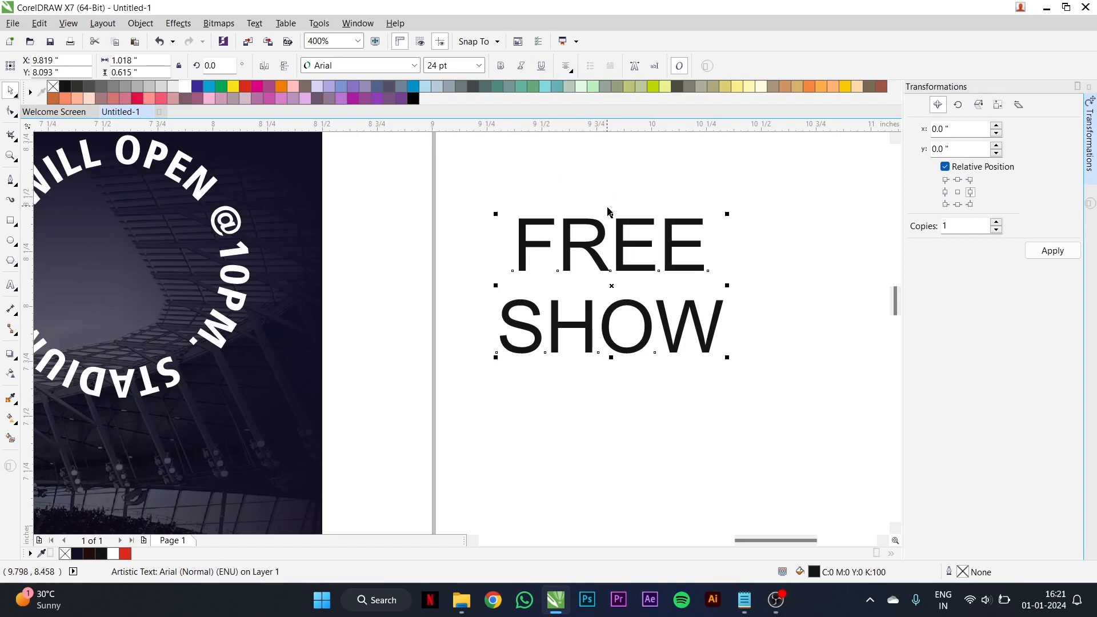
left_click_drag(505, 316, 759, 313)
key("BackSpace")
left_click(574, 407)
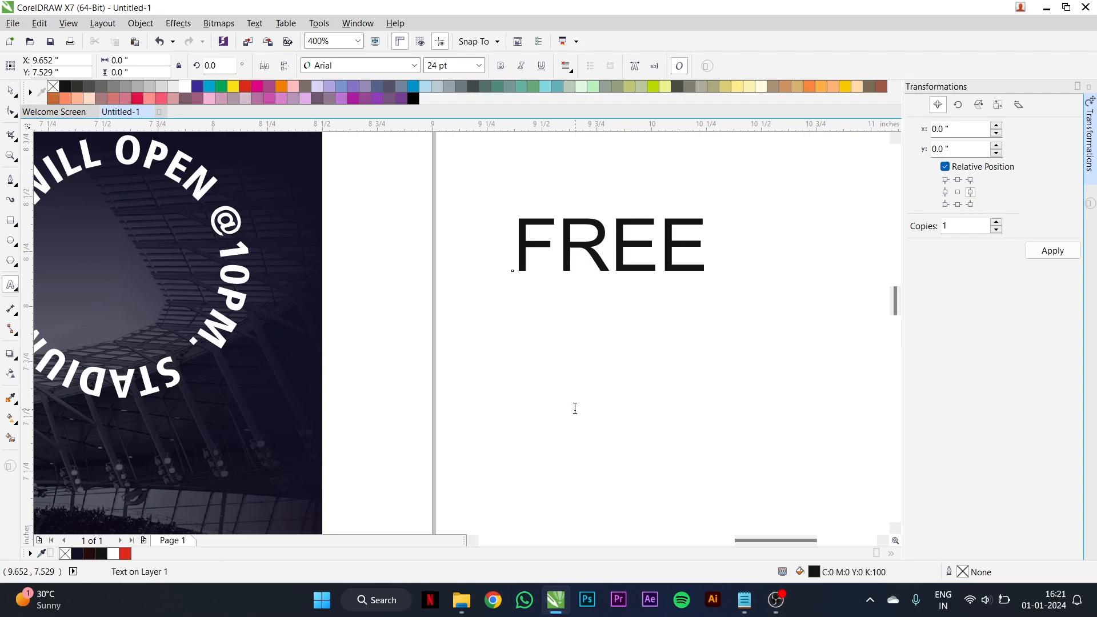
key("ctrl+z")
key("ctrl+space")
- Set both the FREE and SHOW texts in the Frutiger LT Com 77 Black Cn font
left_click(616, 267)
left_click(342, 66)
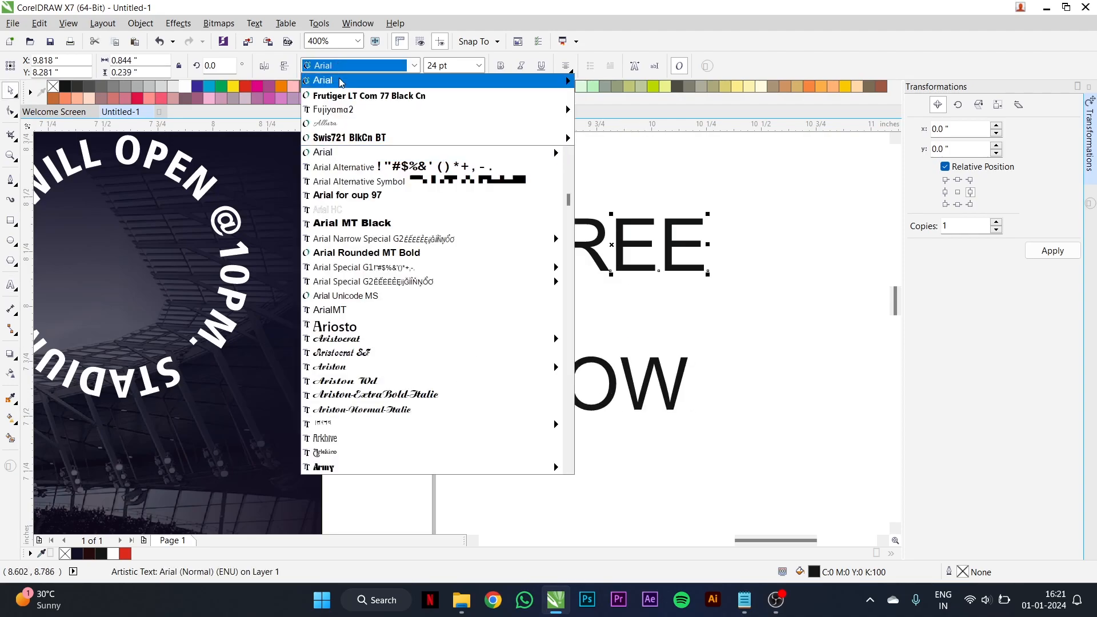
left_click(343, 95)
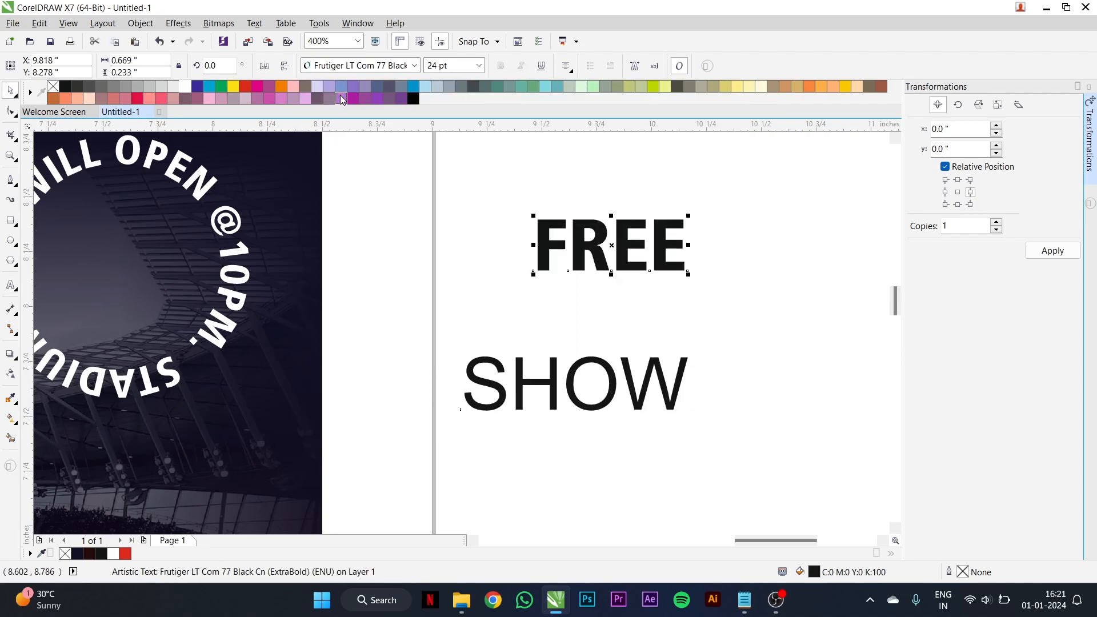
left_click(521, 373)
left_click(343, 65)
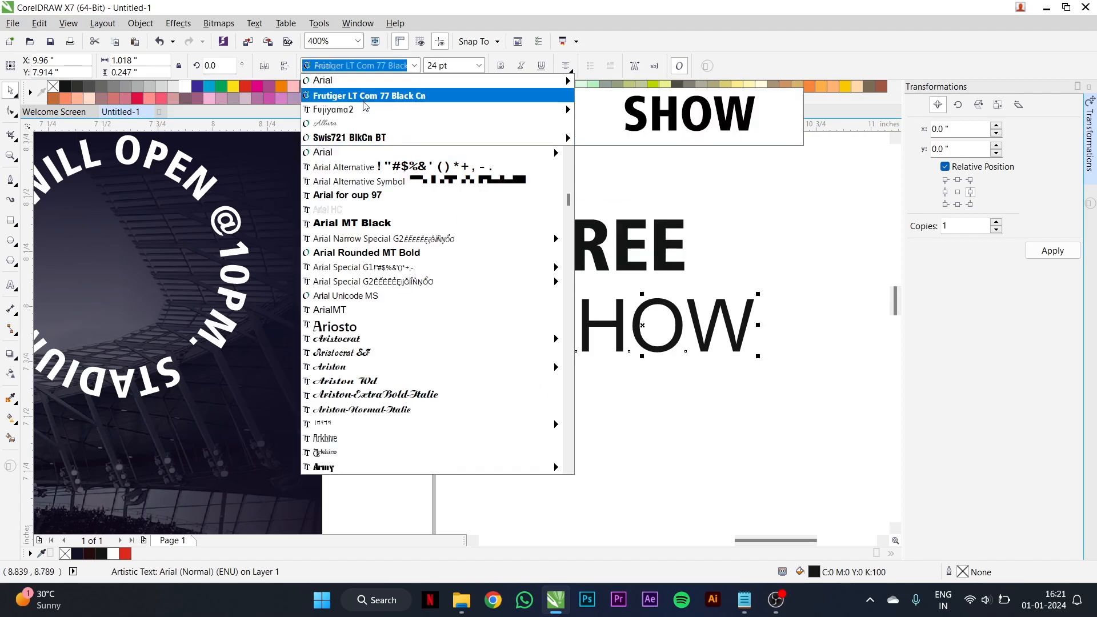
left_click(364, 100)
- Scale down SHOW and place it directly under FREE, matching its width to the word above
left_click_drag(742, 364, 694, 351)
scroll(581, 315, "up", 1)
left_click_drag(584, 316, 563, 277)
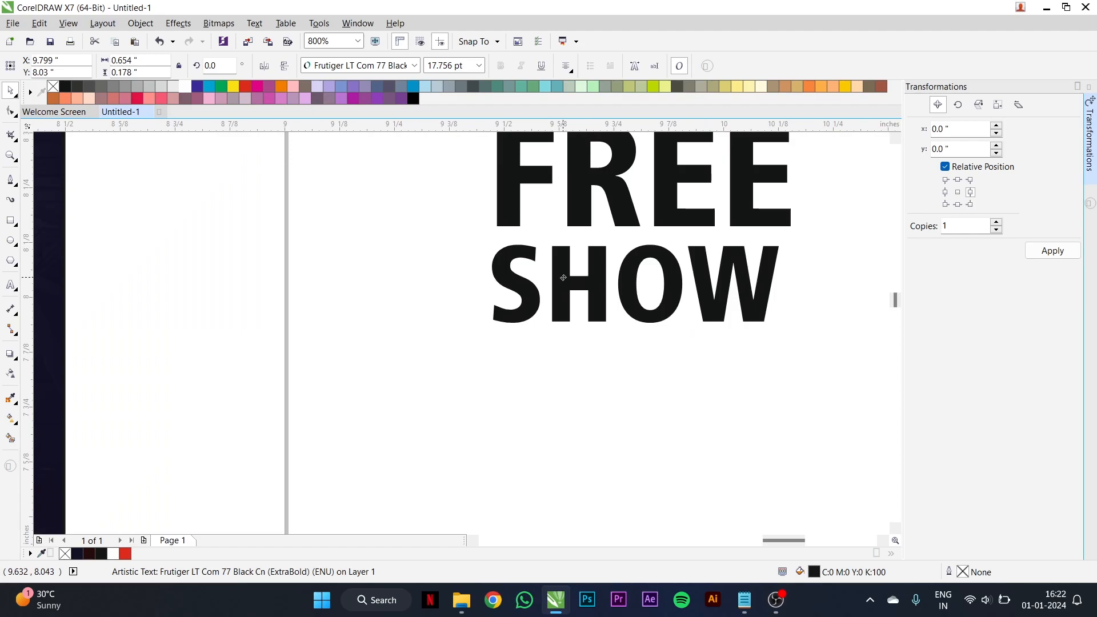
left_click_drag(783, 328, 795, 334)
- Fill the FREE and SHOW texts with yellow (C0 M20 Y100 K0) and move them inside the circular gate text
left_click(754, 220, "shift")
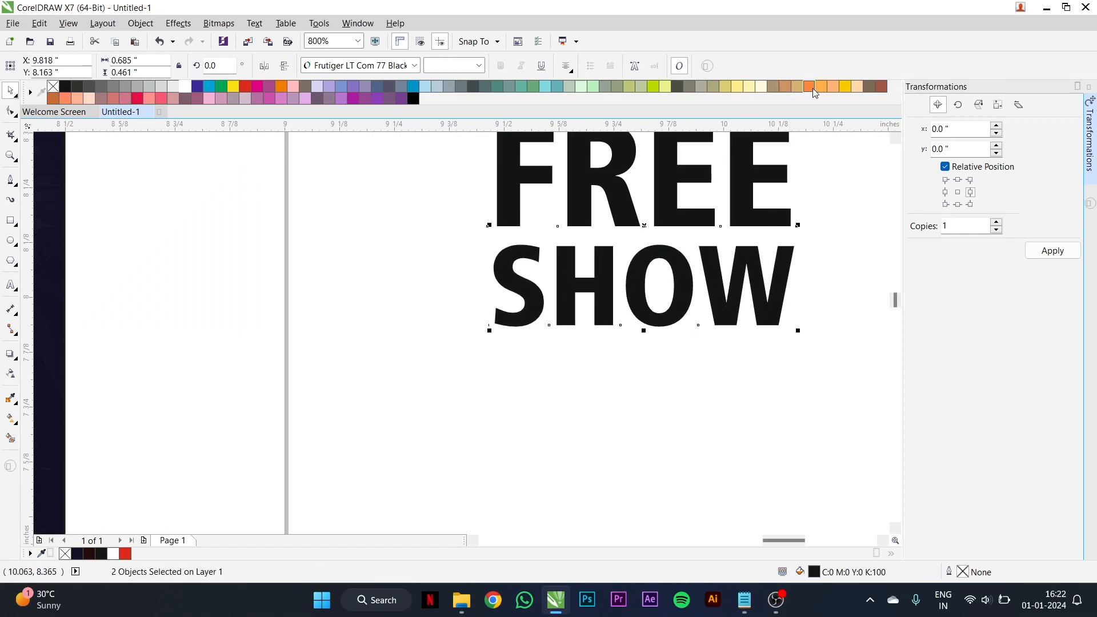
left_click(845, 87)
scroll(646, 230, "down", 2)
left_click_drag(651, 221, 407, 220)
scroll(406, 220, "up", 1)
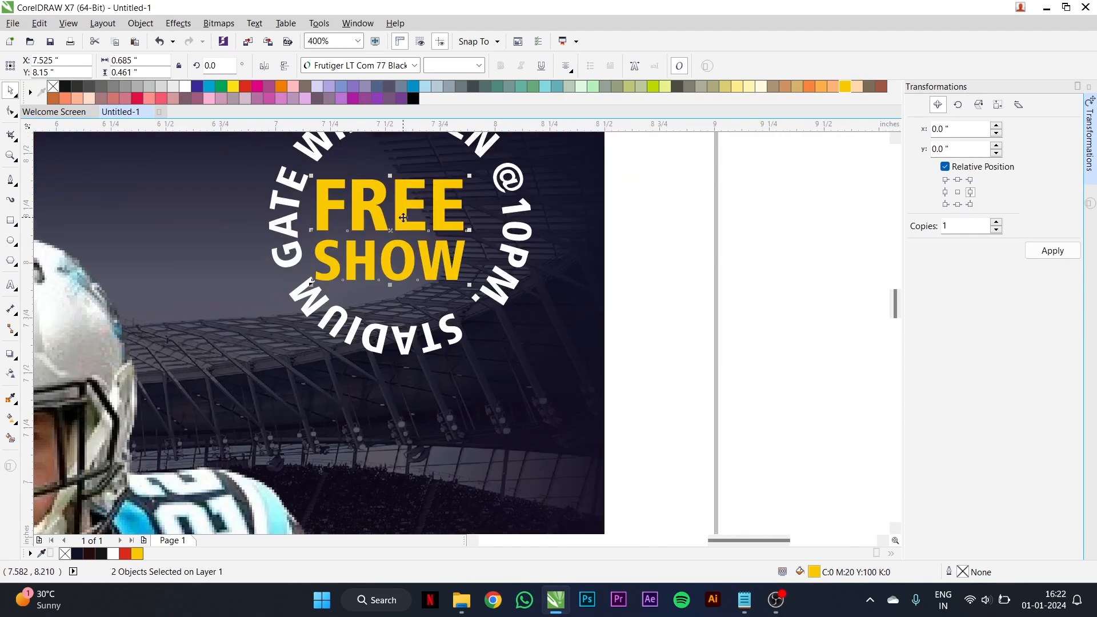
- Group the yellow FREE and SHOW texts inside the circular gate text
scroll(403, 217, "down", 1)
key("ctrl+g")
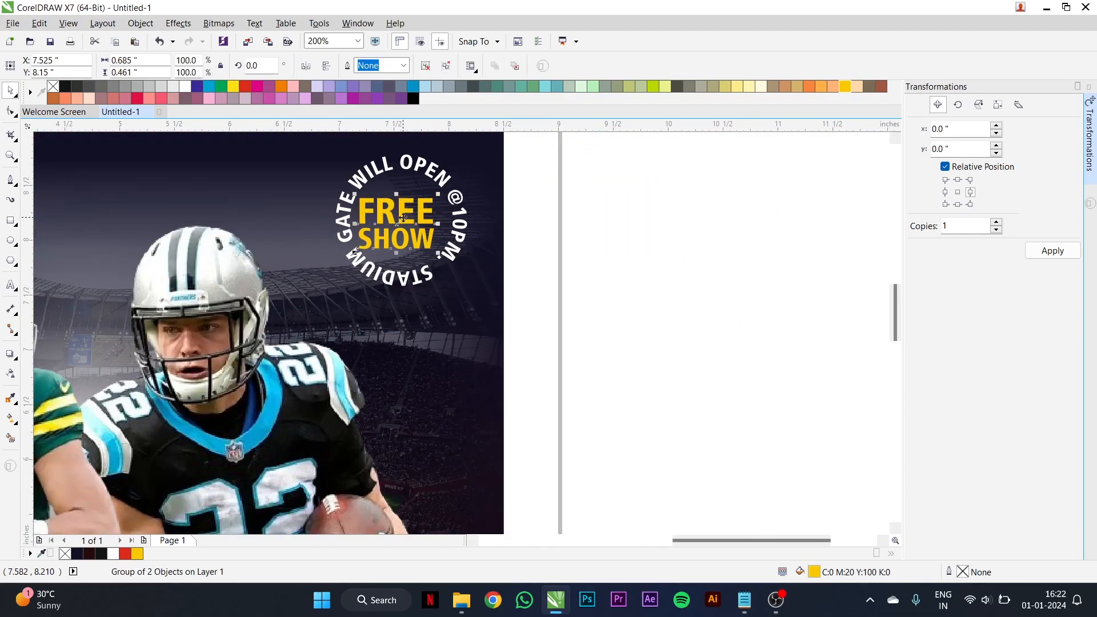
key("ctrl+z")
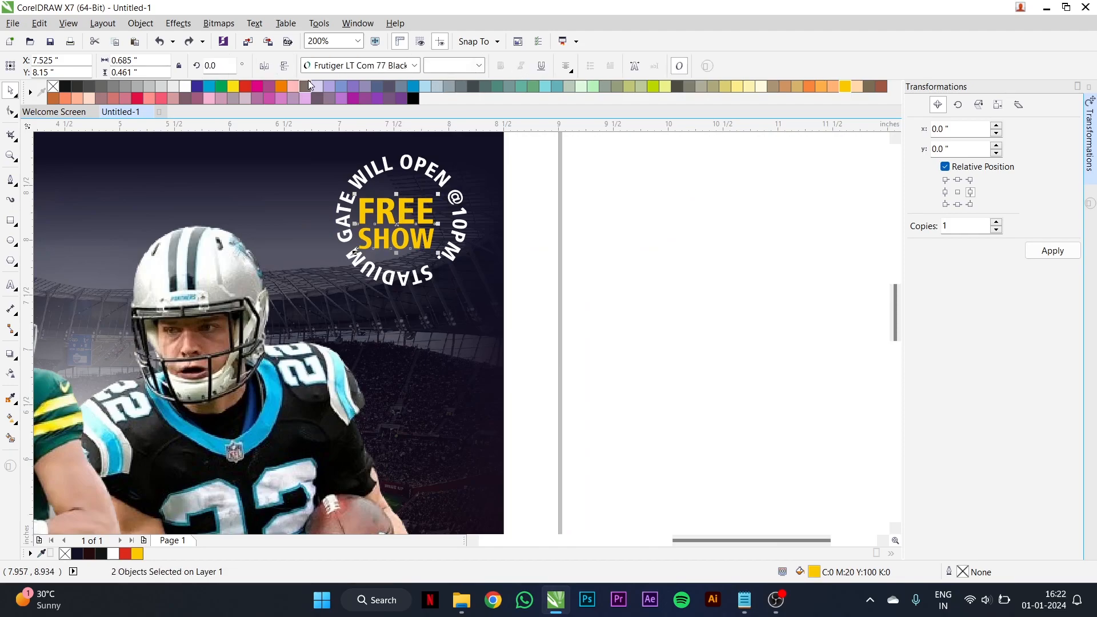
scroll(398, 212, "up", 1)
left_click(697, 227)
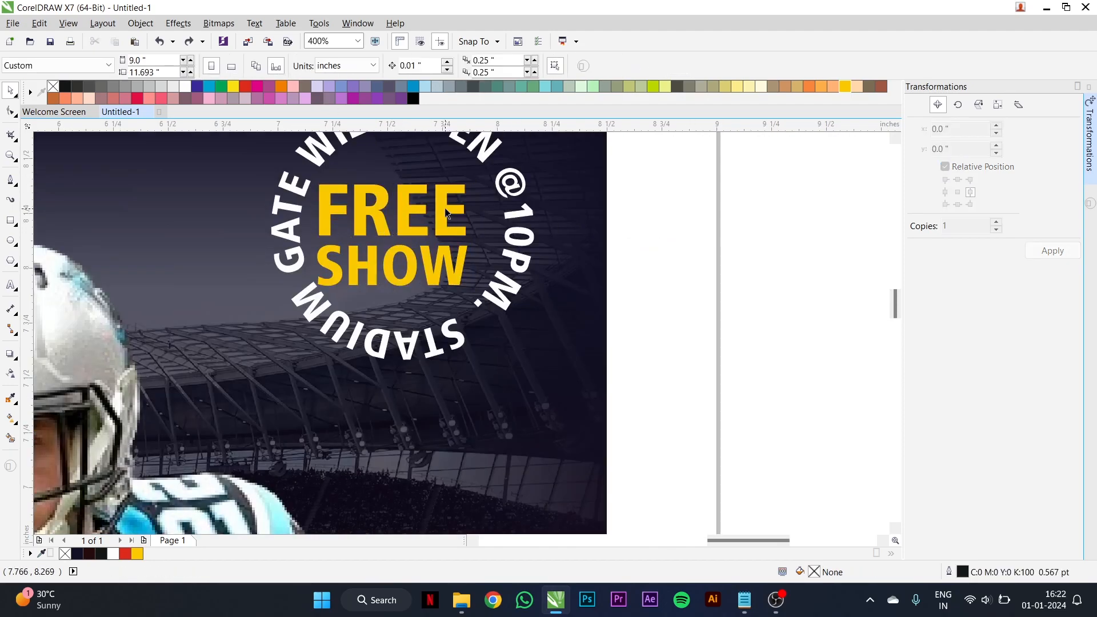
left_click(435, 267)
left_click(438, 268, "shift")
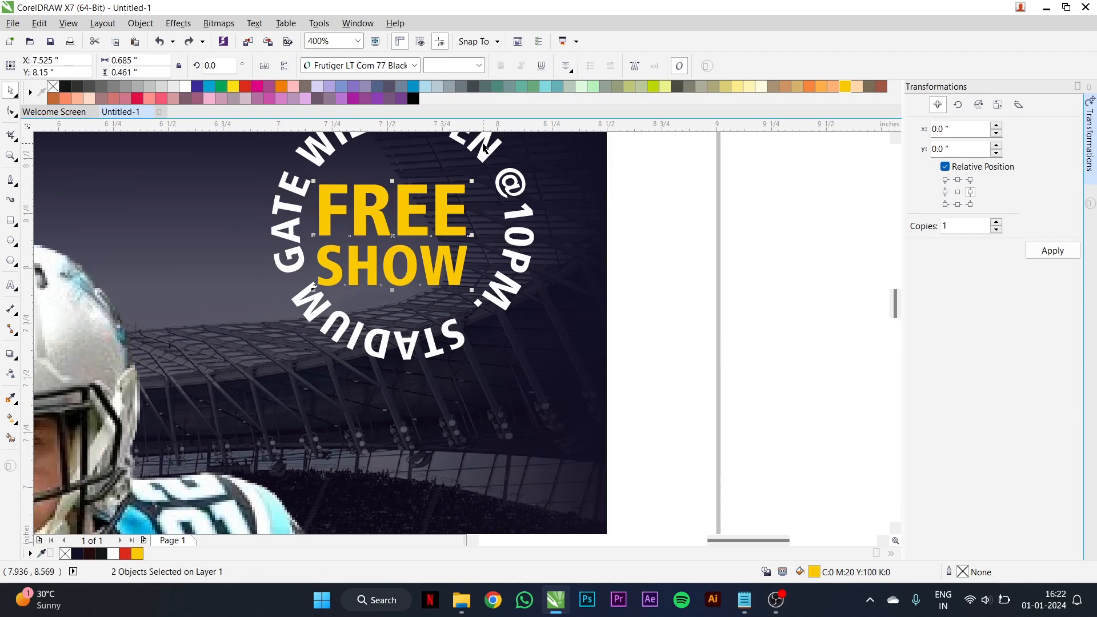
key("ctrl+g")
- Centre the FREE SHOW group horizontally and vertically within the circular text and shrink it slightly
left_click(525, 198, "shift")
key("e")
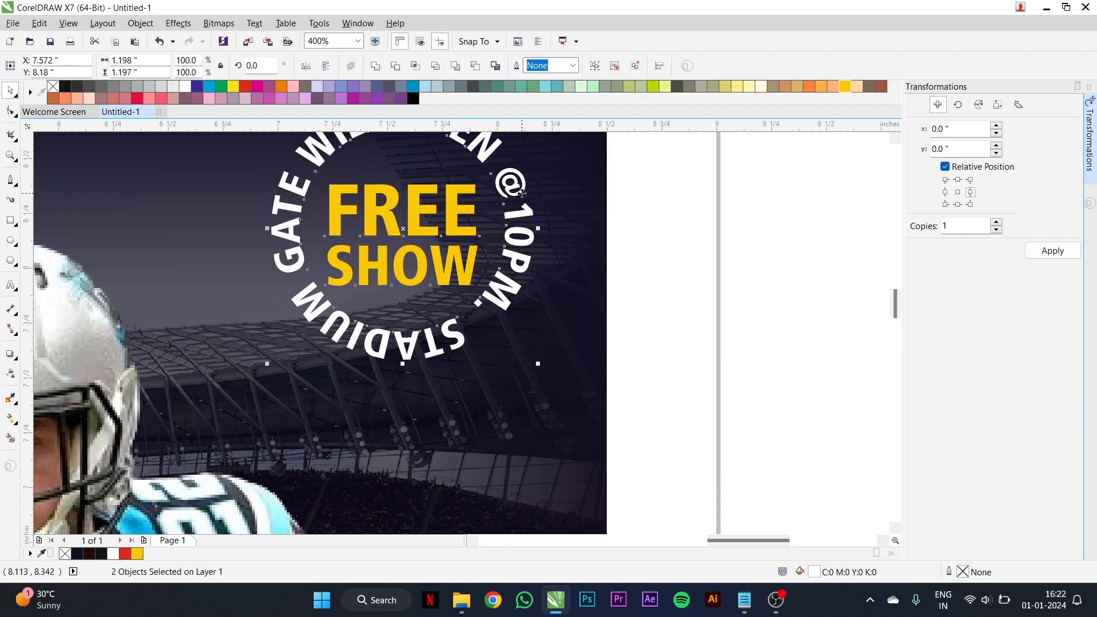
key("c")
left_click(707, 235)
left_click(488, 282)
left_click_drag(483, 280, 475, 275)
scroll(583, 266, "down", 1)
left_click(611, 257)
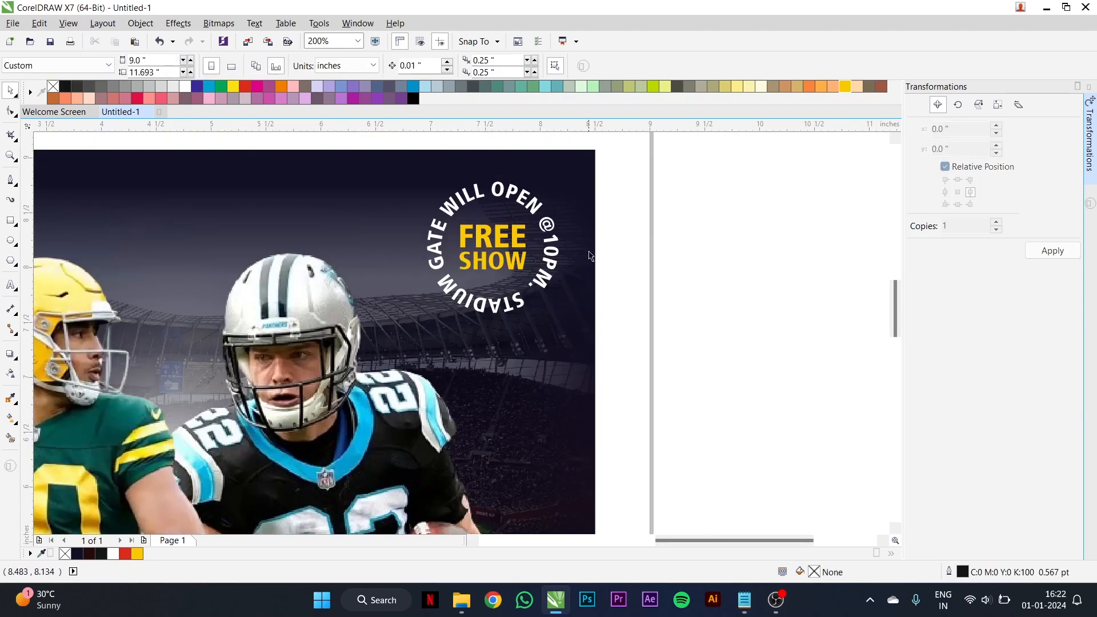
- Scale down the whole circular FREE SHOW badge and nudge it closer to the poster's upper-right corner
scroll(594, 258, "down", 1)
left_click_drag(620, 188, 498, 296)
scroll(577, 280, "up", 1)
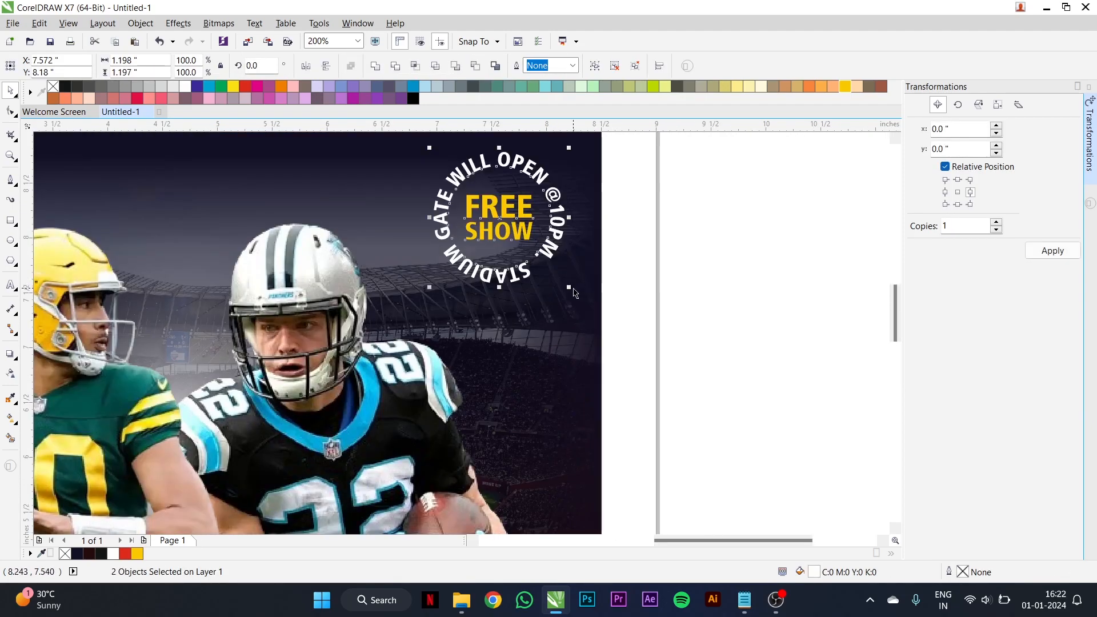
left_click_drag(571, 287, 555, 272)
scroll(512, 215, "down", 1)
left_click_drag(513, 216, 517, 213)
left_click(670, 246)
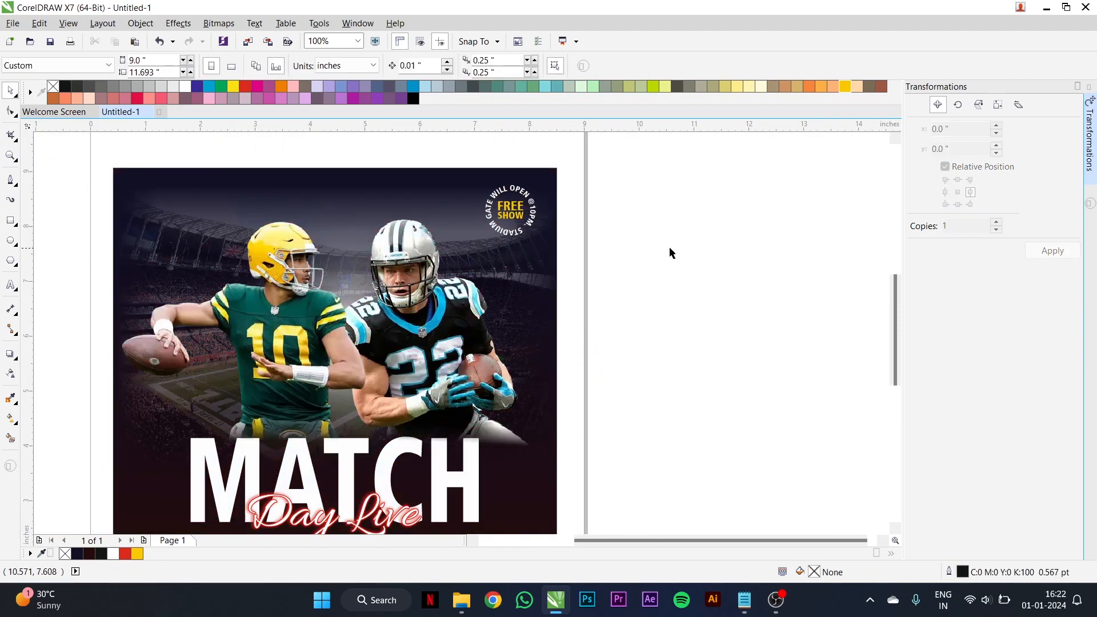
- Draw a square about 1.208 inches wide beside the dark colour swatches above the poster
scroll(670, 246, "down", 1)
scroll(449, 262, "up", 1)
scroll(436, 236, "down", 1)
scroll(429, 222, "up", 1)
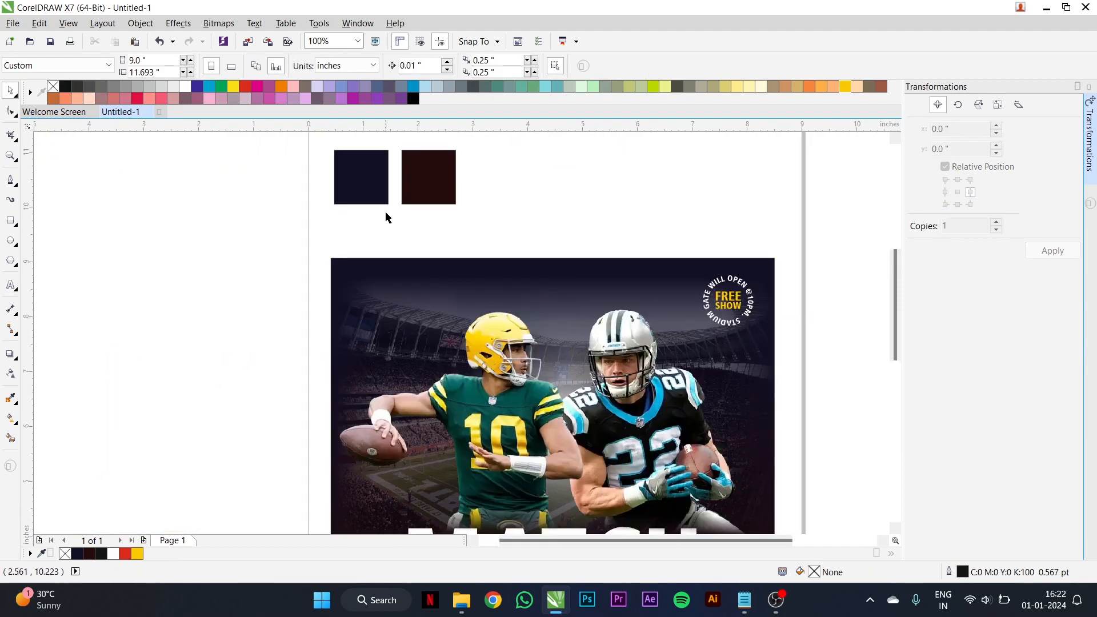
left_click(11, 220)
left_click_drag(428, 182, 494, 249)
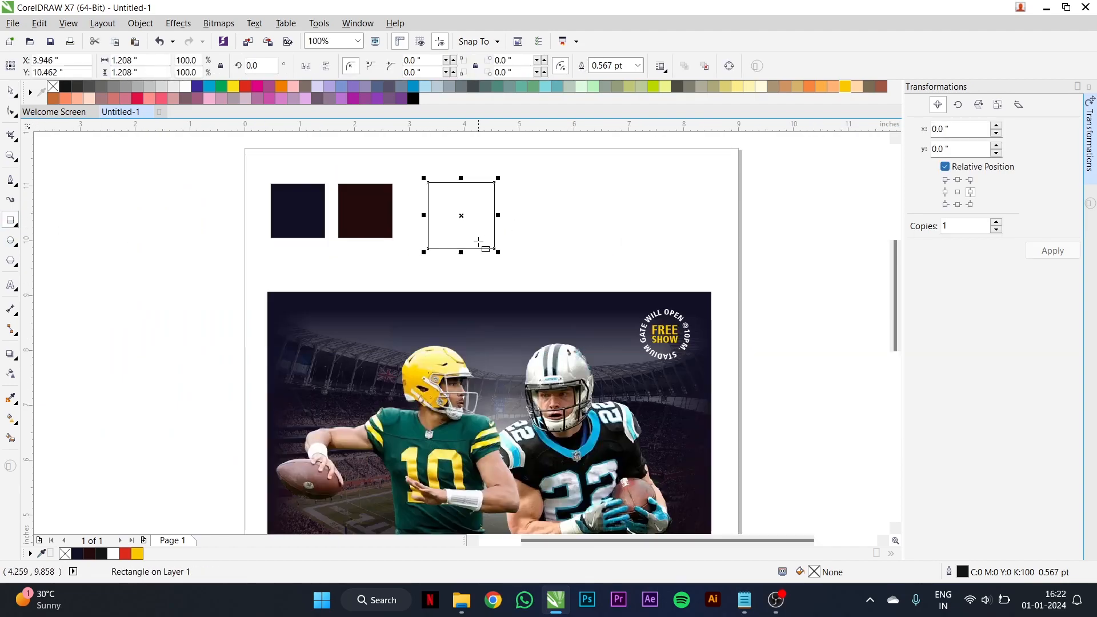
key("space")
scroll(501, 251, "up", 1)
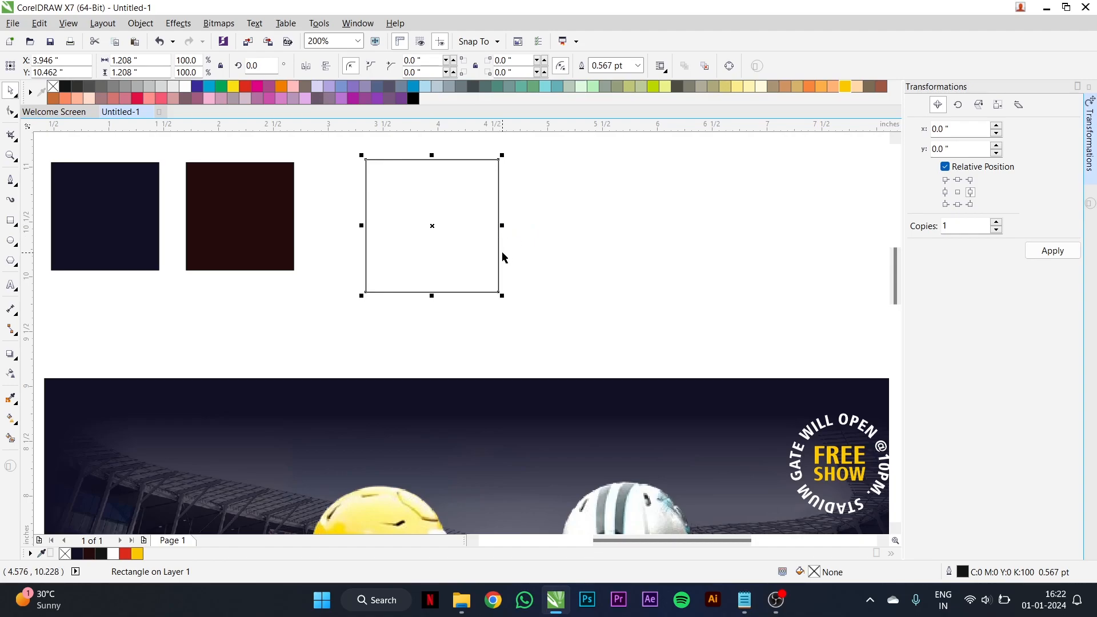
- Convert the square to curves and slant its left side by moving the lower-left node inward
left_click(11, 112)
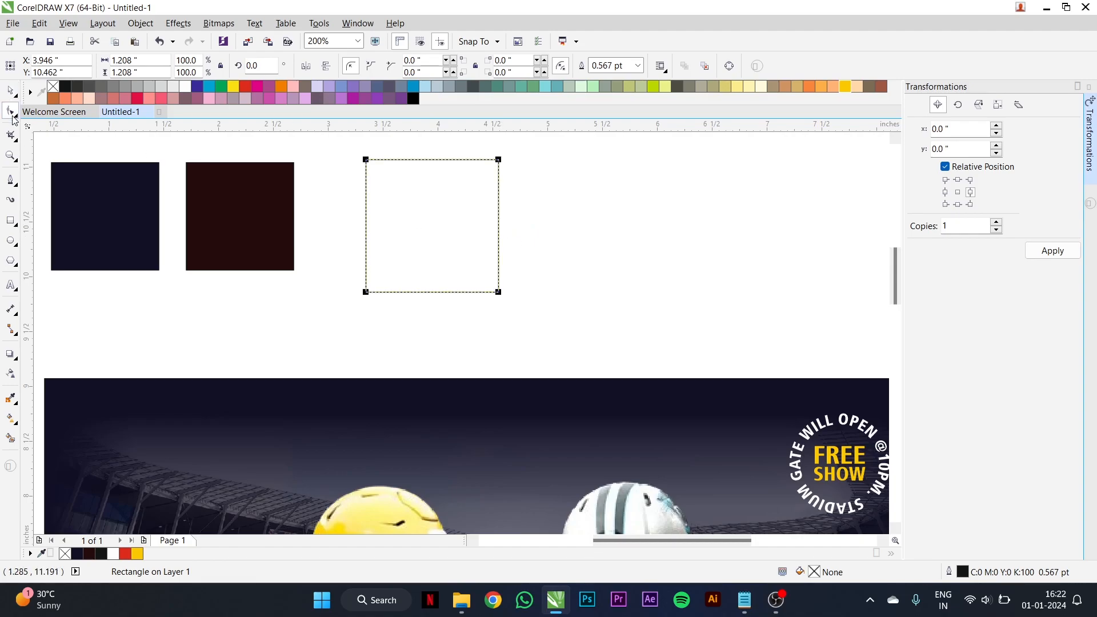
key("ctrl+q")
left_click_drag(365, 291, 387, 291)
key("space")
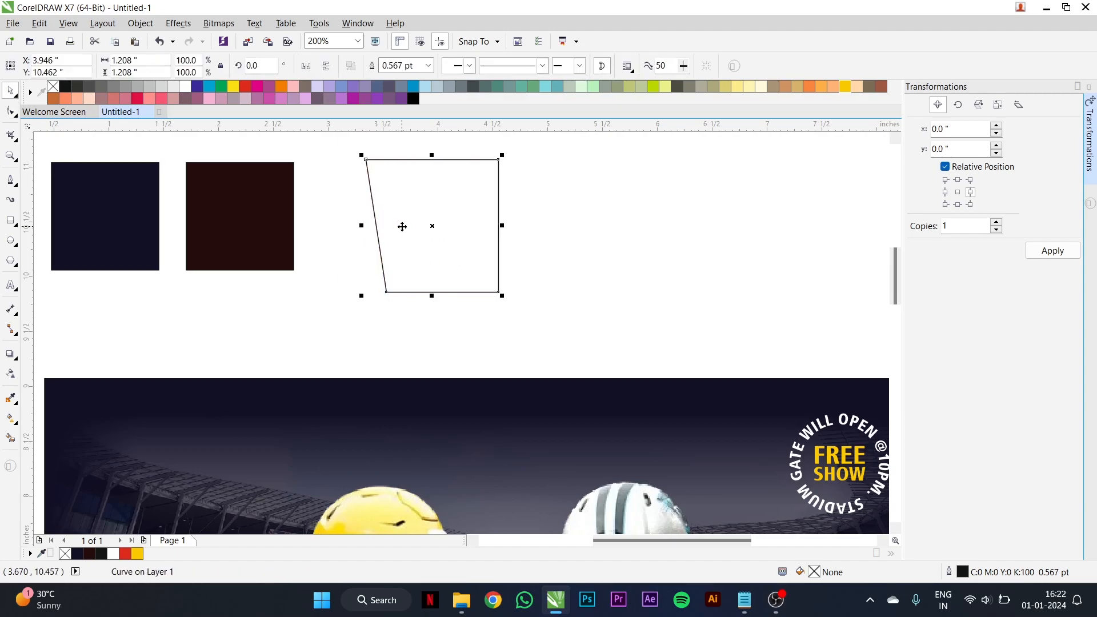
- Weld the slanted shape with a mirrored copy into a symmetrical trapezoid and narrow it to about 1.214 inches
left_click_drag(402, 227, 568, 228)
left_click(312, 66)
left_click_drag(578, 225, 445, 223)
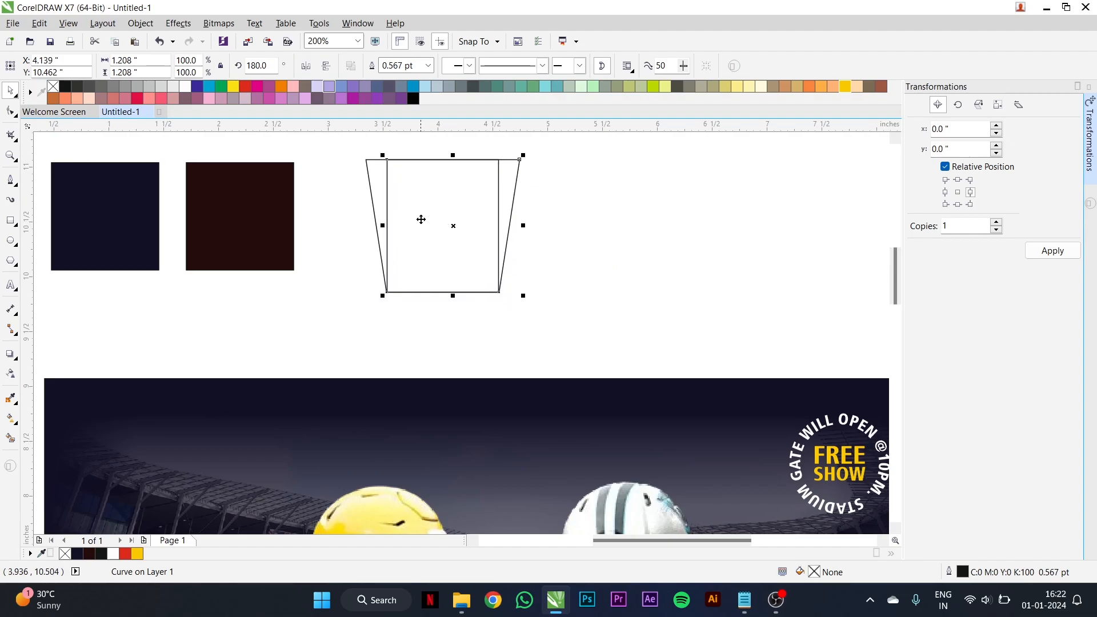
left_click(374, 177, "shift")
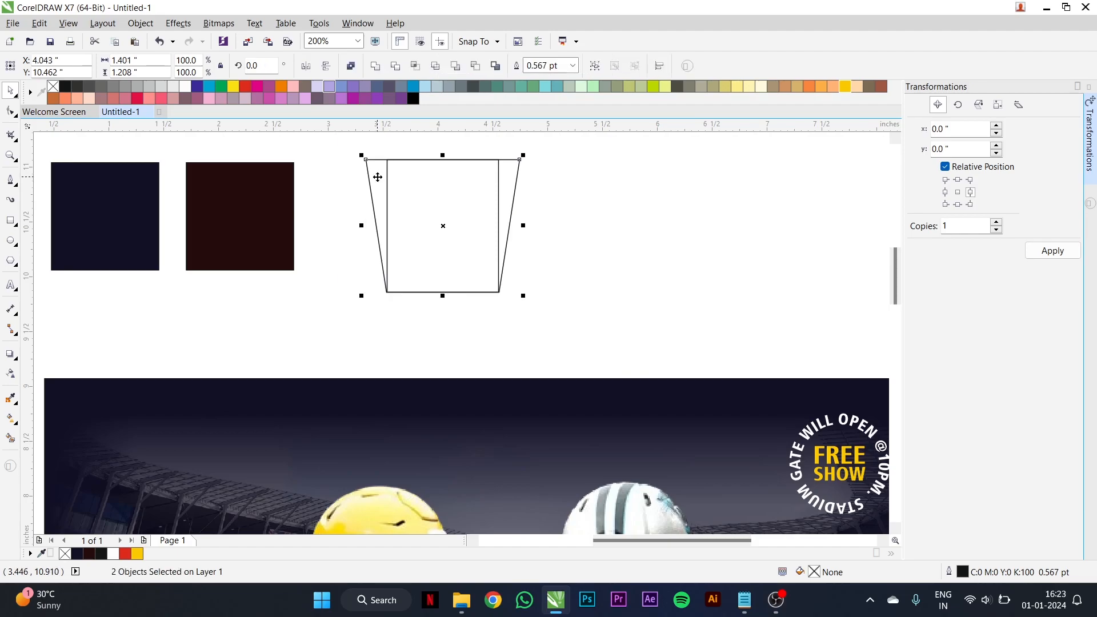
left_click(376, 67)
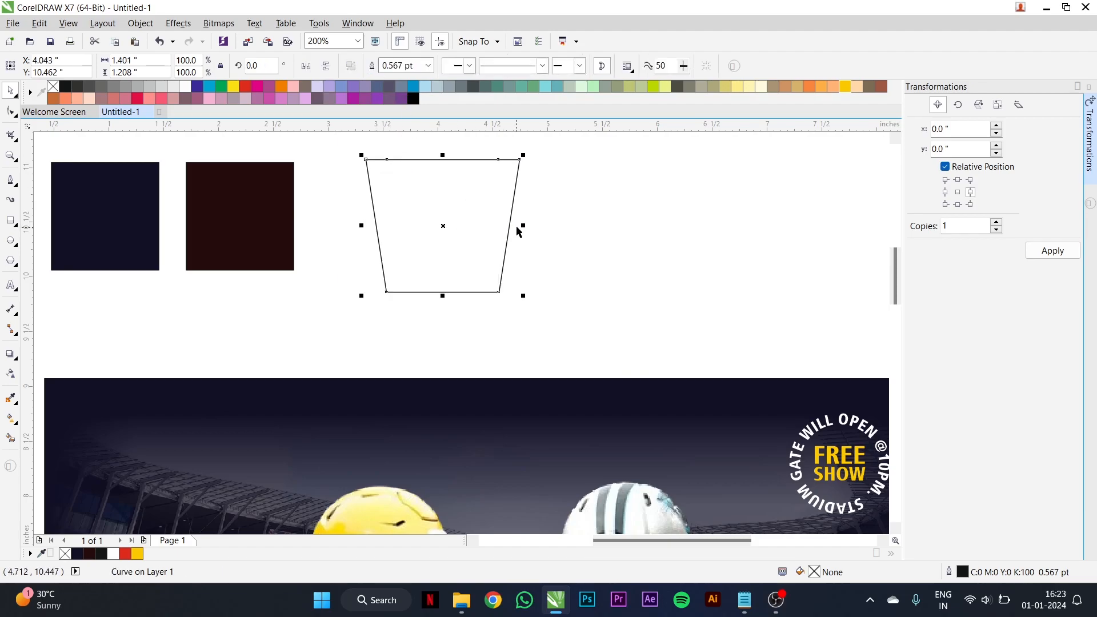
left_click_drag(516, 226, 512, 225)
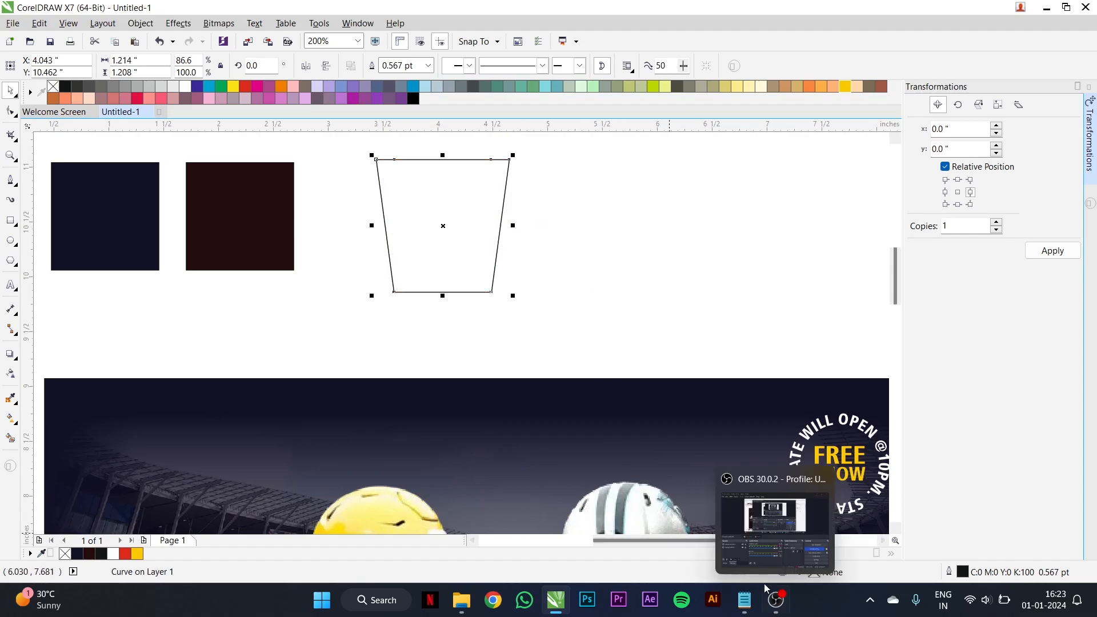
- Copy the line "jan 26 friday" from the Notepad notes and paste it as text beside the trapezoid in CorelDRAW
left_click(745, 599)
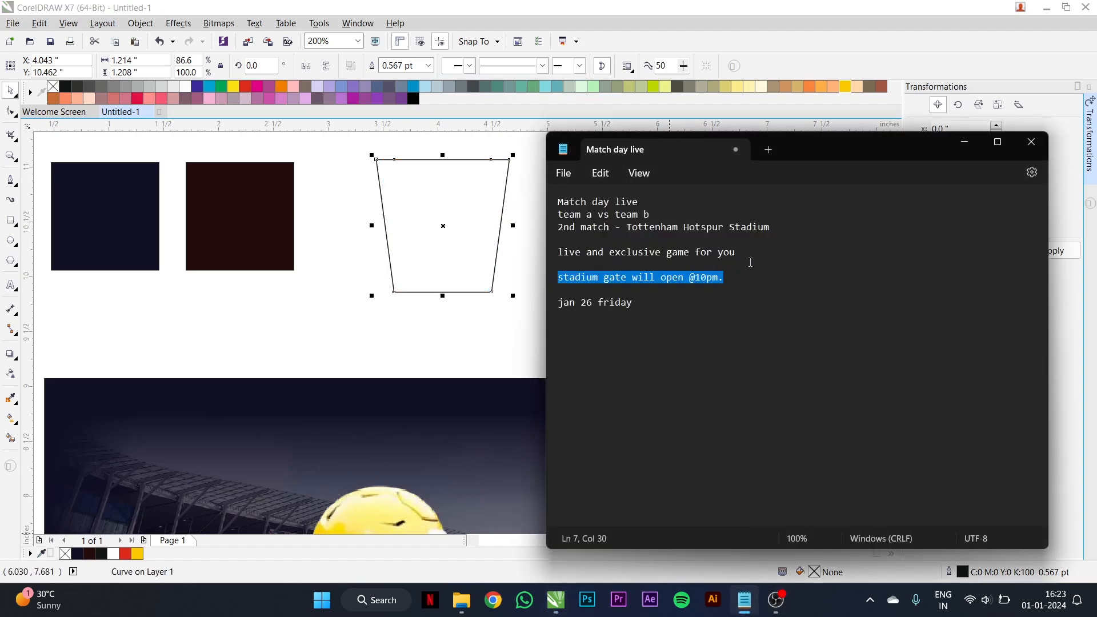
left_click(769, 259)
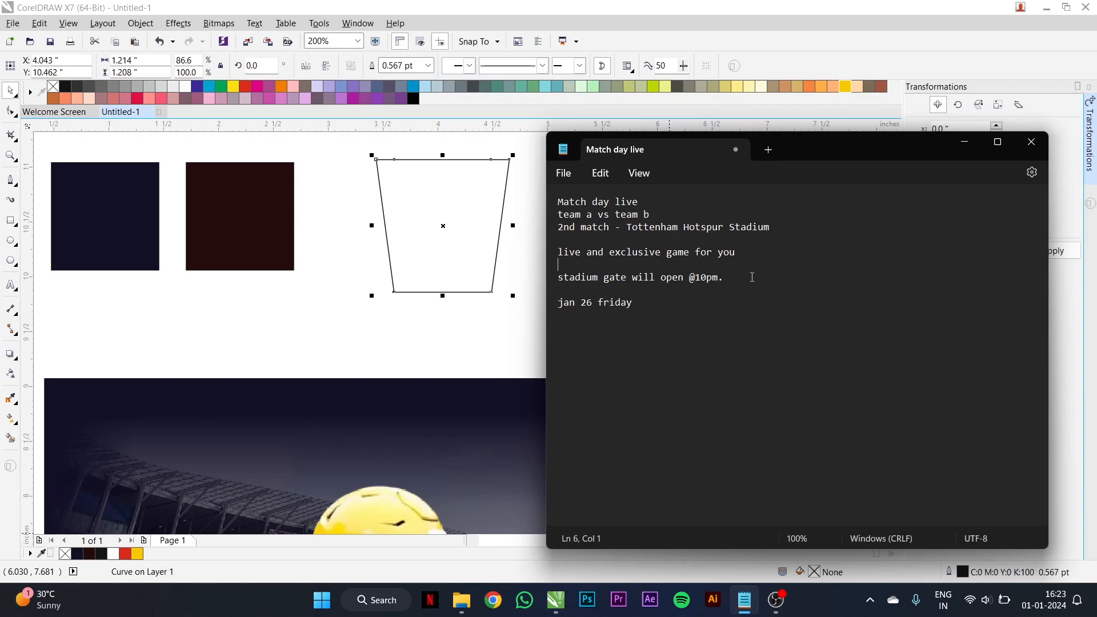
triple_click(665, 301)
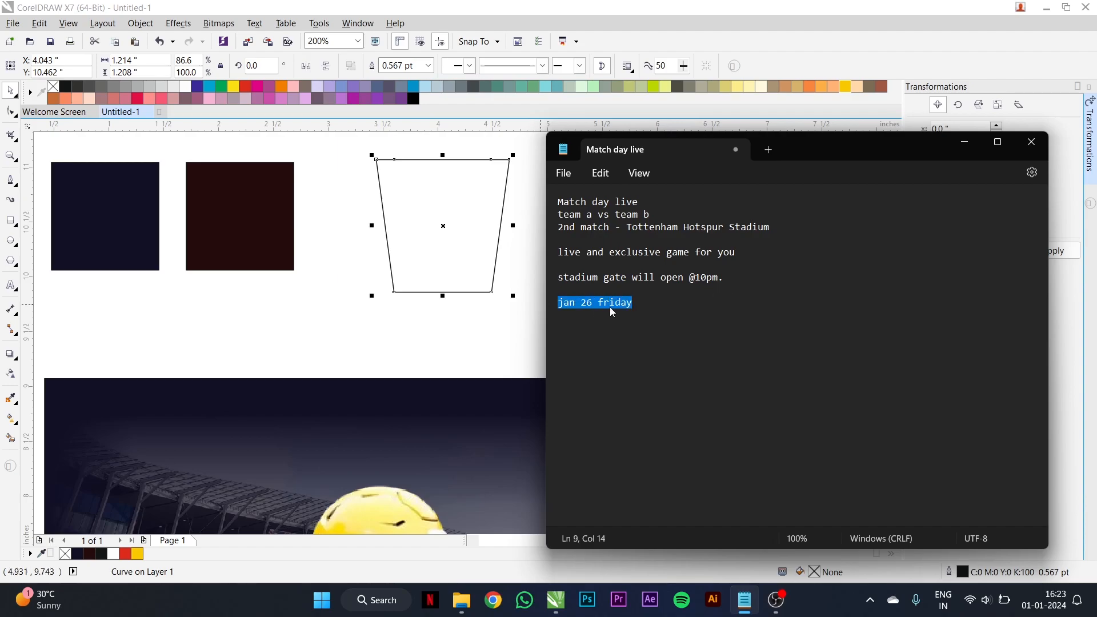
left_click(503, 313)
left_click(10, 285)
left_click(628, 216)
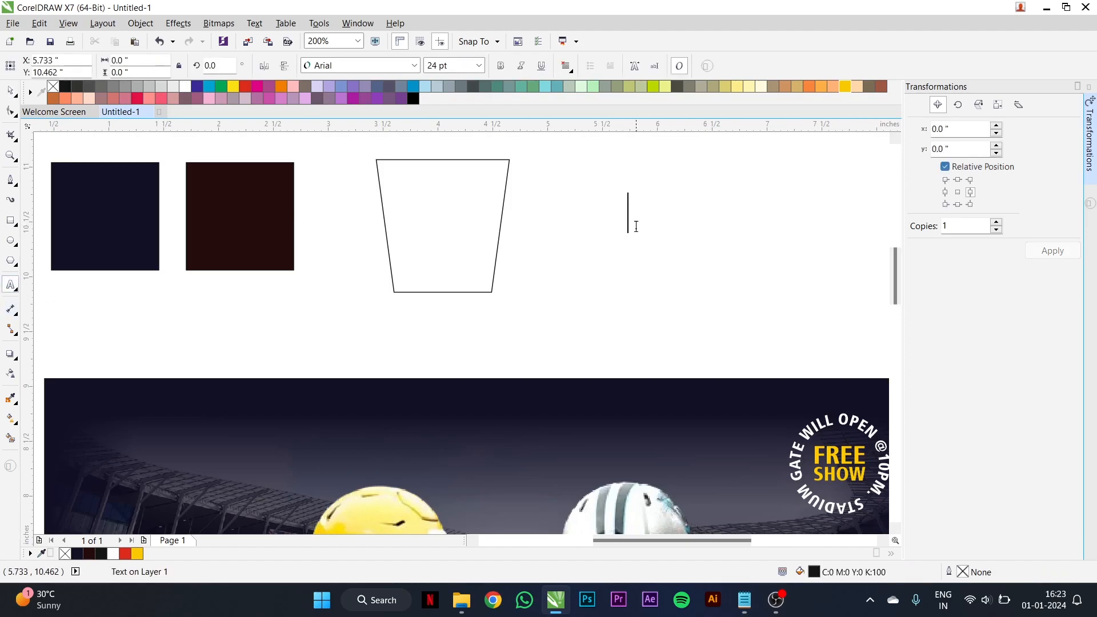
key("ctrl+v")
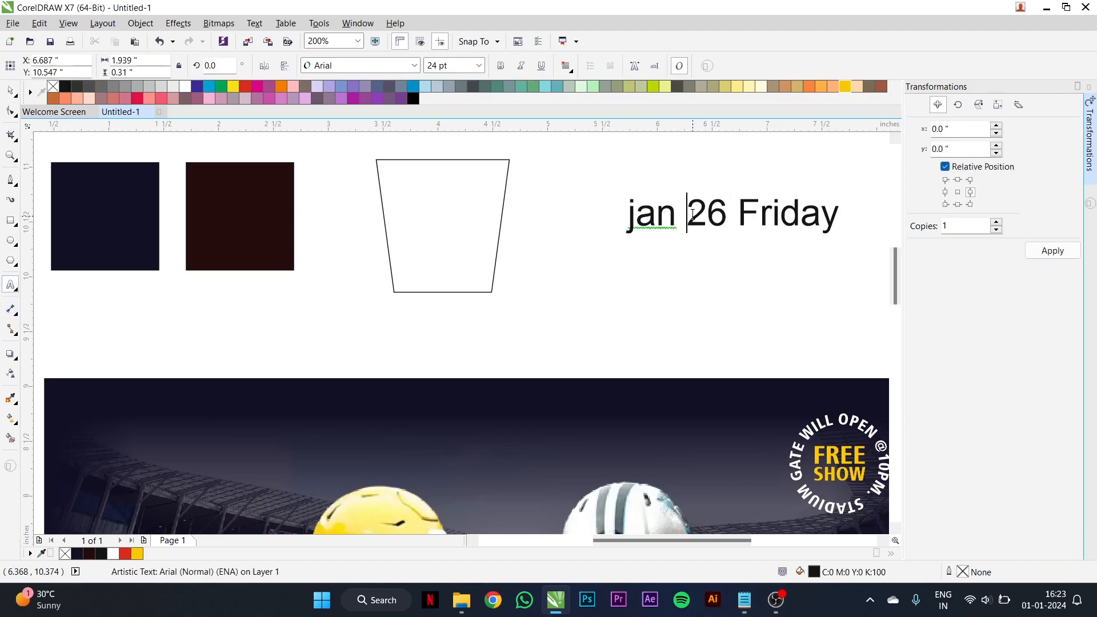
- Break the date text into three lines and move "Friday" into its own text object below
key("Return")
key("Return")
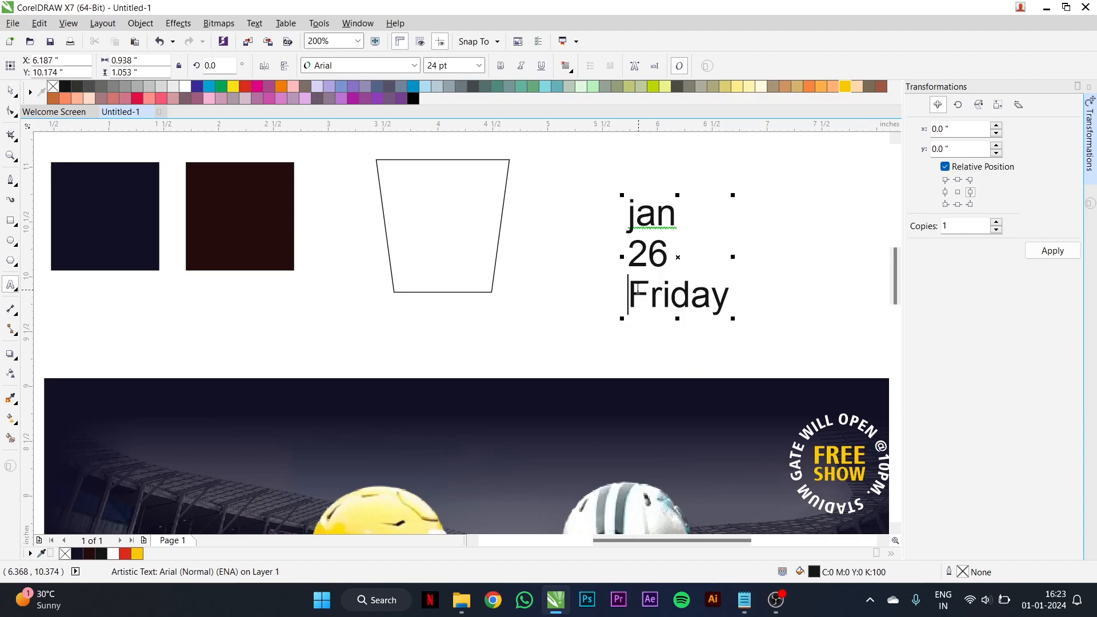
left_click_drag(631, 289, 746, 289)
key("ctrl+x")
left_click(630, 329)
key("ctrl+v")
- Move "26" out of the date text into a separate text object beside "jan"
left_click(668, 257)
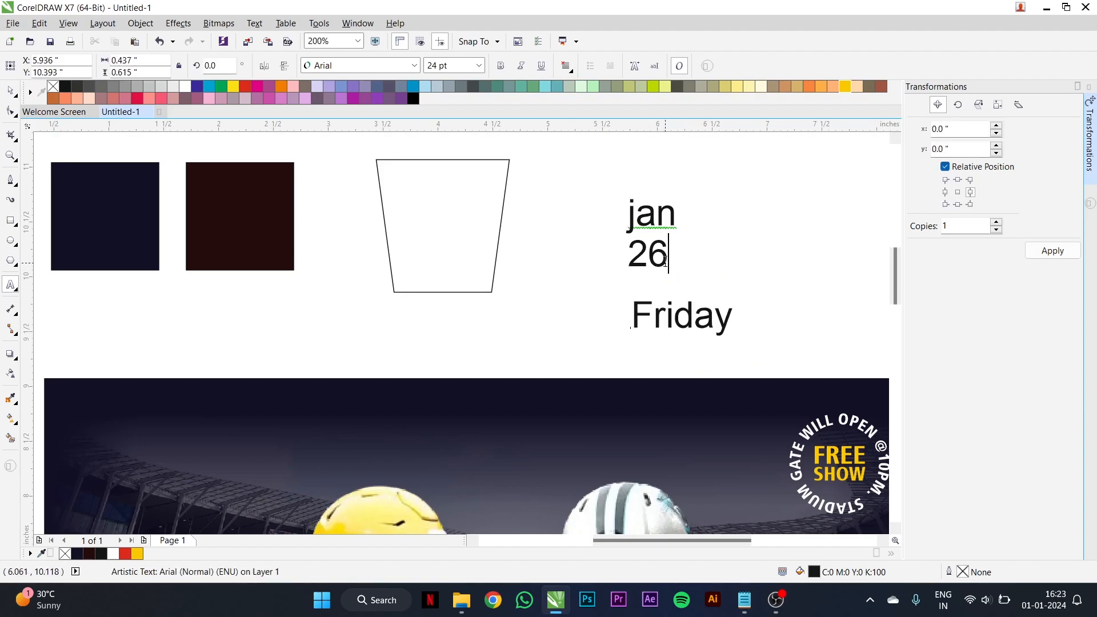
left_click_drag(669, 257, 627, 260)
key("ctrl+x")
left_click(758, 185)
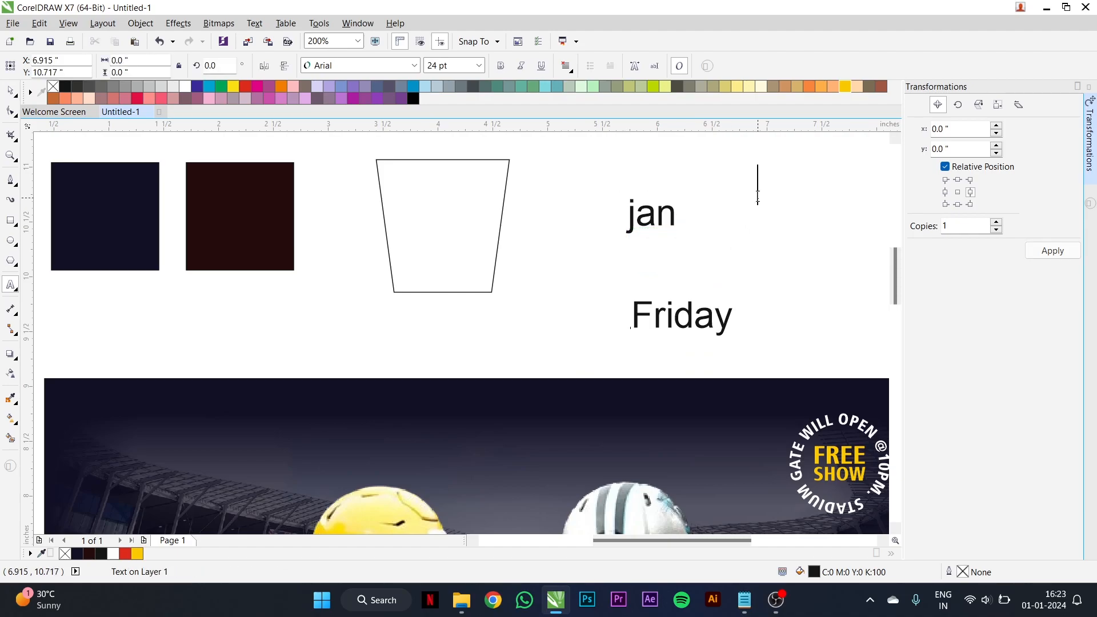
key("ctrl+v")
key("ctrl+space")
- Change the "jan" text to uppercase
double_click(660, 224)
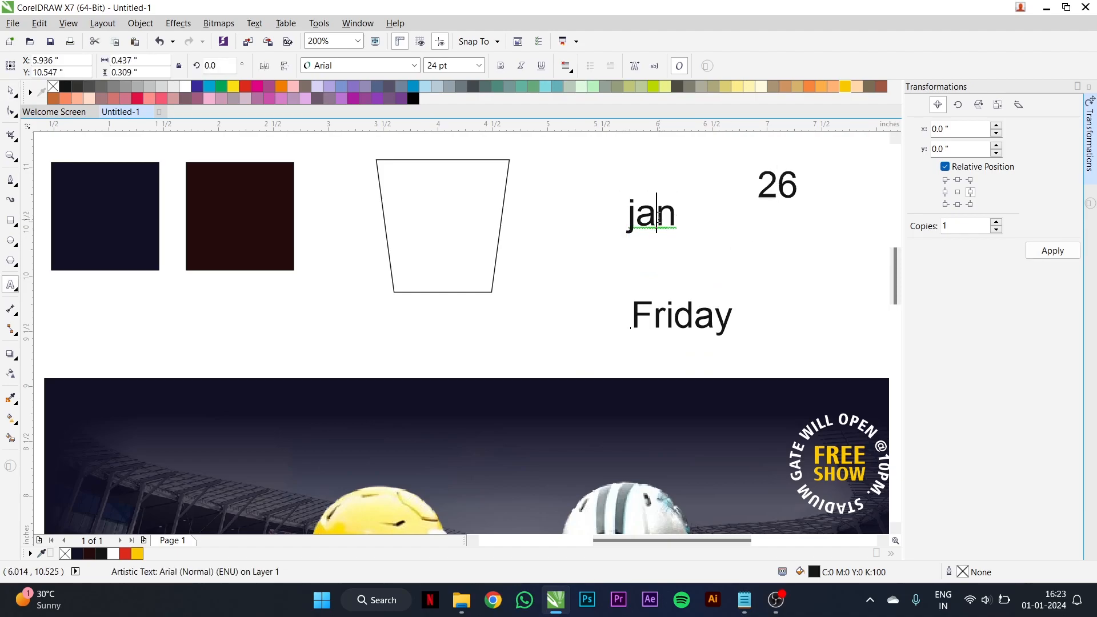
key("ctrl+a")
right_click(660, 221)
mouse_move(798, 350)
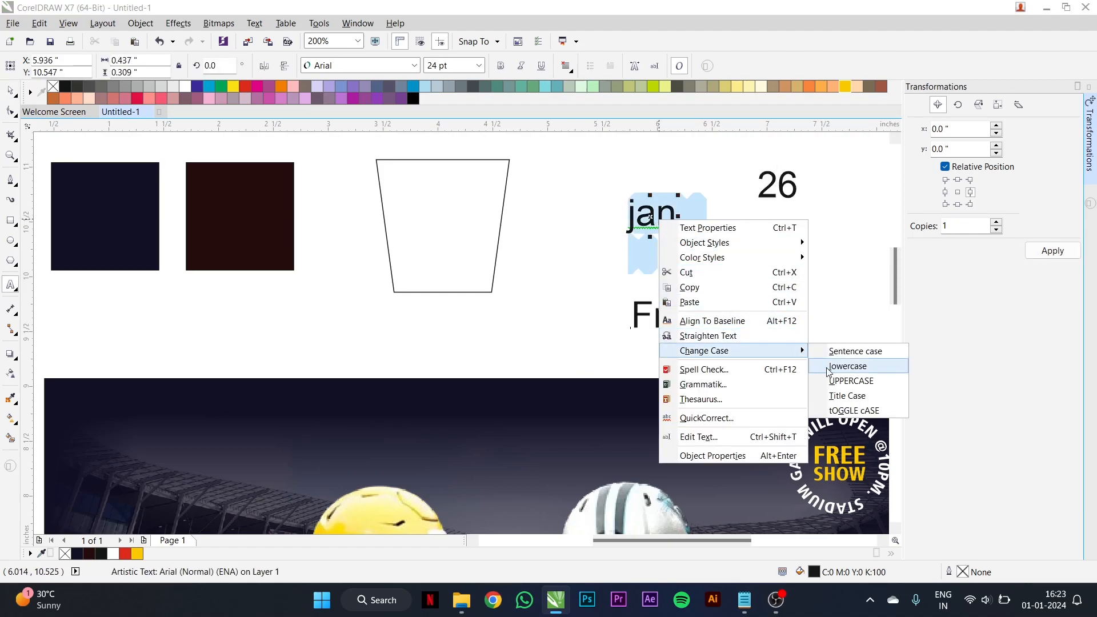
left_click(840, 379)
key("ctrl+space")
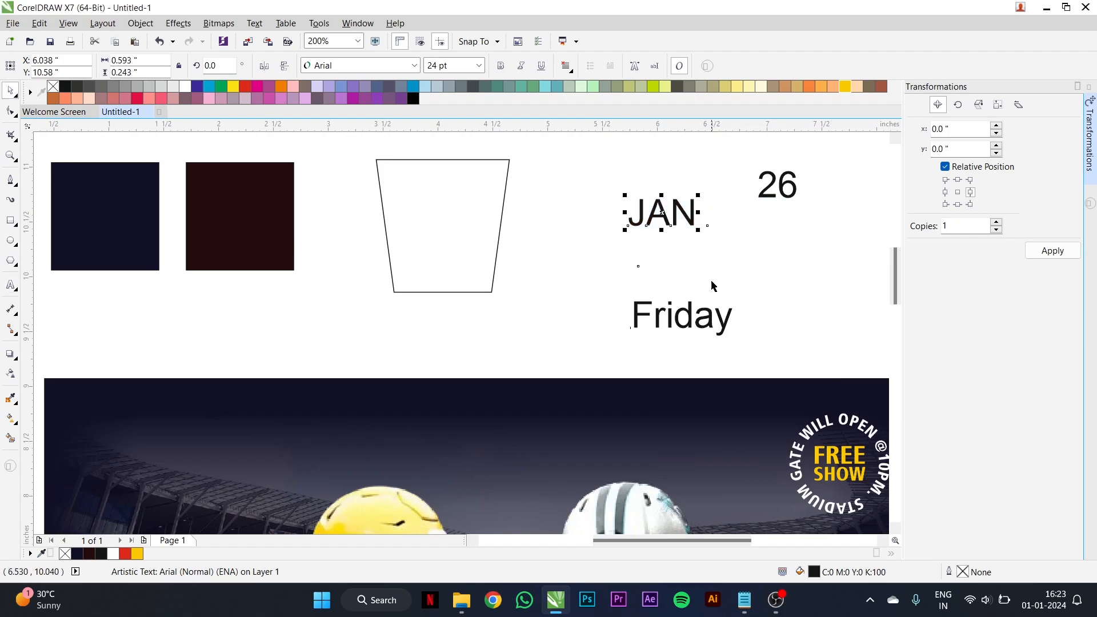
- Convert the "Friday" text to uppercase as well
double_click(693, 319)
key("ctrl+a")
right_click(692, 319)
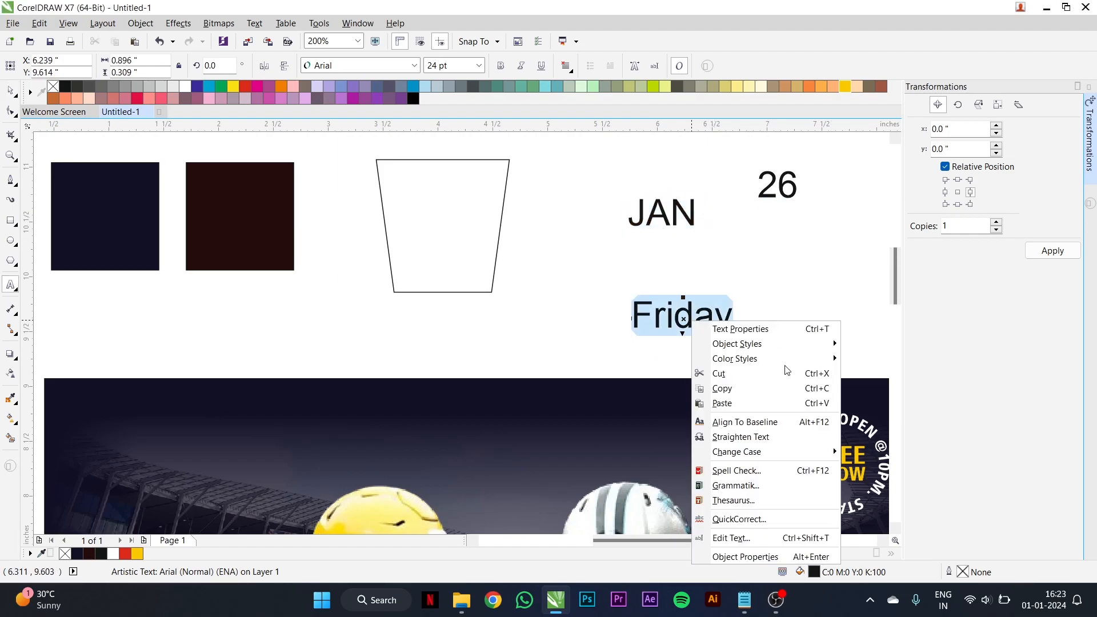
mouse_move(833, 447)
left_click(880, 483)
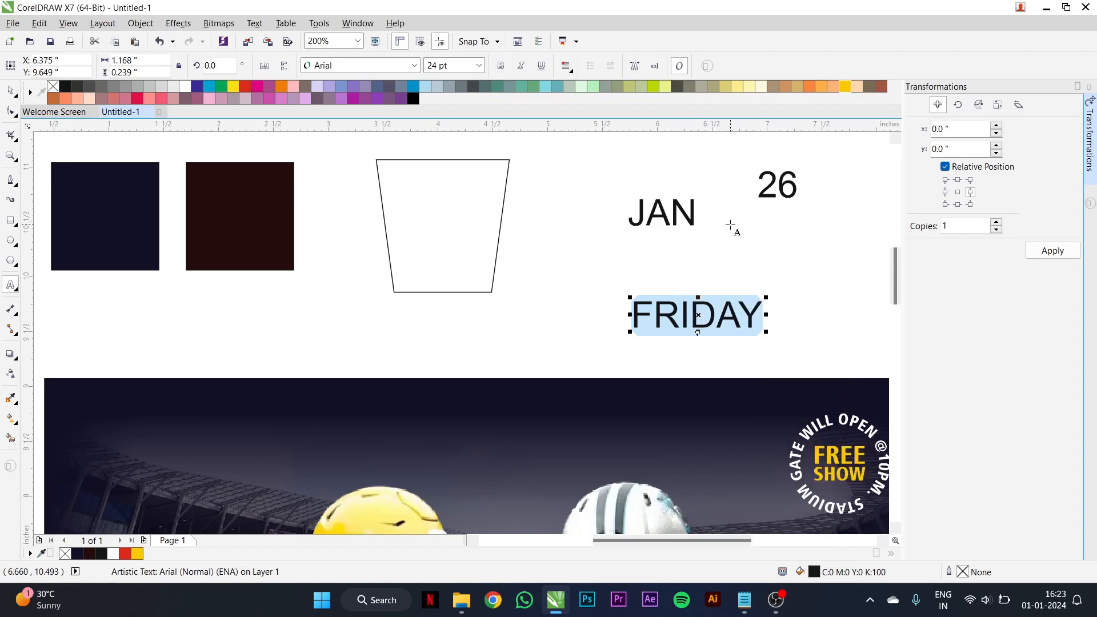
key("ctrl+space")
- Set the font of "JAN", "26" and "FRIDAY" to Frutiger LT Com 77 Black Cn
left_click(690, 220, "shift")
left_click(767, 197, "shift")
left_click(354, 68)
left_click(365, 93)
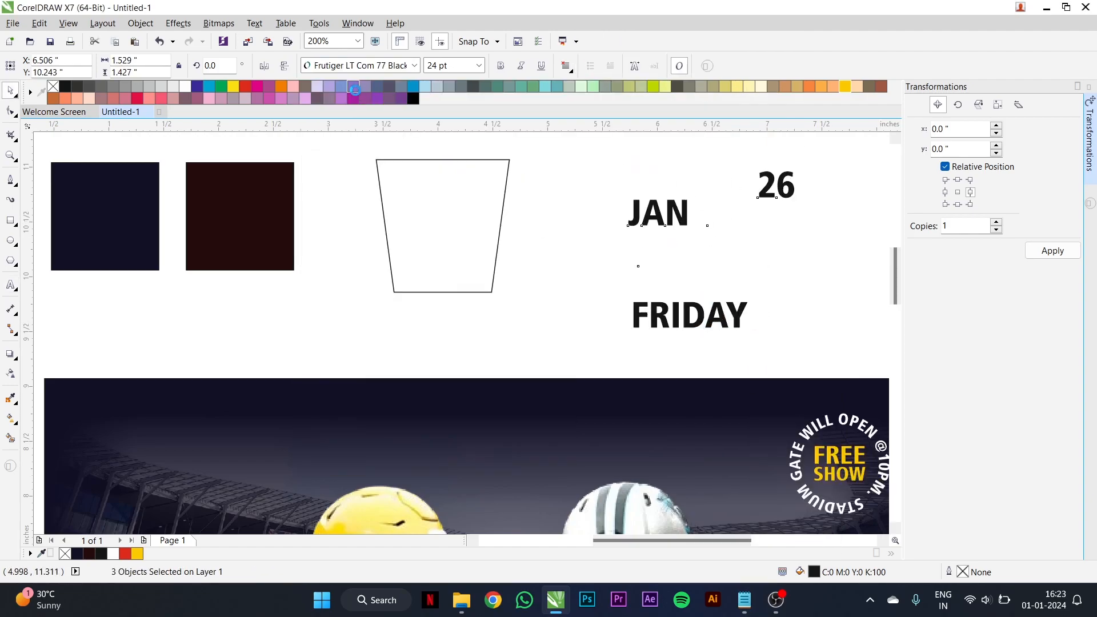
- Stack "26" below "JAN", enlarged to about 41 pt, and place "FRIDAY" beneath it, reduced to about 14 pt
left_click(696, 221)
left_click(772, 180)
left_click_drag(771, 180, 708, 306)
scroll(675, 250, "up", 2)
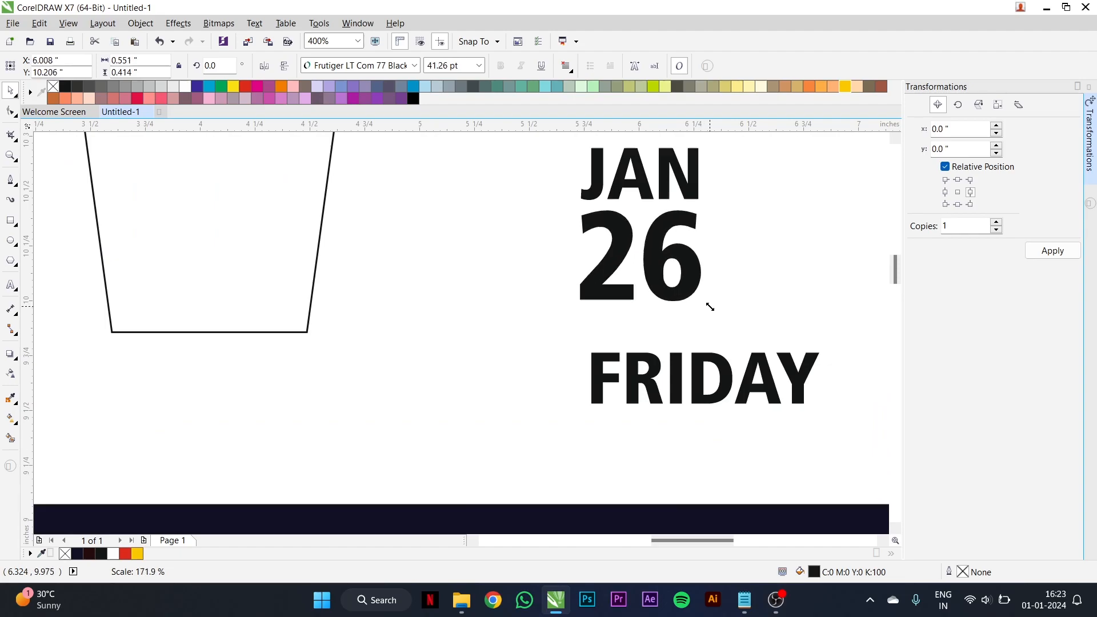
left_click_drag(671, 365, 634, 326)
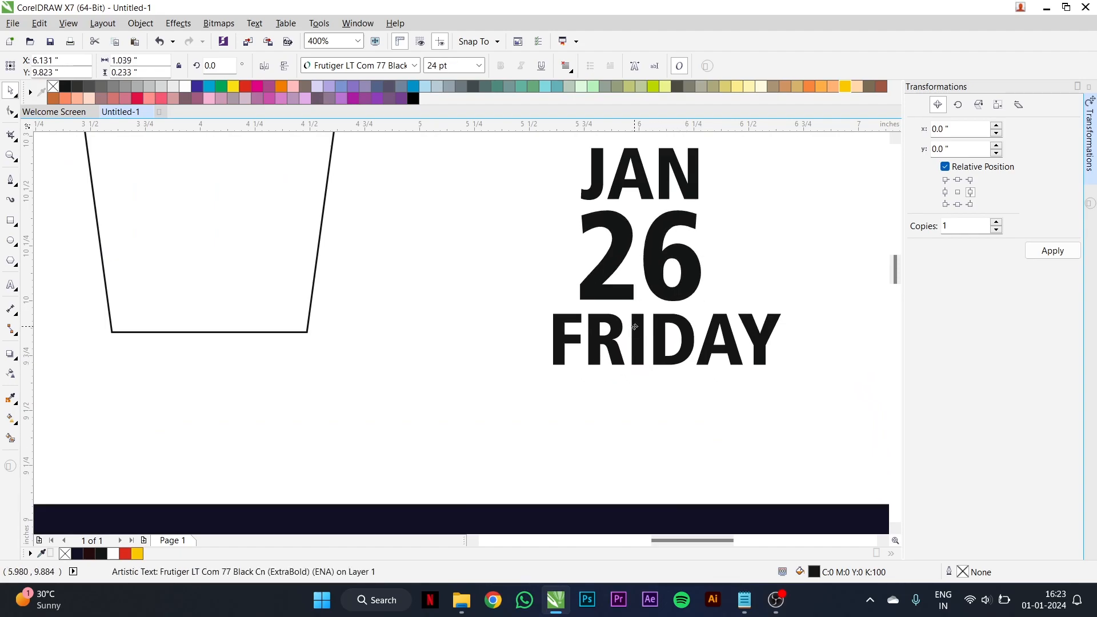
left_click_drag(781, 370, 676, 335)
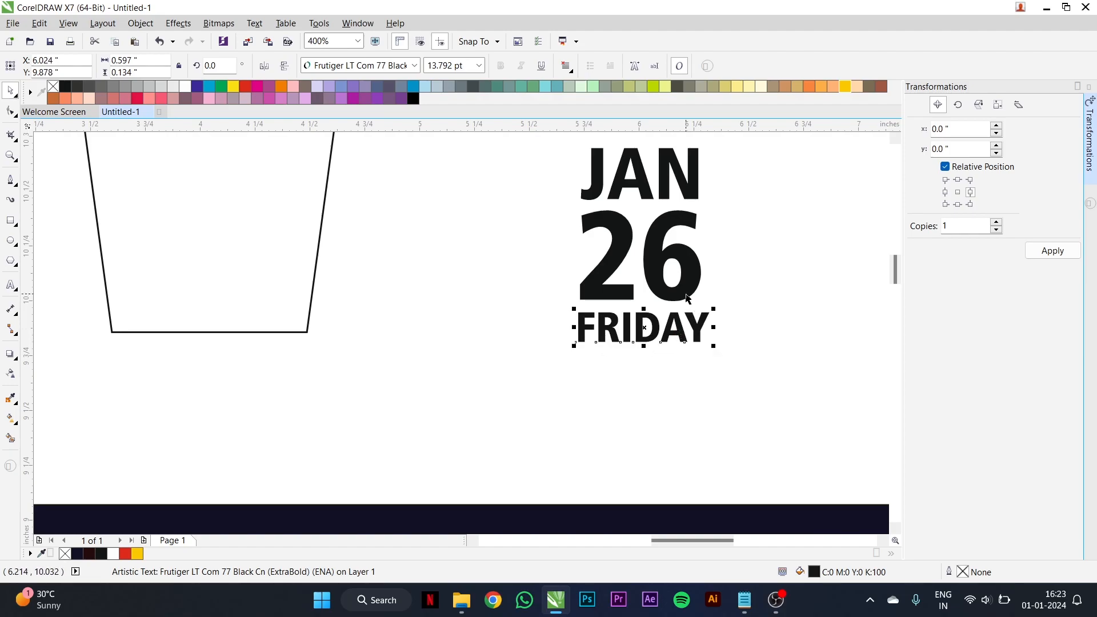
- Align the centers of the three stacked date texts on a common vertical axis
left_click(694, 268, "shift")
key("c")
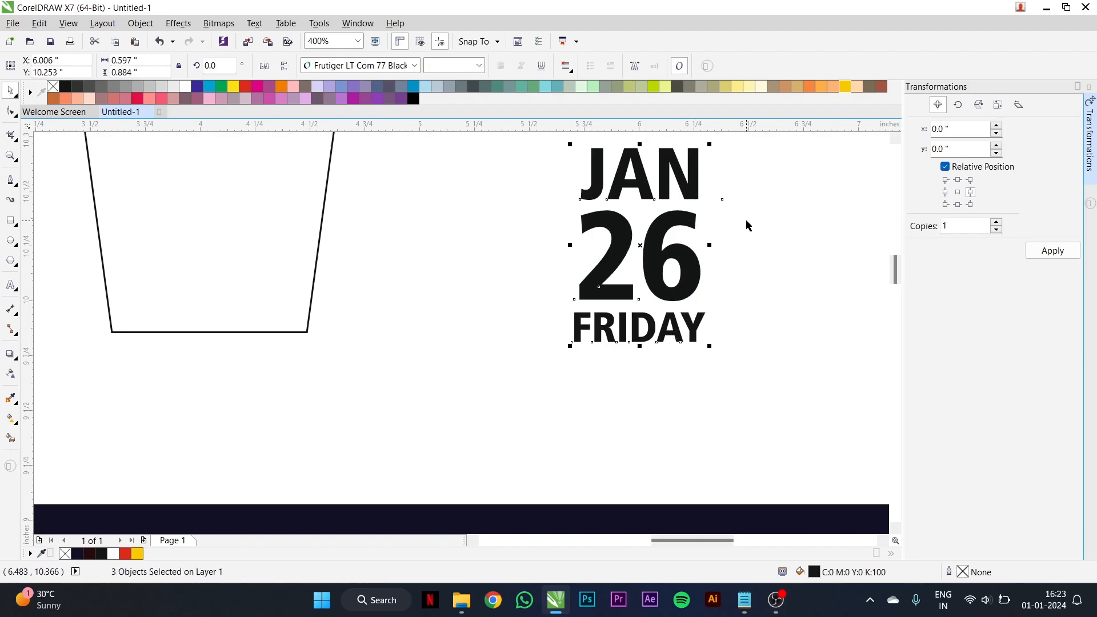
left_click(754, 222)
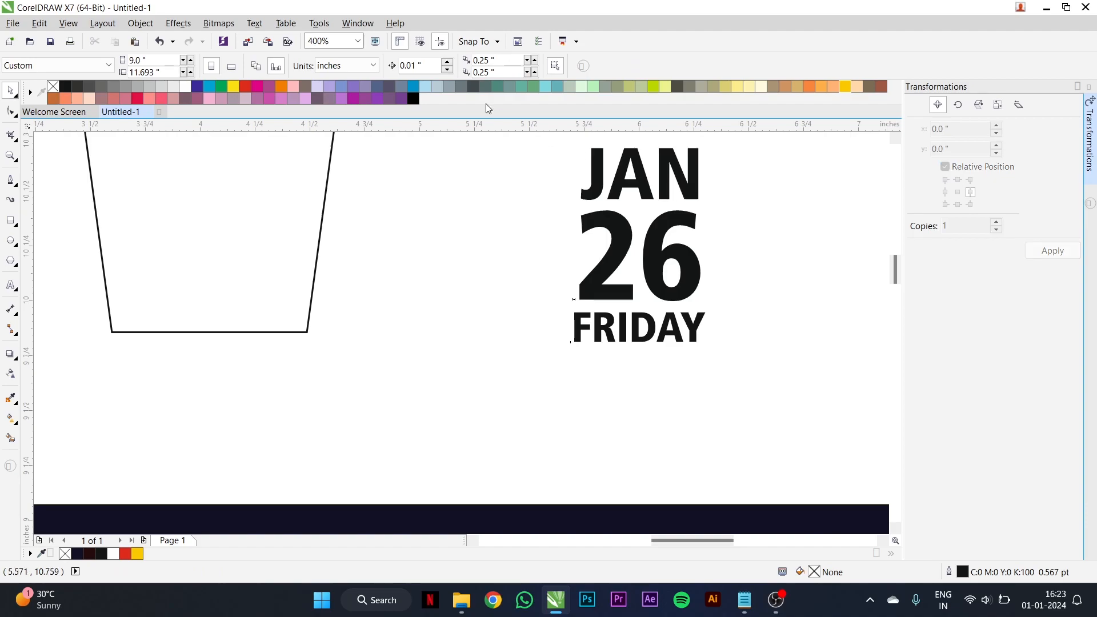
- Group the three date texts and apply an envelope created from the trapezoid's outline to the group
left_click(357, 22)
mouse_move(439, 223)
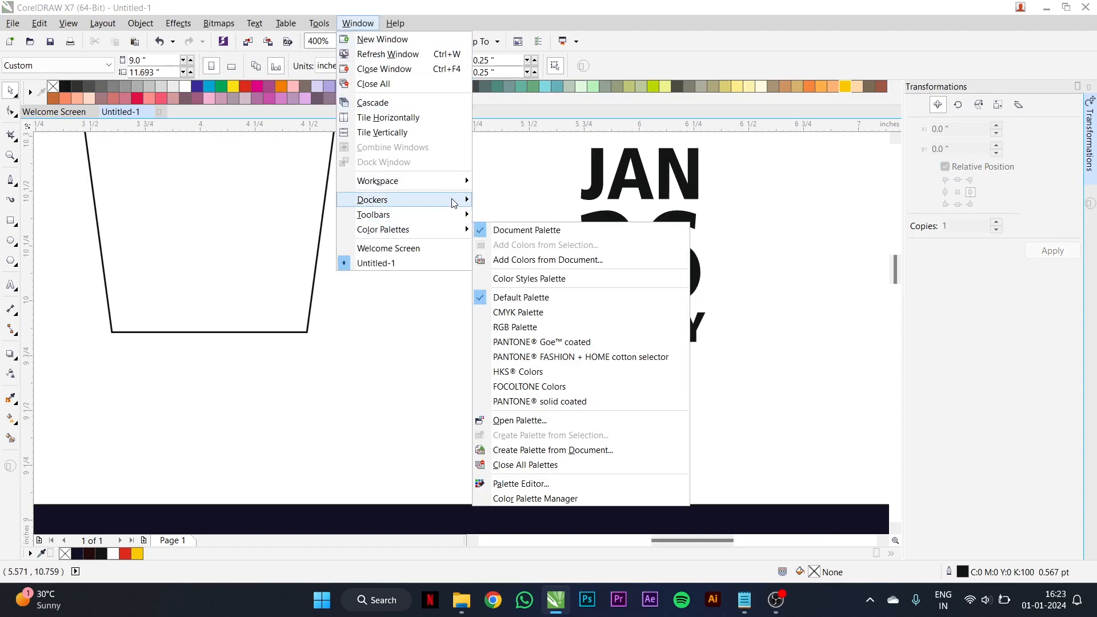
mouse_move(468, 200)
mouse_move(617, 345)
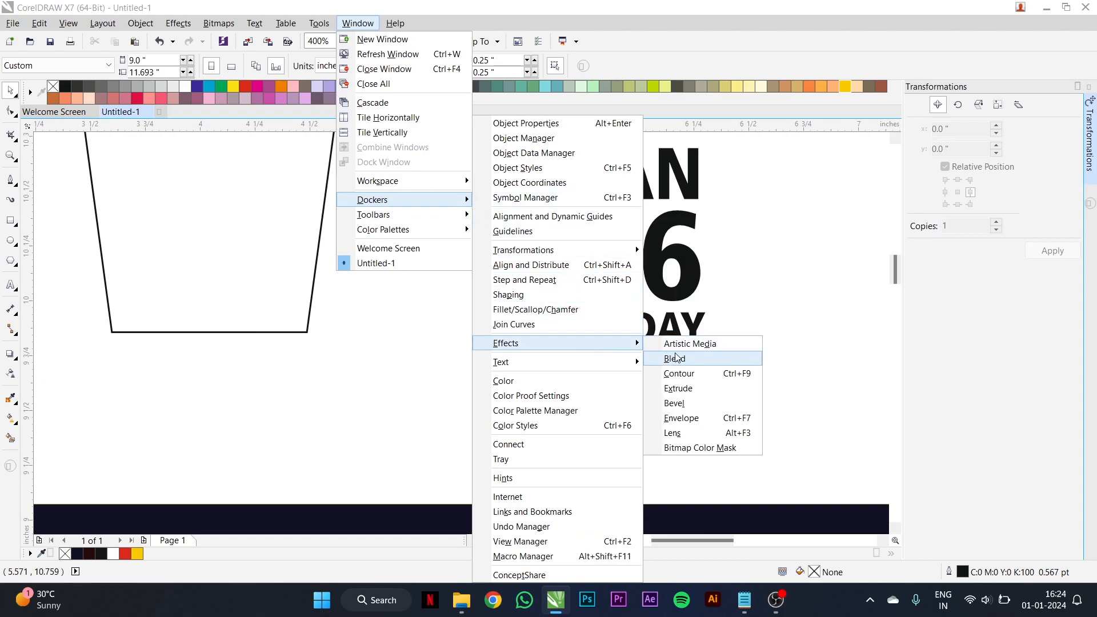
left_click(685, 418)
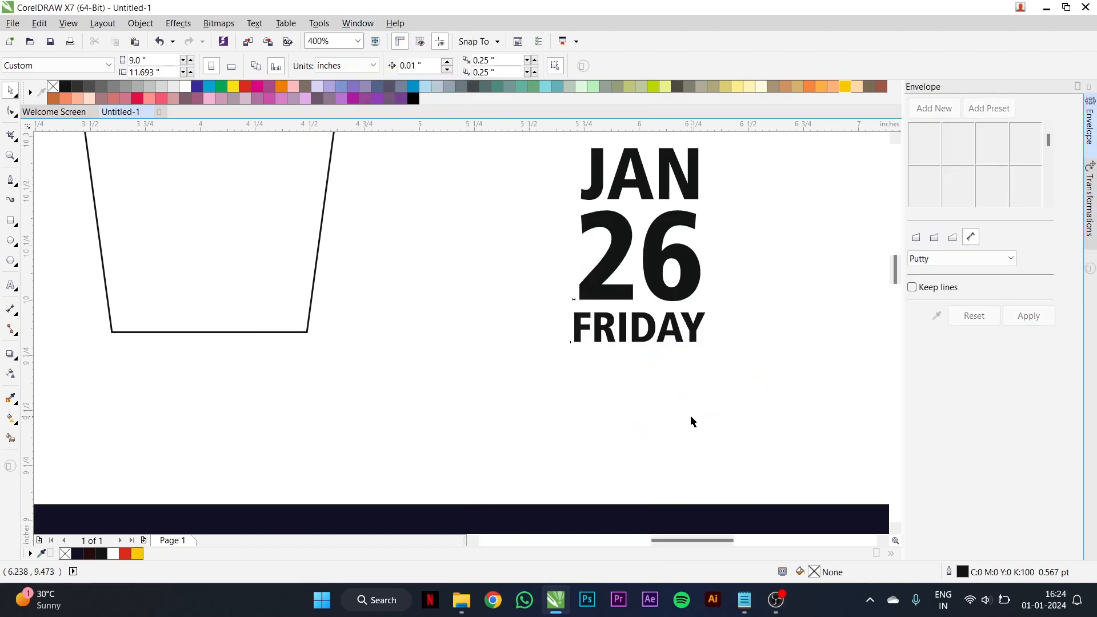
scroll(669, 277, "down", 2)
left_click_drag(666, 250, 494, 428)
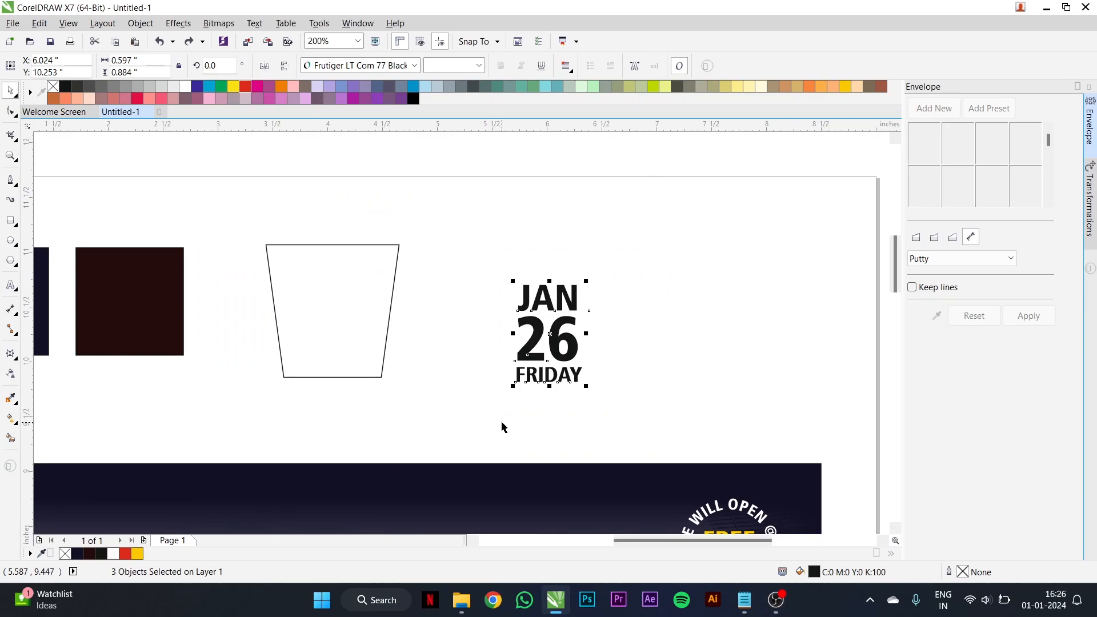
key("ctrl+g")
left_click(938, 321)
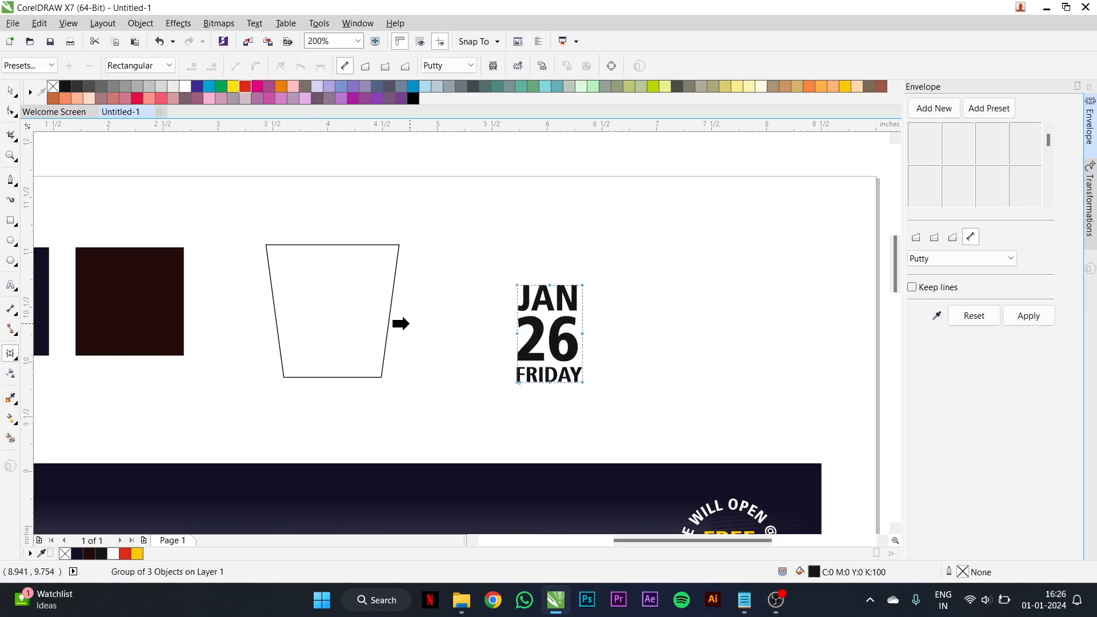
left_click(390, 314)
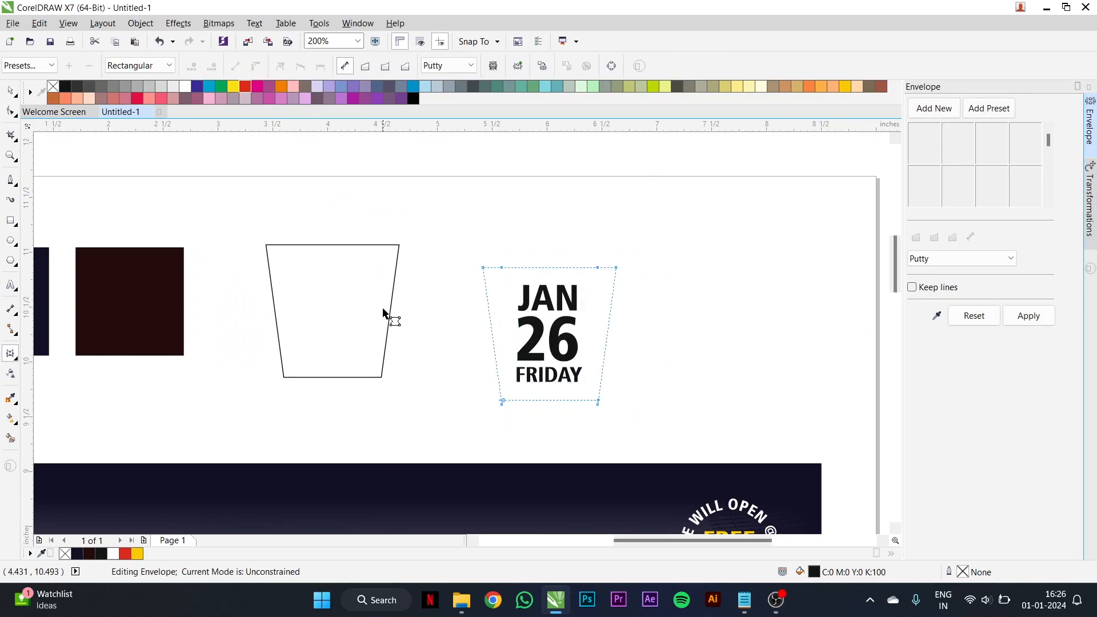
left_click(1023, 323)
left_click(11, 91)
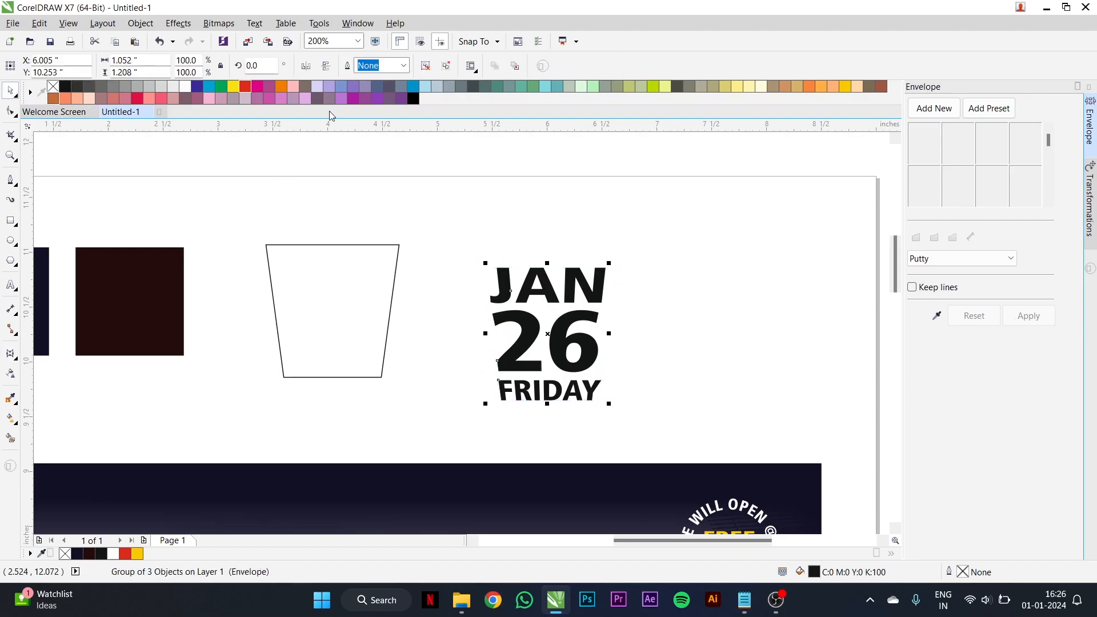
- Ungroup the enveloped date and fill "26" with red and "JAN" and "FRIDAY" with white
left_click(446, 66)
left_click(650, 286)
left_click(592, 334)
left_click(249, 86)
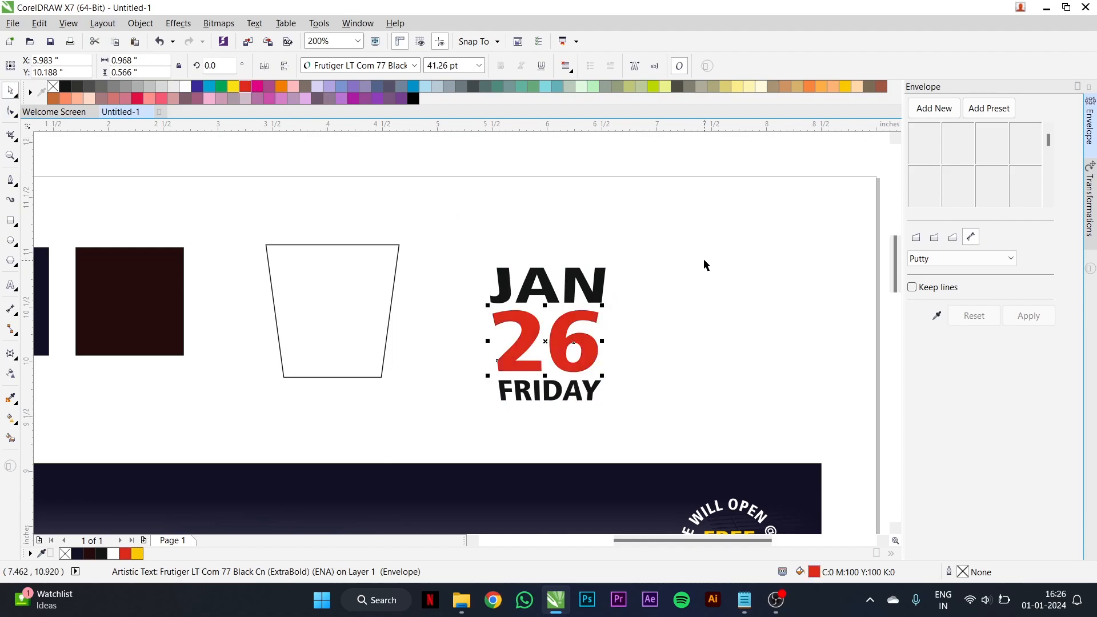
left_click(601, 298)
left_click(591, 394, "shift")
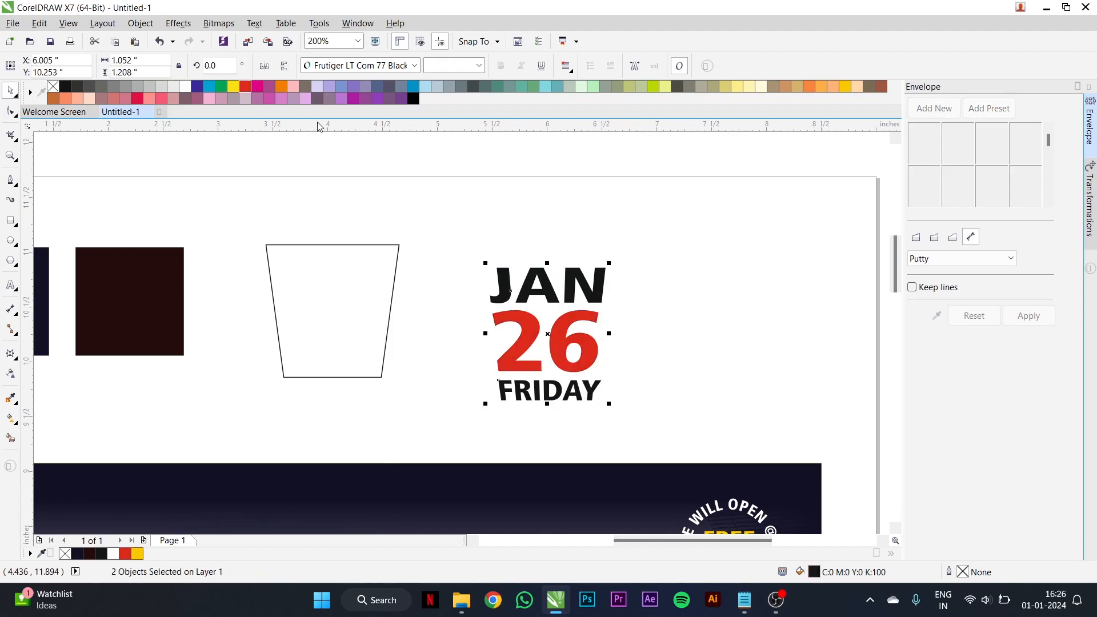
left_click(187, 87)
- Move the date lettering into the poster's upper-left corner and shrink it to about 0.62 inches wide
left_click_drag(685, 234, 448, 437)
scroll(540, 336, "down", 2)
left_click_drag(540, 335, 284, 444)
scroll(497, 303, "down", 1)
scroll(430, 421, "up", 2)
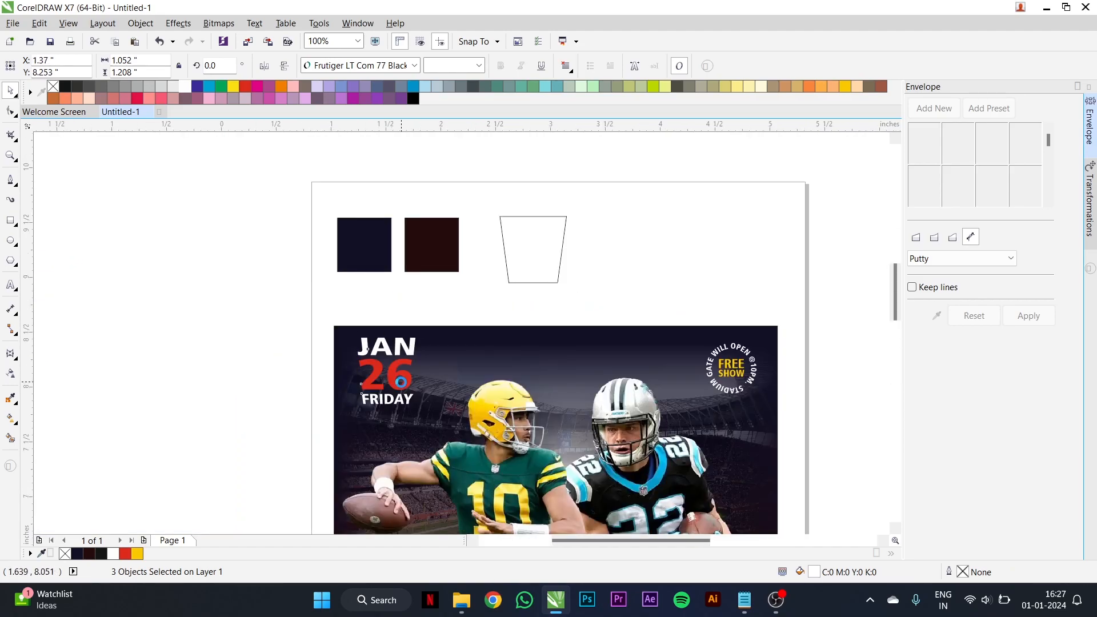
left_click_drag(432, 429, 377, 364)
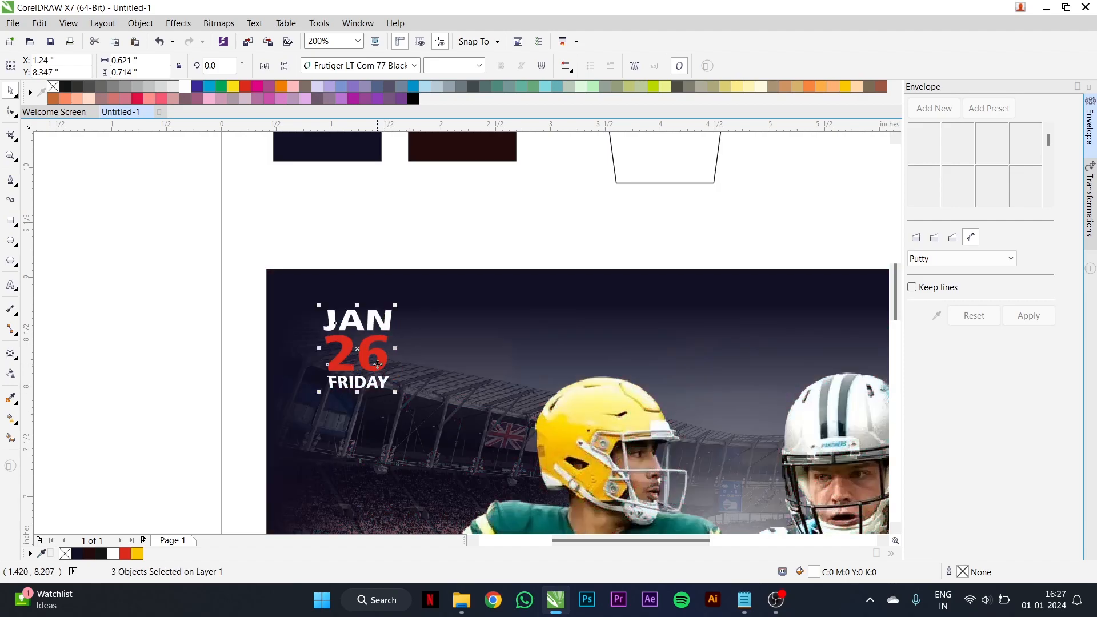
left_click(221, 346)
- Delete the empty trapezoid above the poster
scroll(440, 343, "down", 2)
left_click(504, 273)
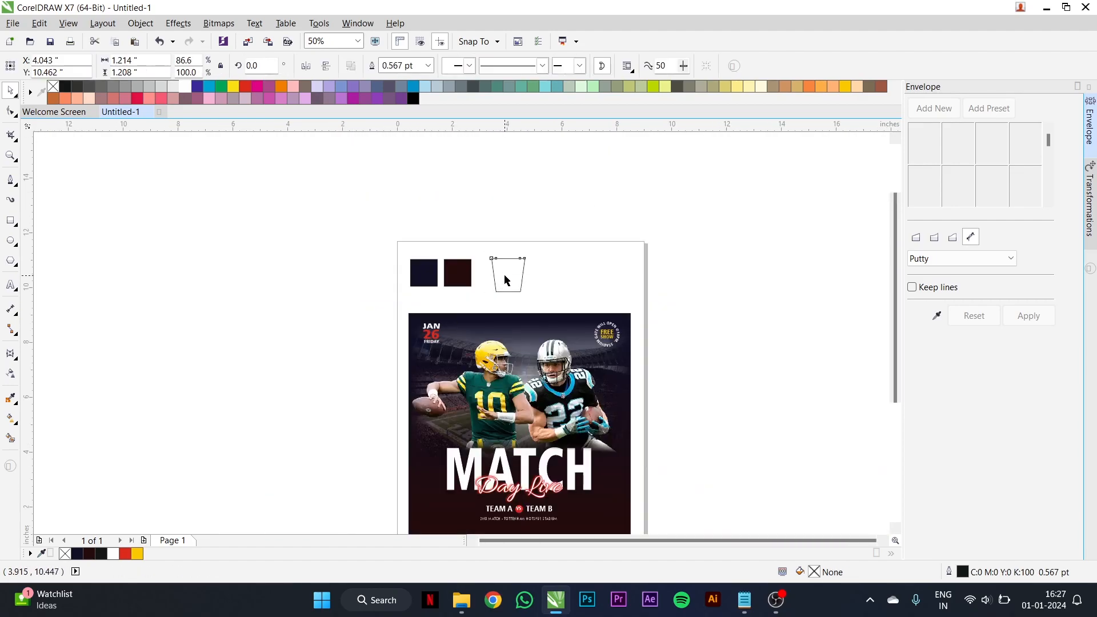
key("Delete")
- Enlarge the date lettering on the poster slightly, to about 0.68 inches wide
scroll(440, 326, "down", 1)
scroll(421, 257, "up", 2)
left_click_drag(420, 253, 532, 330)
scroll(532, 328, "up", 1)
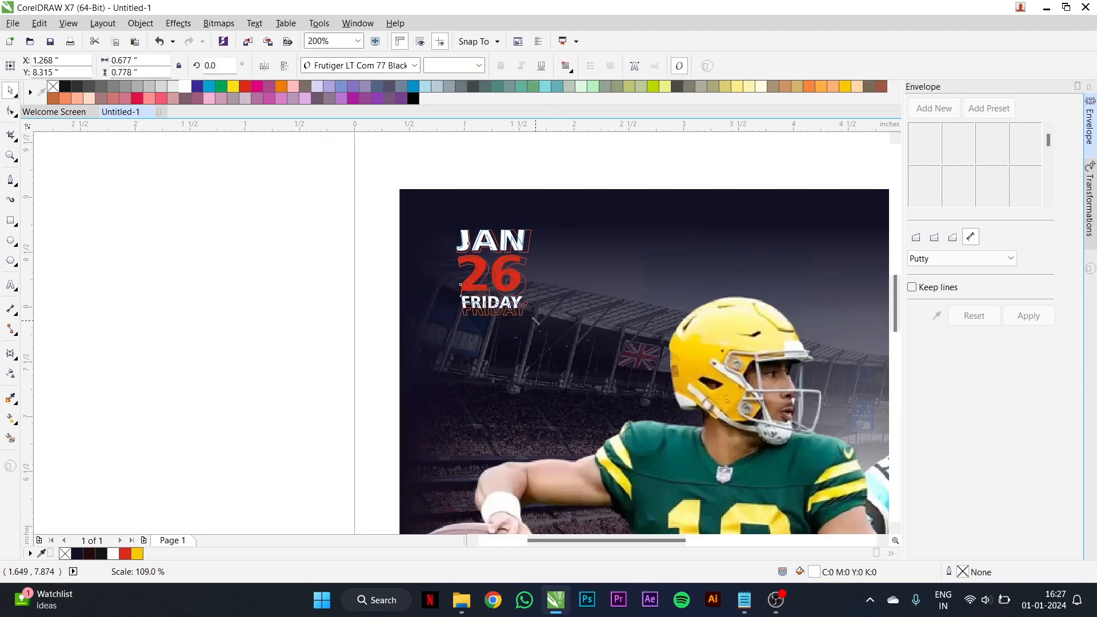
left_click(325, 279)
scroll(382, 274, "down", 1)
scroll(381, 280, "down", 1)
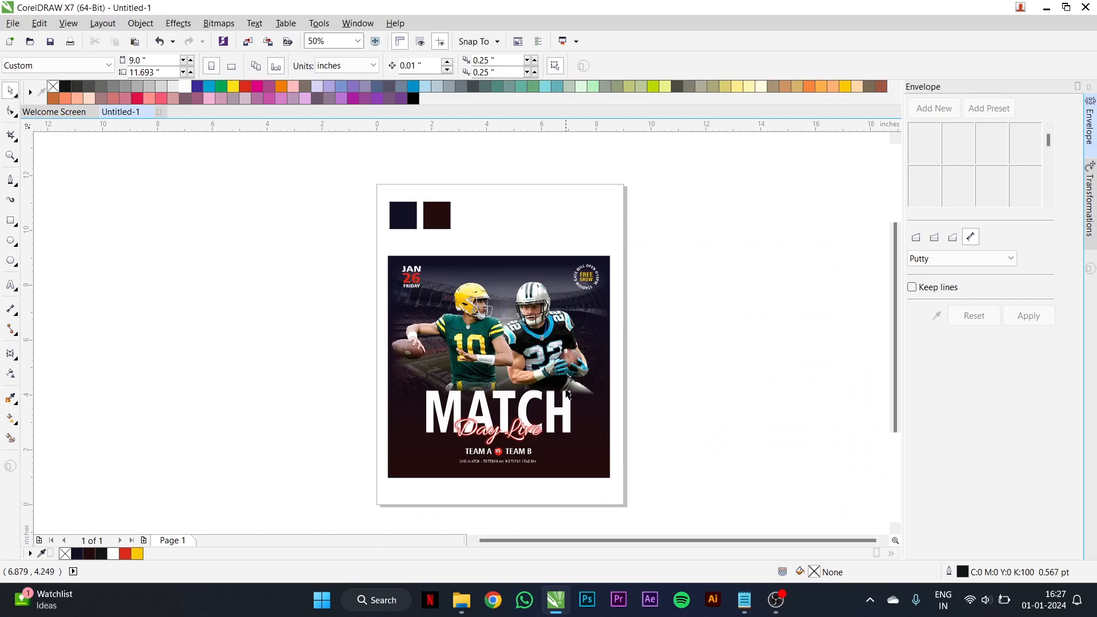
scroll(574, 403, "up", 1)
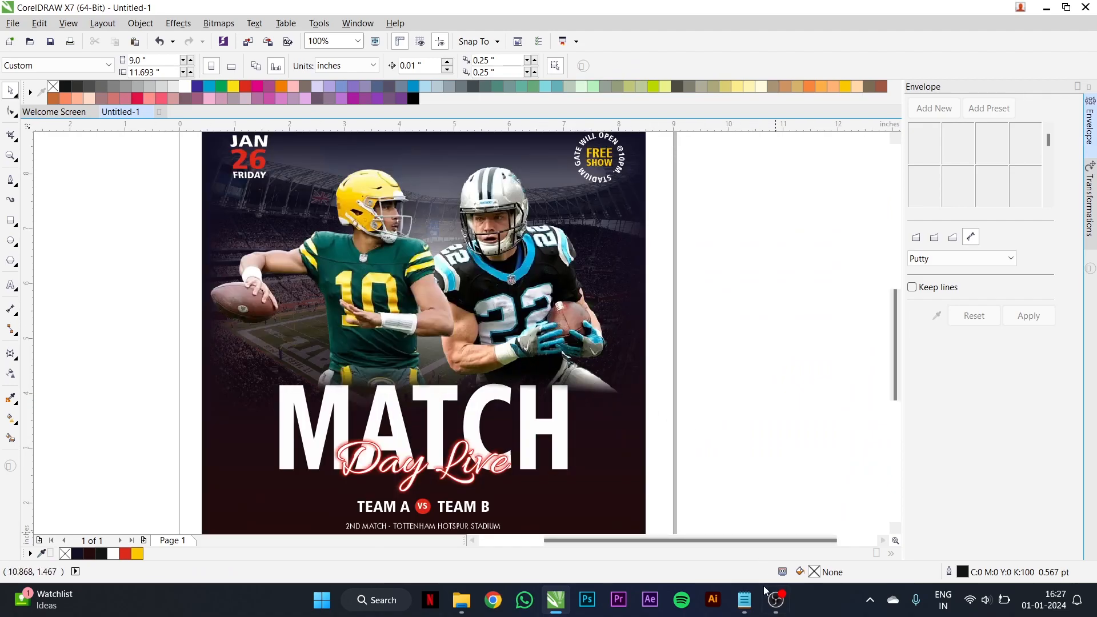
- Copy the line "live and exclusive game for you" from the Notepad notes and paste it as text beside the poster in CorelDRAW
left_click(743, 600)
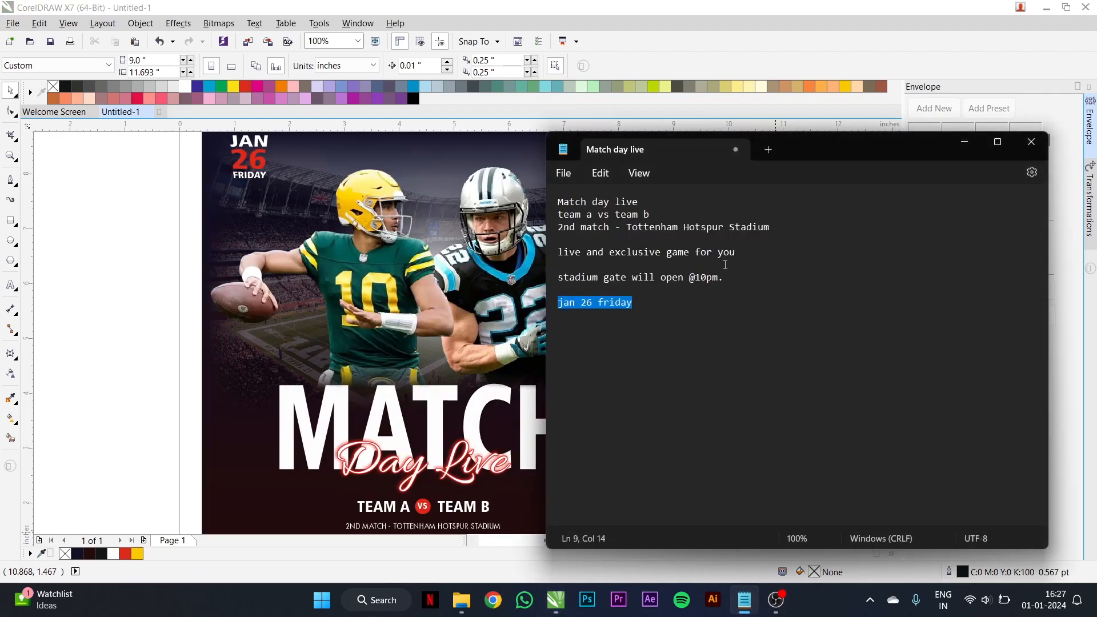
left_click_drag(744, 252, 557, 252)
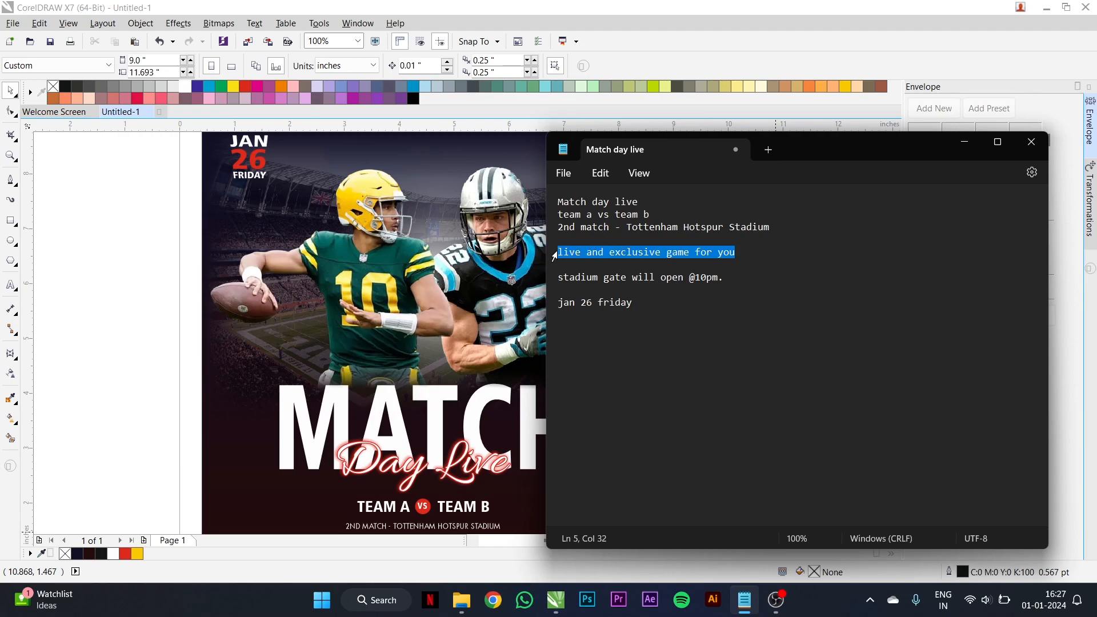
left_click(185, 256)
scroll(418, 280, "down", 1)
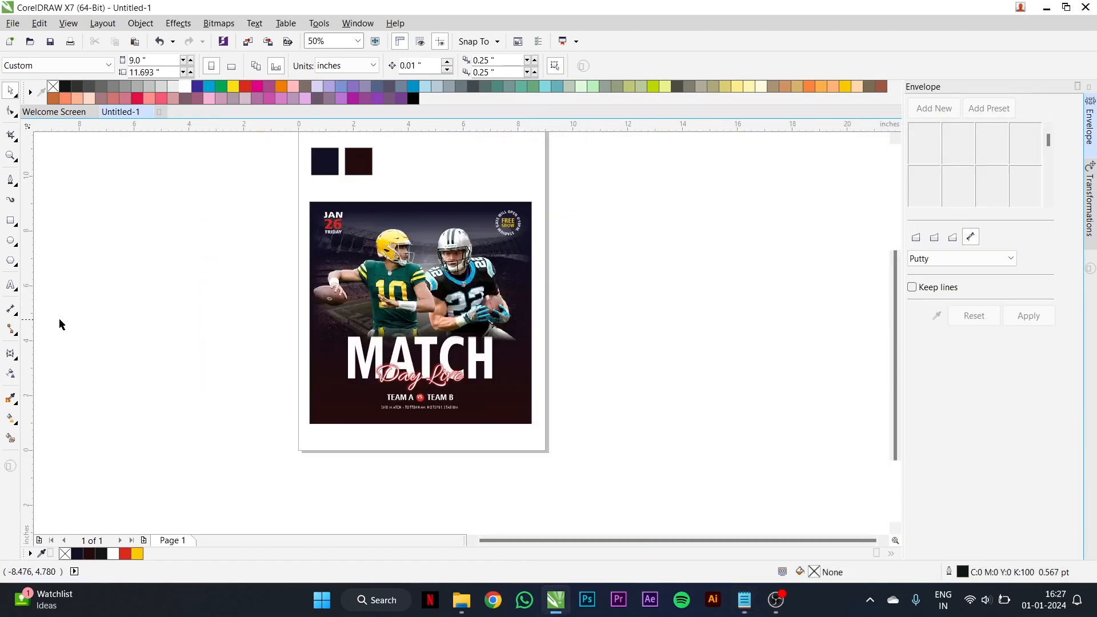
left_click(10, 285)
scroll(565, 307, "up", 1)
left_click(579, 298)
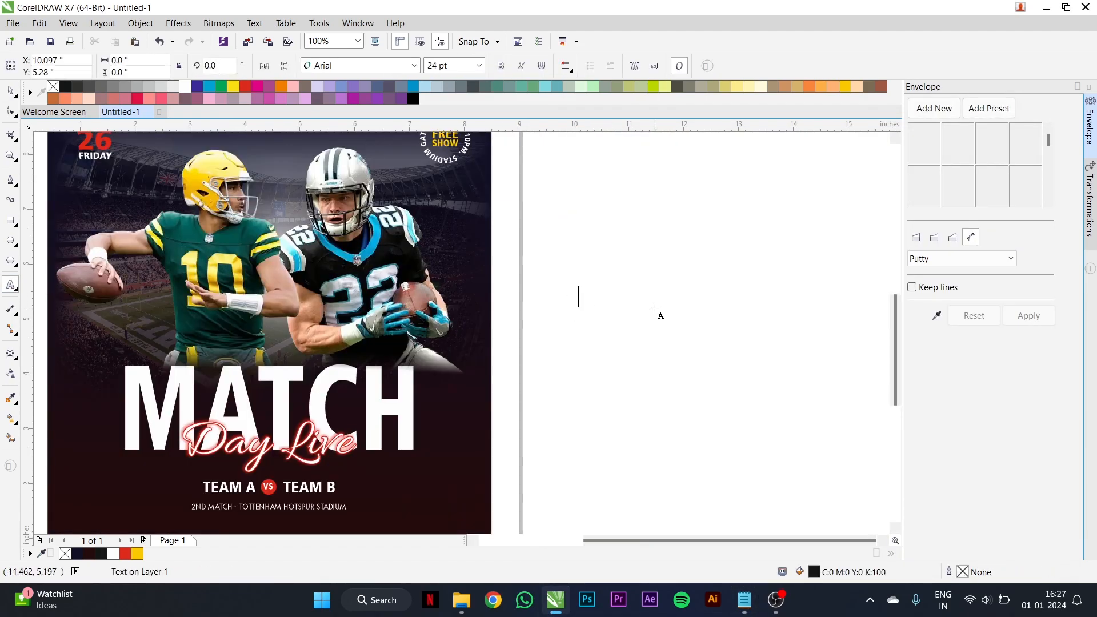
key("ctrl+v")
- Change the pasted tagline to uppercase and set its font to Fujiyama2
triple_click(650, 299)
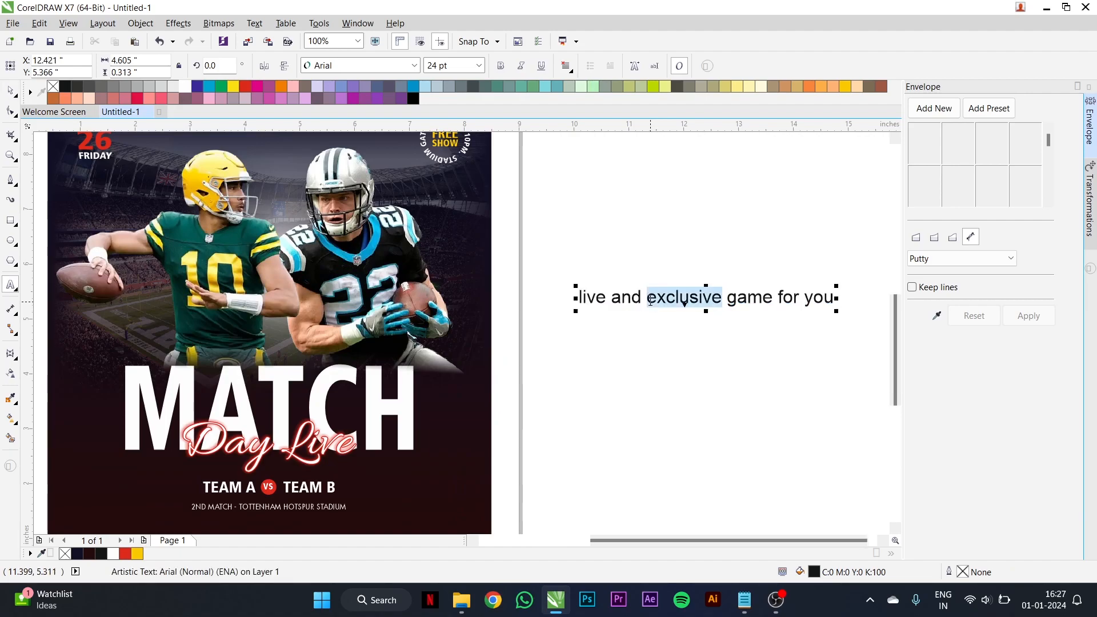
right_click(651, 300)
mouse_move(710, 434)
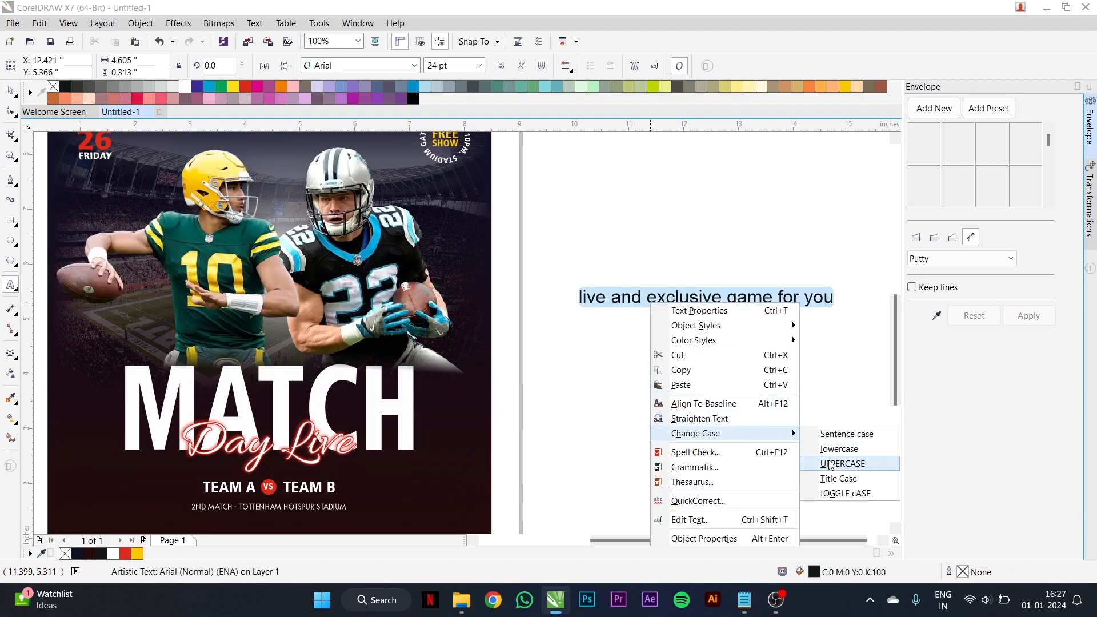
left_click(826, 459)
key("Escape")
left_click(360, 65)
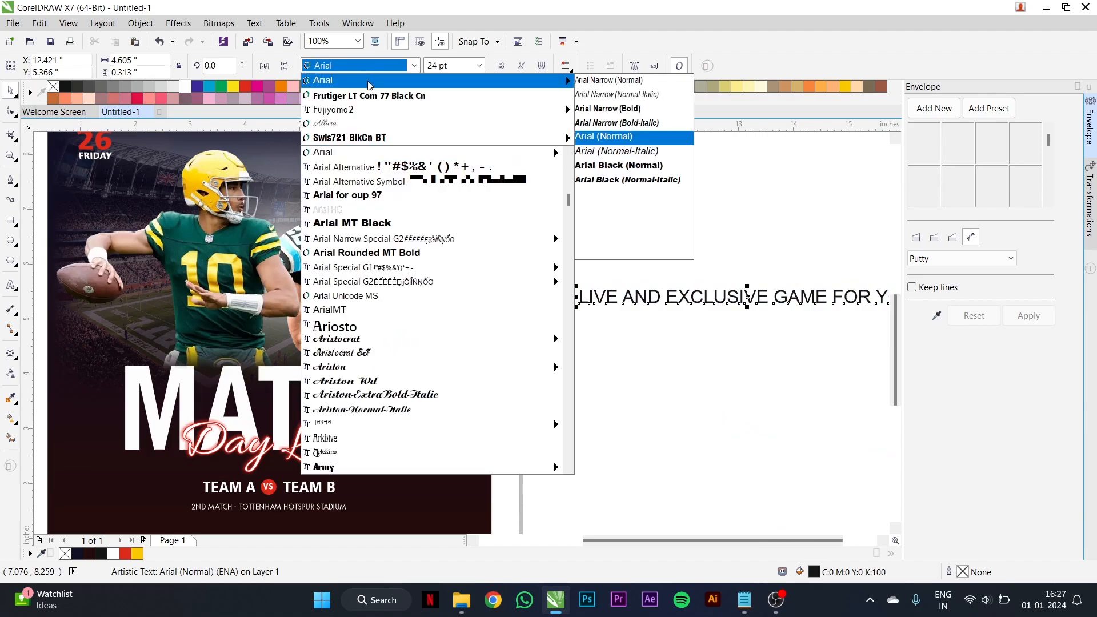
left_click(367, 108)
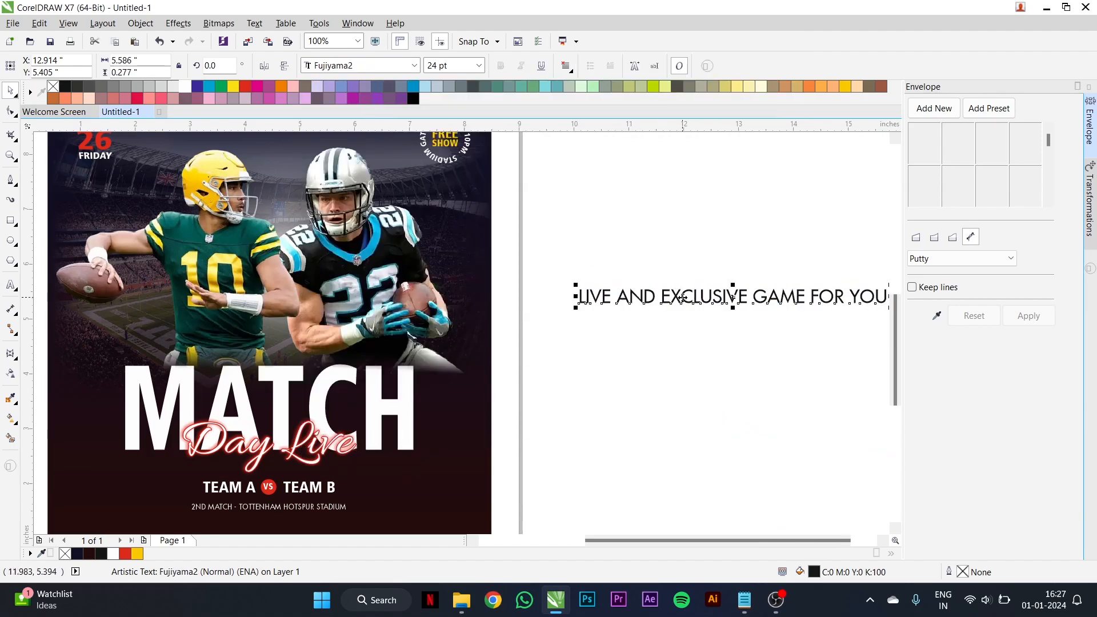
- Reposition the tagline text slightly beside the poster and set its font to Frutiger LT Com 77 Black Cn
left_click_drag(681, 298, 574, 283)
left_click(366, 66)
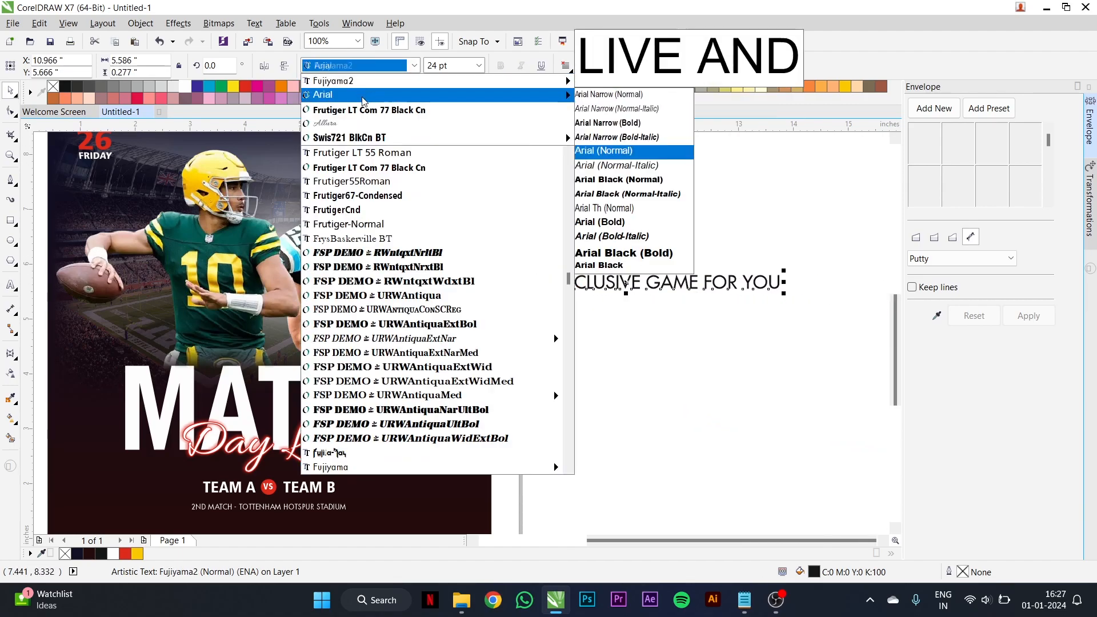
left_click(369, 108)
- Shrink the tagline to about 12 pt, rotate it 270 degrees and place it along the poster's right edge
left_click_drag(763, 296, 583, 362)
left_click(578, 251)
left_click_drag(576, 252, 446, 246)
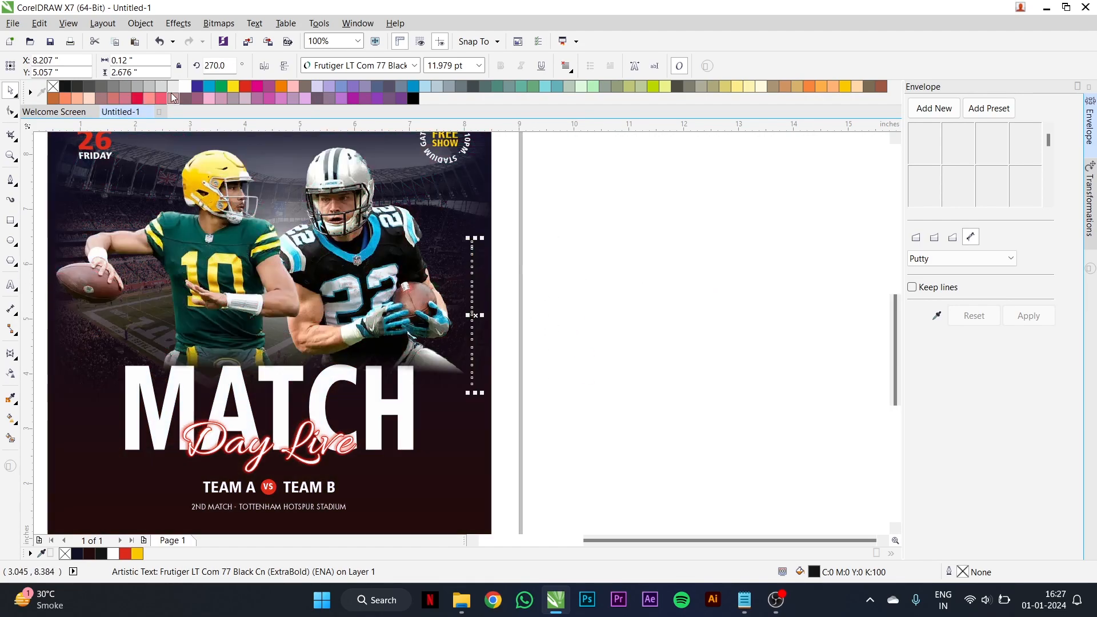
- Fill the vertical tagline with white and shift it slightly higher along the poster's right edge
left_click(185, 86)
scroll(483, 401, "up", 2)
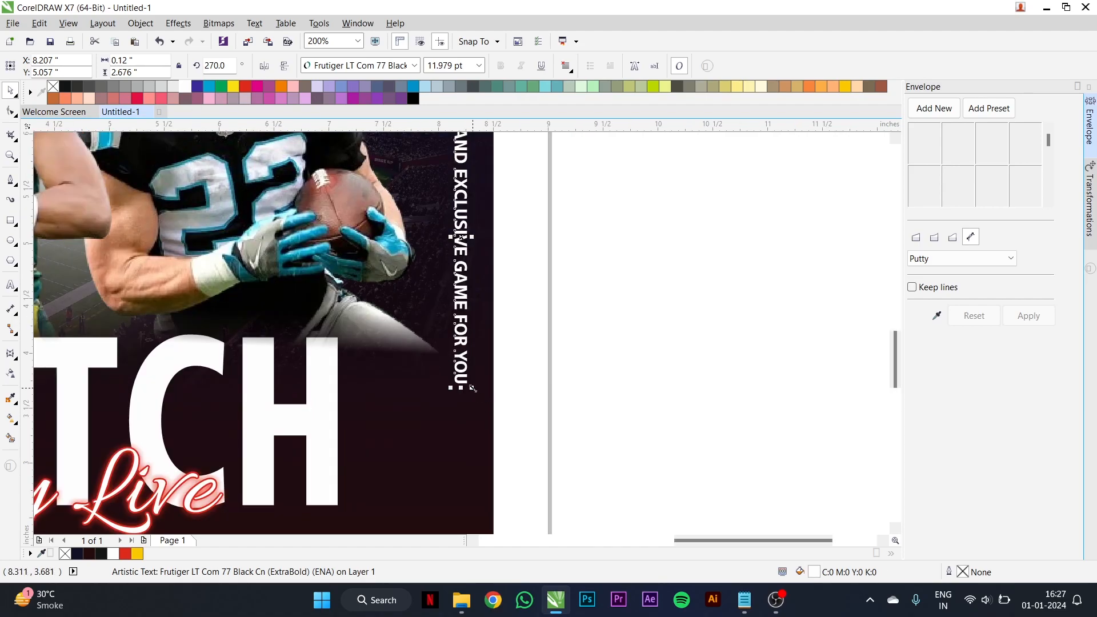
scroll(469, 315, "down", 2)
left_click_drag(469, 286, 472, 252)
key("Escape")
- Add a "+" sign as artistic text just outside the poster near the tagline's lower end
scroll(457, 326, "up", 4)
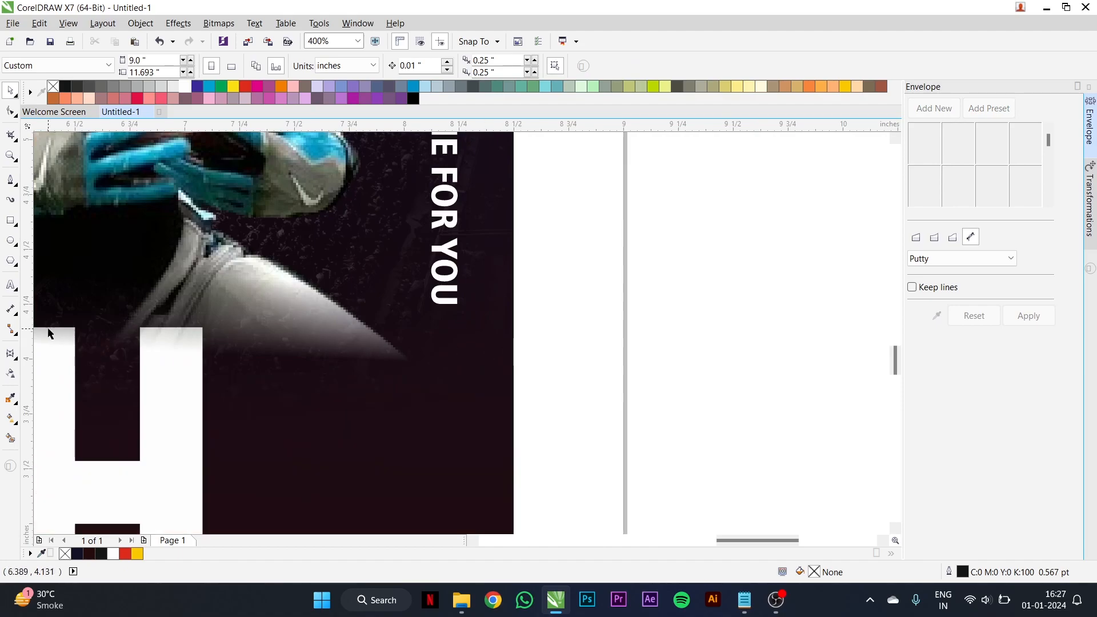
left_click(11, 285)
left_click(539, 328)
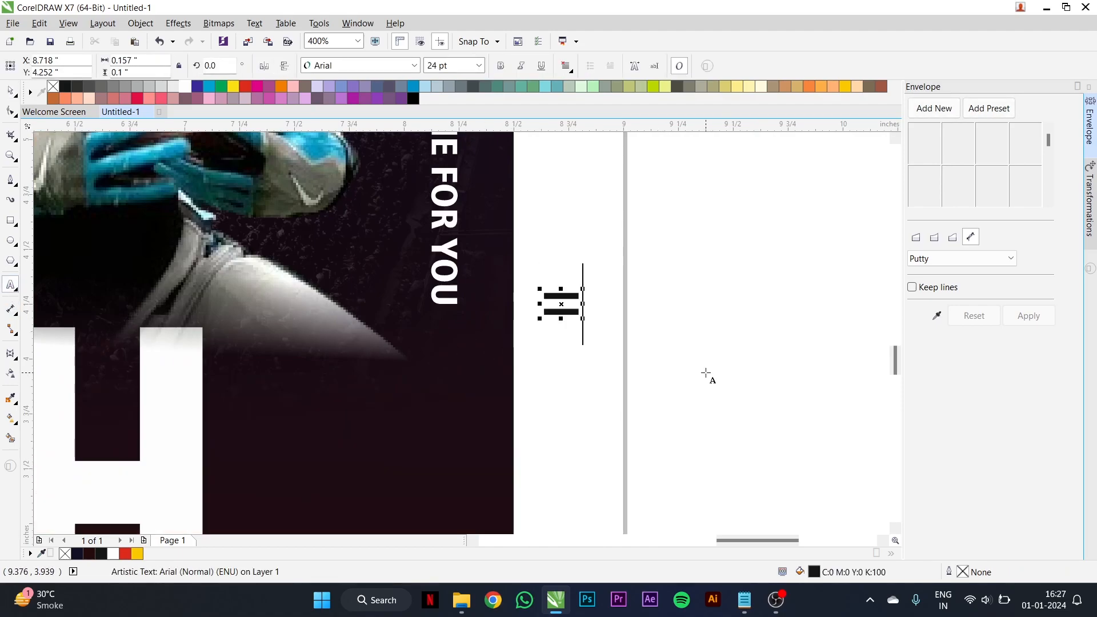
type("+")
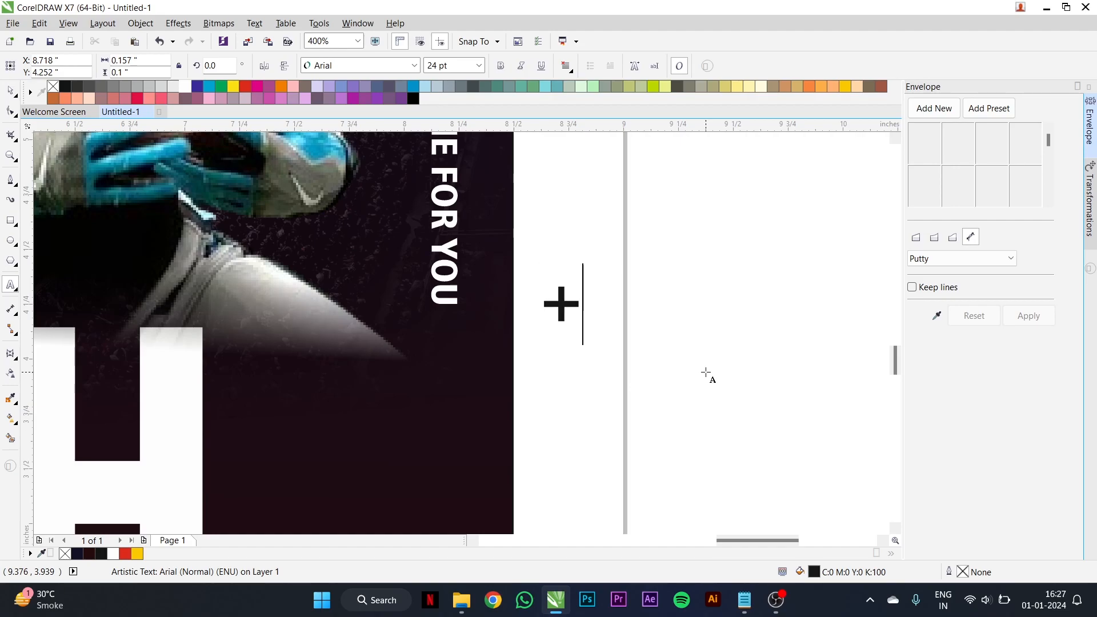
key("ctrl+space")
- Make the plus sign bold and white and place it below the tagline's last word, in line with it
left_click(500, 66)
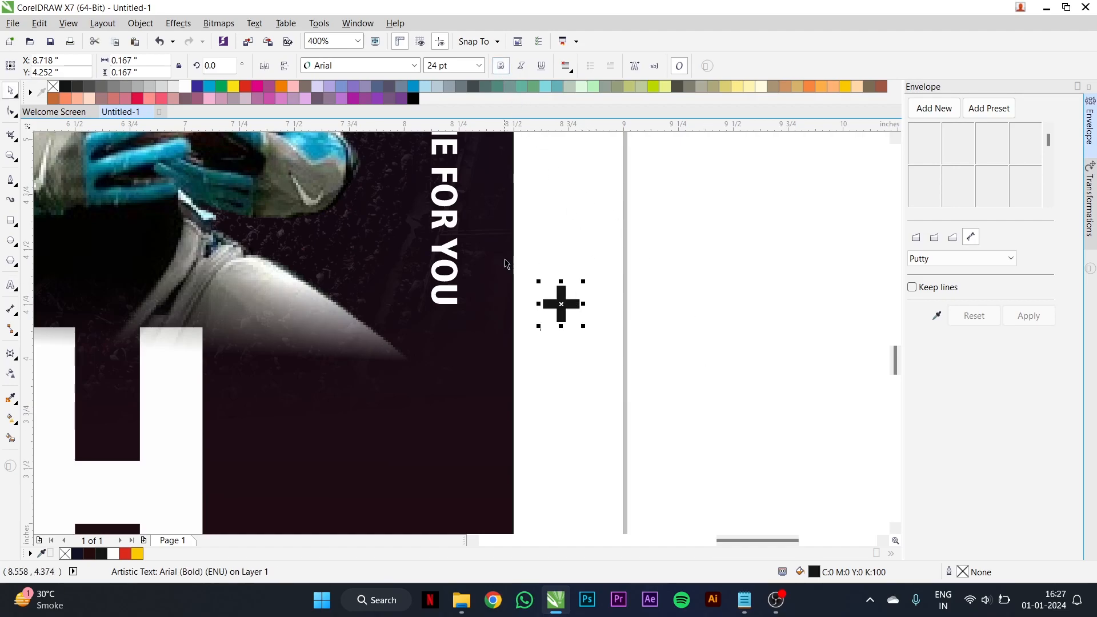
left_click(185, 87)
left_click_drag(548, 305, 477, 327)
scroll(461, 339, "up", 2)
left_click(450, 269, "shift")
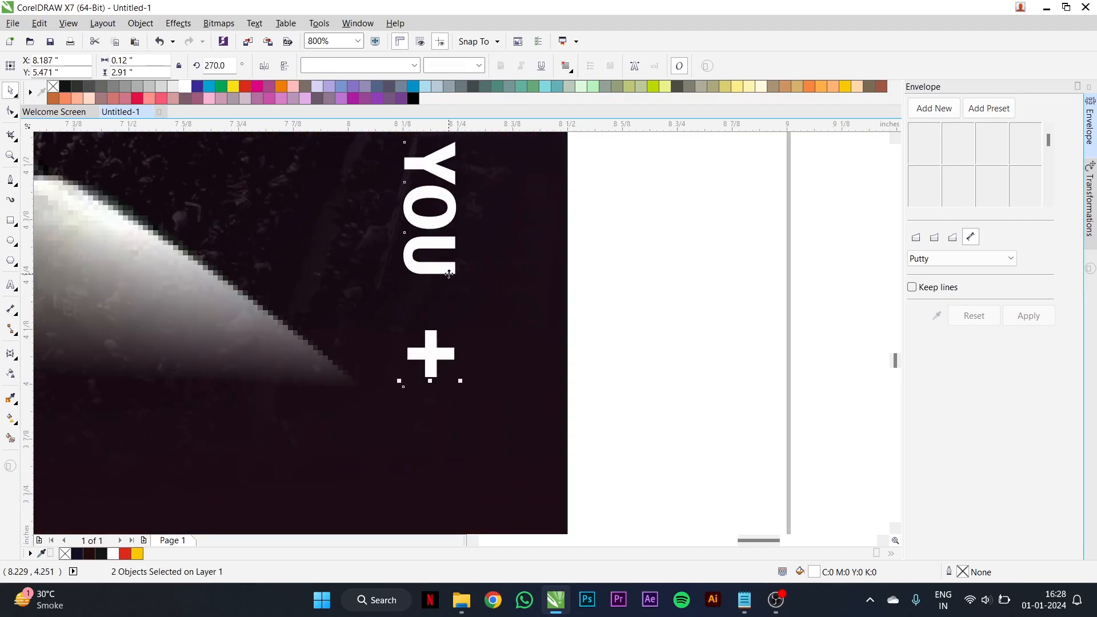
left_click(632, 328)
- Duplicate the plus sign downward twice at even spacing to form a column of three below the tagline
left_click_drag(435, 349, 435, 413)
right_click(434, 413)
key("ctrl+r")
left_click(707, 307)
scroll(568, 341, "down", 2)
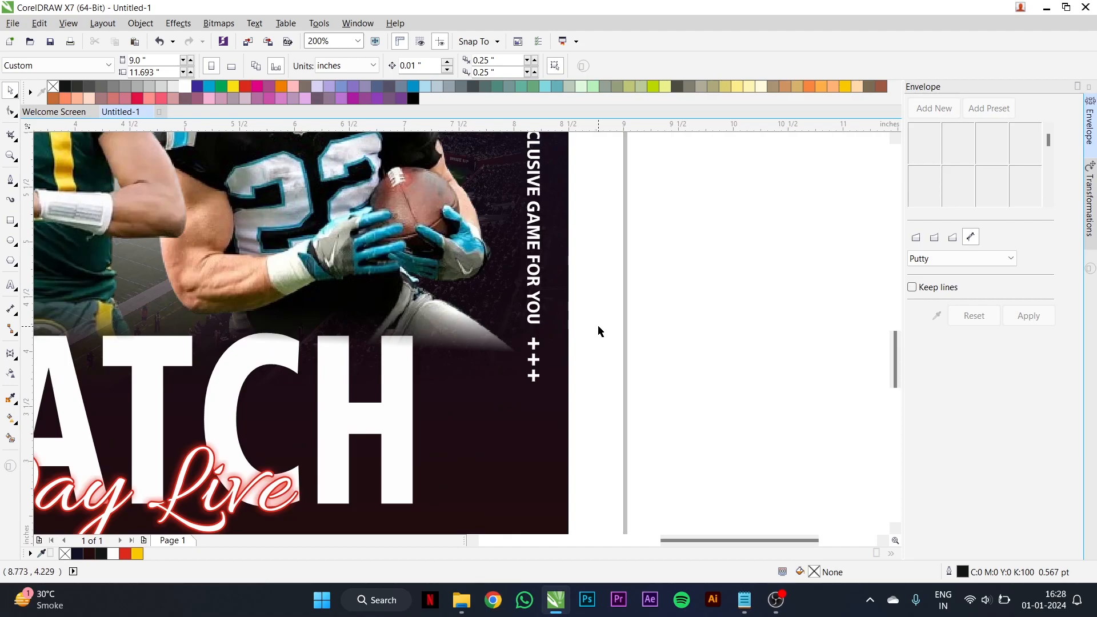
- Draw a circle about 0.083 inches wide on the poster's dark area below and right of MATCH and fill it white
scroll(617, 340, "down", 2)
scroll(625, 294, "up", 1)
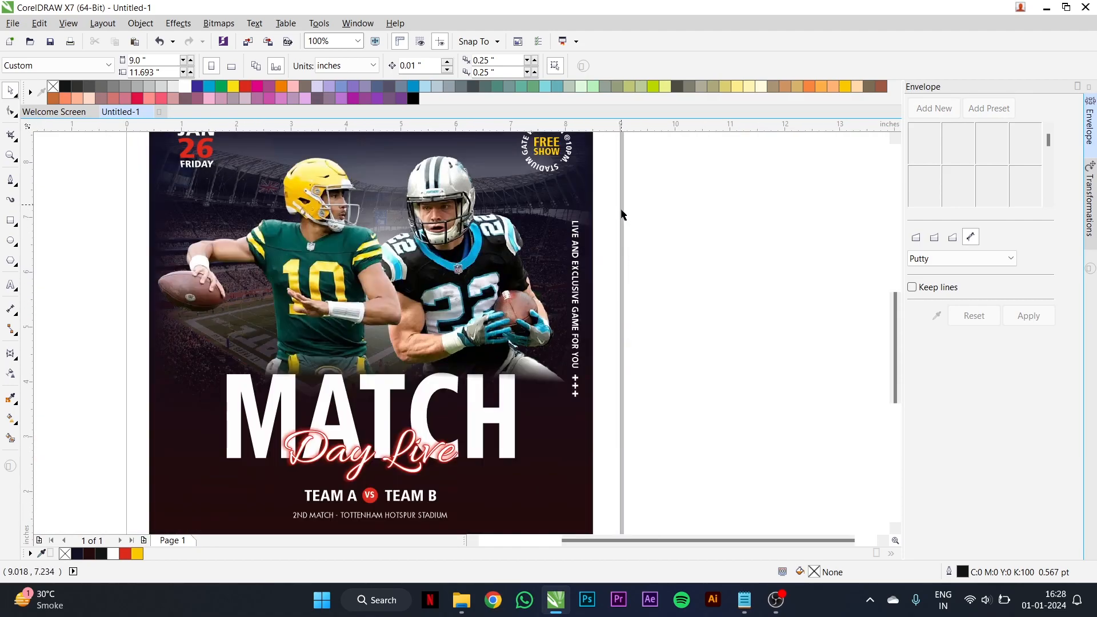
scroll(647, 389, "down", 1)
scroll(646, 389, "up", 1)
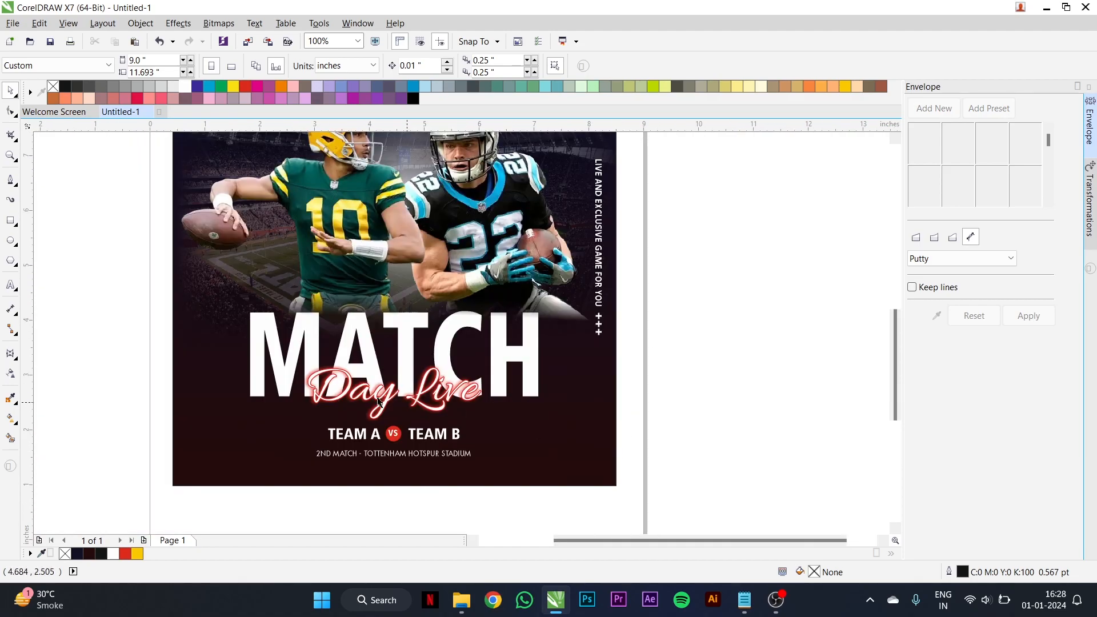
left_click(11, 241)
scroll(546, 408, "down", 1)
scroll(546, 407, "up", 2)
left_click_drag(519, 337, 528, 347)
key("space")
scroll(530, 339, "up", 1)
scroll(530, 339, "up", 1)
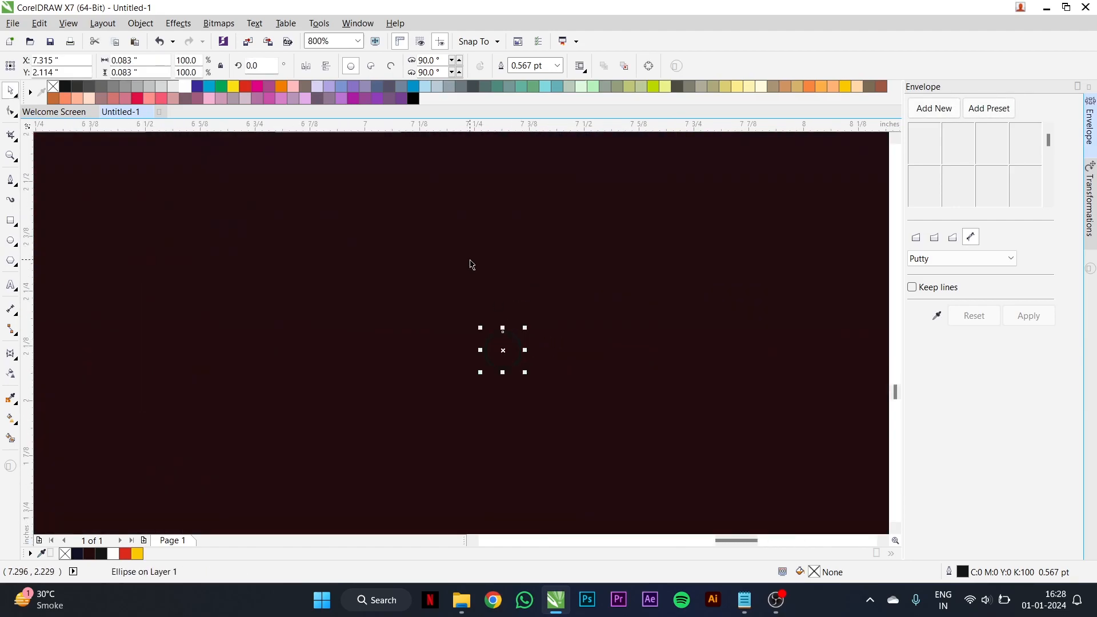
left_click(185, 86)
scroll(629, 385, "down", 1)
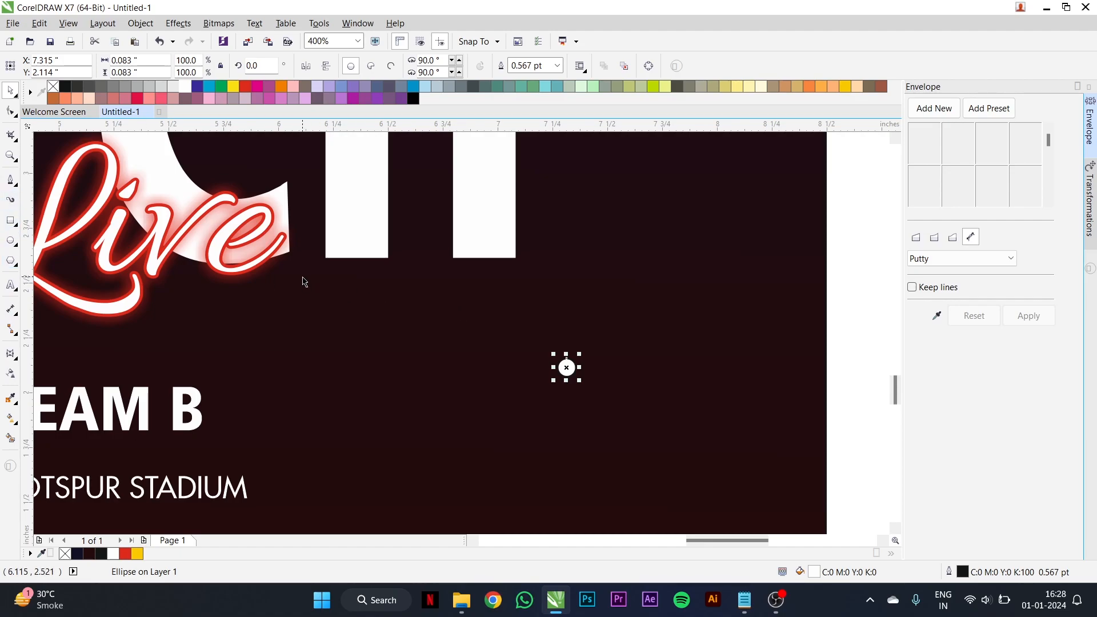
- Sample the red from the "Live" lettering's glow outline and fill the small white circle with it
left_click(11, 398)
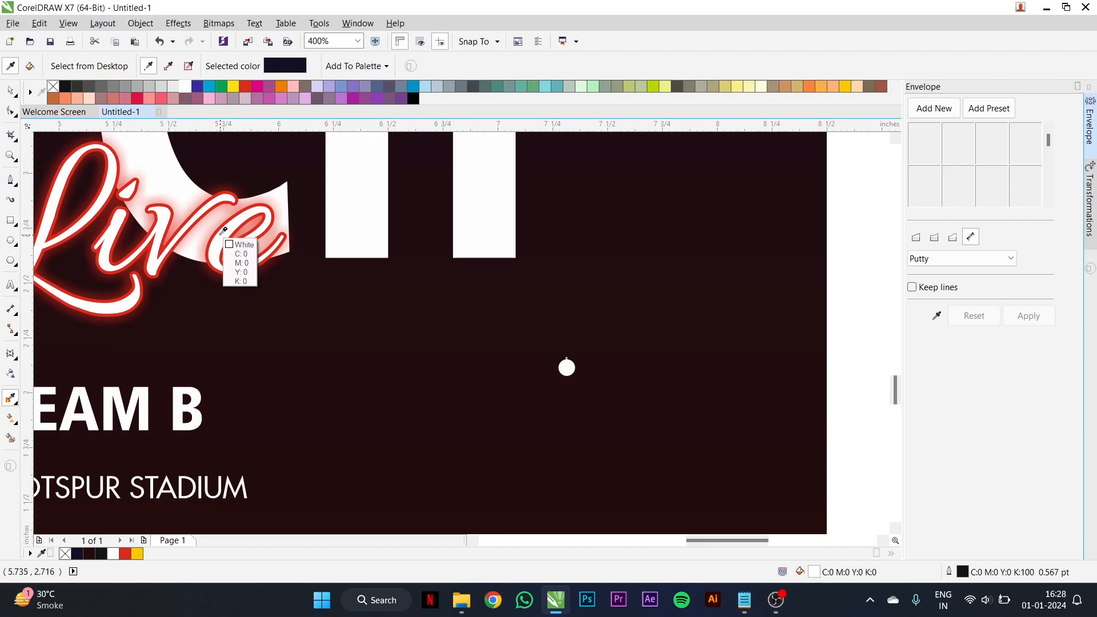
left_click(221, 230)
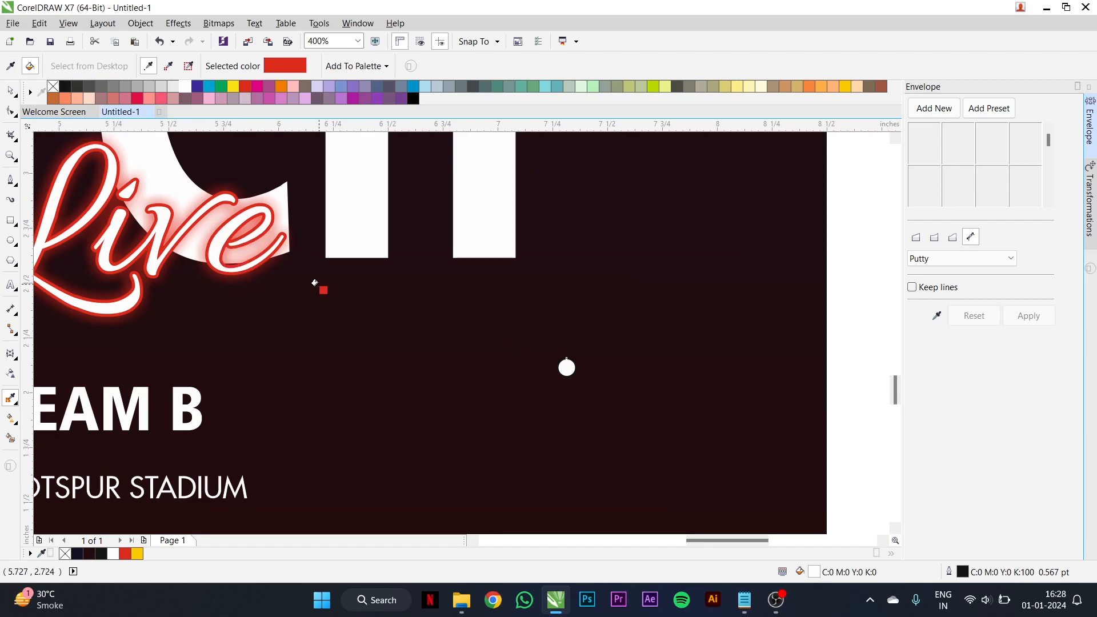
left_click(566, 366)
scroll(566, 367, "up", 2)
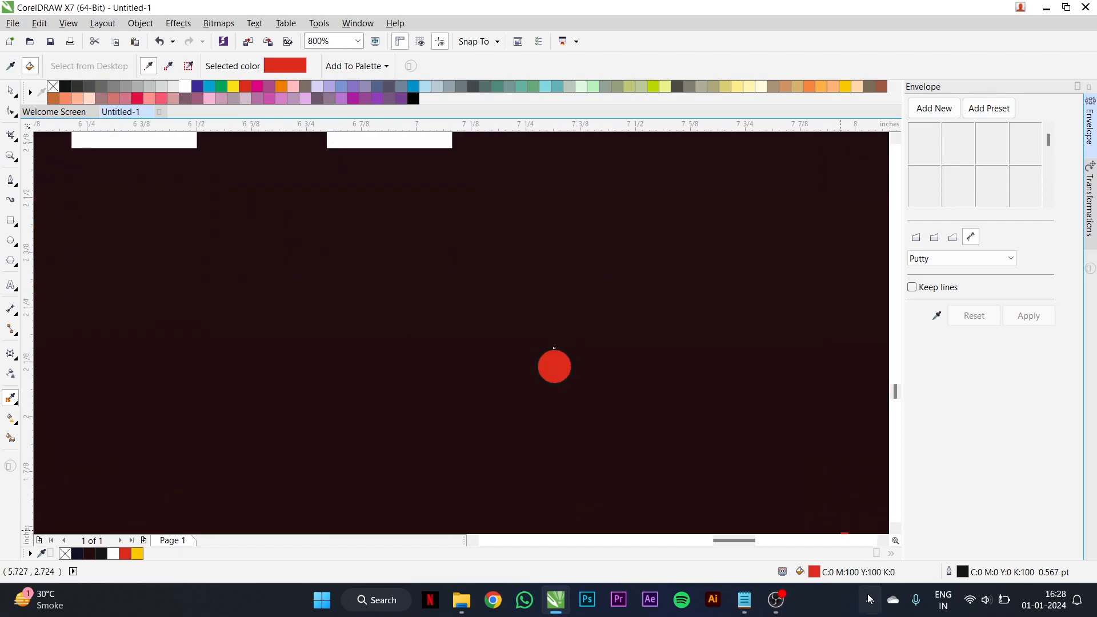
- Change the small circle's fill to the lighter red C0 M87 Y69 K0
double_click(816, 574)
left_click_drag(526, 195, 503, 166)
left_click(560, 392)
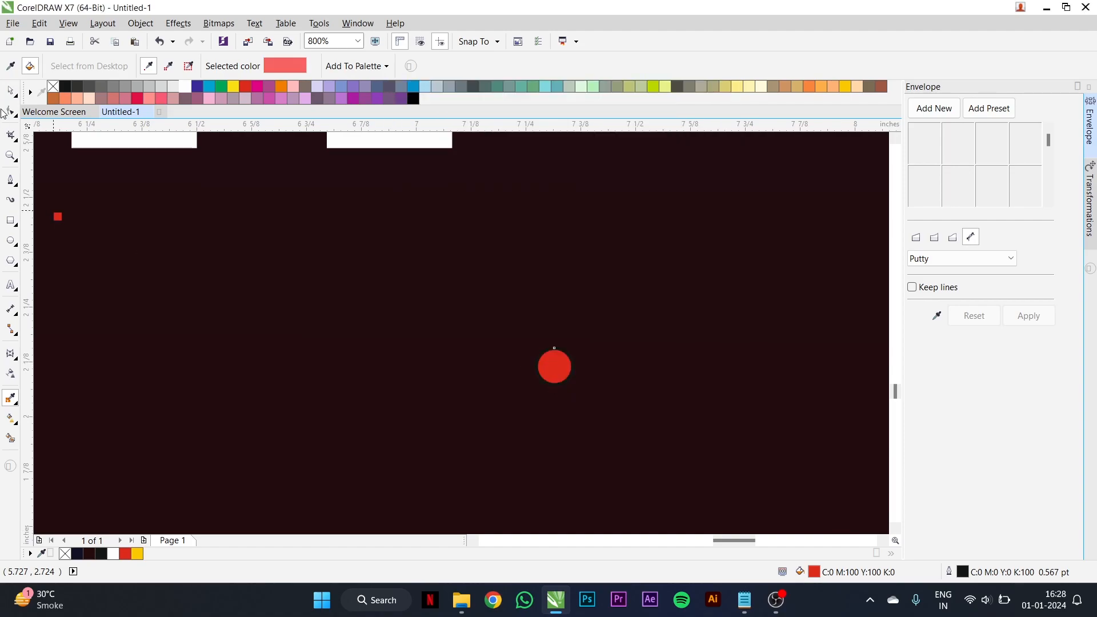
left_click(10, 91)
double_click(814, 574)
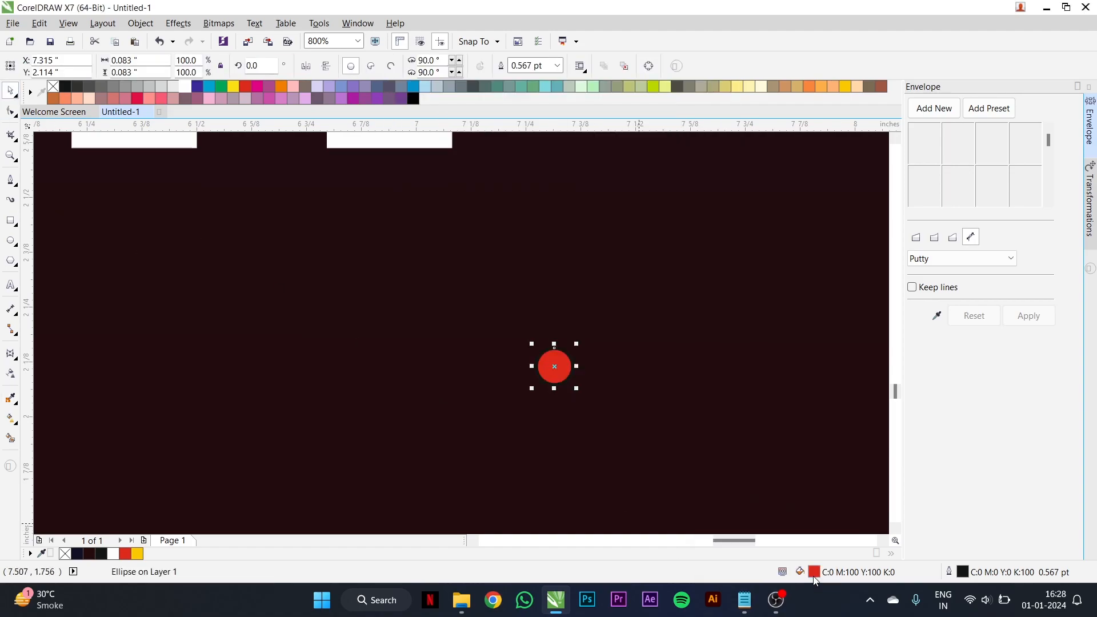
left_click_drag(426, 240, 404, 232)
left_click(718, 409)
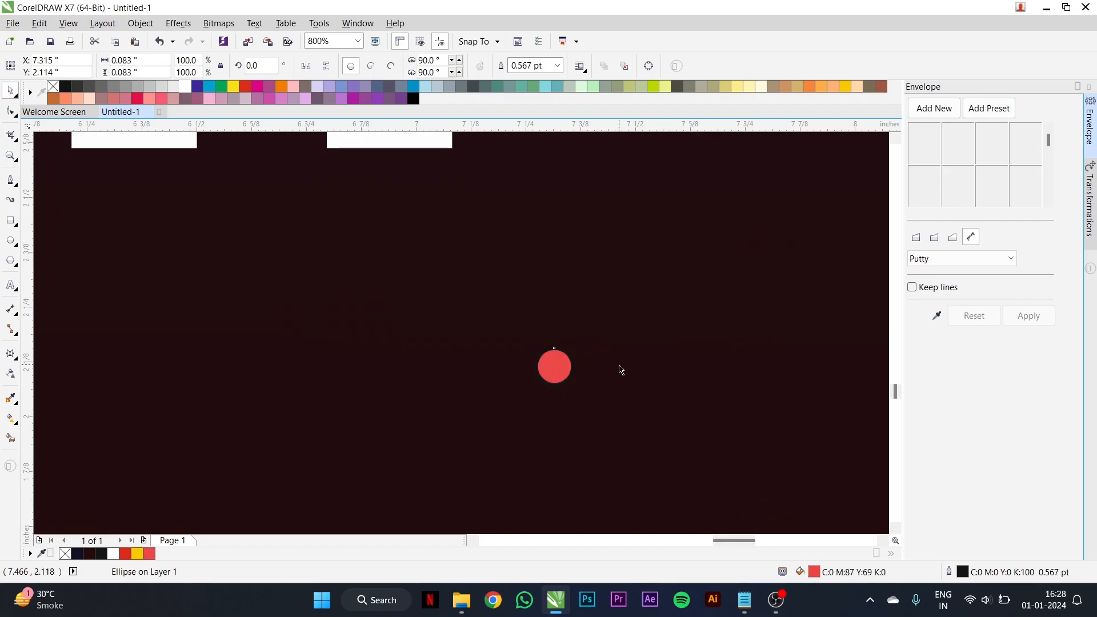
left_click_drag(566, 370, 642, 374)
scroll(642, 374, "down", 1)
scroll(657, 386, "up", 1)
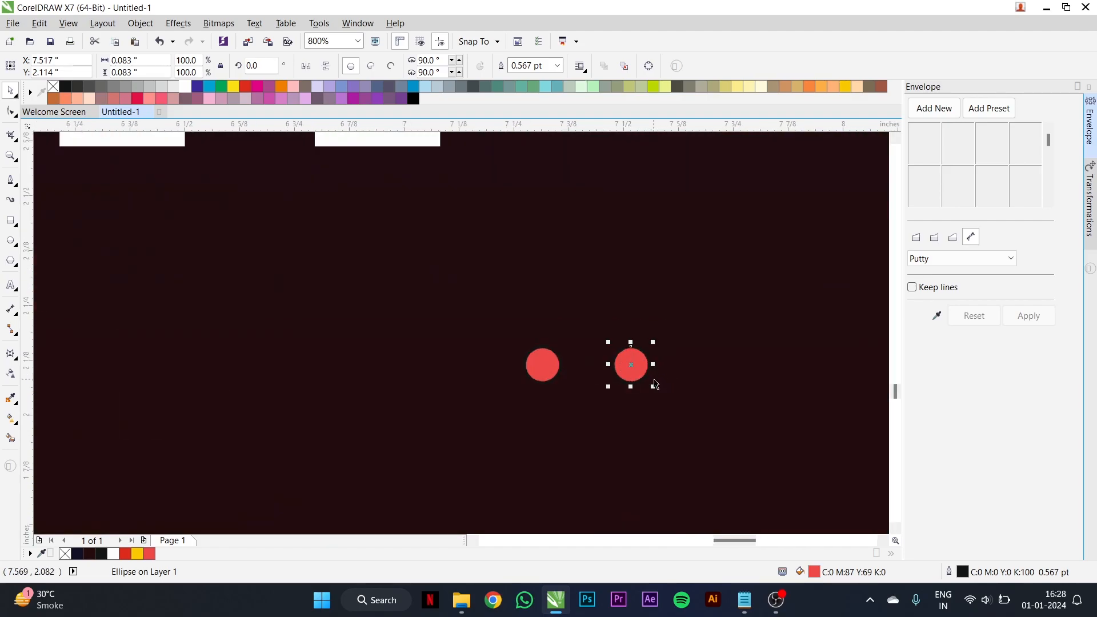
scroll(631, 370, "down", 1)
key("ctrl+z")
- Duplicate the light red circle rightward at about 0.15-inch spacing to form a horizontal row of six
left_click_drag(597, 370, 630, 370)
key("ctrl+r")
key("ctrl+r")
key("ctrl+r")
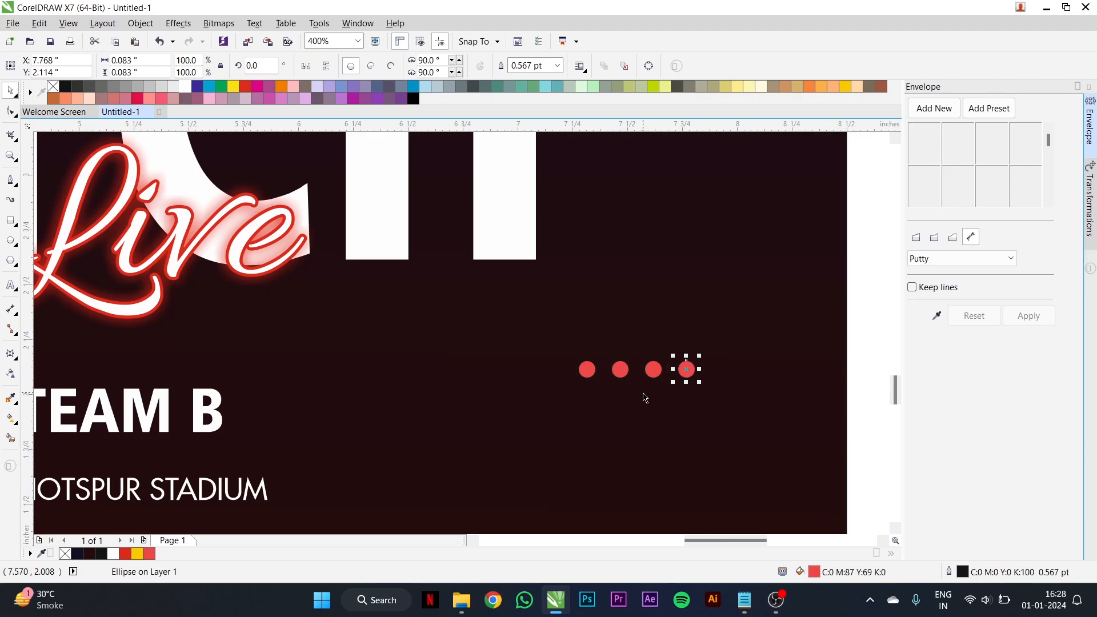
scroll(640, 383, "down", 1)
left_click(733, 352)
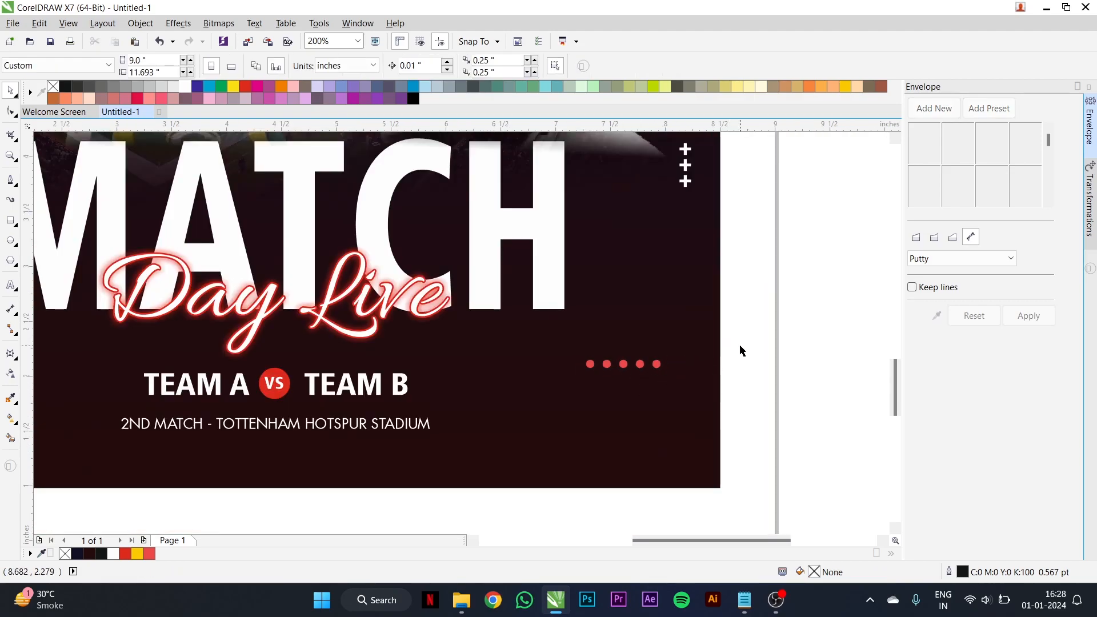
left_click(656, 364)
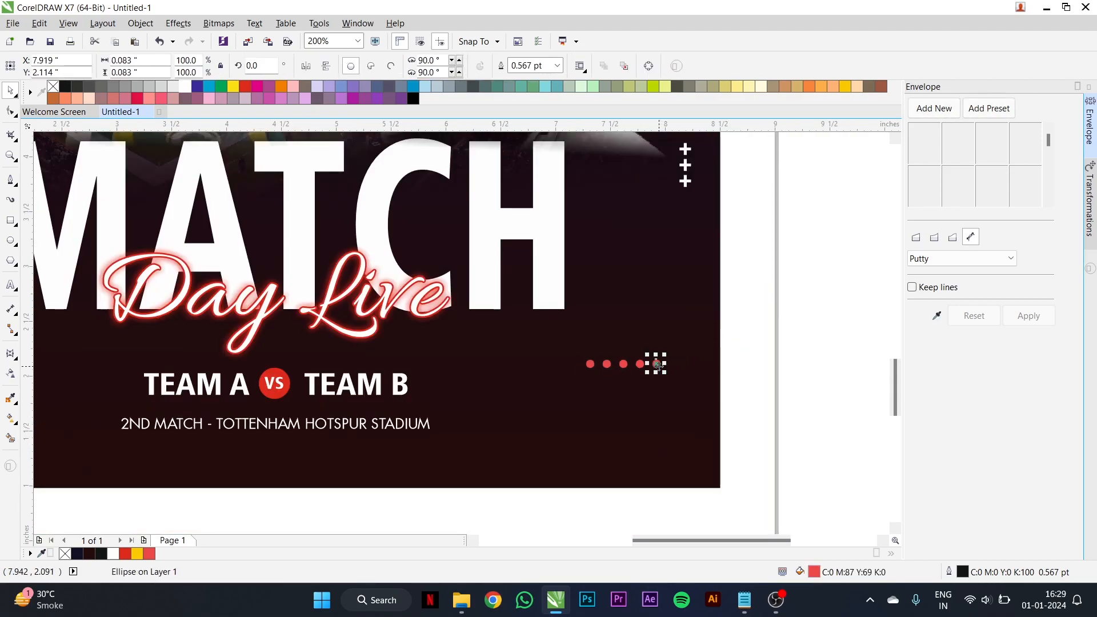
- Shrink the row of six circles to about 0.43 inches wide and repeat copies downward to form a six-by-six dot grid
left_click_drag(776, 344, 574, 400)
scroll(663, 378, "up", 1)
left_click_drag(699, 364, 579, 375)
scroll(580, 345, "up", 1)
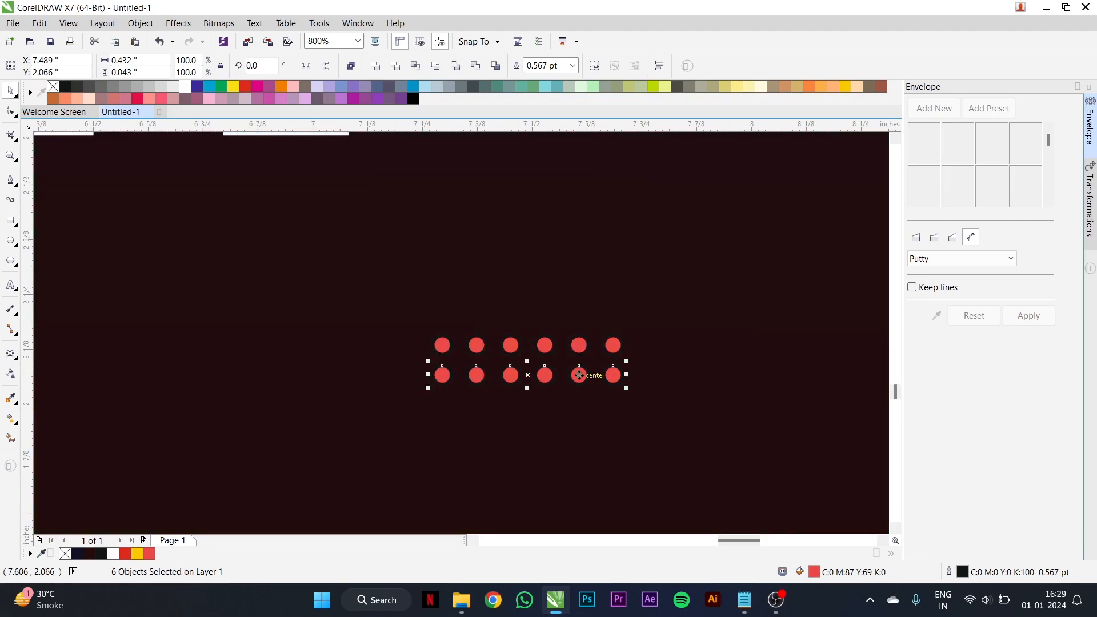
scroll(579, 375, "down", 1)
key("ctrl+r")
key("ctrl+r")
key("ctrl+r")
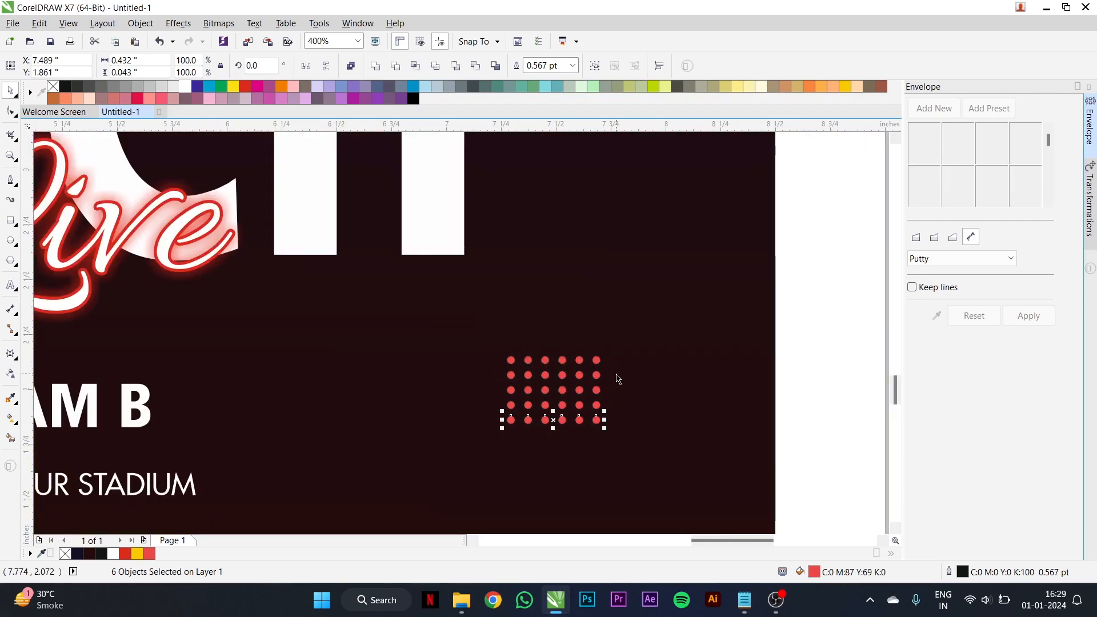
scroll(618, 379, "down", 1)
key("ctrl+r")
- Enlarge the whole dot grid to about 0.50 by 0.45 inches and place it in the dark area beside TEAM B
left_click_drag(718, 330, 542, 437)
scroll(608, 413, "up", 1)
left_click_drag(612, 409, 626, 428)
scroll(590, 376, "down", 1)
left_click_drag(581, 375, 597, 383)
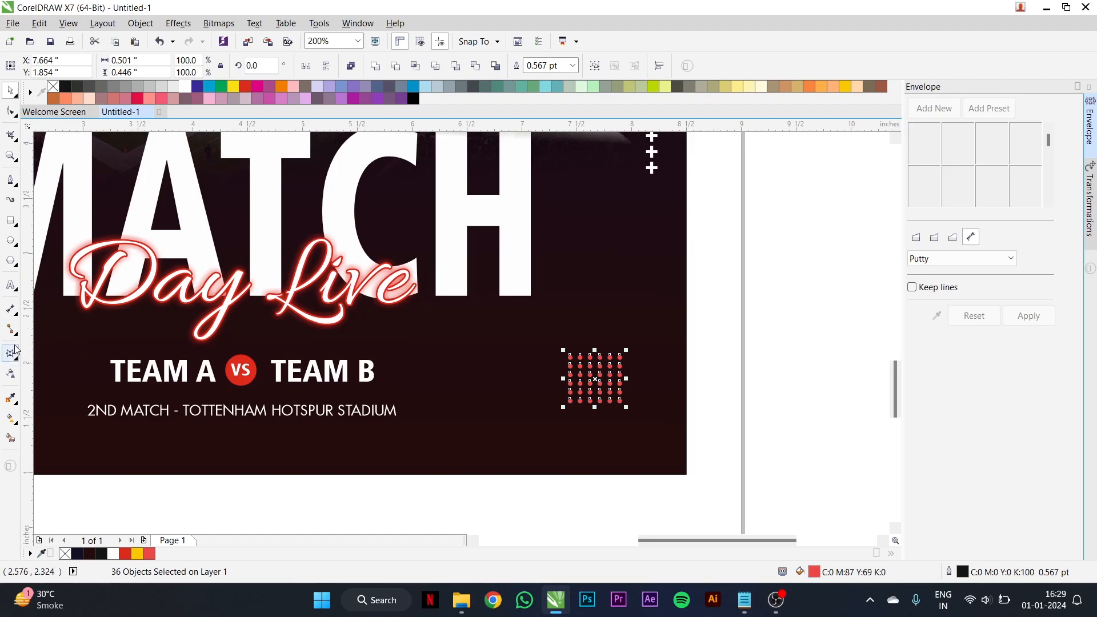
- Apply a uniform transparency of 40 to the red dot grid
left_click(11, 373)
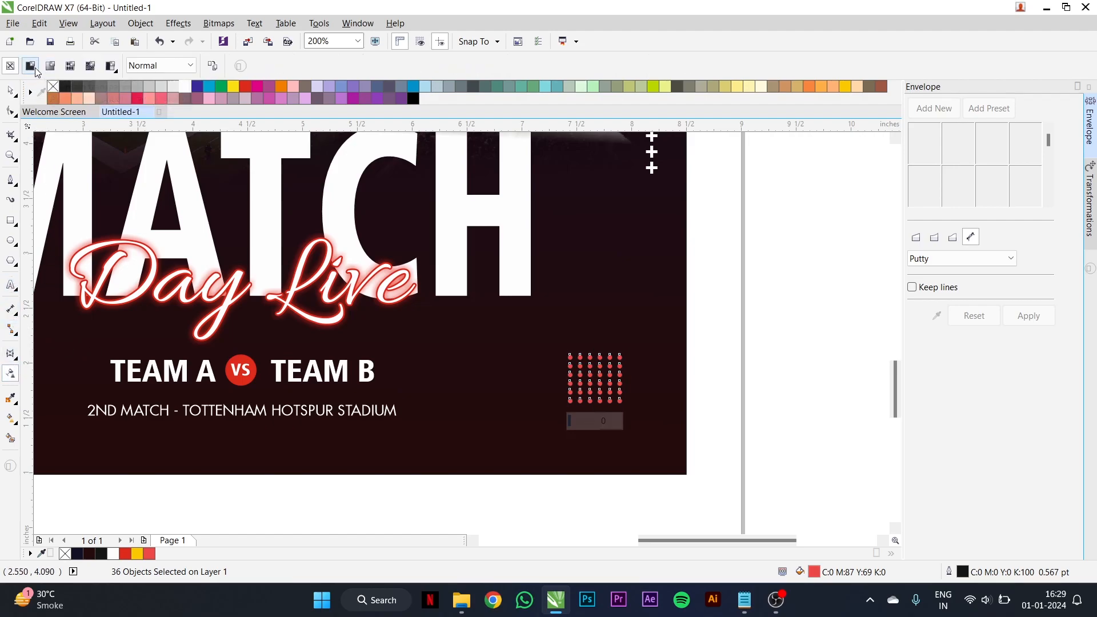
left_click(31, 66)
left_click(270, 66)
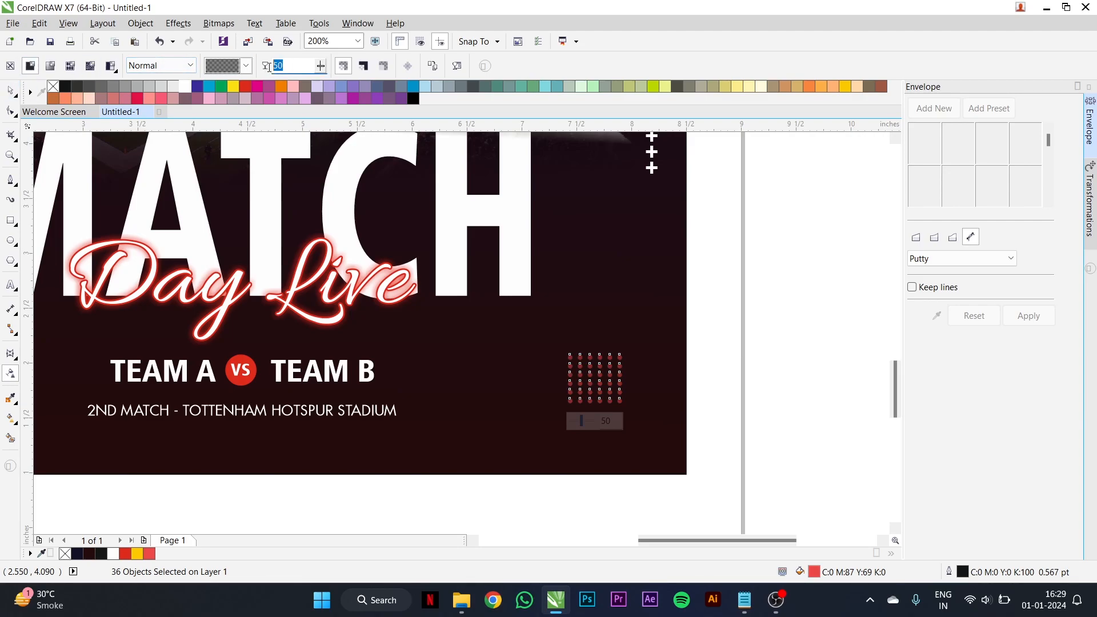
type("40")
key("Return")
key("space")
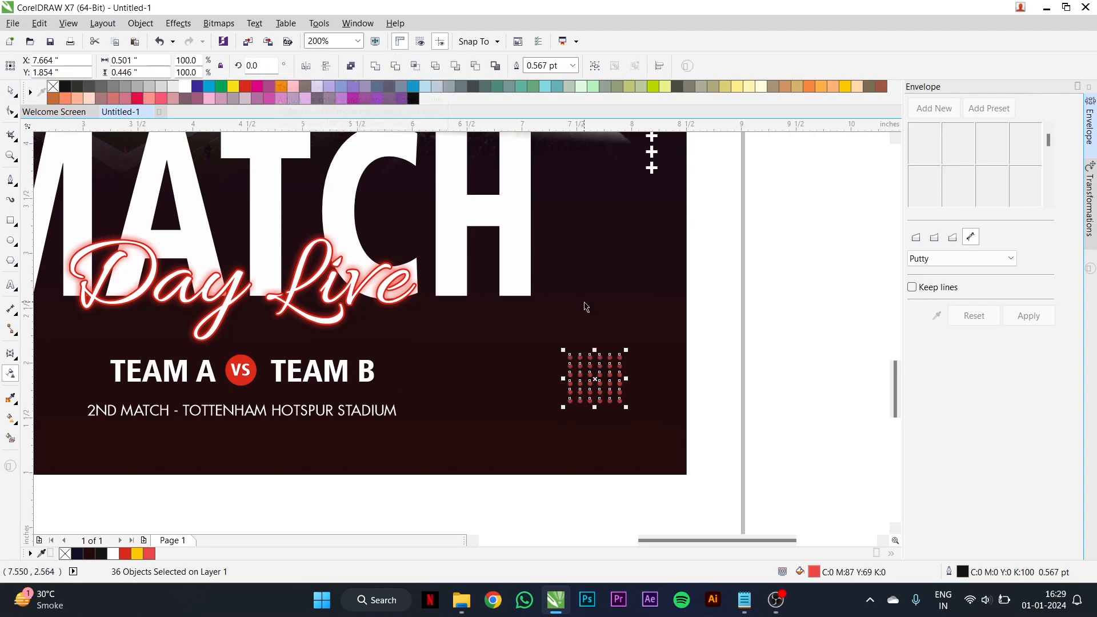
- Copy the dot grid to the lower corner of the M in MATCH and fill the copy white
scroll(588, 376, "down", 2)
left_click_drag(594, 377, 270, 342)
scroll(270, 343, "up", 2)
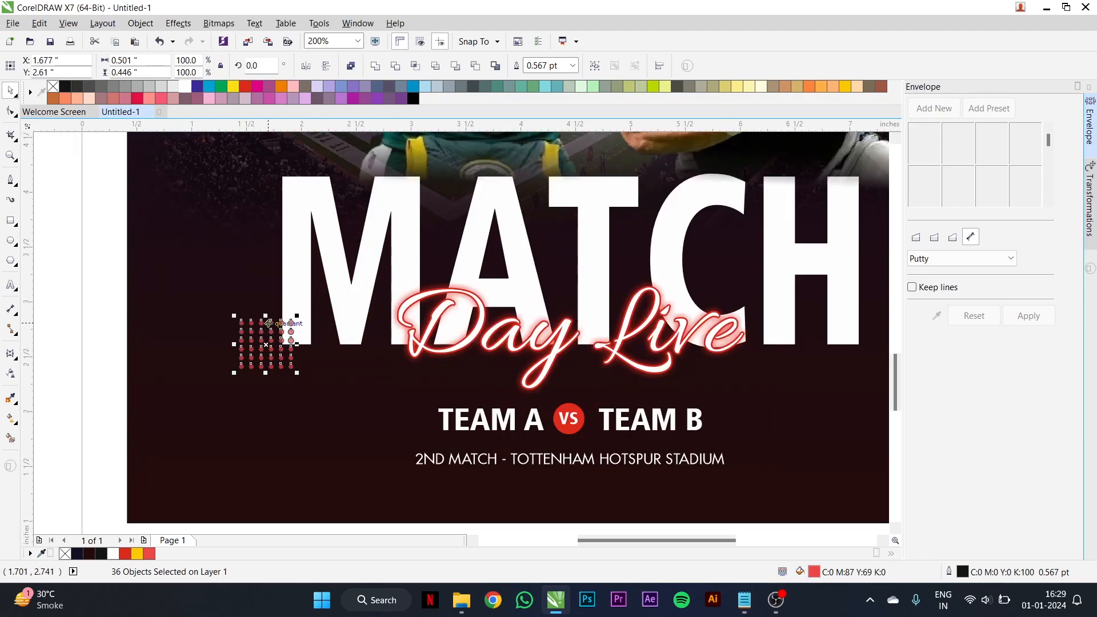
left_click(185, 87)
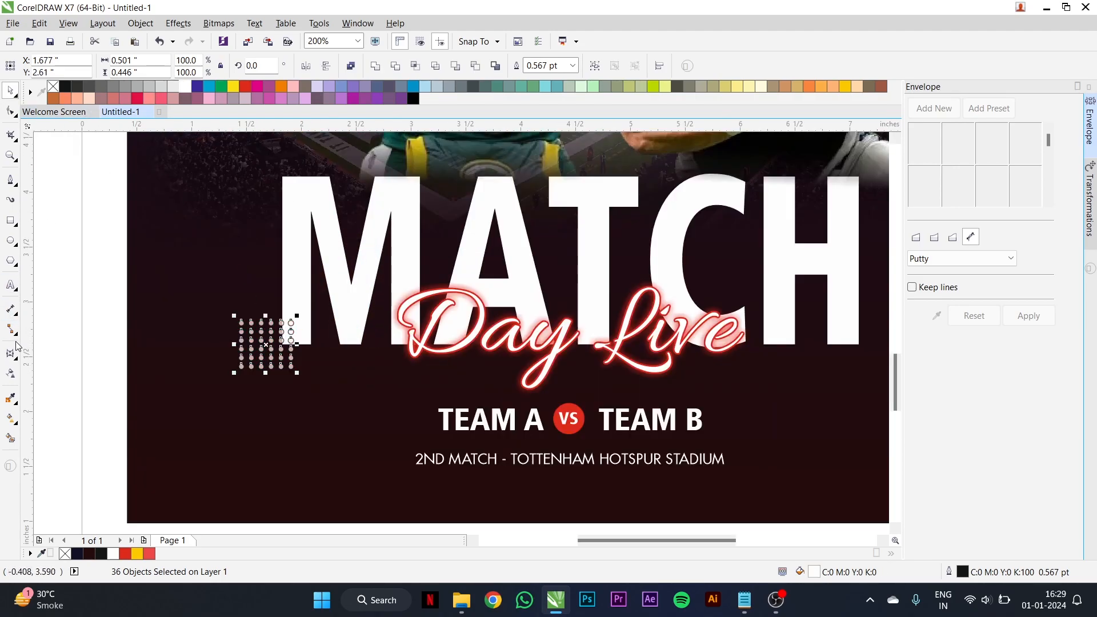
- Remove the transparency and the outline from the white dot grid beside the M
left_click(10, 373)
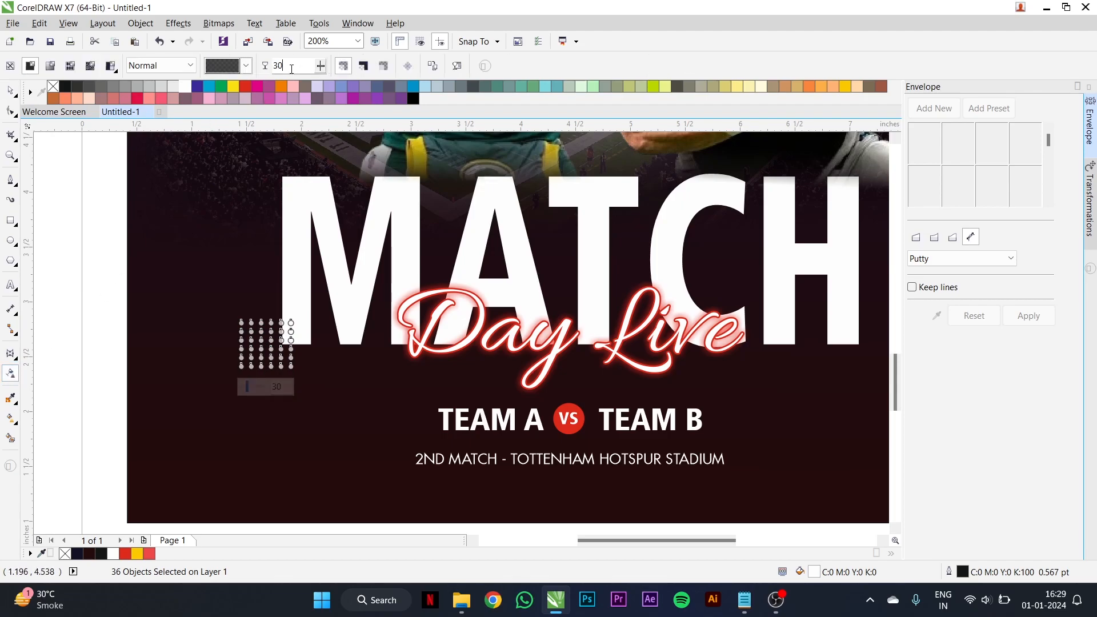
left_click(10, 65)
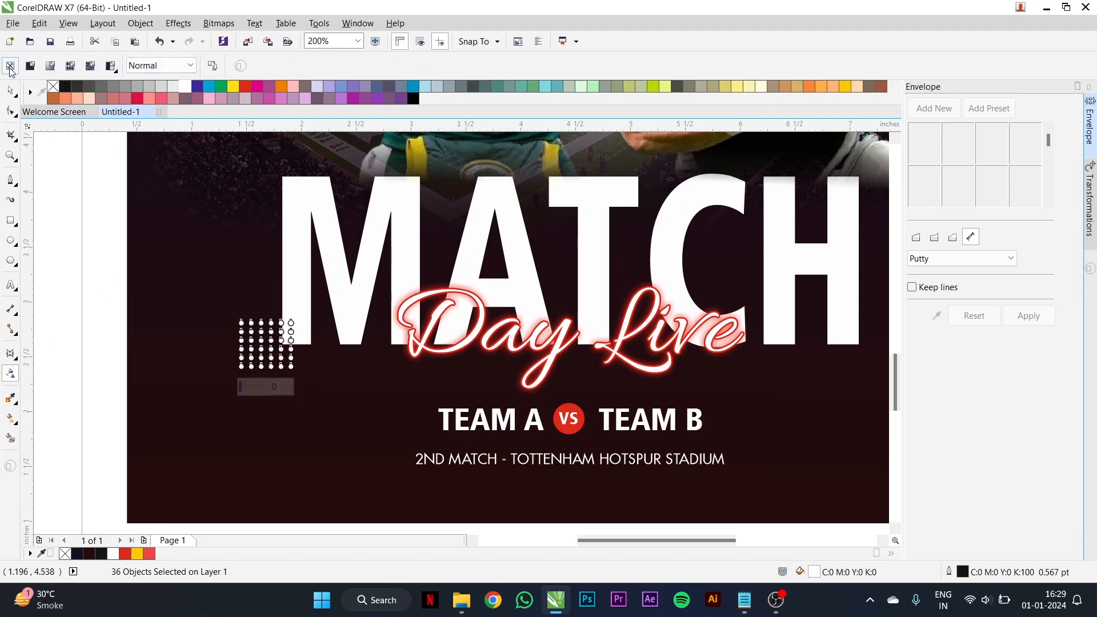
left_click(10, 90)
left_click_drag(101, 274, 318, 388)
right_click(53, 86)
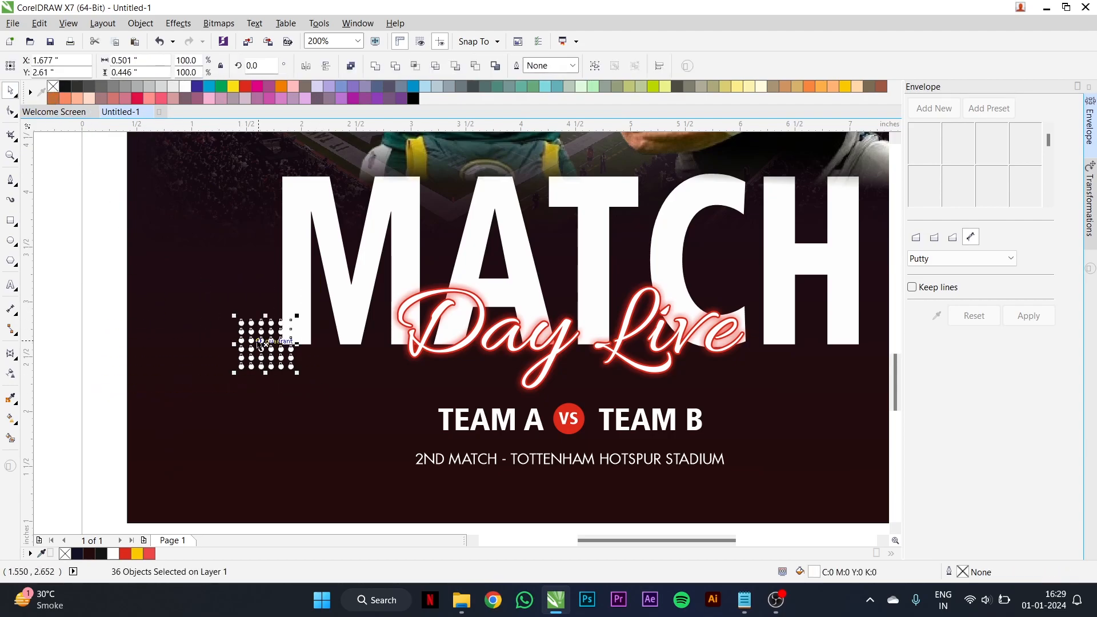
- Place a copy of the white dot grid at the upper outer corner of the H in MATCH
scroll(271, 342, "down", 1)
left_click_drag(271, 343, 570, 255)
left_click(706, 282)
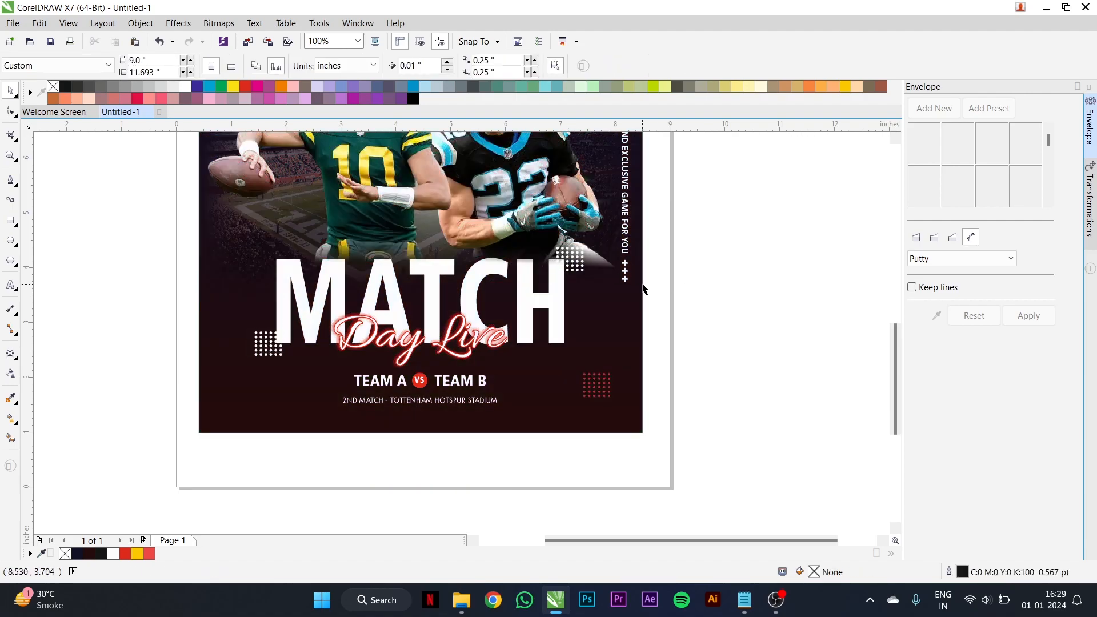
- Draw a square about 0.34 inches wide on the blank page area below the poster
scroll(643, 282, "down", 1)
scroll(566, 325, "down", 1)
scroll(521, 345, "up", 3)
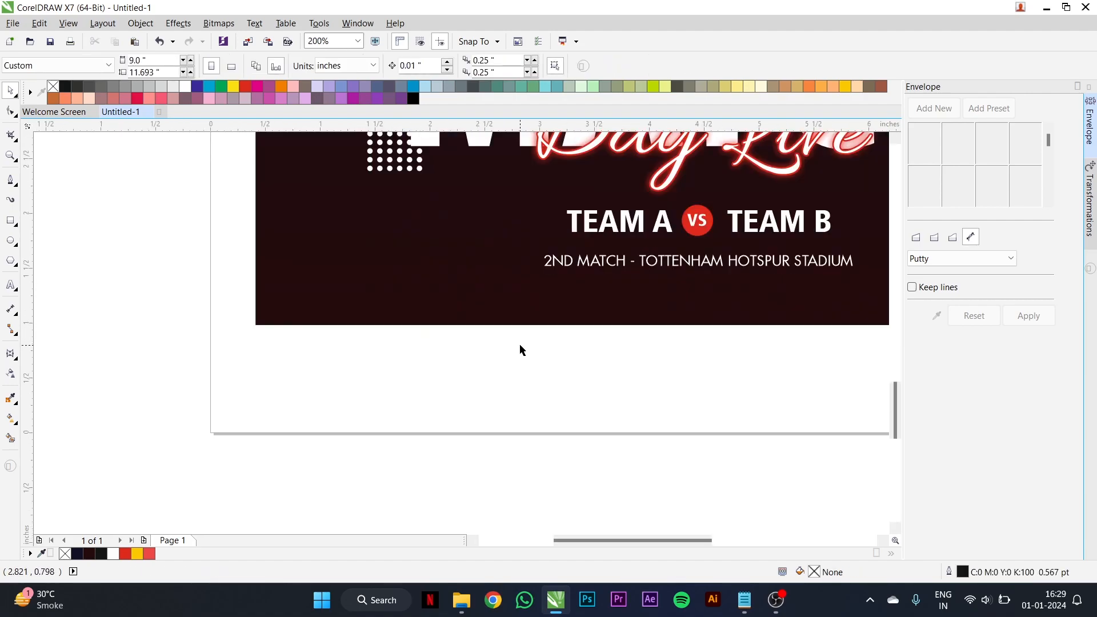
left_click(11, 220)
left_click_drag(338, 346, 375, 384)
scroll(358, 362, "up", 2)
key("space")
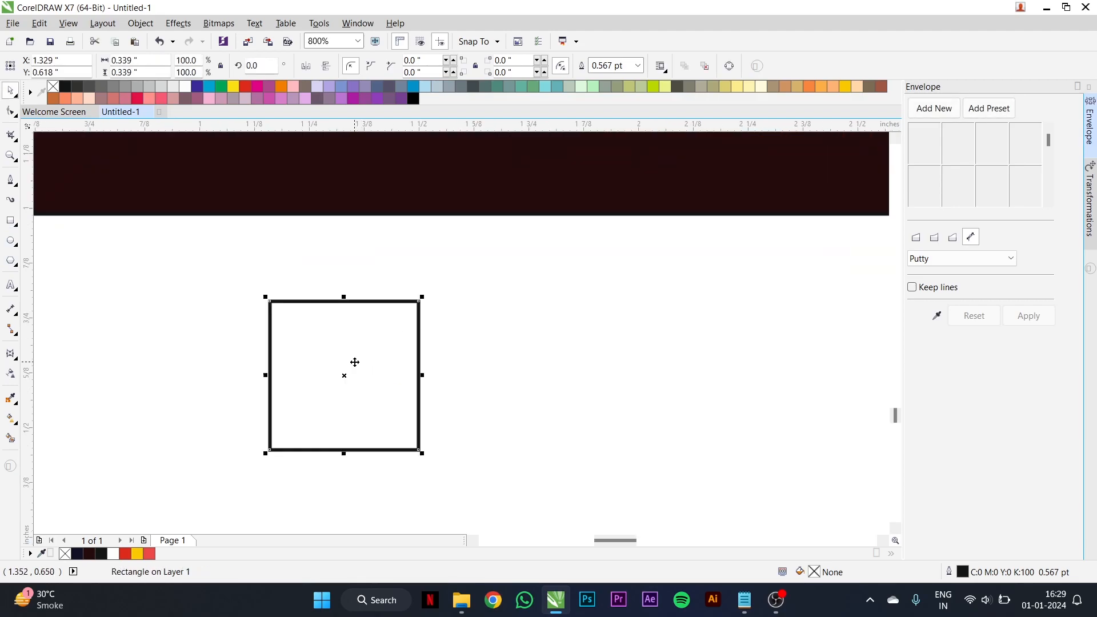
- Draw a left-pointing chevron with Freehand lines joining the square's two right corners through its centre, and delete the square
left_click(15, 183)
left_click(40, 179)
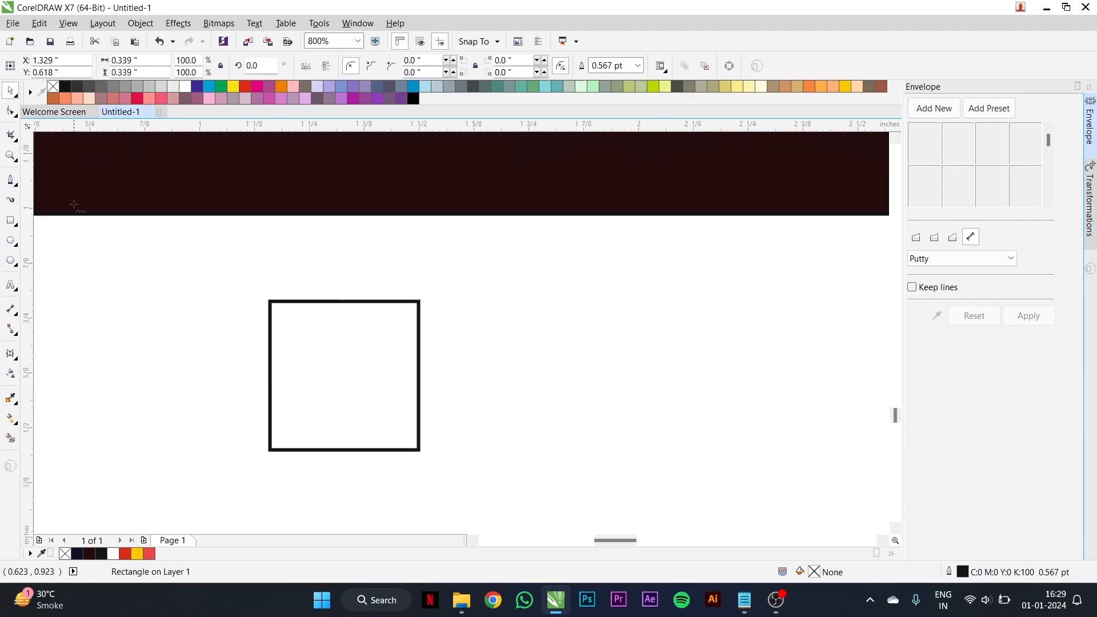
left_click(419, 301)
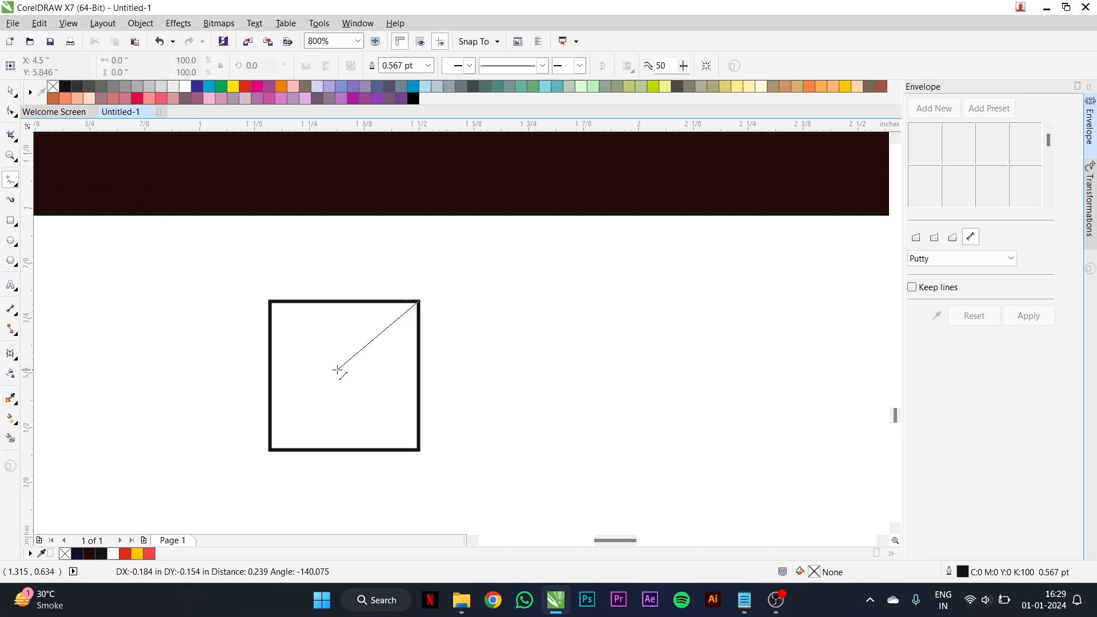
double_click(344, 376)
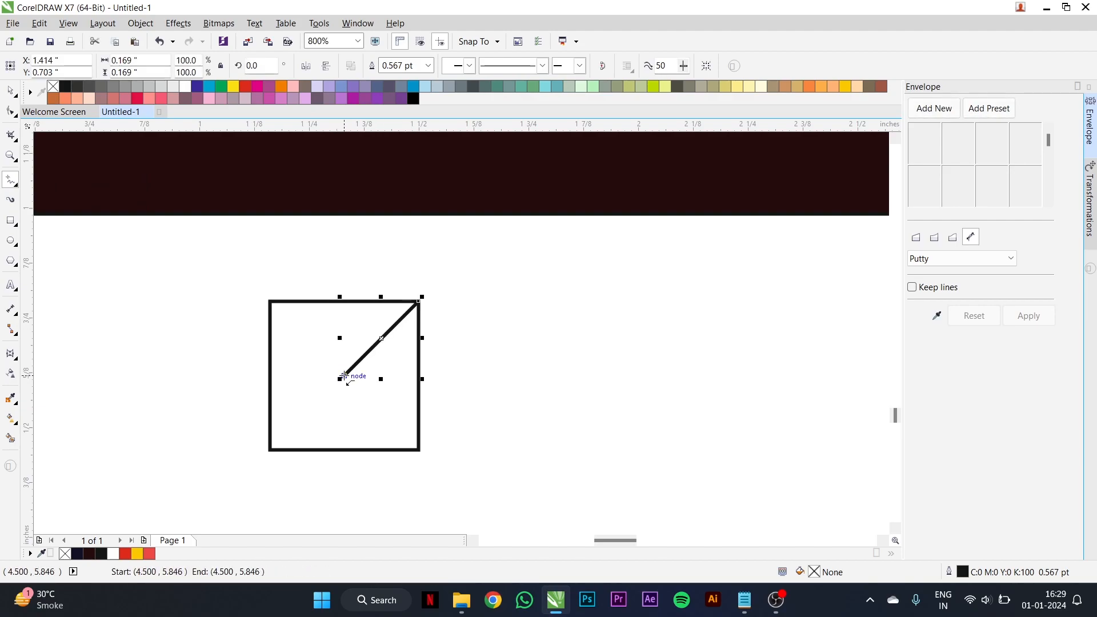
left_click(419, 450)
key("space")
left_click(319, 364)
key("Delete")
- Set the chevron's outline width to 4.0 pt and convert the outline to an object
left_click(354, 372)
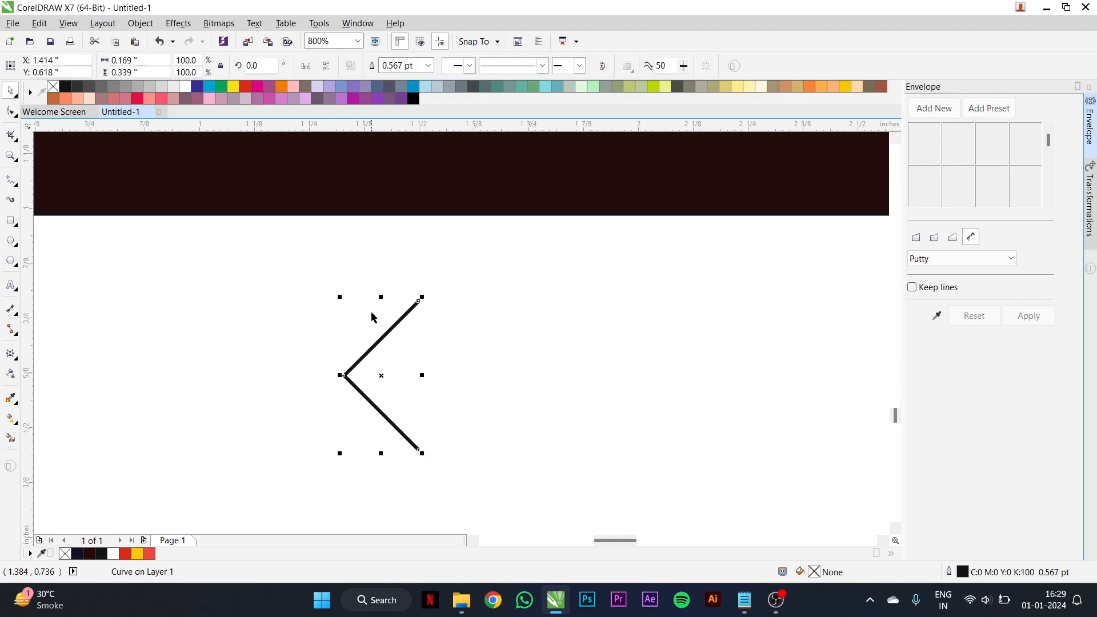
left_click(428, 66)
left_click(409, 171)
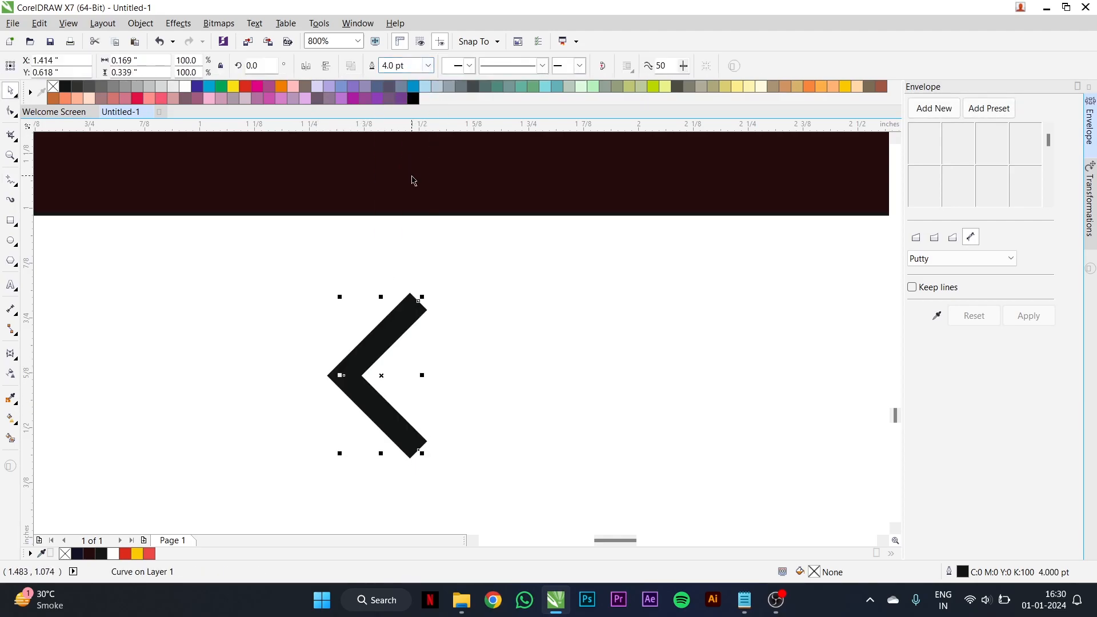
scroll(415, 305, "down", 1)
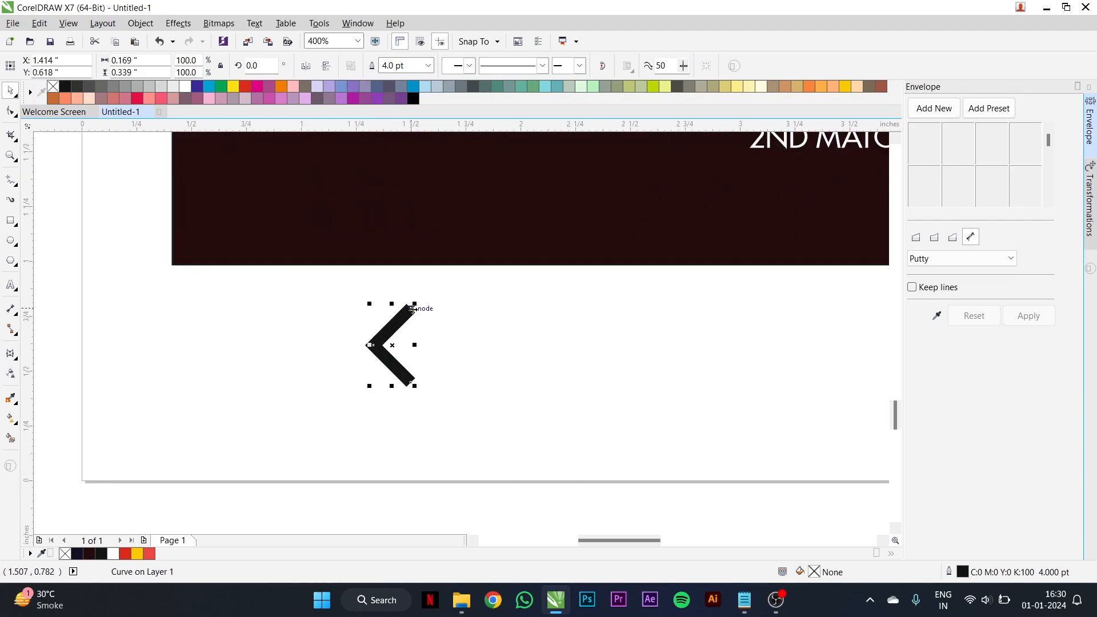
key("ctrl+shift+q")
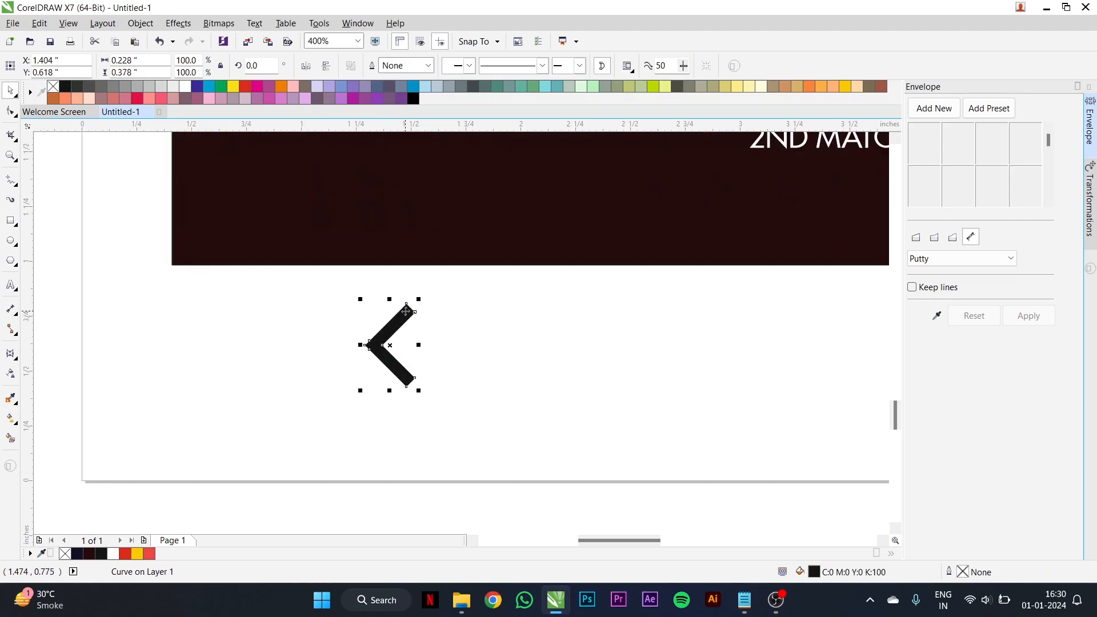
- Duplicate the chevron rightward at about 0.24-inch spacing to form a row of four
left_click_drag(404, 313, 455, 314)
key("ctrl+r")
key("ctrl+r")
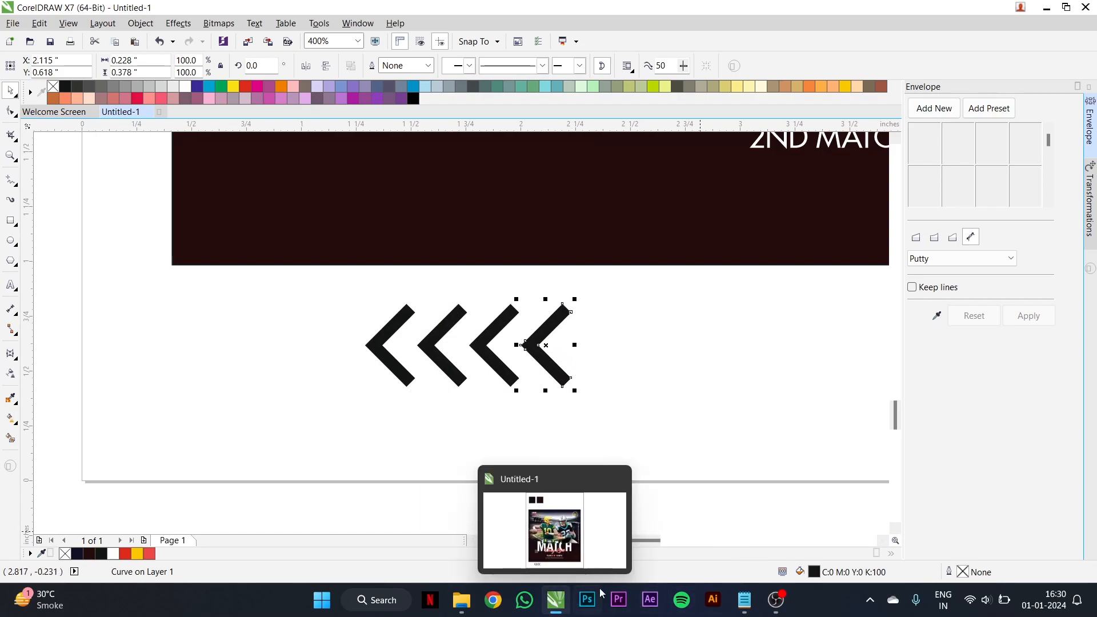
- Fill all four chevrons with the light red C0 M87 Y69 K0
left_click(149, 554)
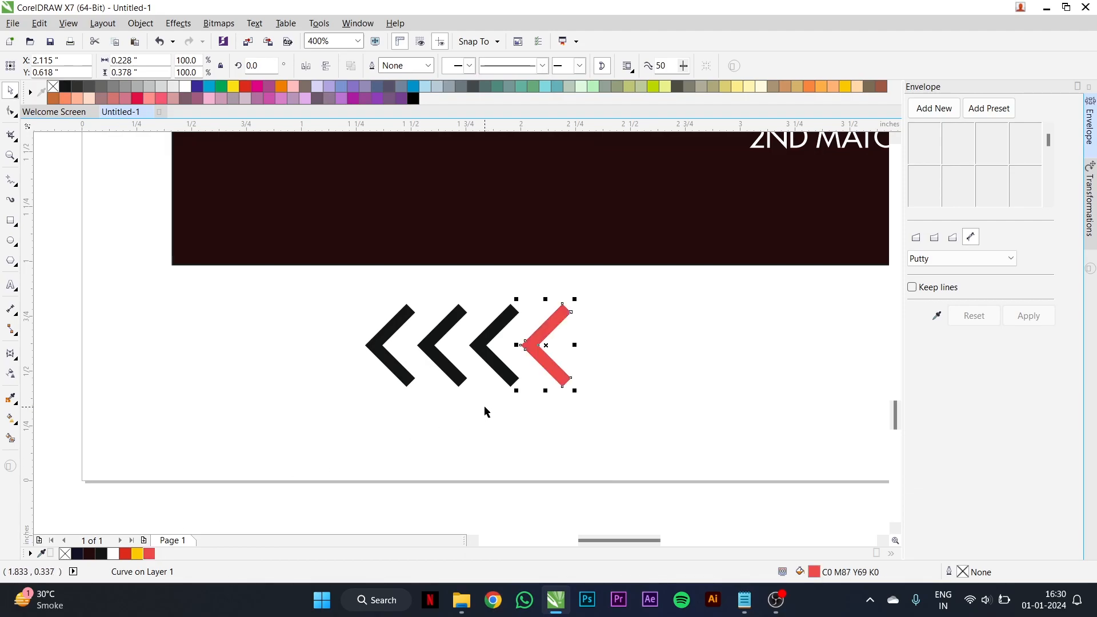
left_click_drag(634, 294, 268, 440)
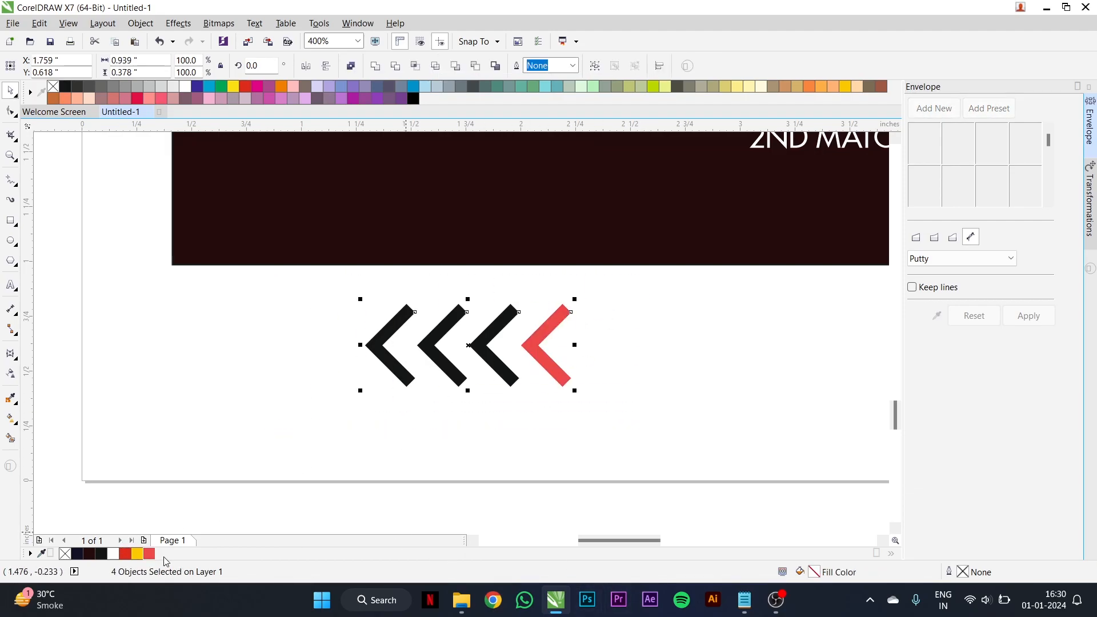
left_click(149, 554)
left_click(546, 365)
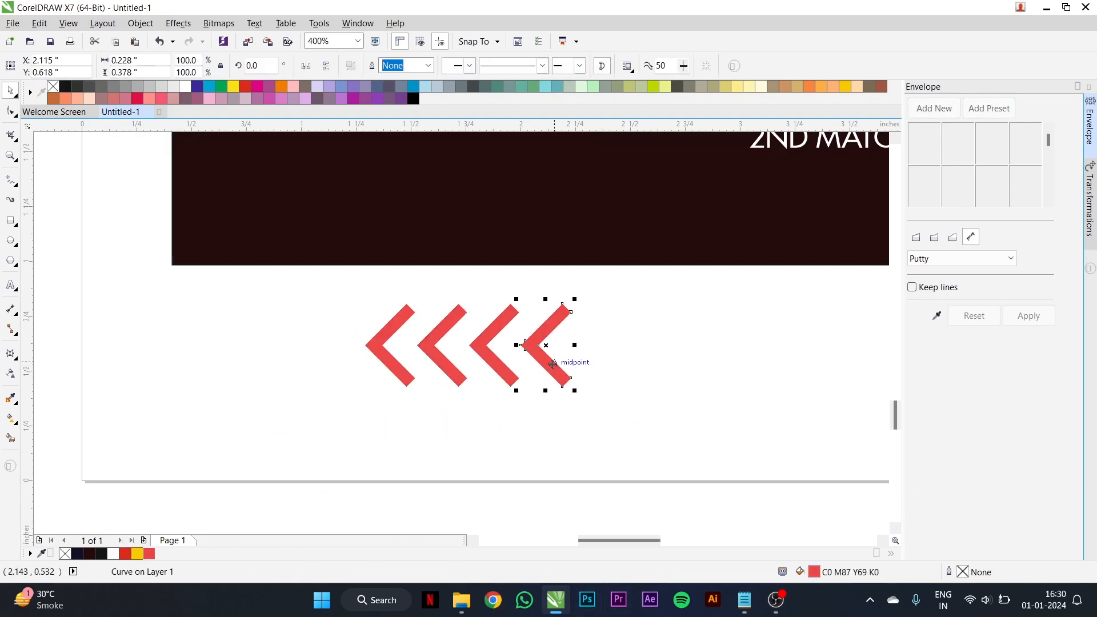
- Duplicate the end chevron rightward as a fifth one and move the chevrons closer together into a tighter row
left_click_drag(545, 366, 591, 366)
right_click(590, 366)
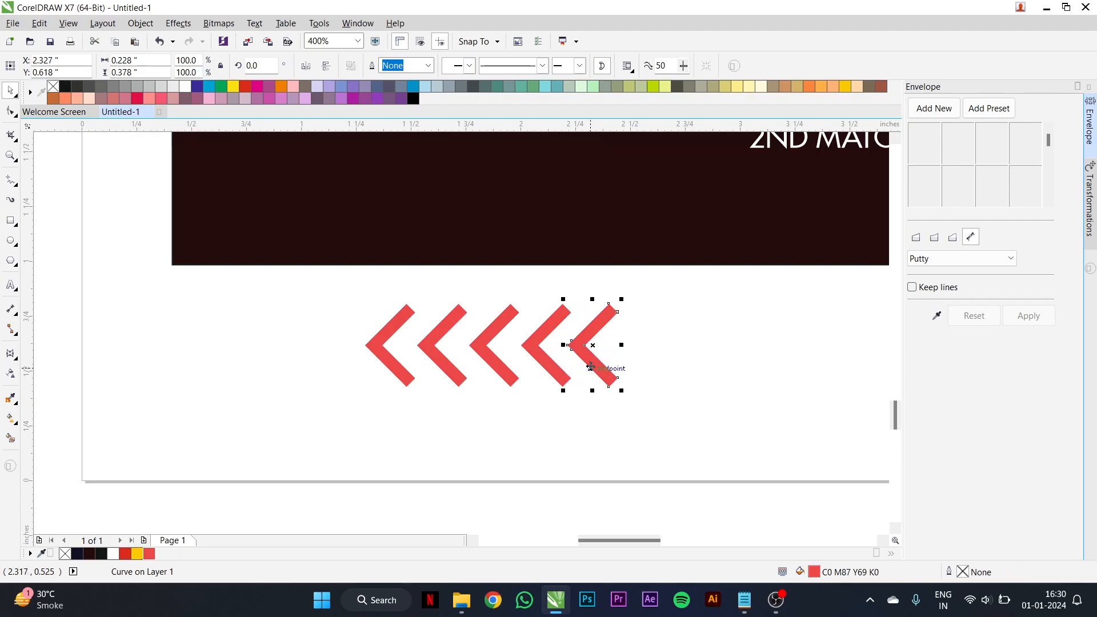
scroll(433, 339, "up", 1)
left_click_drag(430, 340, 408, 340)
left_click_drag(536, 363, 498, 363)
left_click_drag(657, 371, 603, 371)
left_click_drag(731, 369, 686, 369)
scroll(498, 363, "down", 1)
left_click_drag(358, 296, 673, 436)
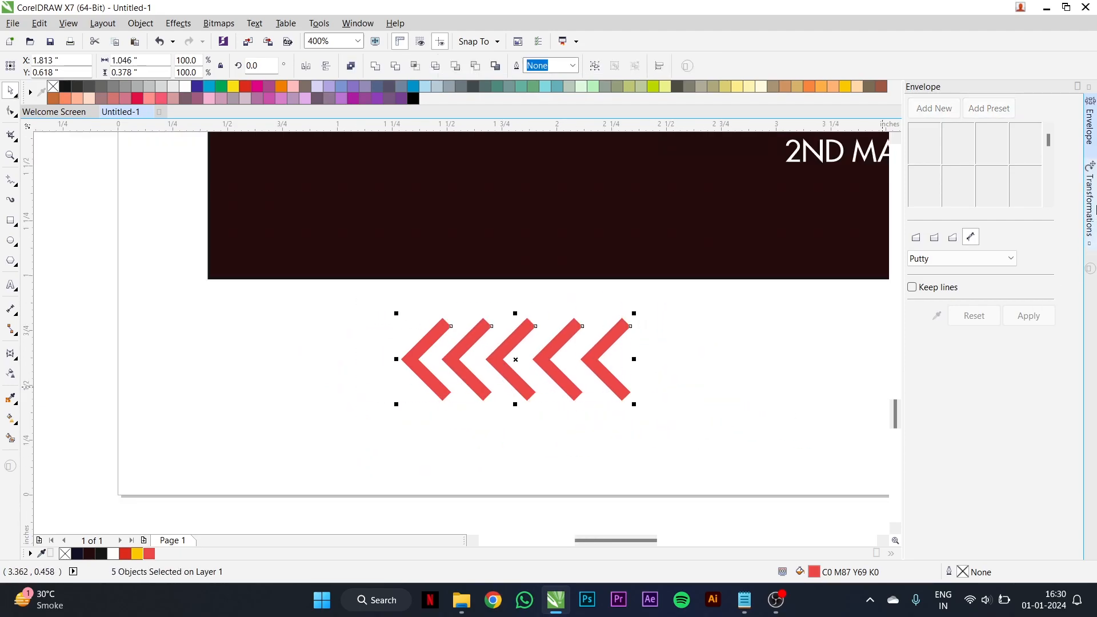
left_click(1090, 209)
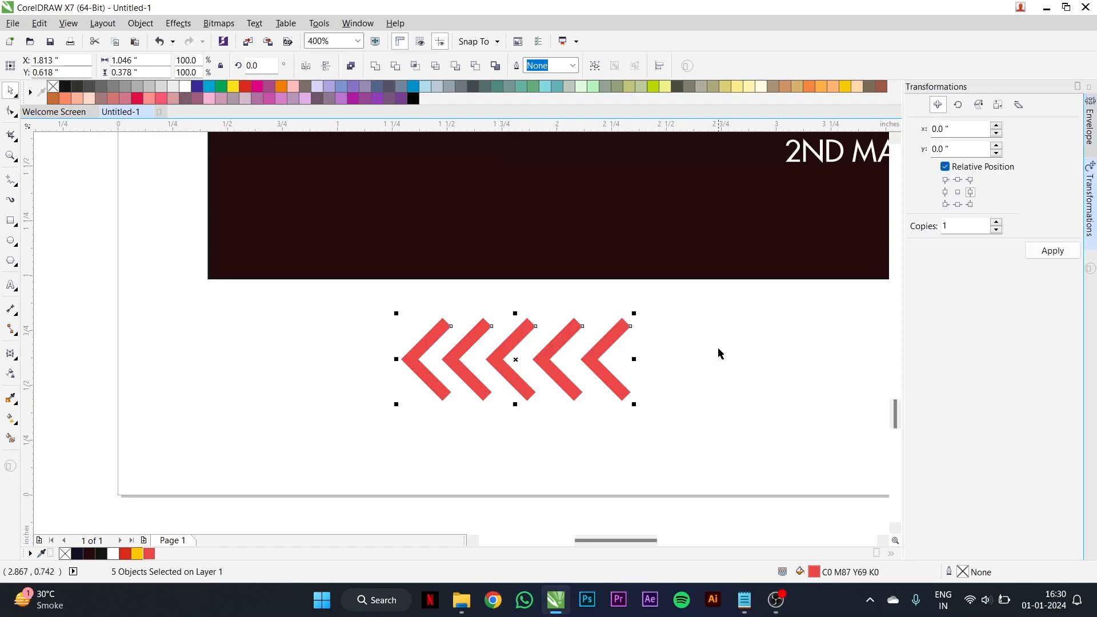
left_click(682, 323)
- Move the five chevrons into the poster's lower-left corner and scale them down together to about 0.65 inch wide
left_click_drag(665, 305, 386, 446)
scroll(525, 383, "down", 1)
left_click_drag(524, 382, 502, 296)
scroll(553, 274, "up", 1)
left_click_drag(559, 251, 473, 280)
left_click_drag(417, 308, 433, 262)
scroll(319, 382, "down", 2)
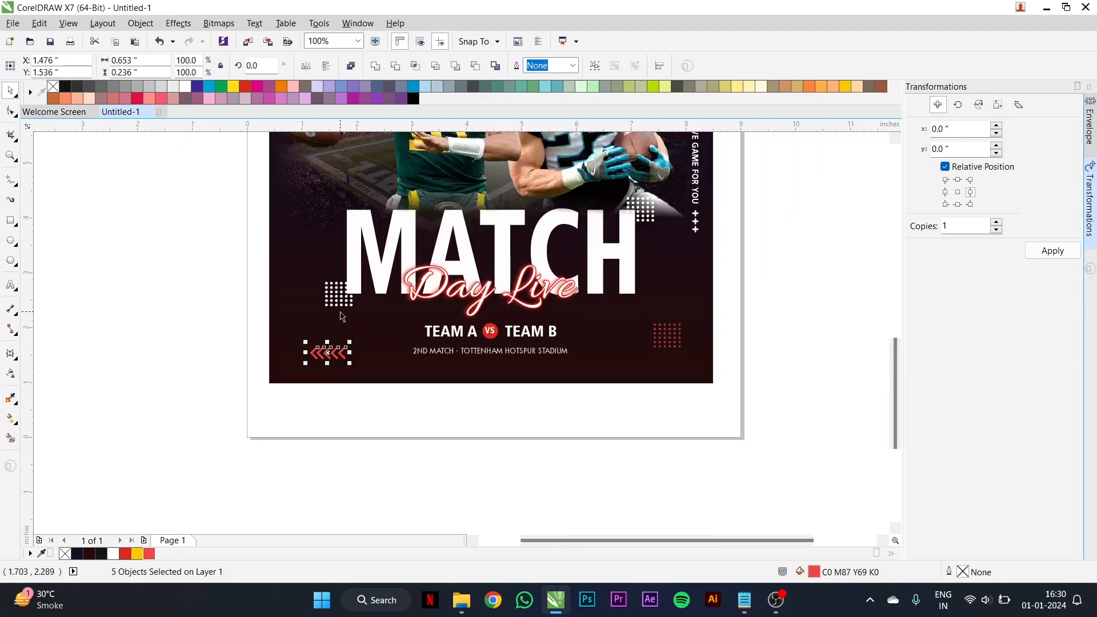
- Apply a uniform transparency of 30 to the five chevrons and deselect them
left_click(9, 372)
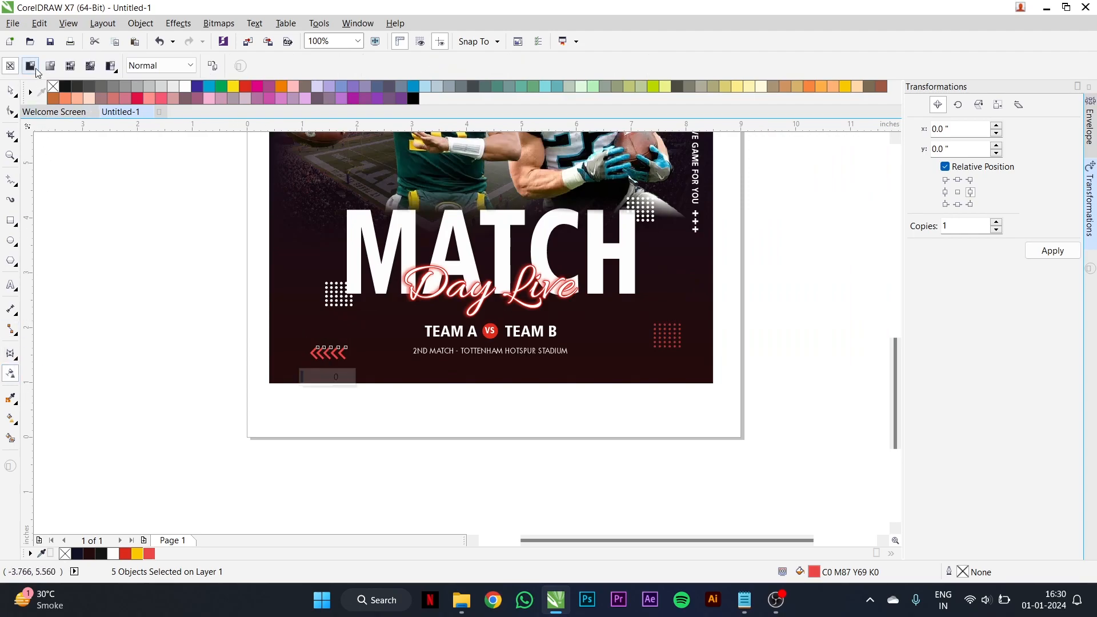
left_click(30, 65)
double_click(277, 66)
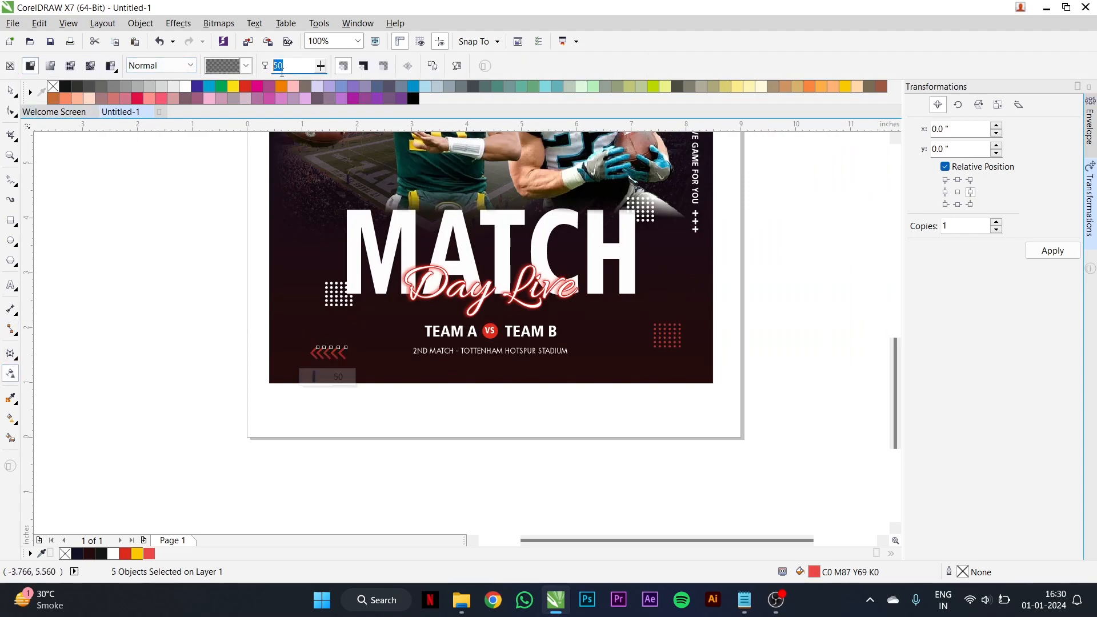
type("30")
key("Return")
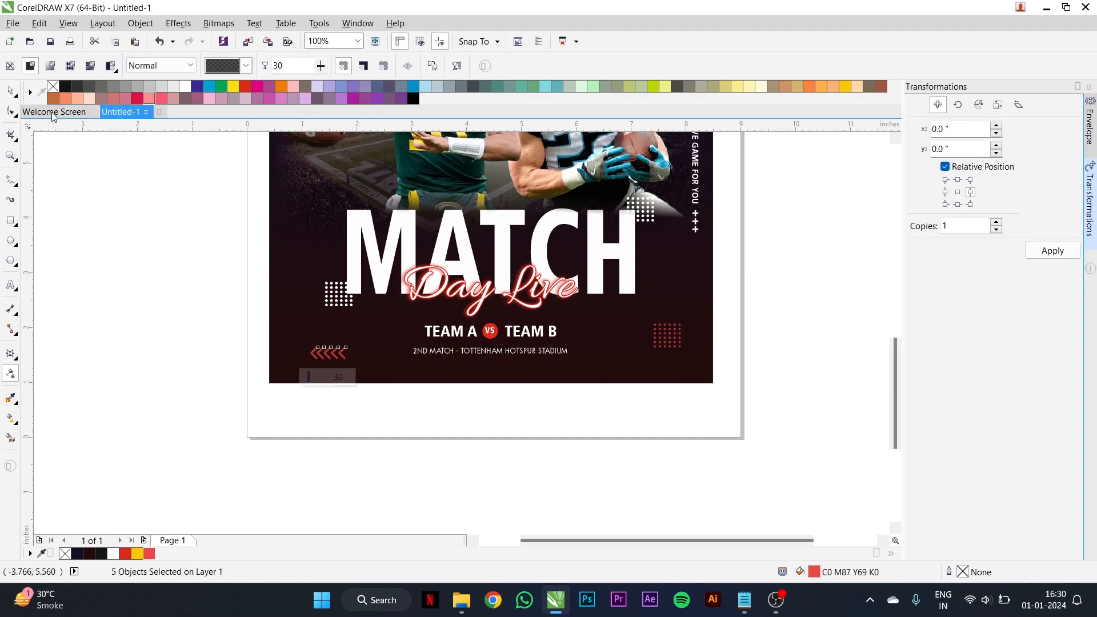
left_click(16, 97)
scroll(492, 333, "down", 1)
left_click(630, 297)
- Shift the transparent white circle behind the two players slightly down and enlarge it to about 4.53 inches across
scroll(560, 294, "down", 1)
scroll(567, 277, "up", 1)
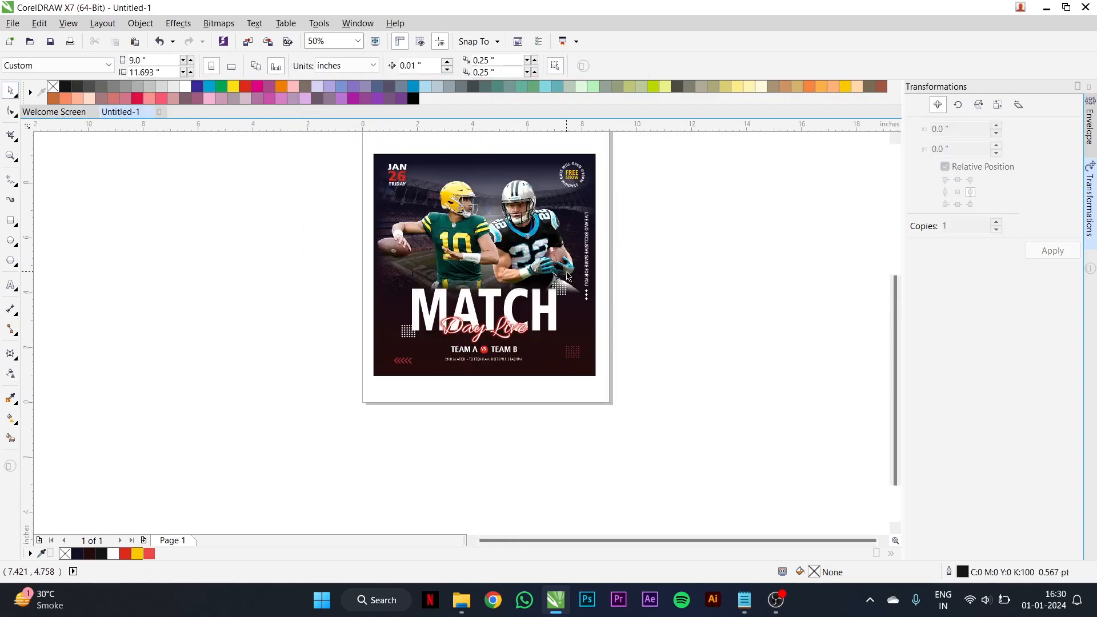
left_click(11, 156)
left_click_drag(370, 149, 600, 380)
left_click(10, 91)
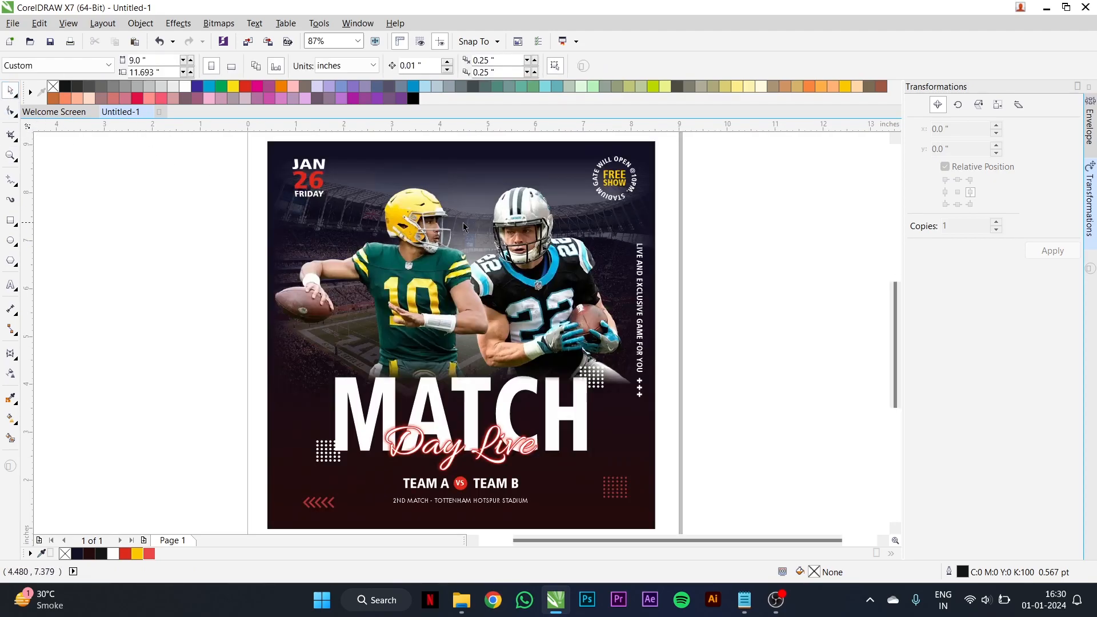
left_click(481, 232)
left_click(479, 242)
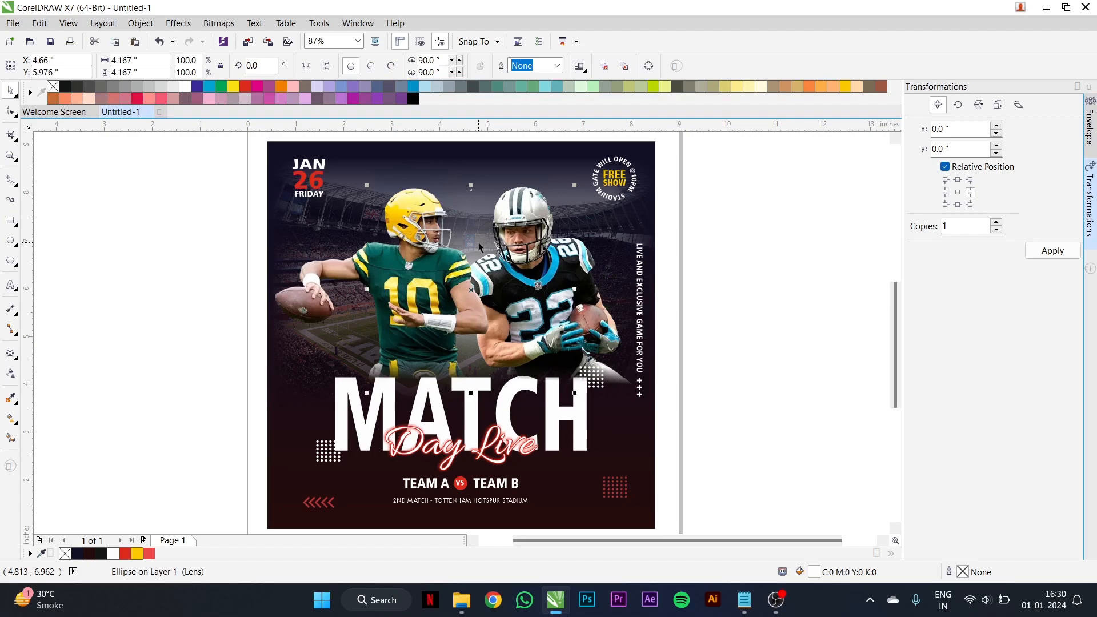
left_click_drag(472, 290, 471, 295)
left_click_drag(574, 404, 568, 337)
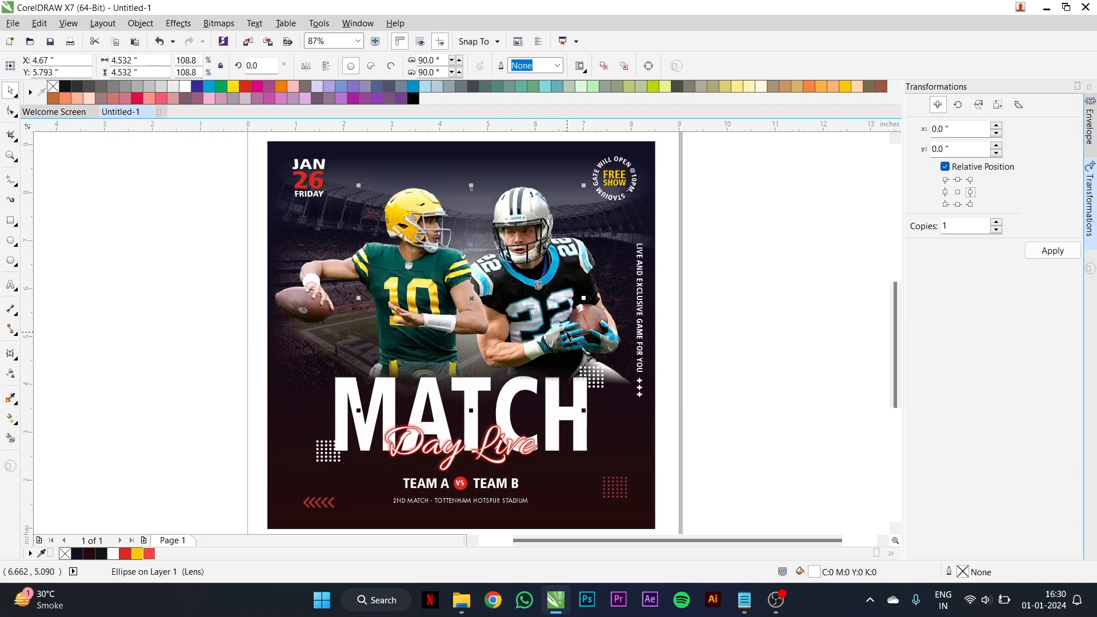
left_click(729, 274)
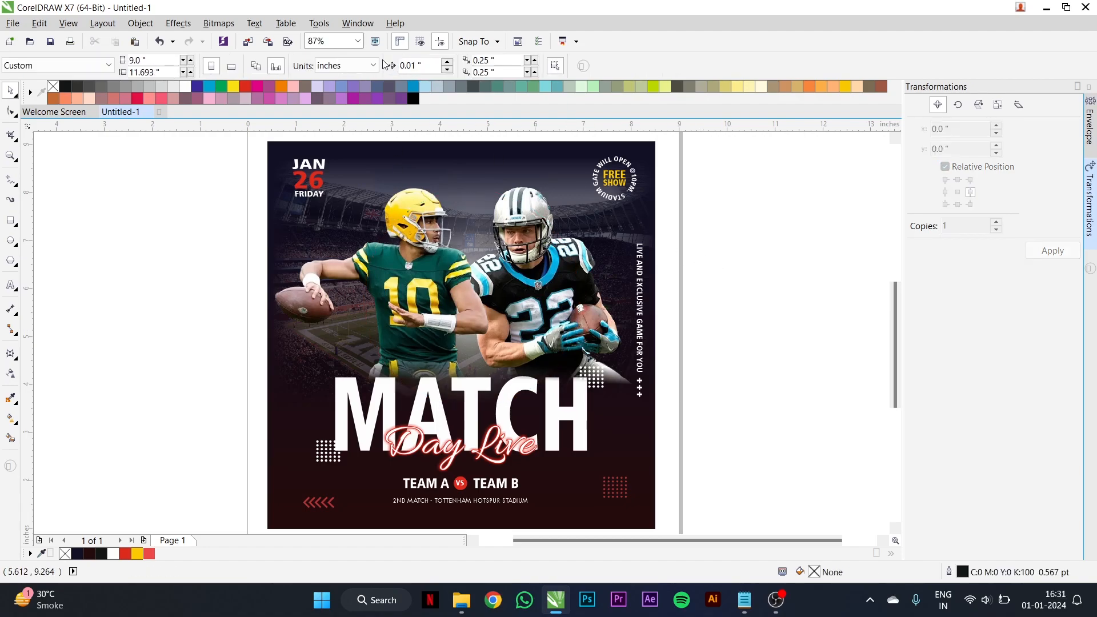